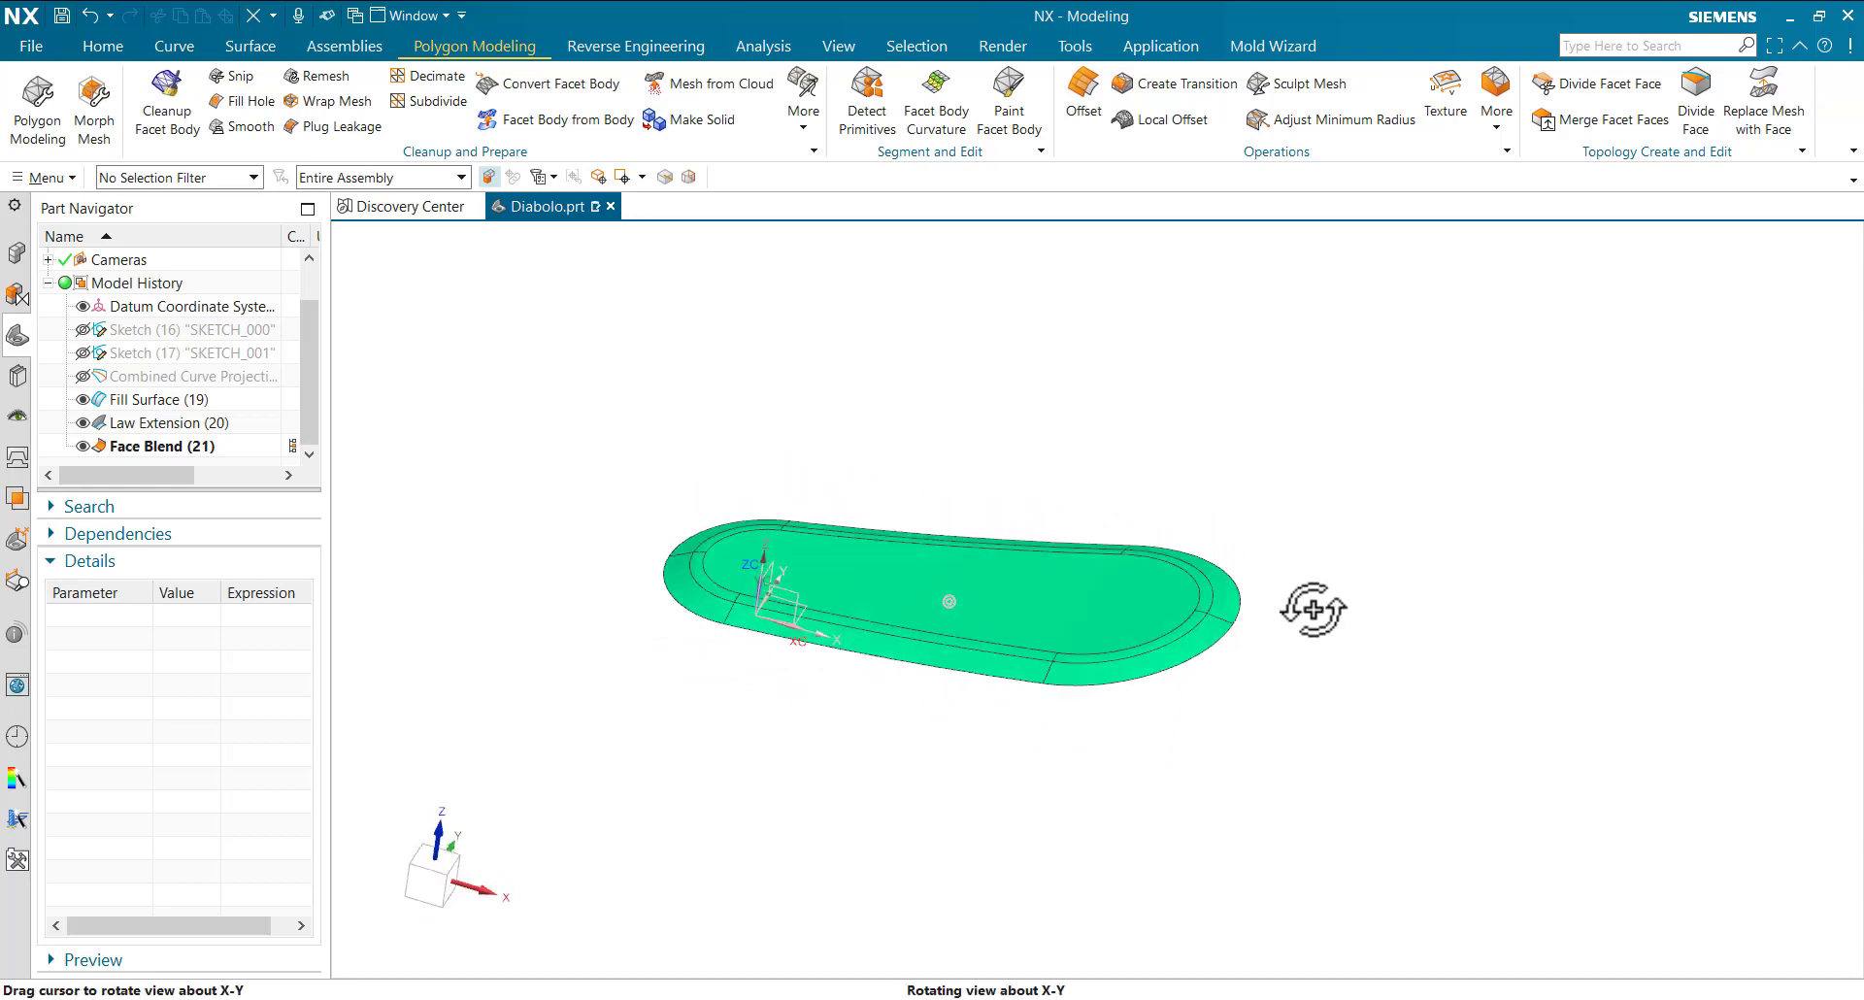
- Orbit the surface edge-on and launch the Datum Plane command from the Home tab
{"action": "mouse_move", "coordinate": [665, 820]}
{"action": "middle_mouse_down"}
{"action": "mouse_move", "coordinate": [886, 615]}
{"action": "mouse_move", "coordinate": [1460, 562]}
{"action": "middle_mouse_up"}
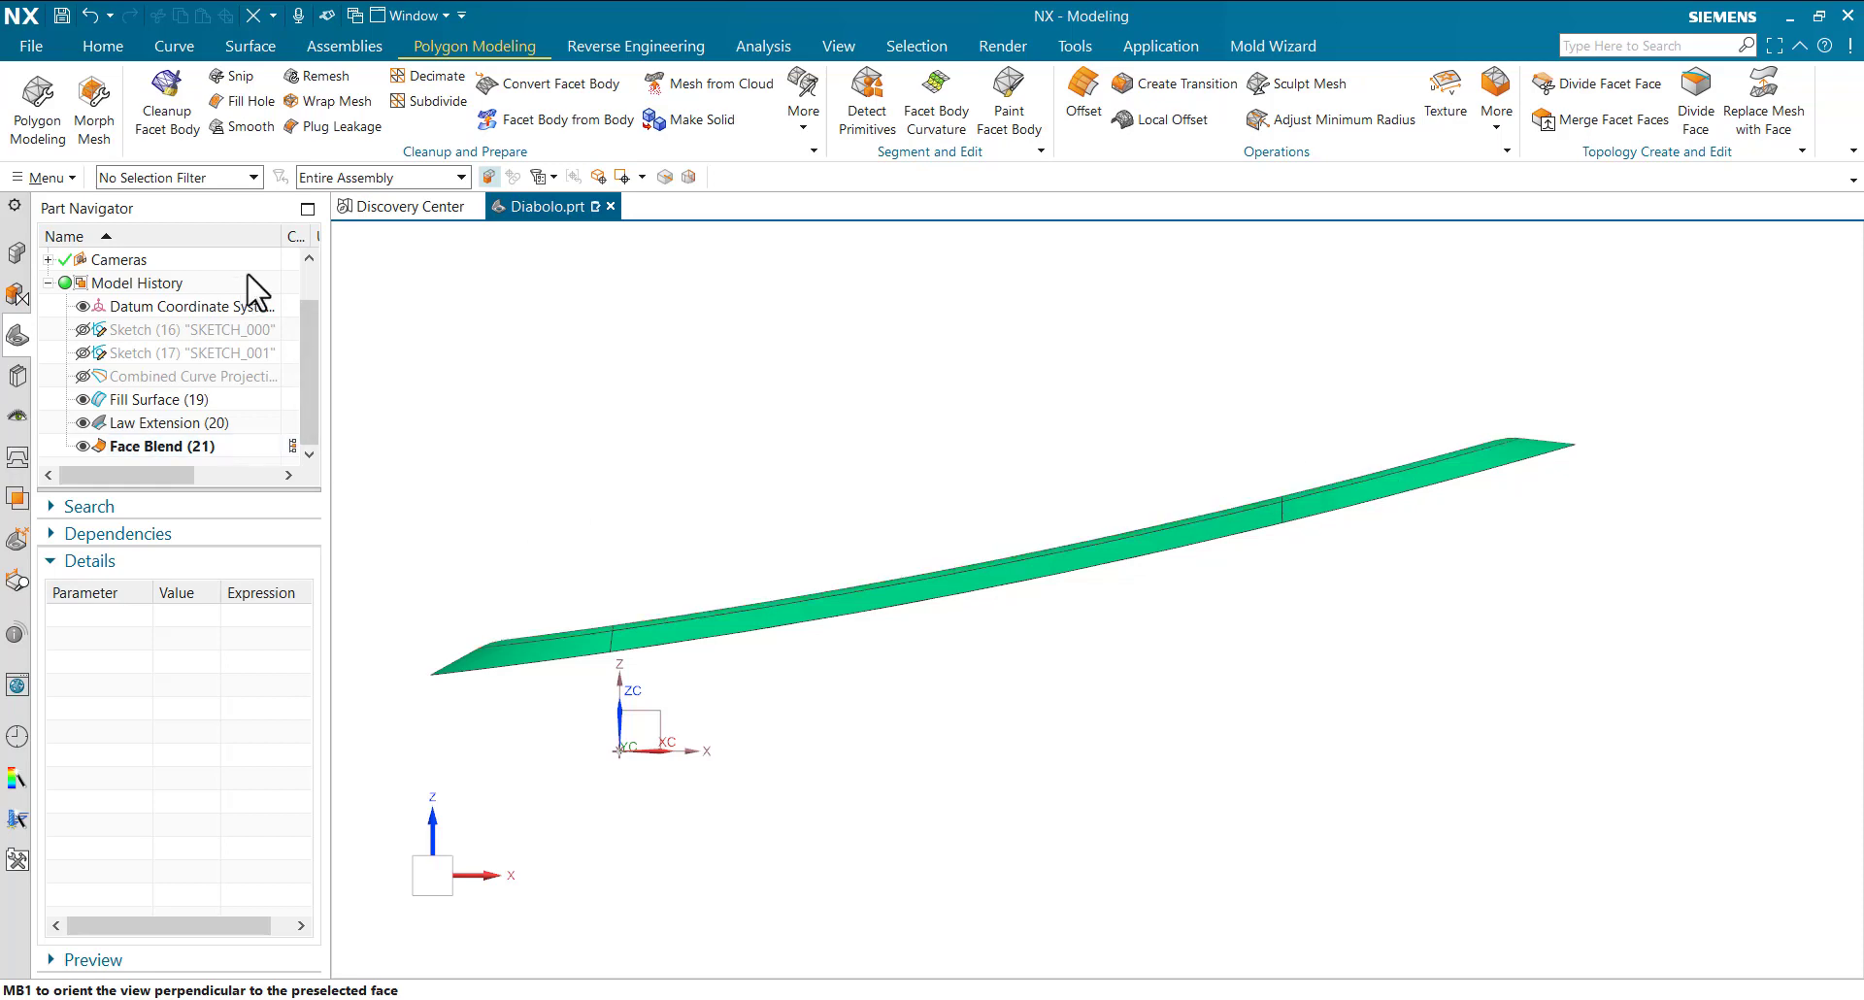
{"action": "left_click", "coordinate": [115, 41]}
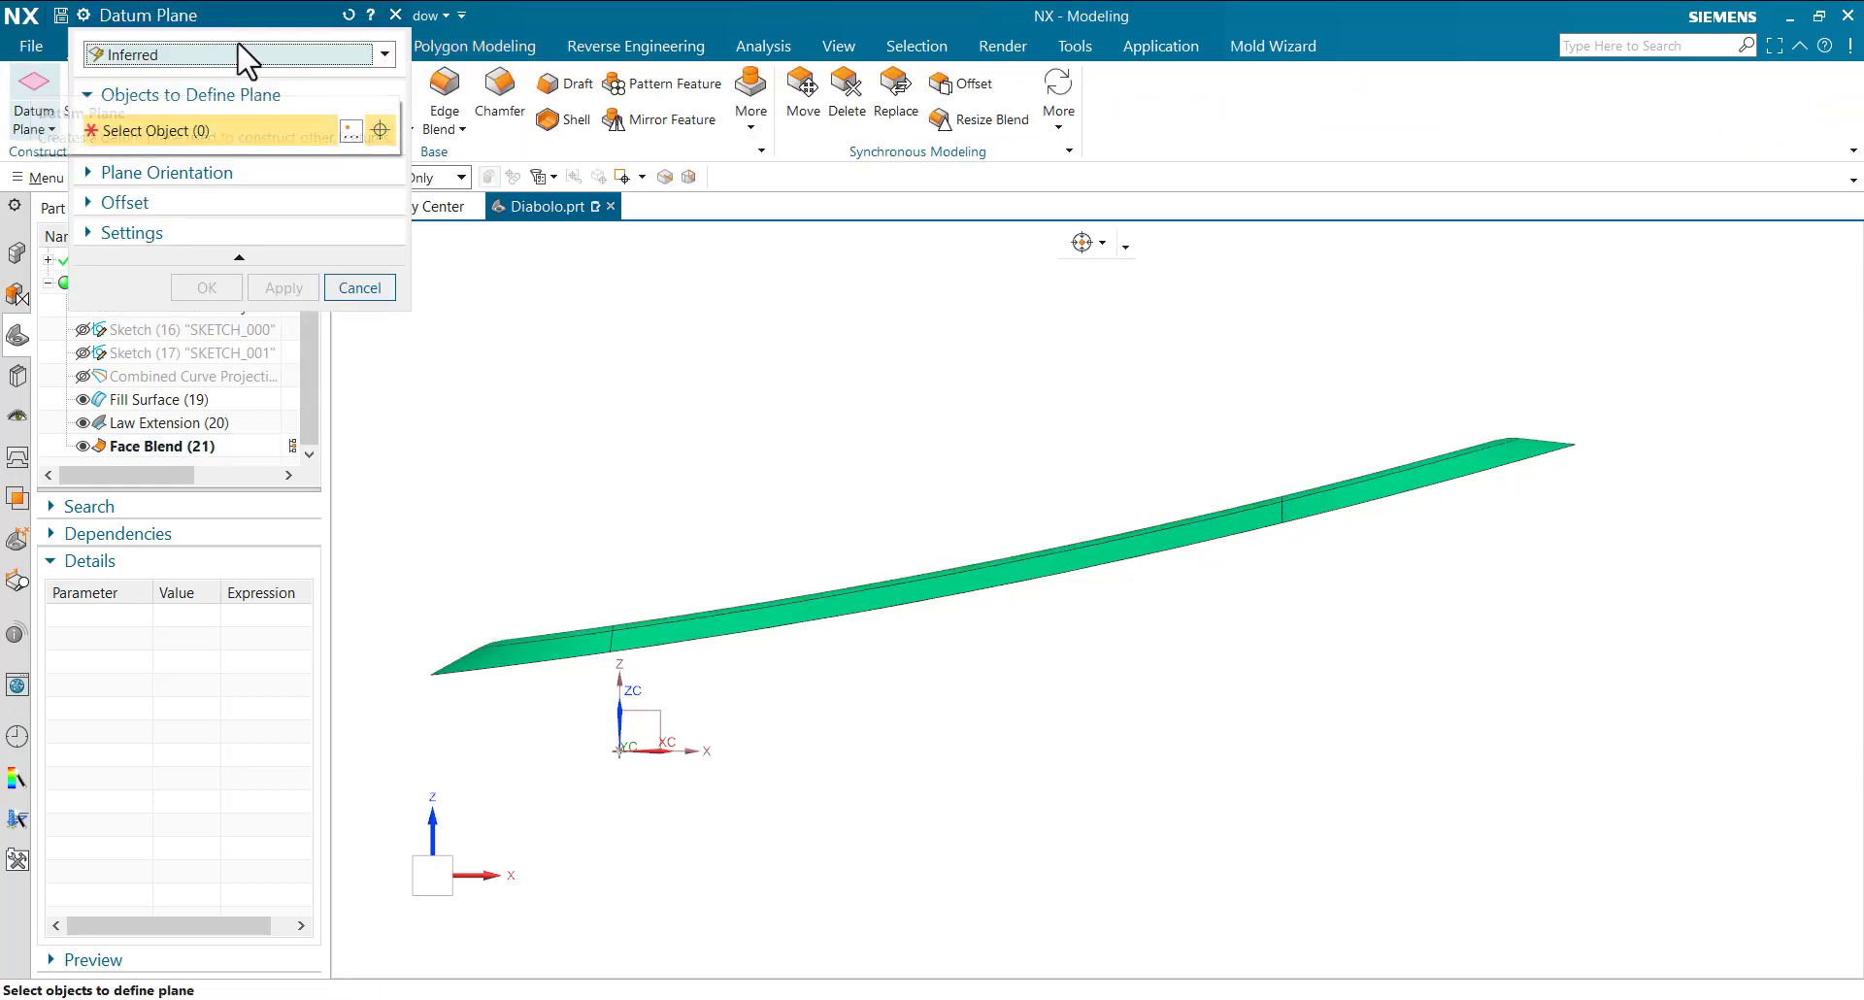
- Define a datum plane offset 175 mm from the datum CSYS XY plane
{"action": "left_click", "coordinate": [345, 16]}
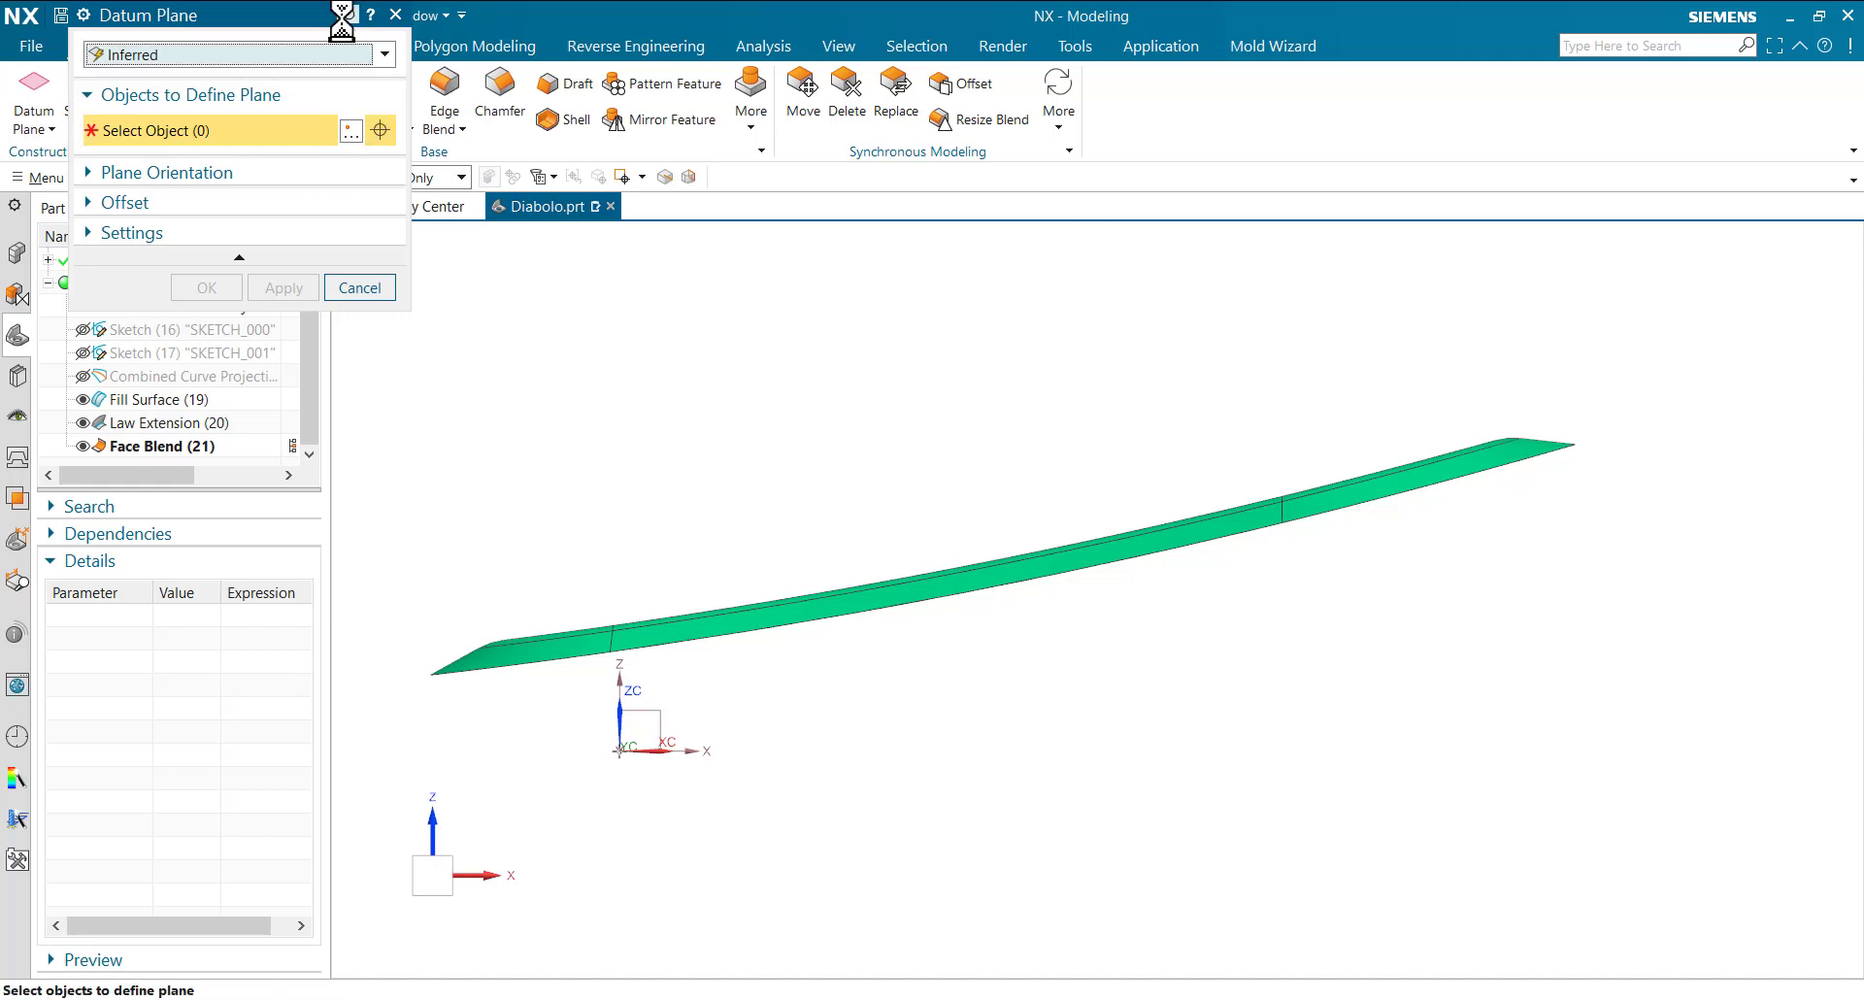
{"action": "mouse_move", "coordinate": [670, 765]}
{"action": "middle_mouse_down"}
{"action": "mouse_move", "coordinate": [740, 798]}
{"action": "mouse_move", "coordinate": [691, 770]}
{"action": "middle_mouse_up"}
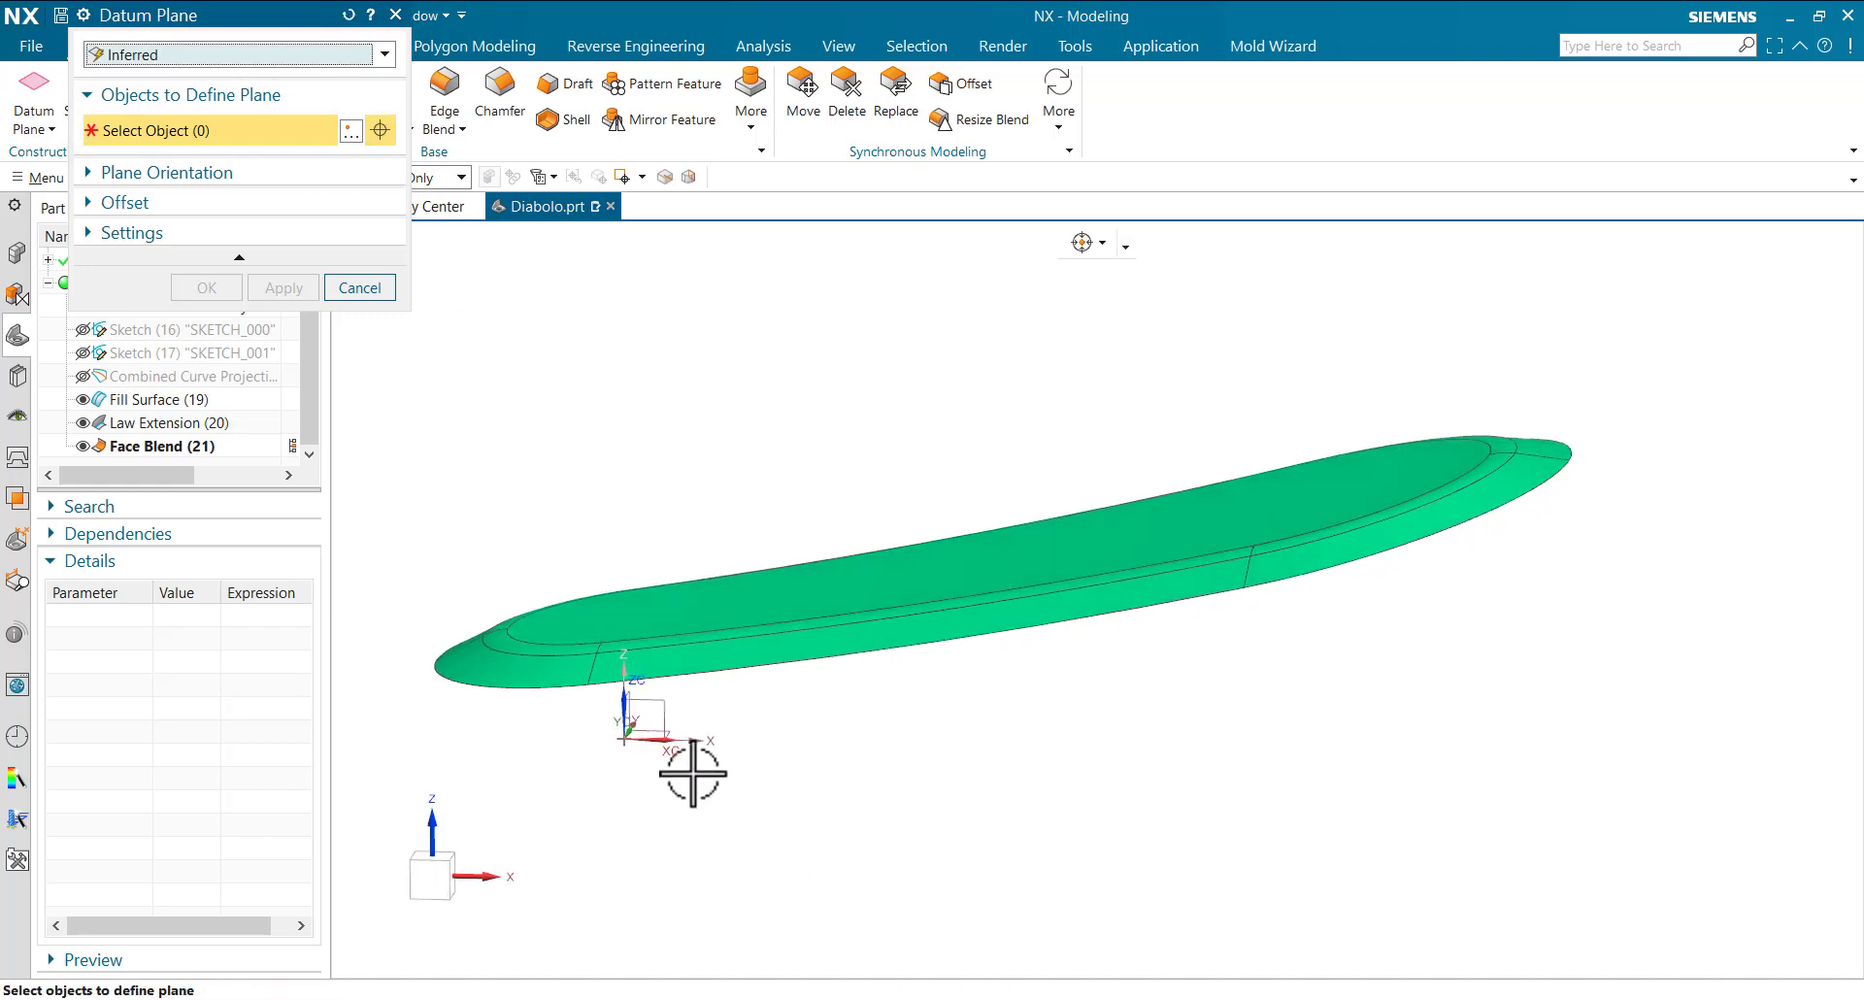
{"action": "left_click", "coordinate": [642, 730]}
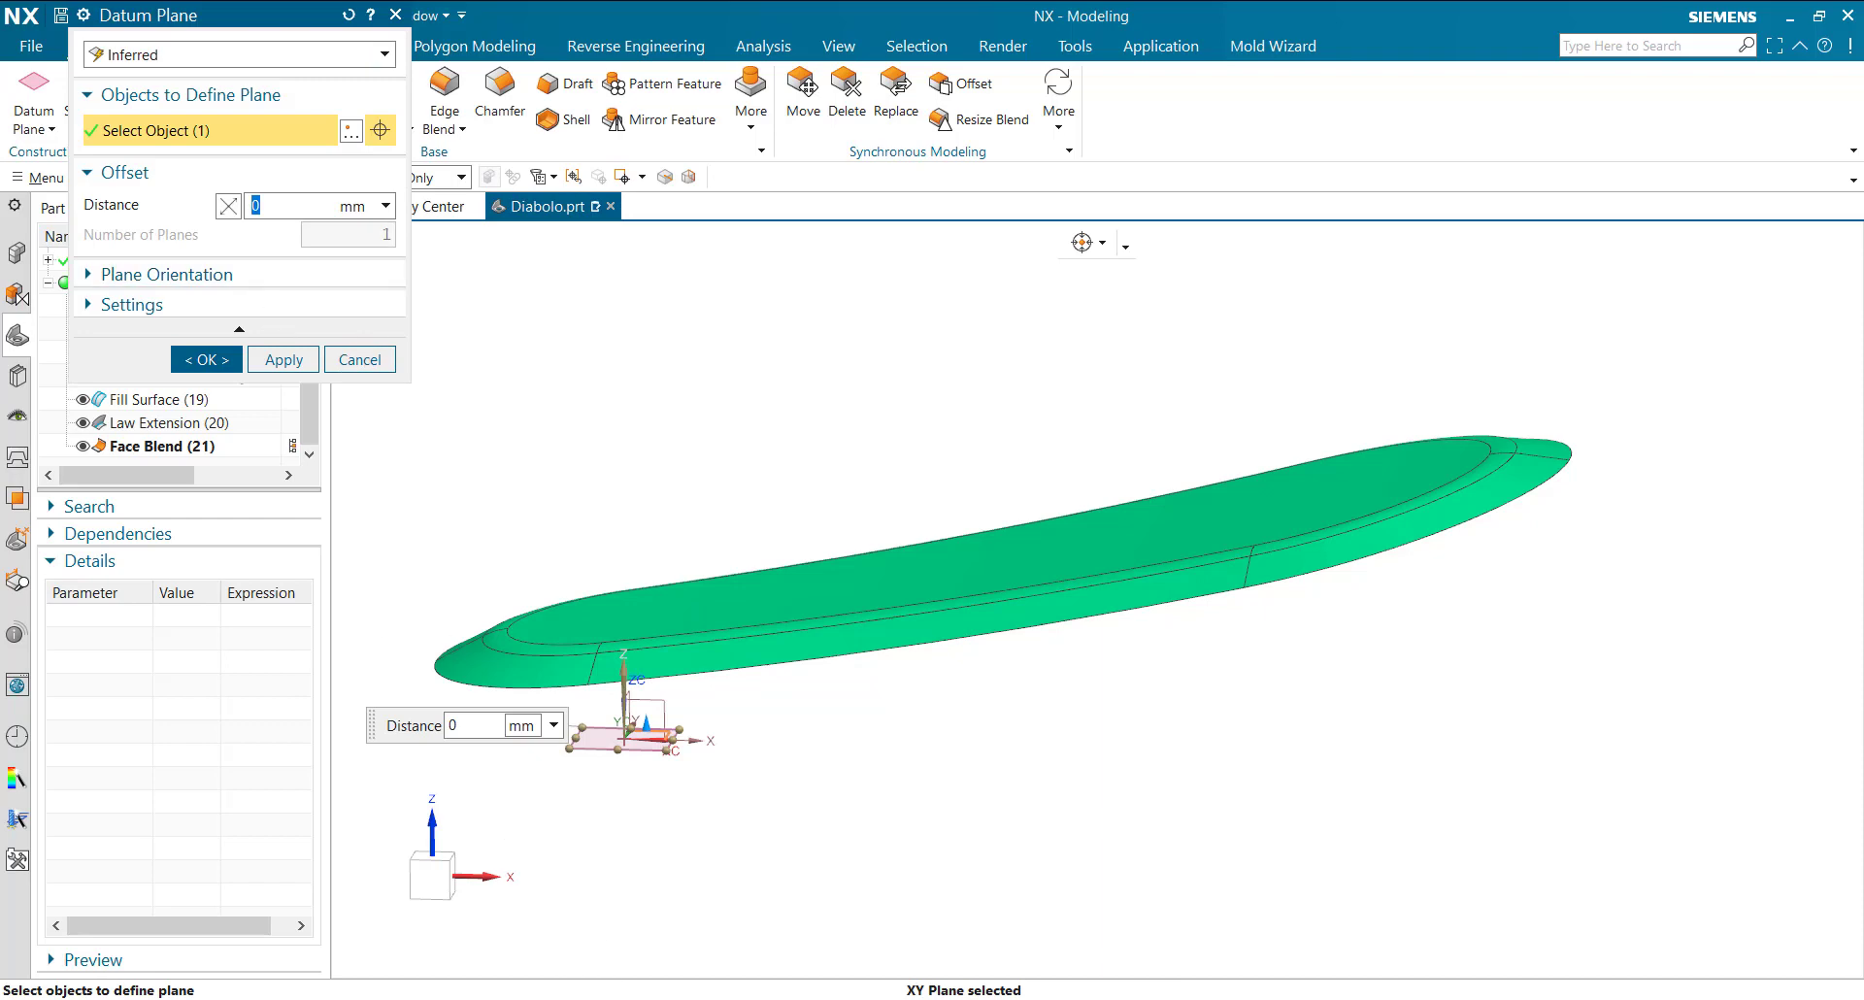
{"action": "left_click", "coordinate": [432, 876]}
{"action": "type", "text": "175"}
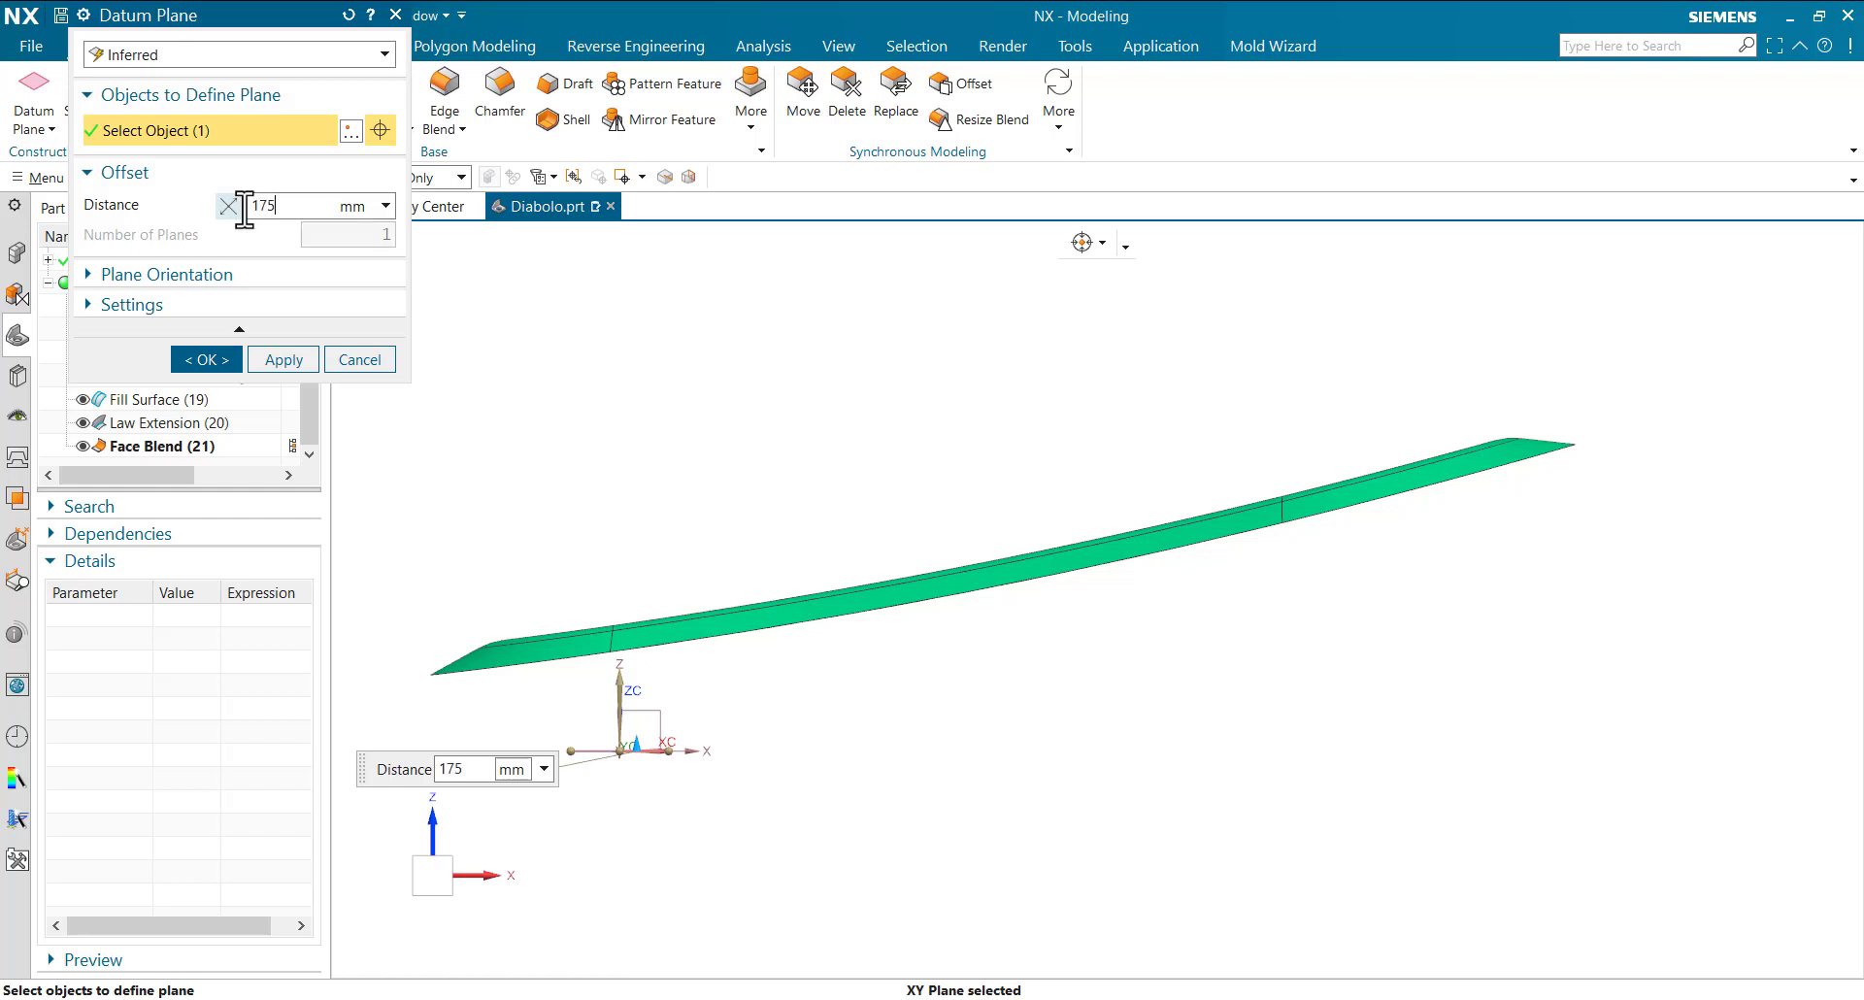
{"action": "key", "text": "Return"}
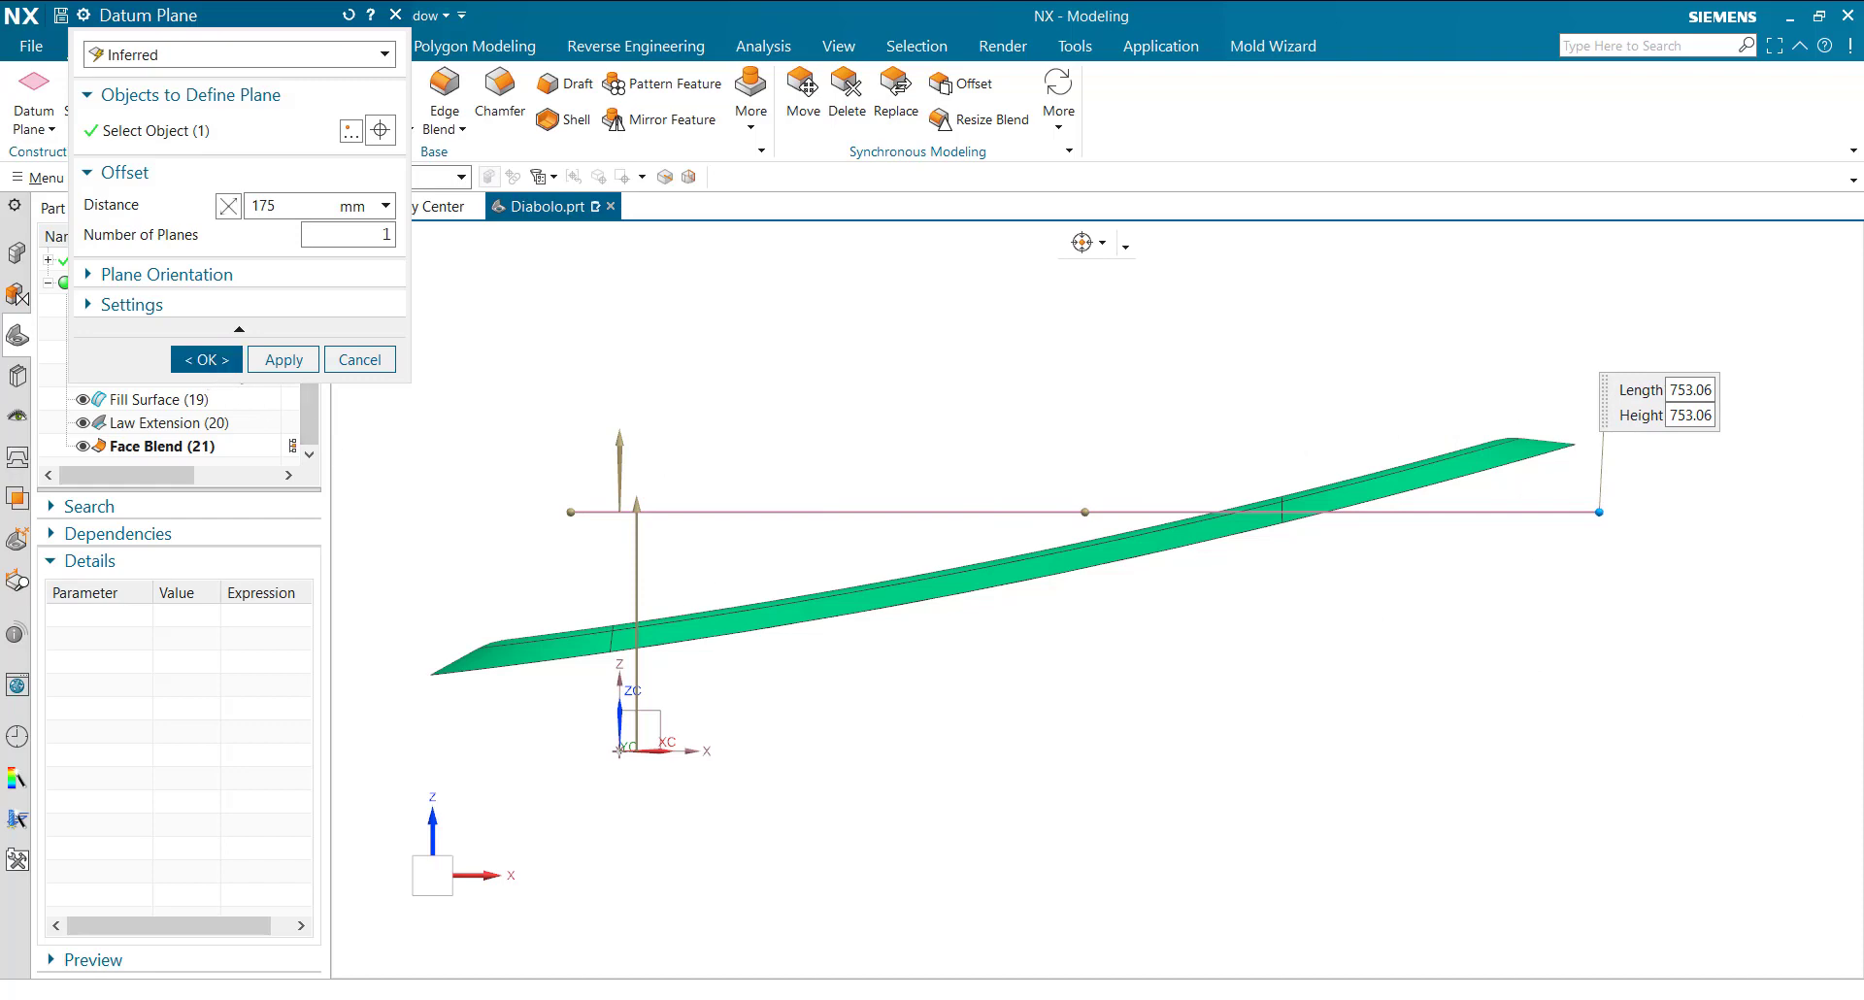
- Create the 175 mm offset datum plane and view it slightly from above
{"action": "left_click", "coordinate": [220, 360]}
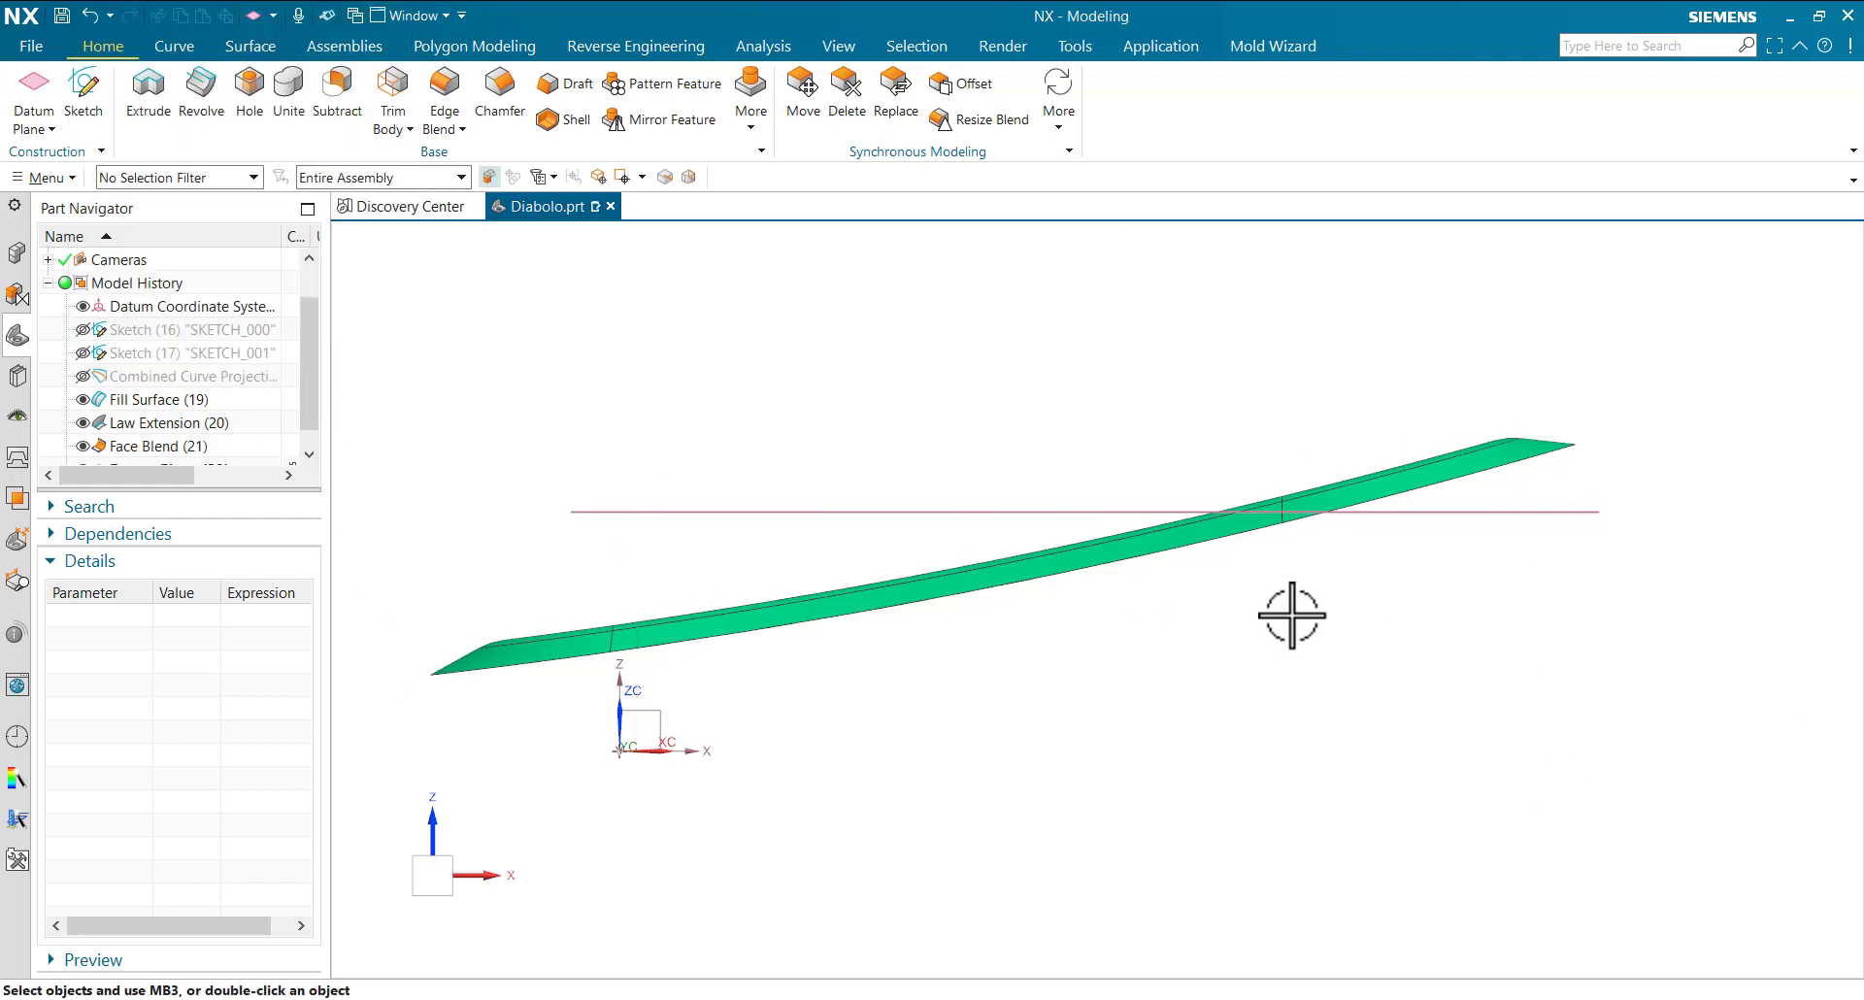
{"action": "scroll", "coordinate": [1340, 507], "scroll_direction": "down", "scroll_amount": 3}
{"action": "scroll", "coordinate": [1410, 511], "scroll_direction": "up", "scroll_amount": 3}
{"action": "scroll", "coordinate": [1328, 506], "scroll_direction": "up", "scroll_amount": 2}
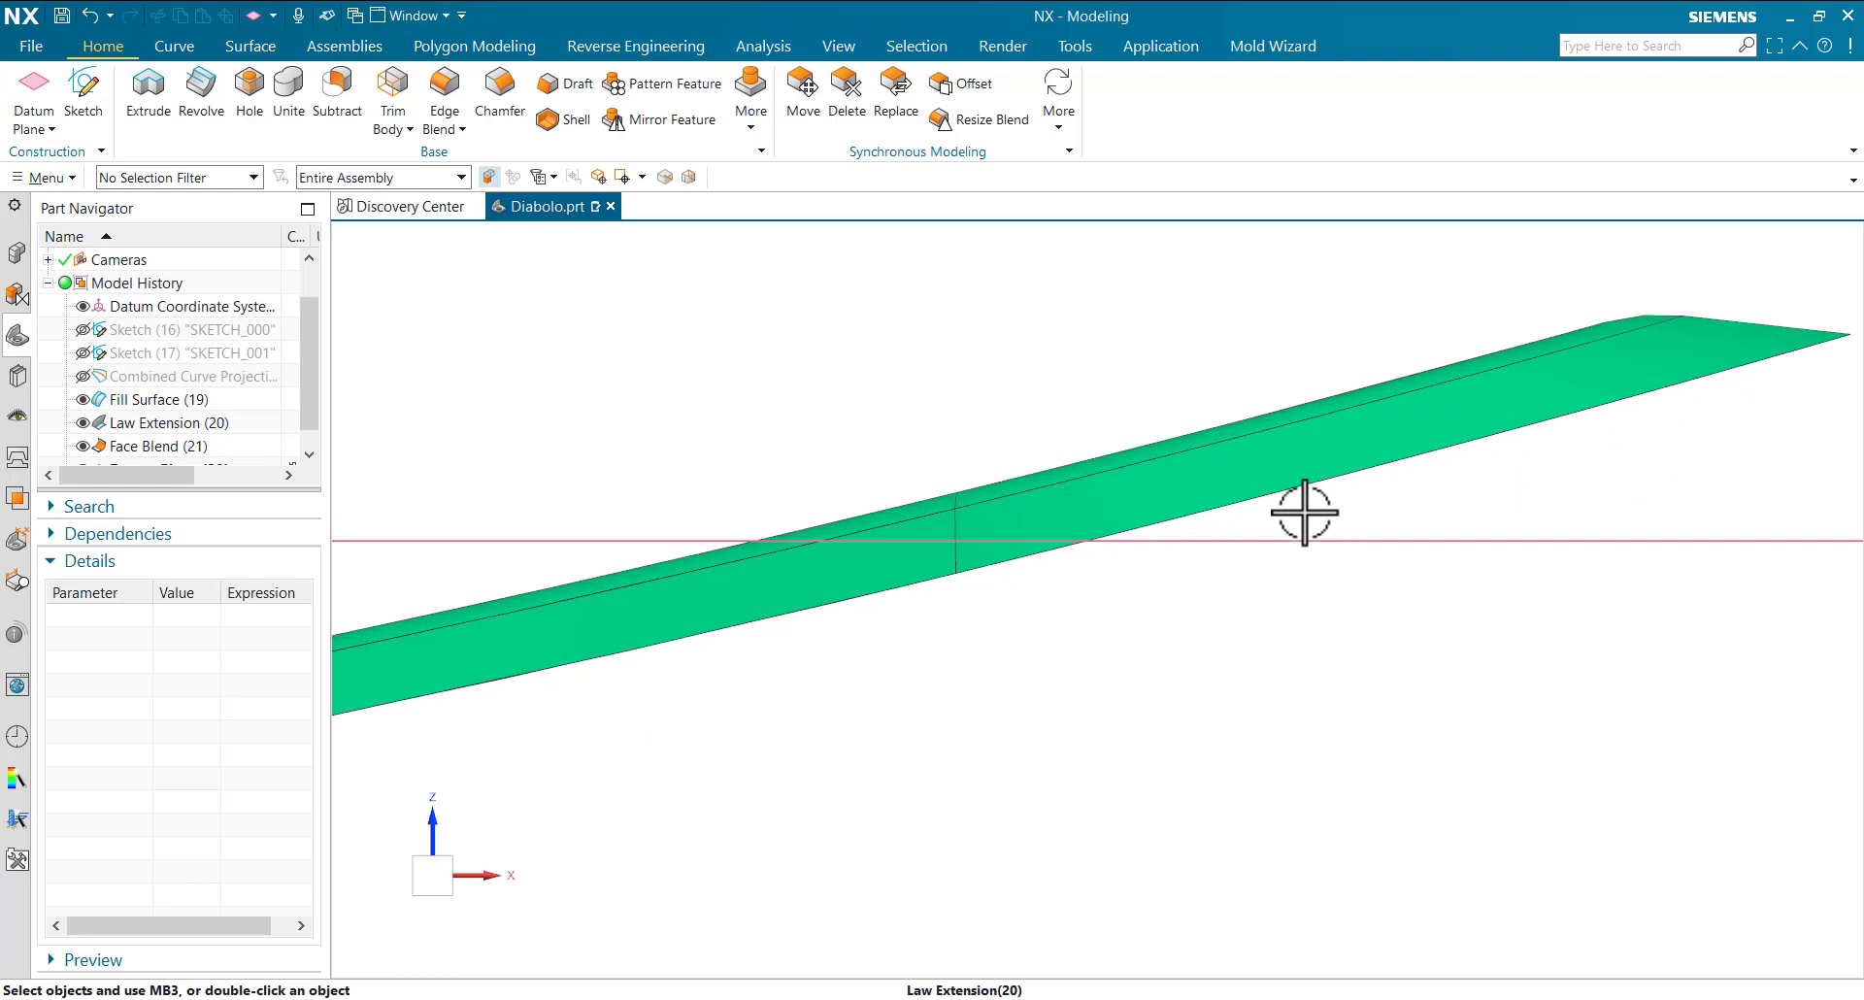
{"action": "scroll", "coordinate": [1301, 544], "scroll_direction": "down", "scroll_amount": 2}
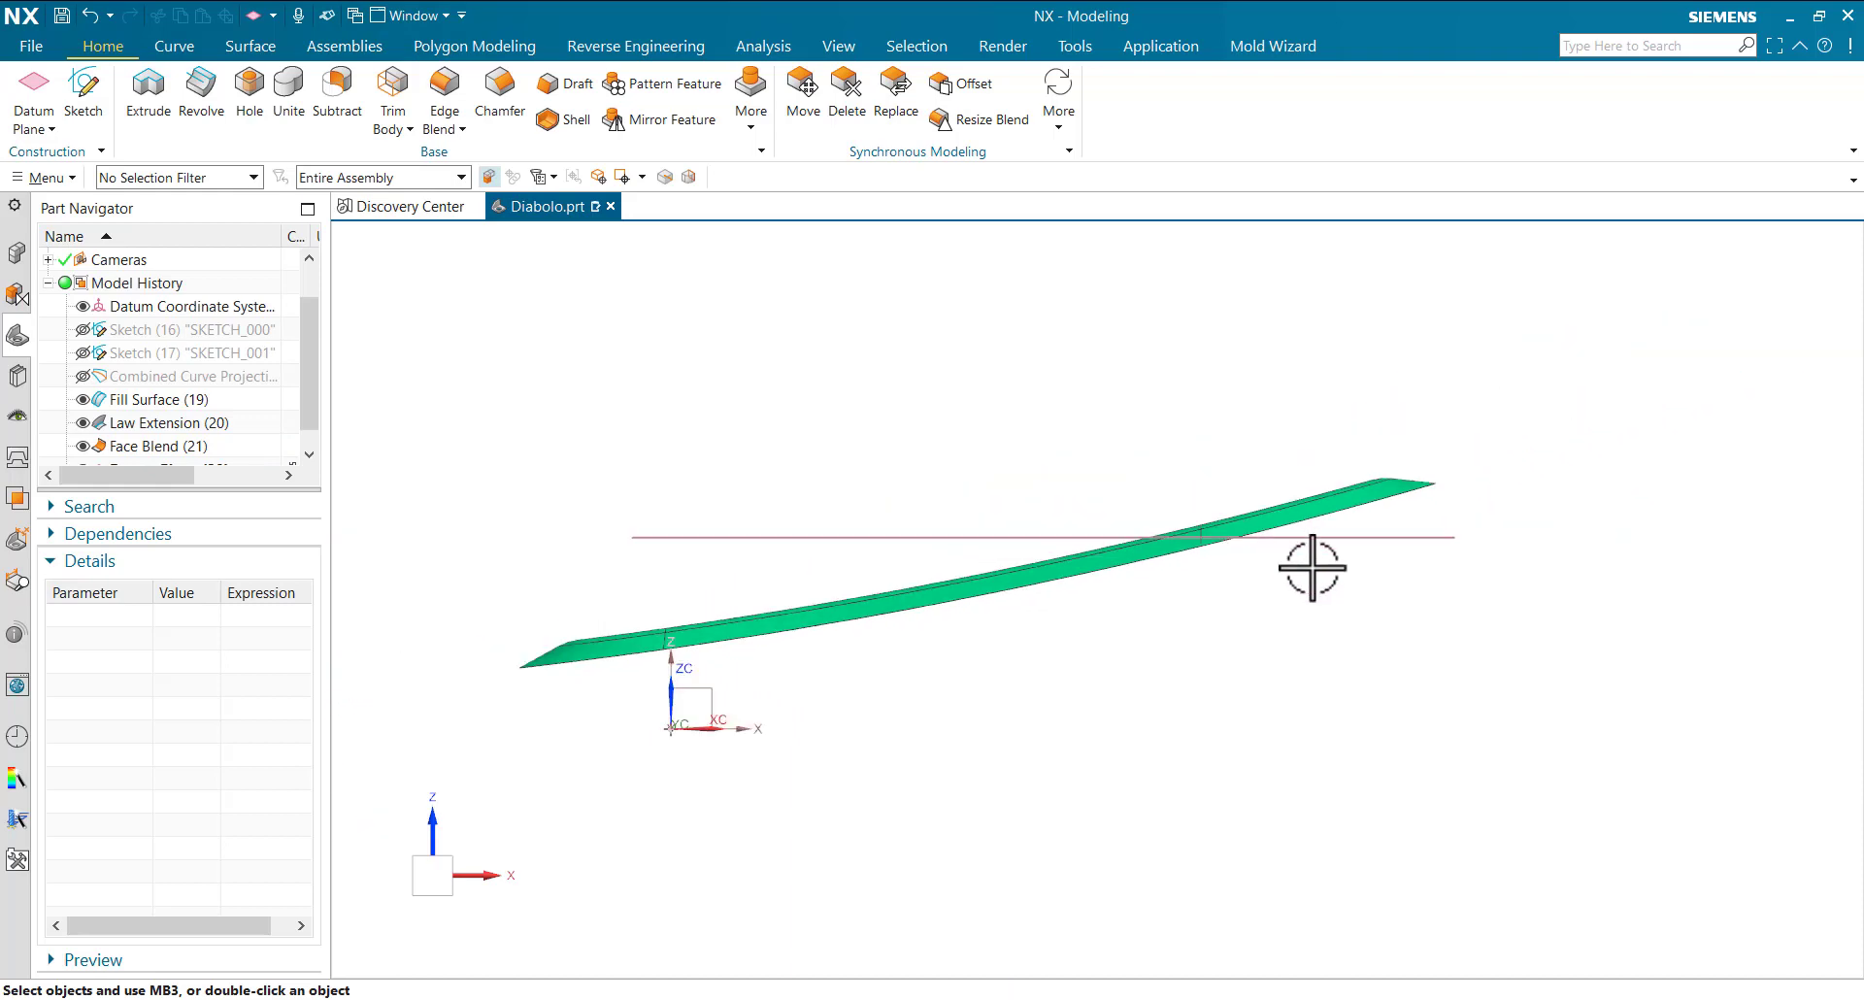
{"action": "middle_click_drag", "start_coordinate": [1308, 589], "coordinate": [1268, 560]}
- Start a new sketch on Datum Plane (29)
{"action": "left_click", "coordinate": [83, 92]}
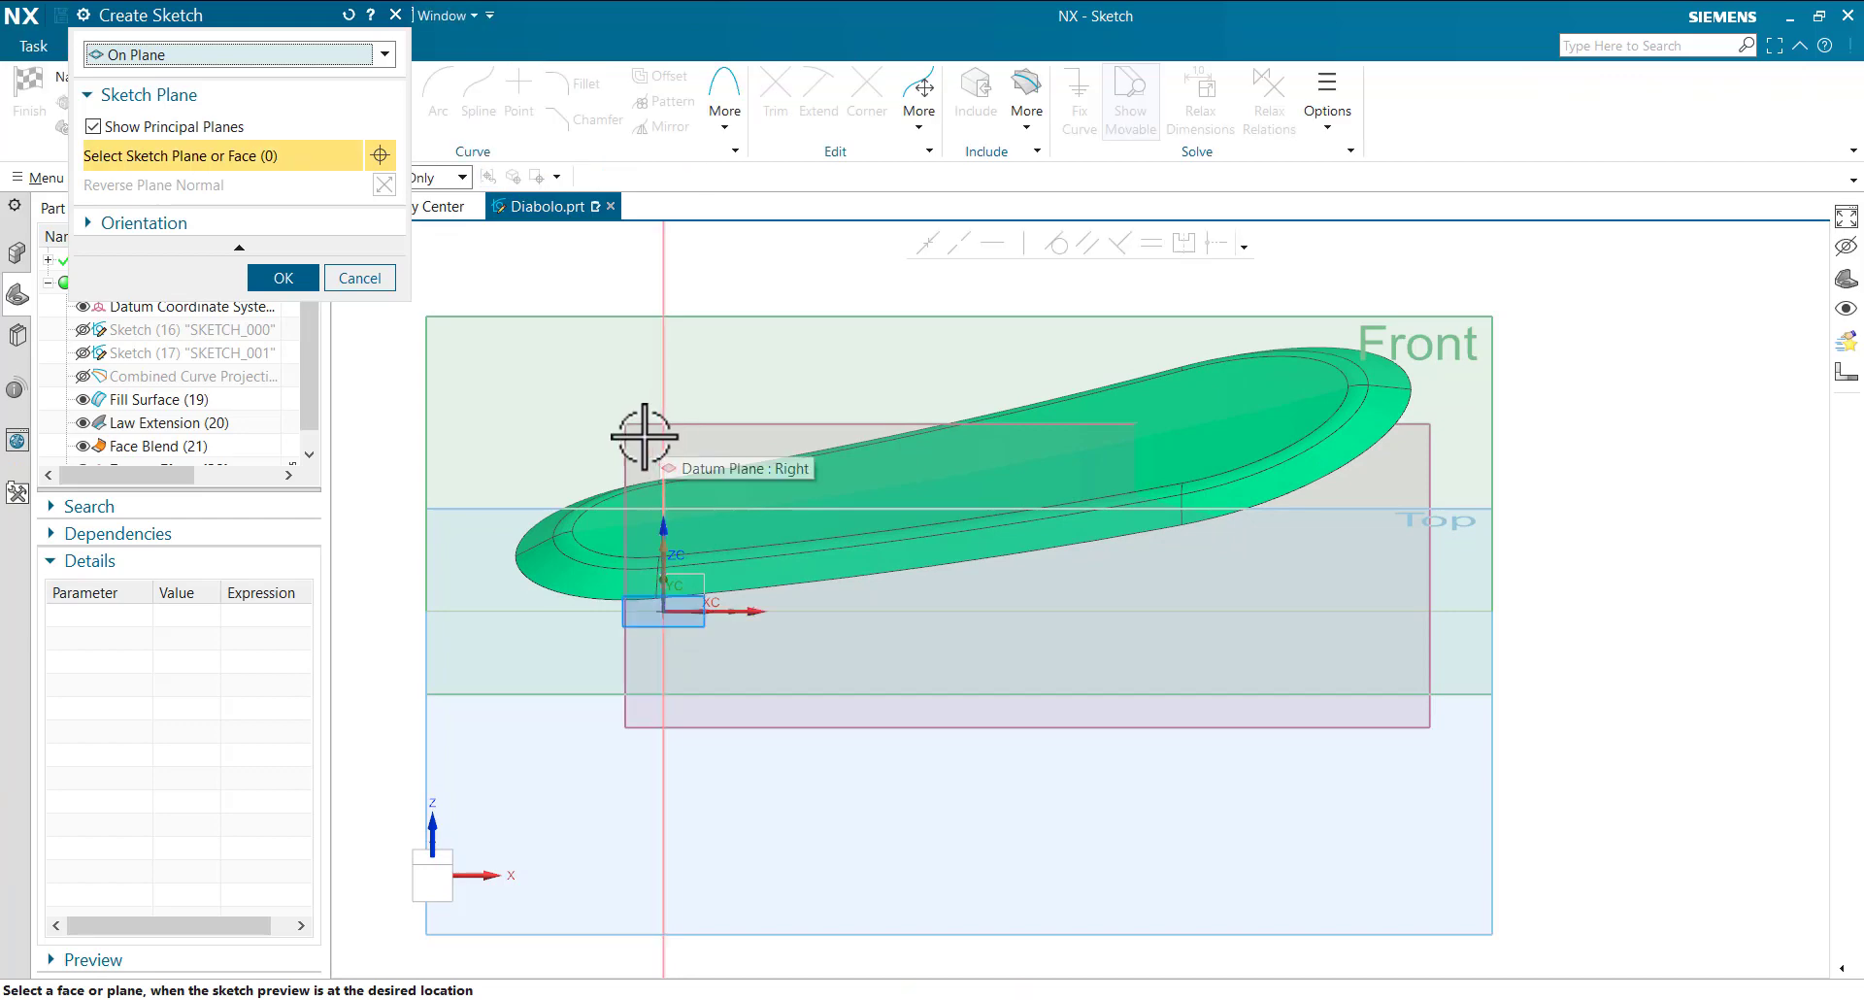
{"action": "left_click", "coordinate": [637, 417]}
{"action": "middle_click_drag", "start_coordinate": [936, 614], "coordinate": [912, 660]}
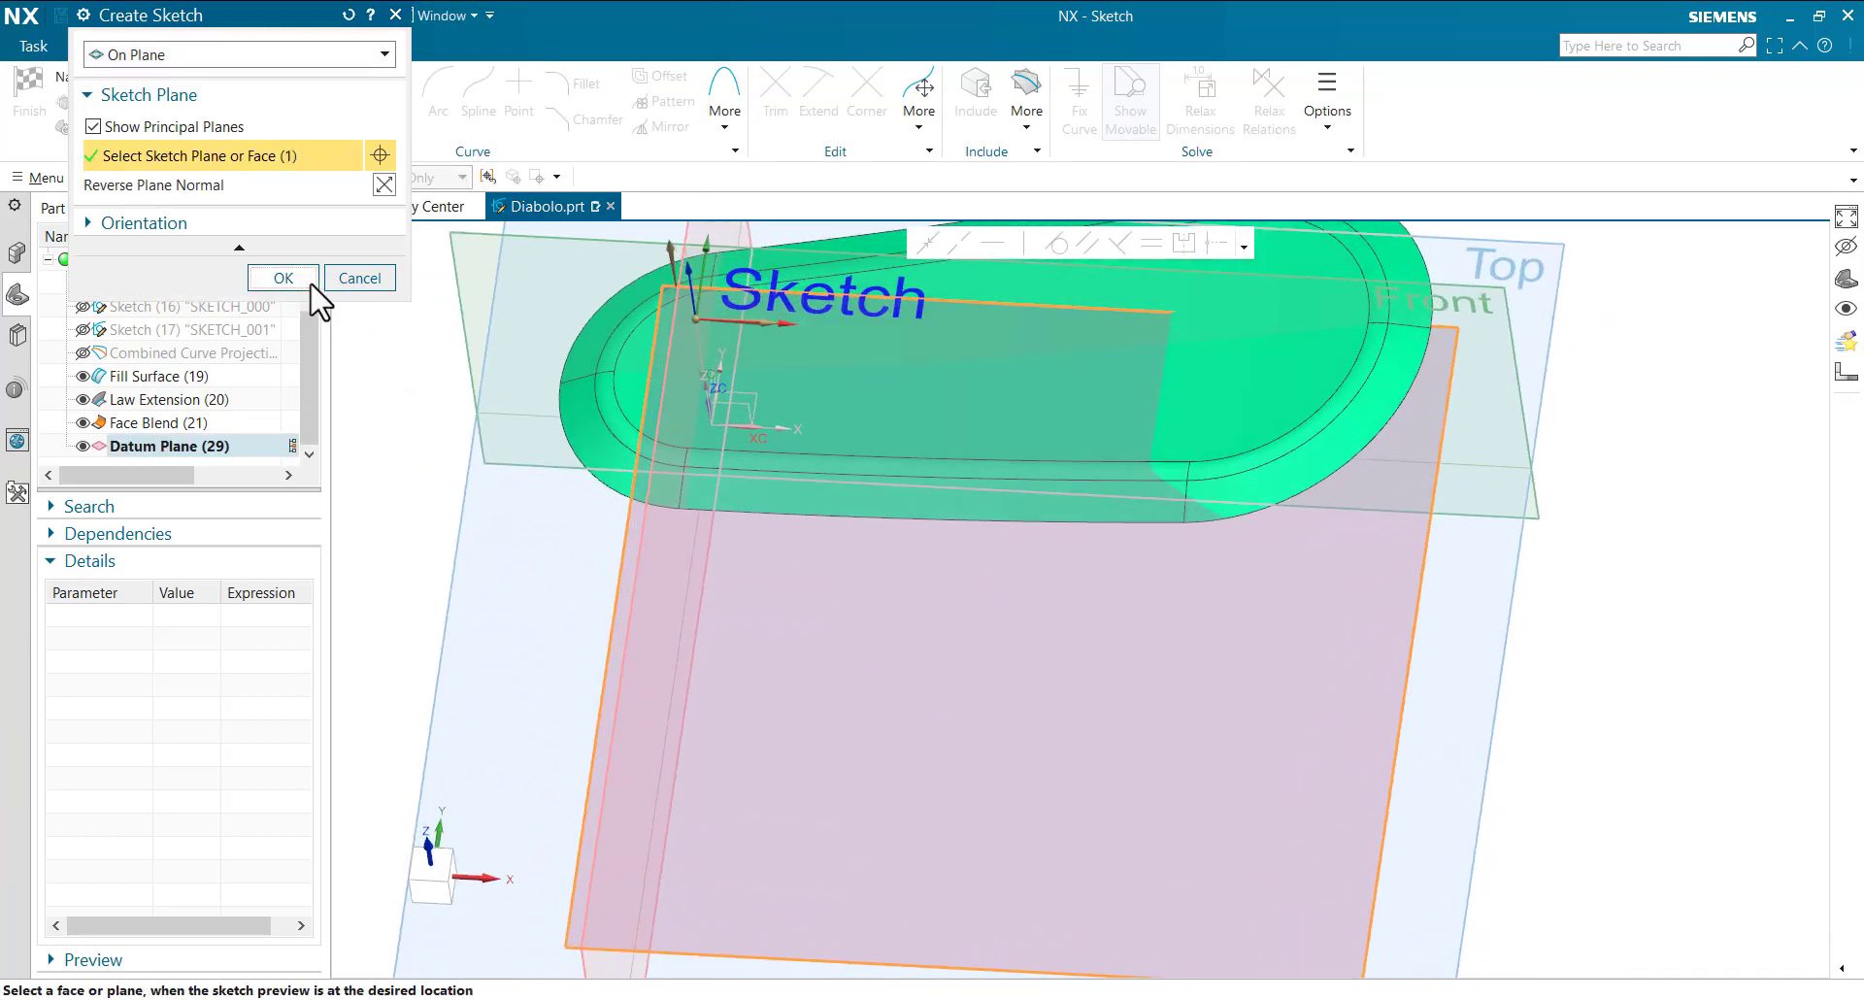
{"action": "left_click", "coordinate": [311, 283]}
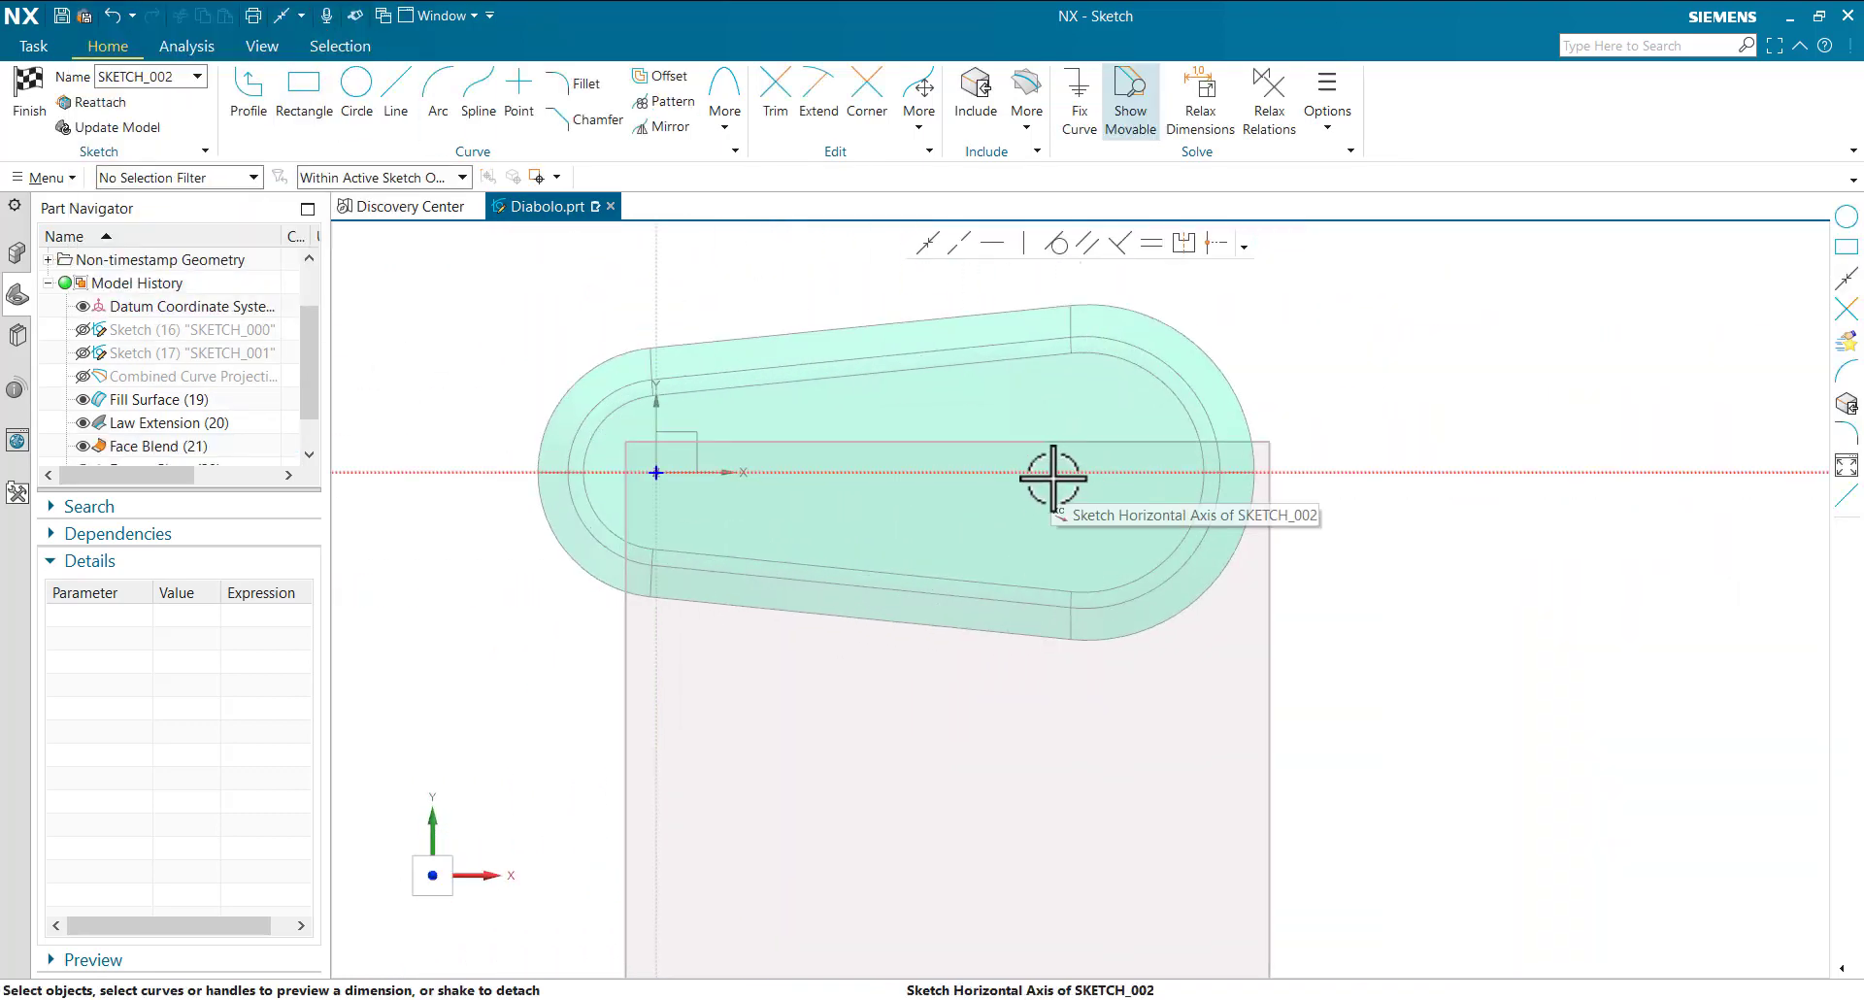
- Draw a circle on the board's right side and dimension its diameter to 150, scaling the sketch
{"action": "left_click", "coordinate": [357, 85]}
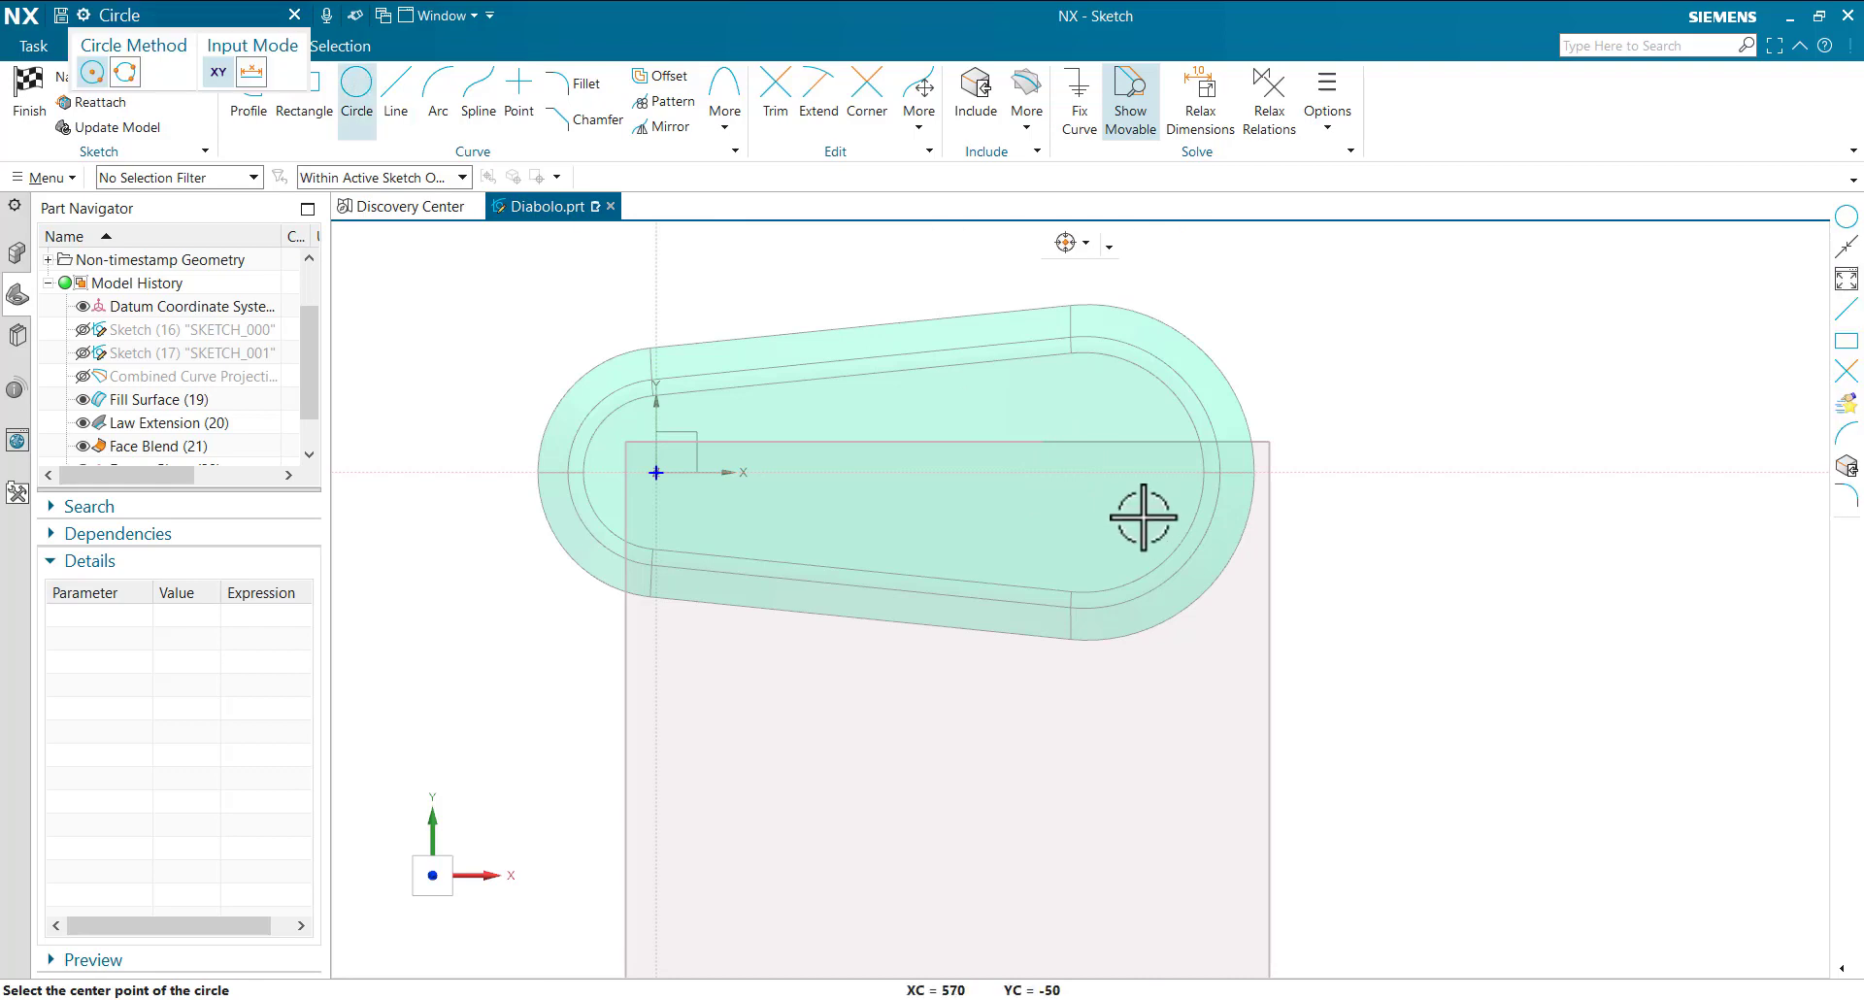
{"action": "left_click", "coordinate": [1065, 471]}
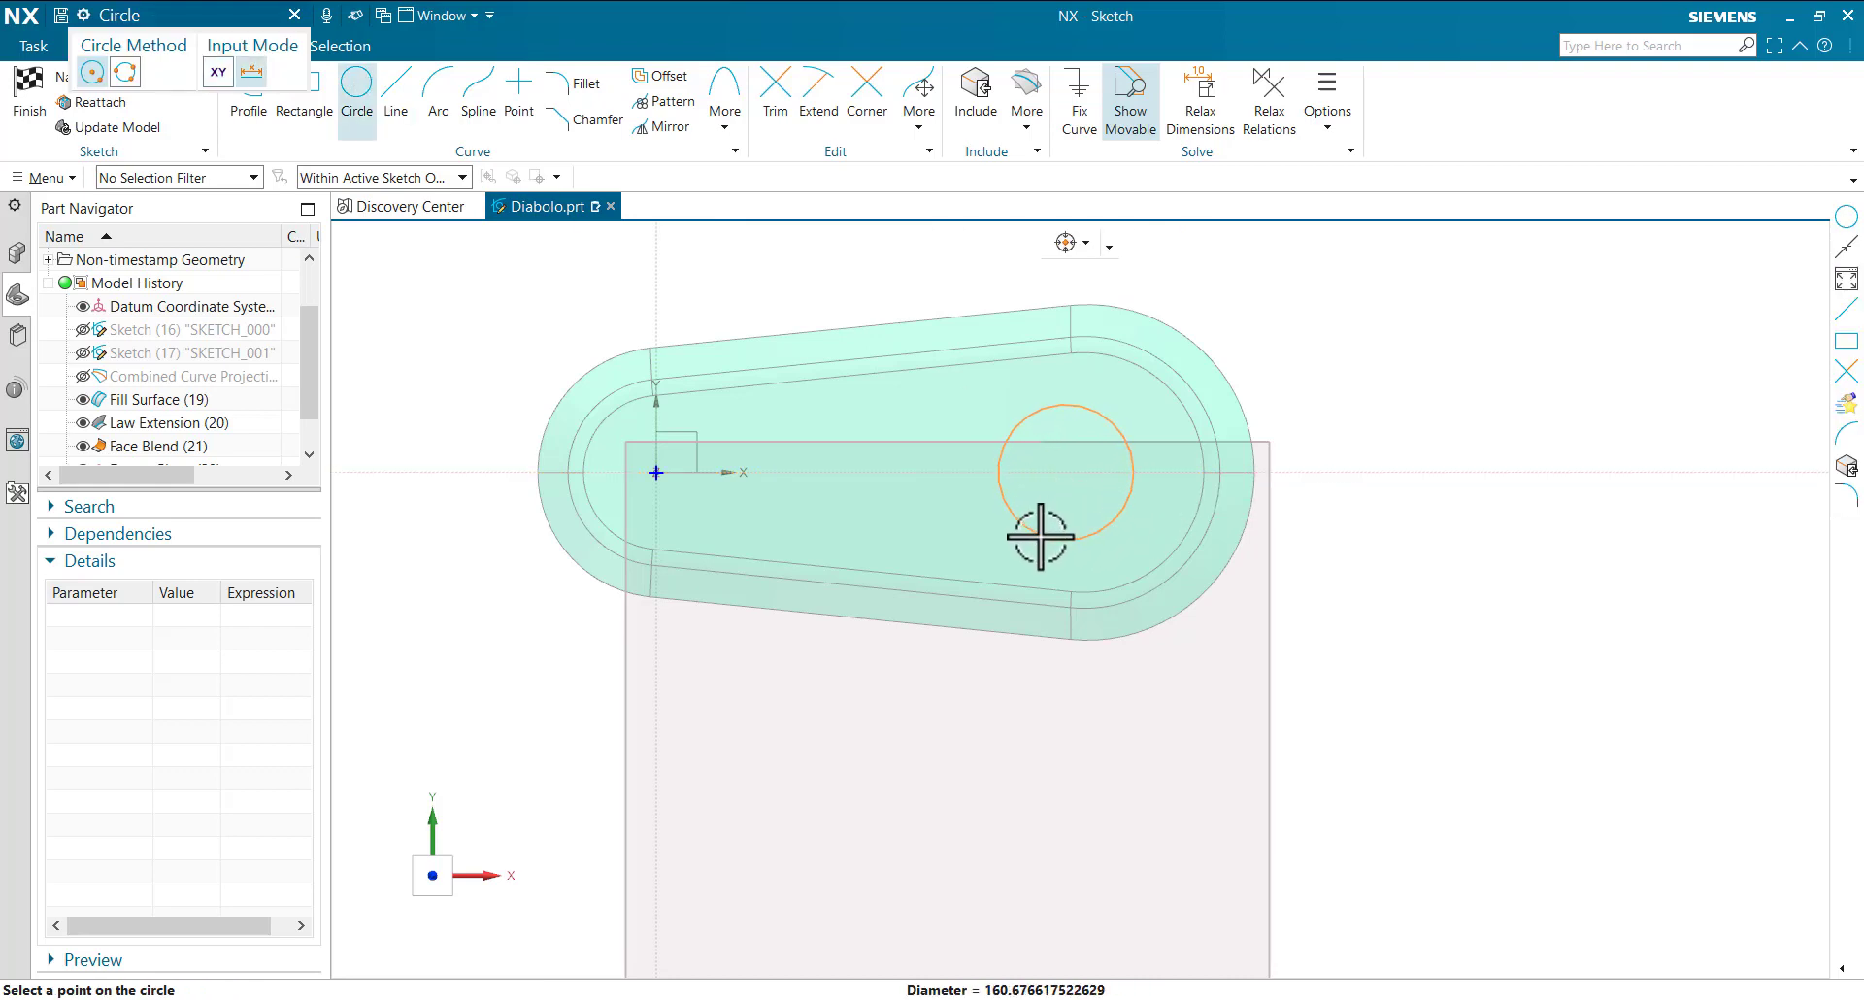
{"action": "left_click", "coordinate": [1106, 524]}
{"action": "key", "text": "Escape"}
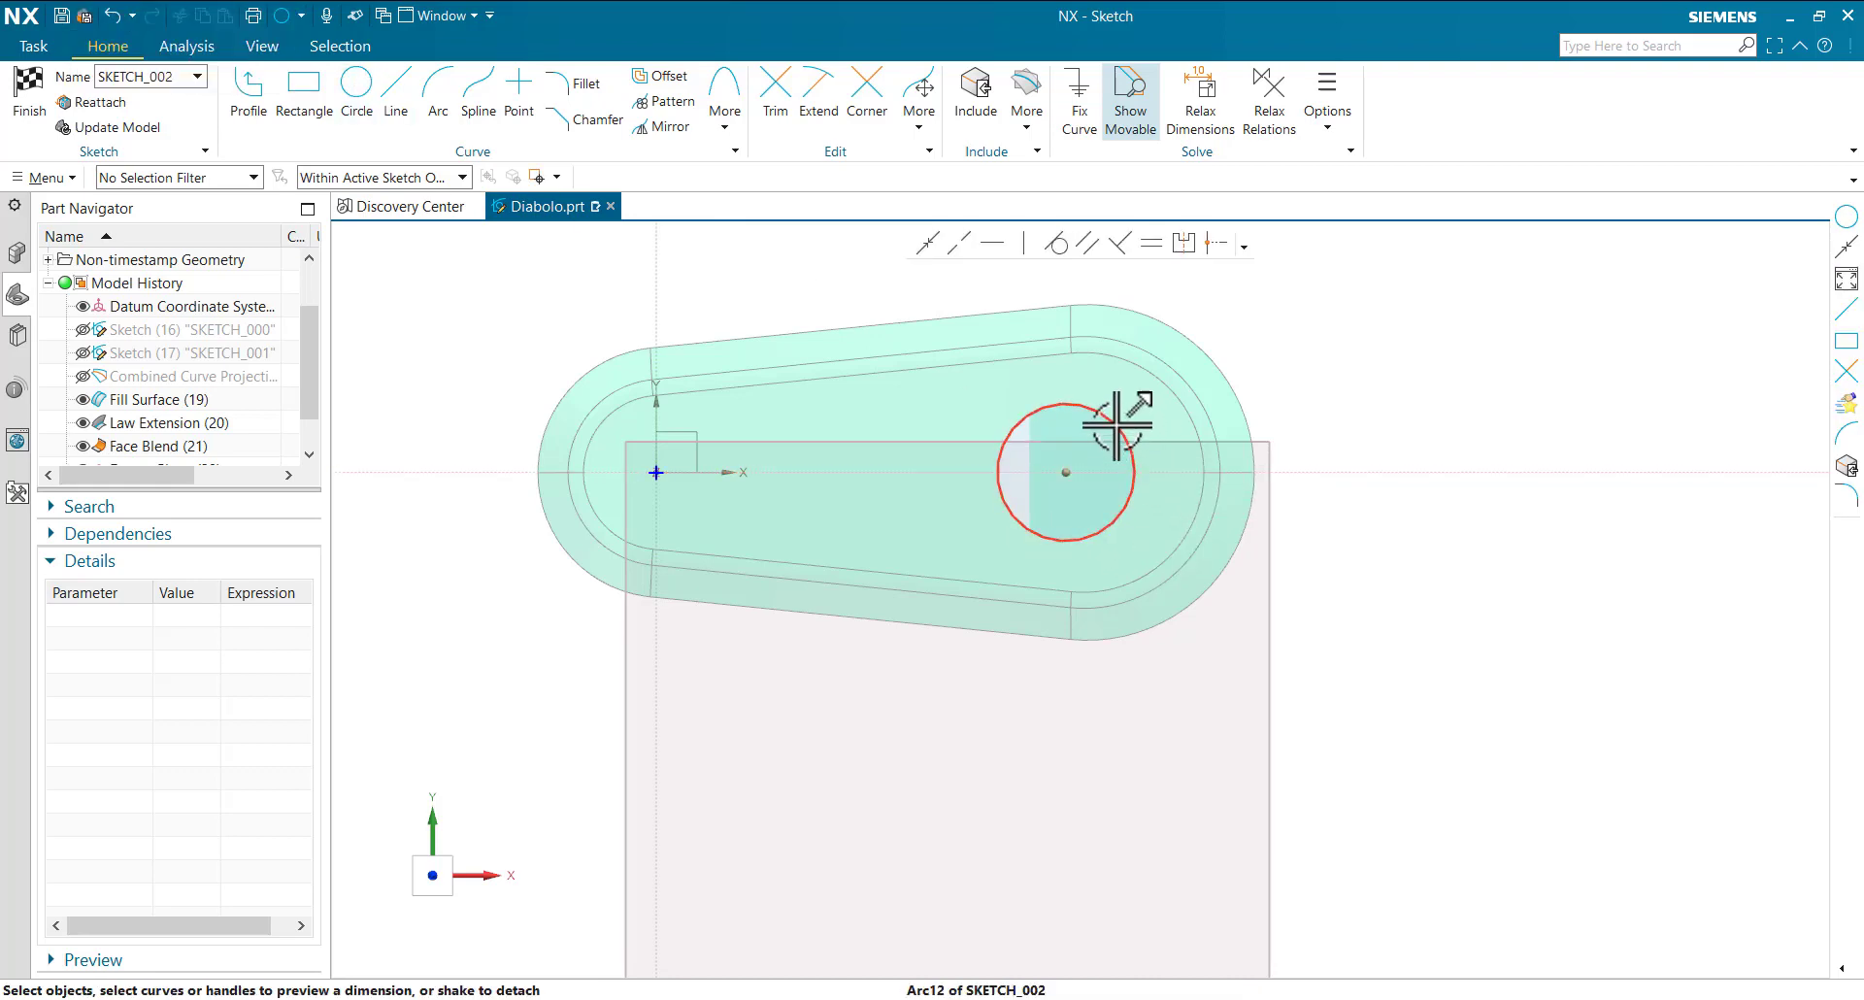
{"action": "left_click", "coordinate": [1118, 422]}
{"action": "left_click", "coordinate": [1179, 403]}
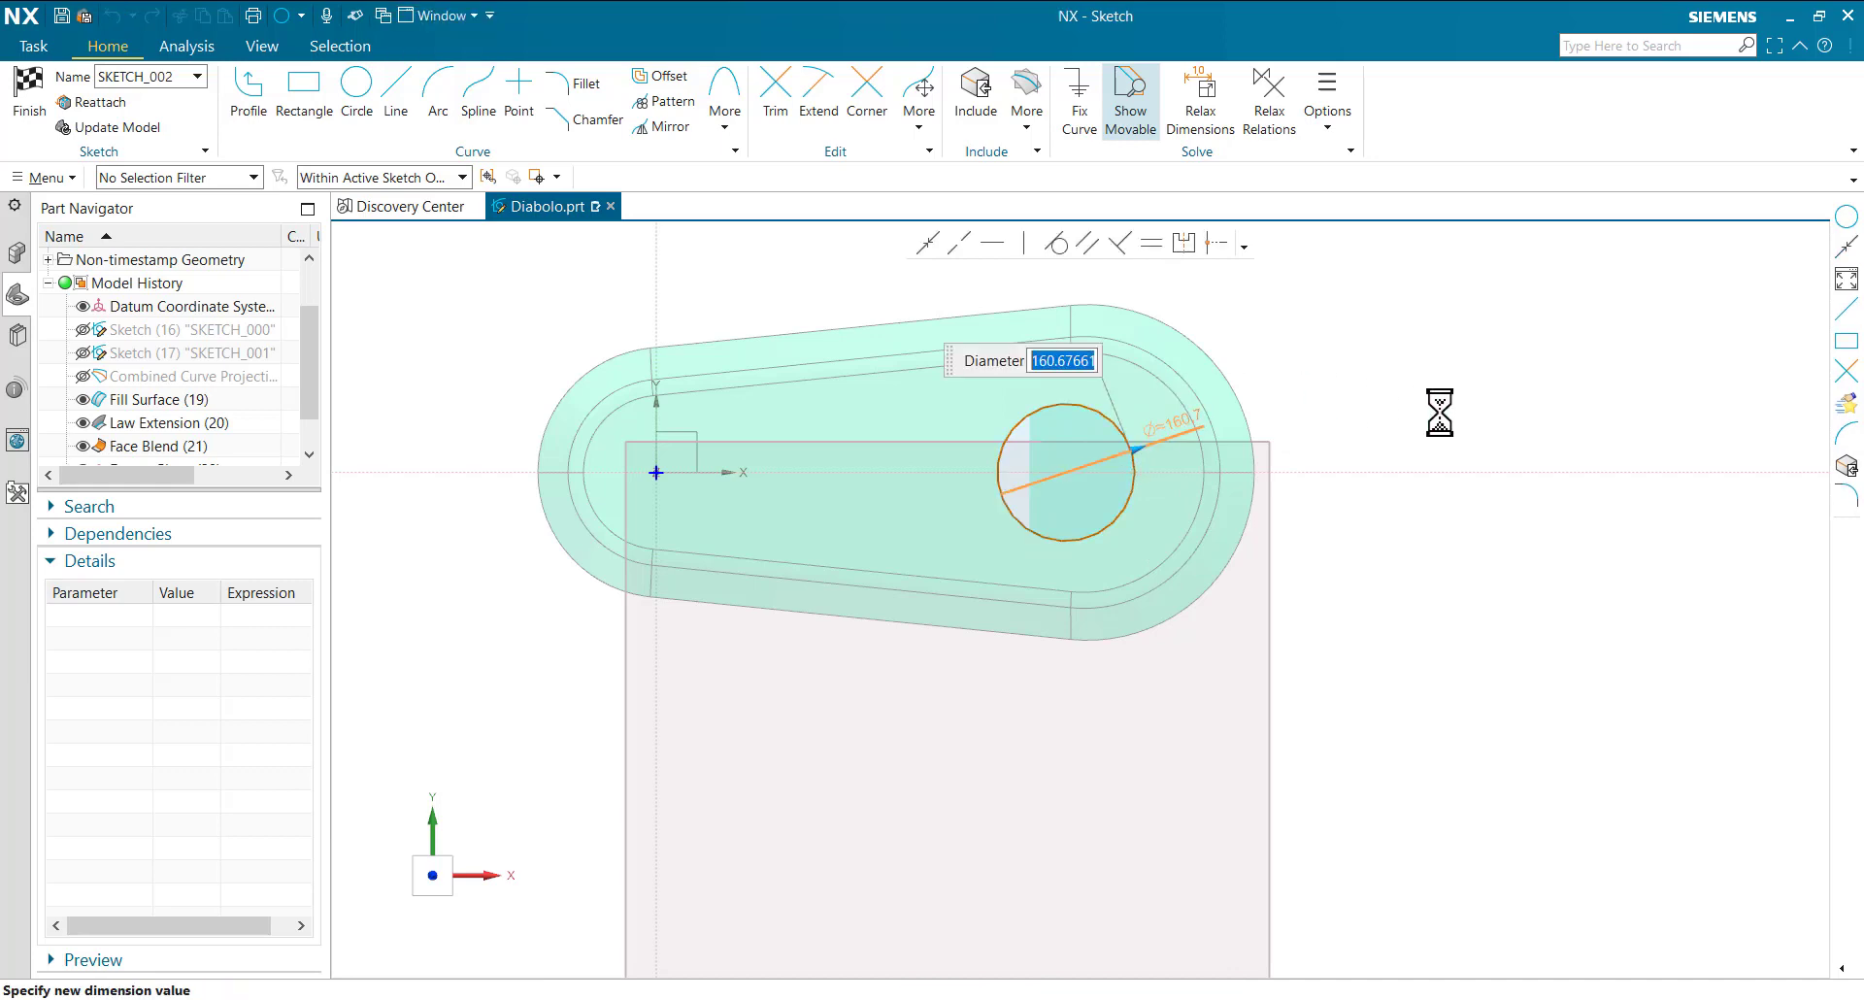
{"action": "type", "text": "150"}
{"action": "key", "text": "Return"}
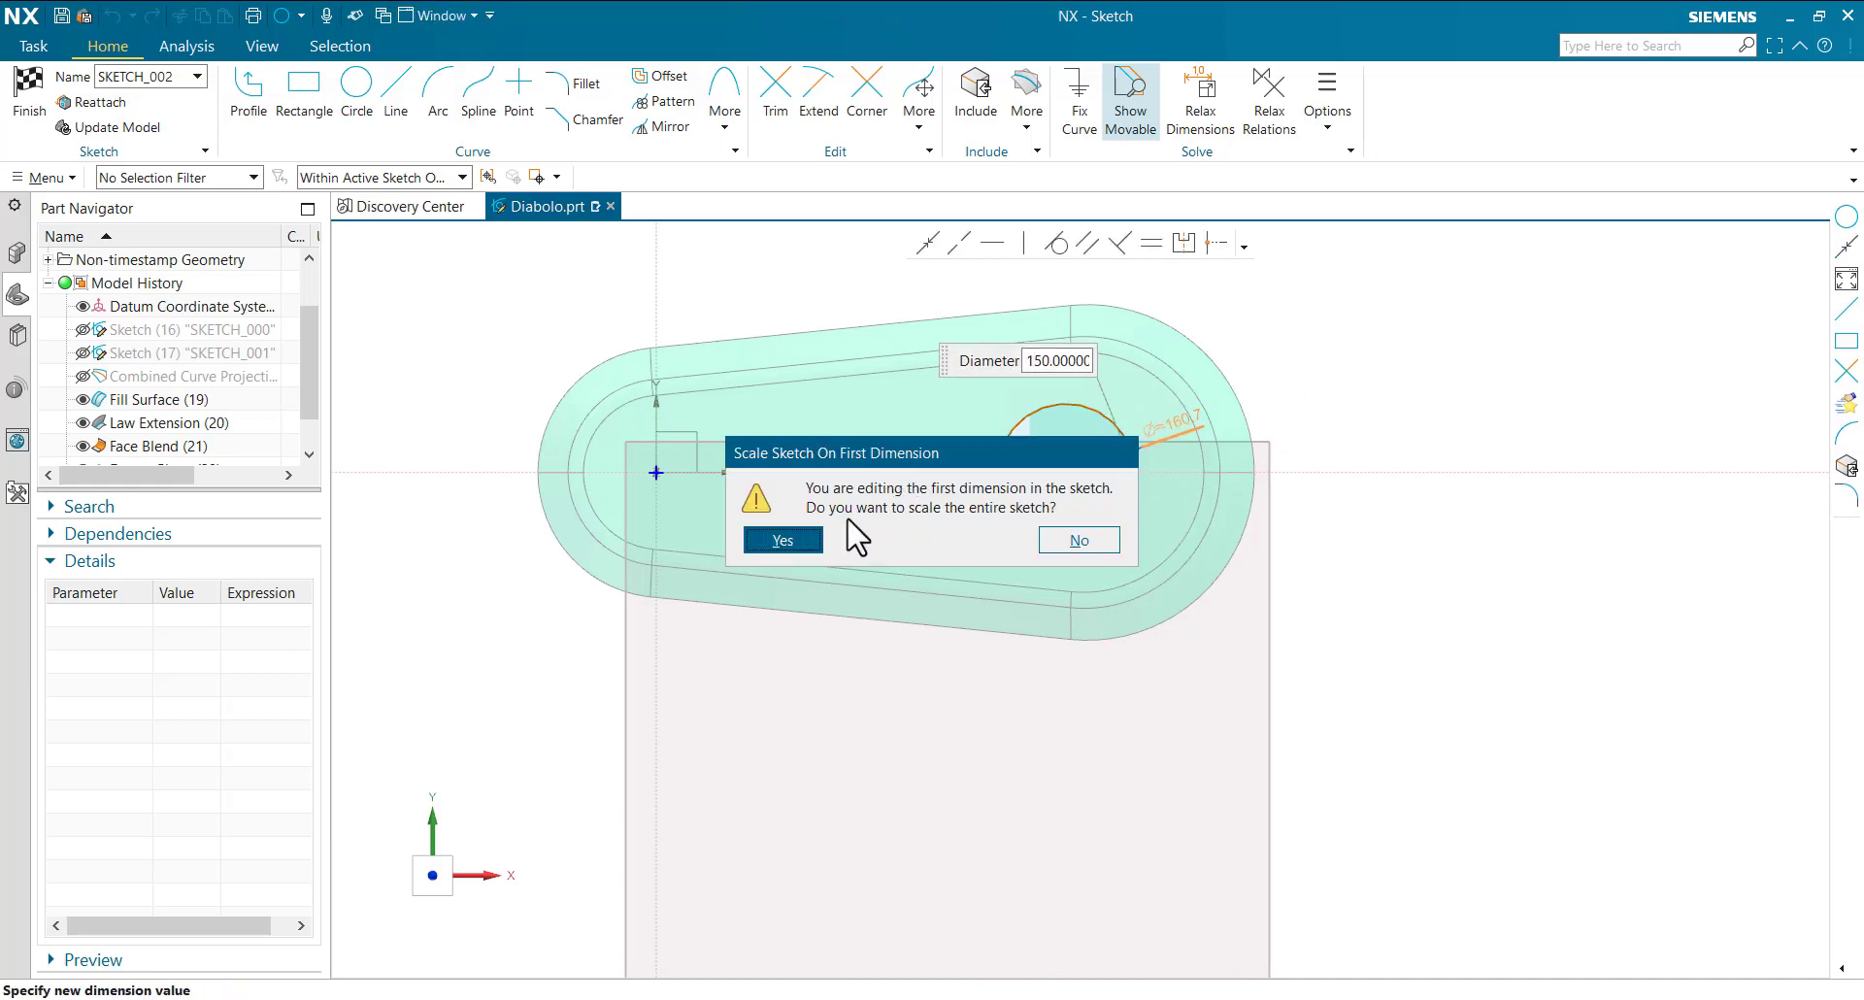
{"action": "left_click", "coordinate": [801, 544]}
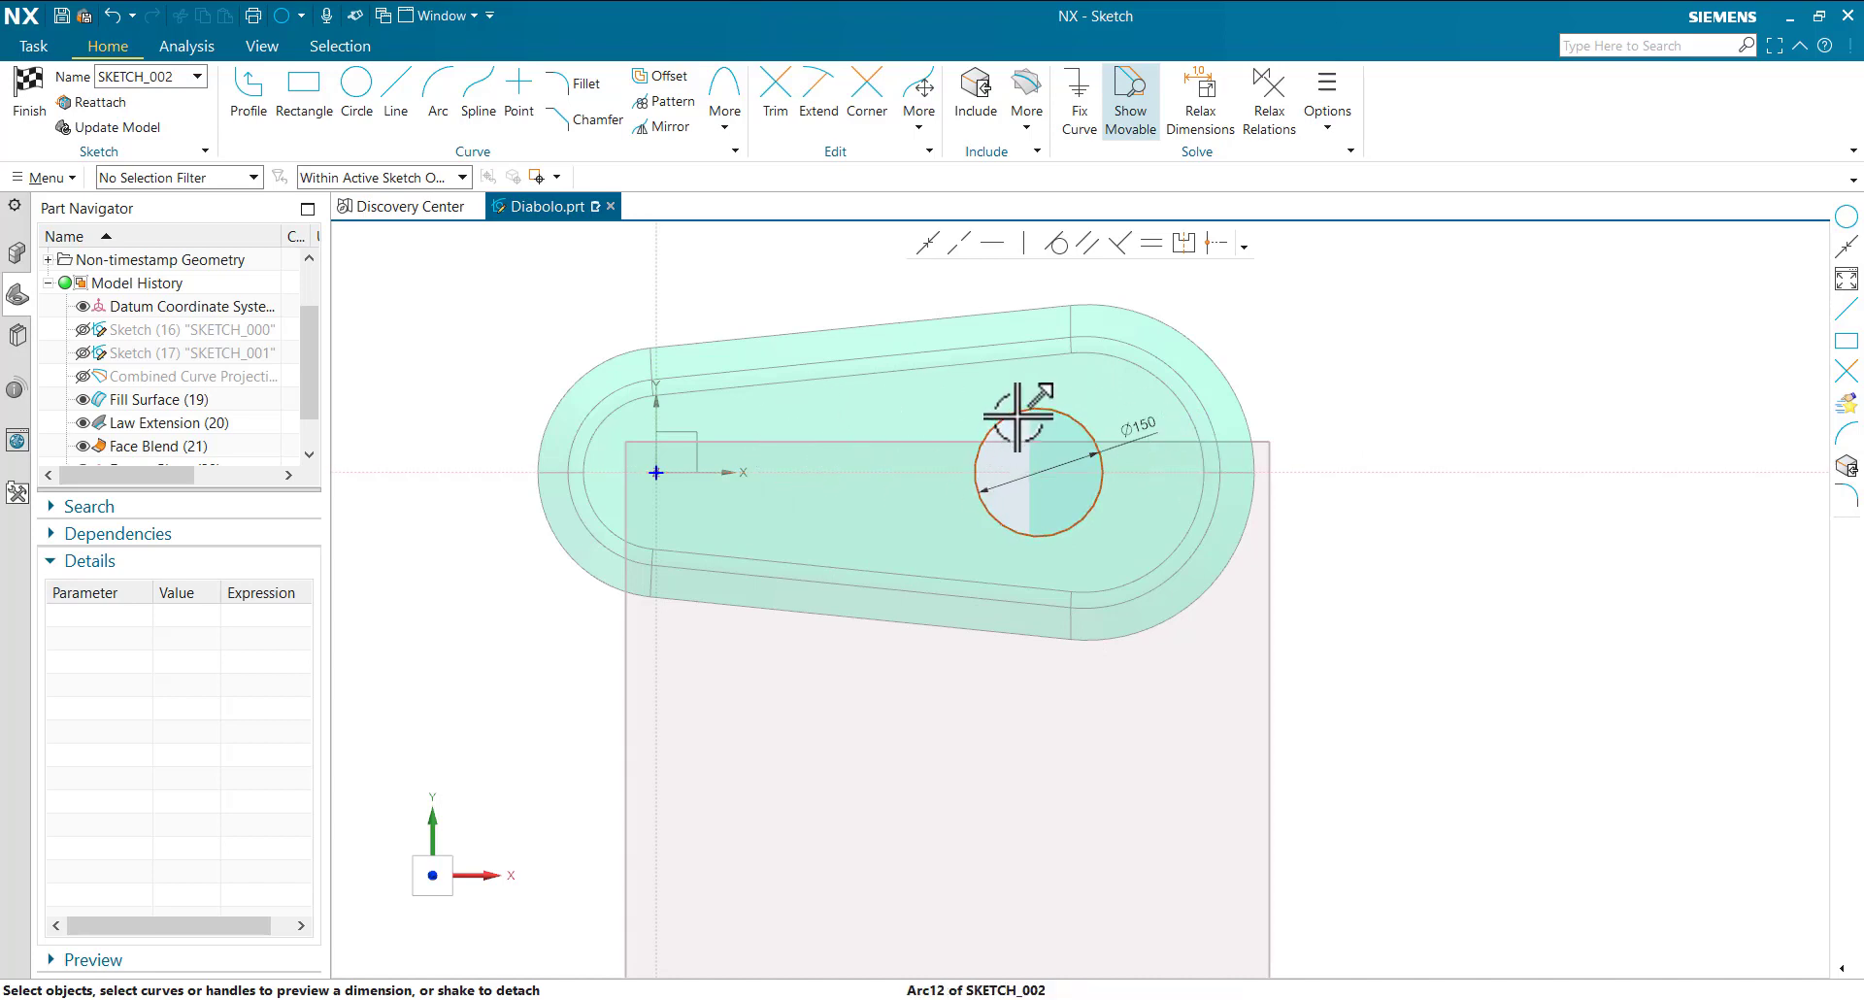
- Dimension the circle centre 450 from the vertical axis and finish the sketch
{"action": "left_click", "coordinate": [1038, 472]}
{"action": "left_click", "coordinate": [656, 518]}
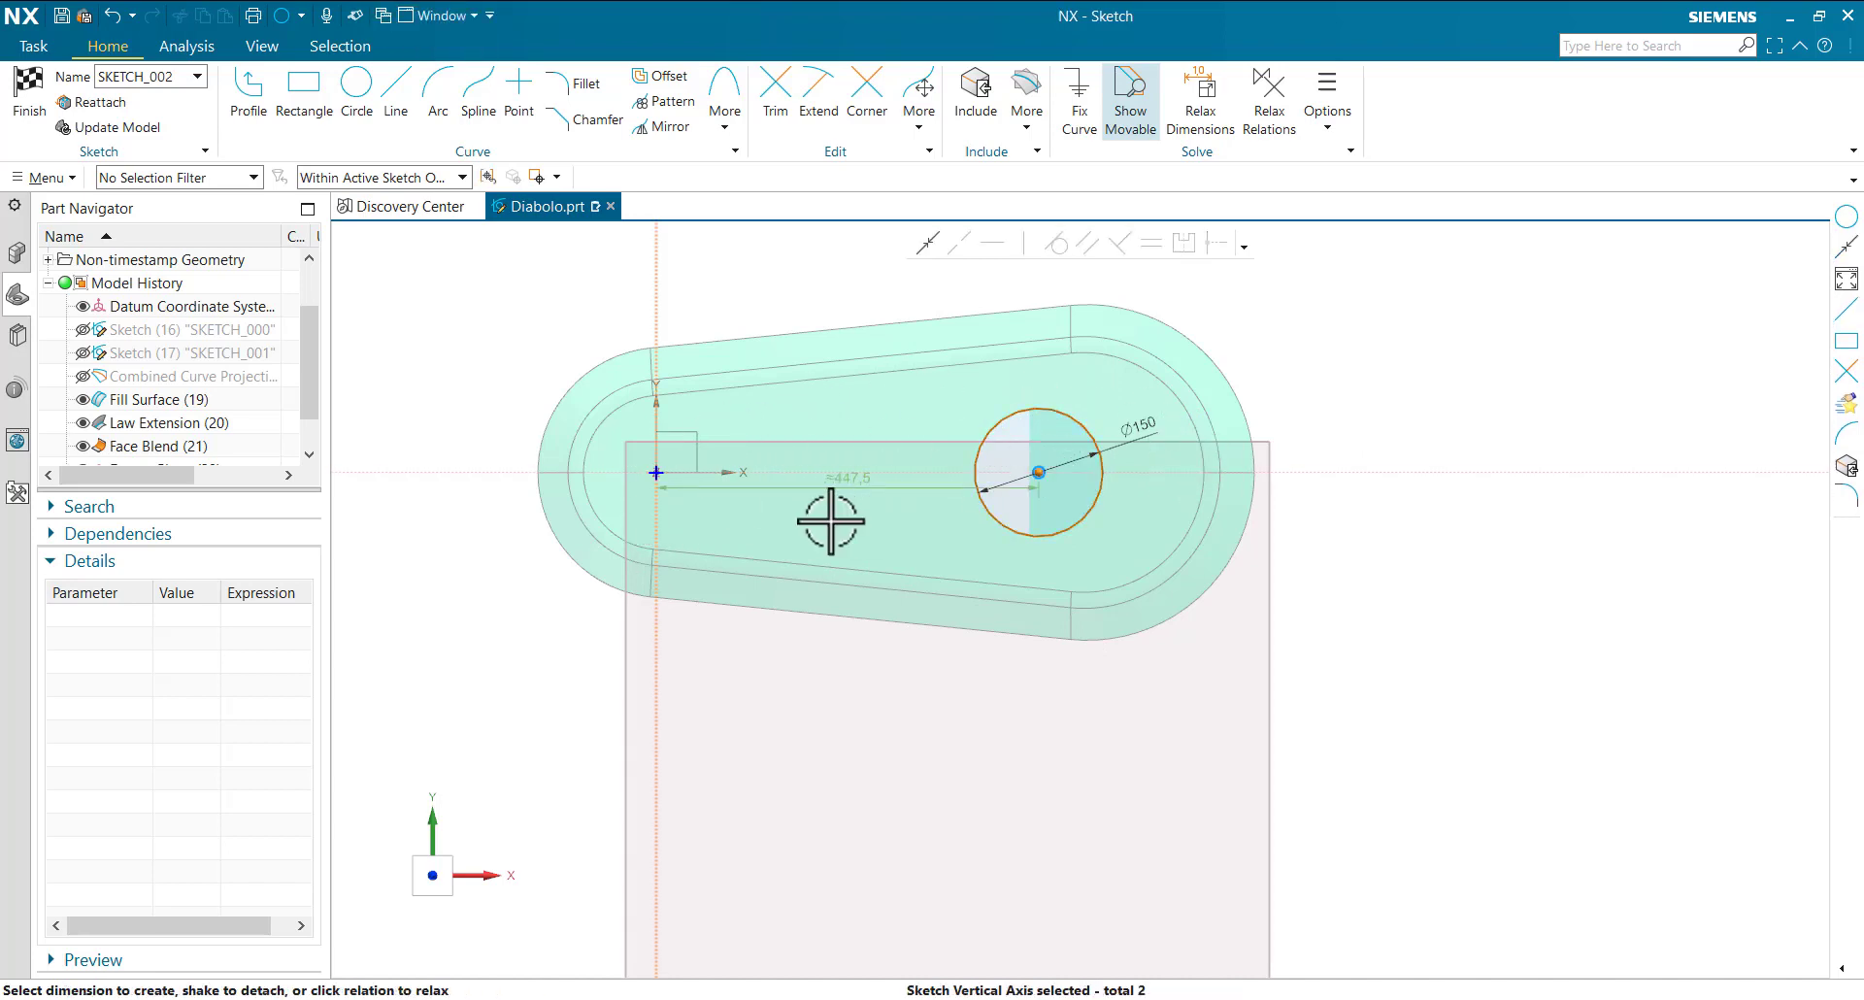
{"action": "left_click", "coordinate": [1030, 552]}
{"action": "type", "text": "45"}
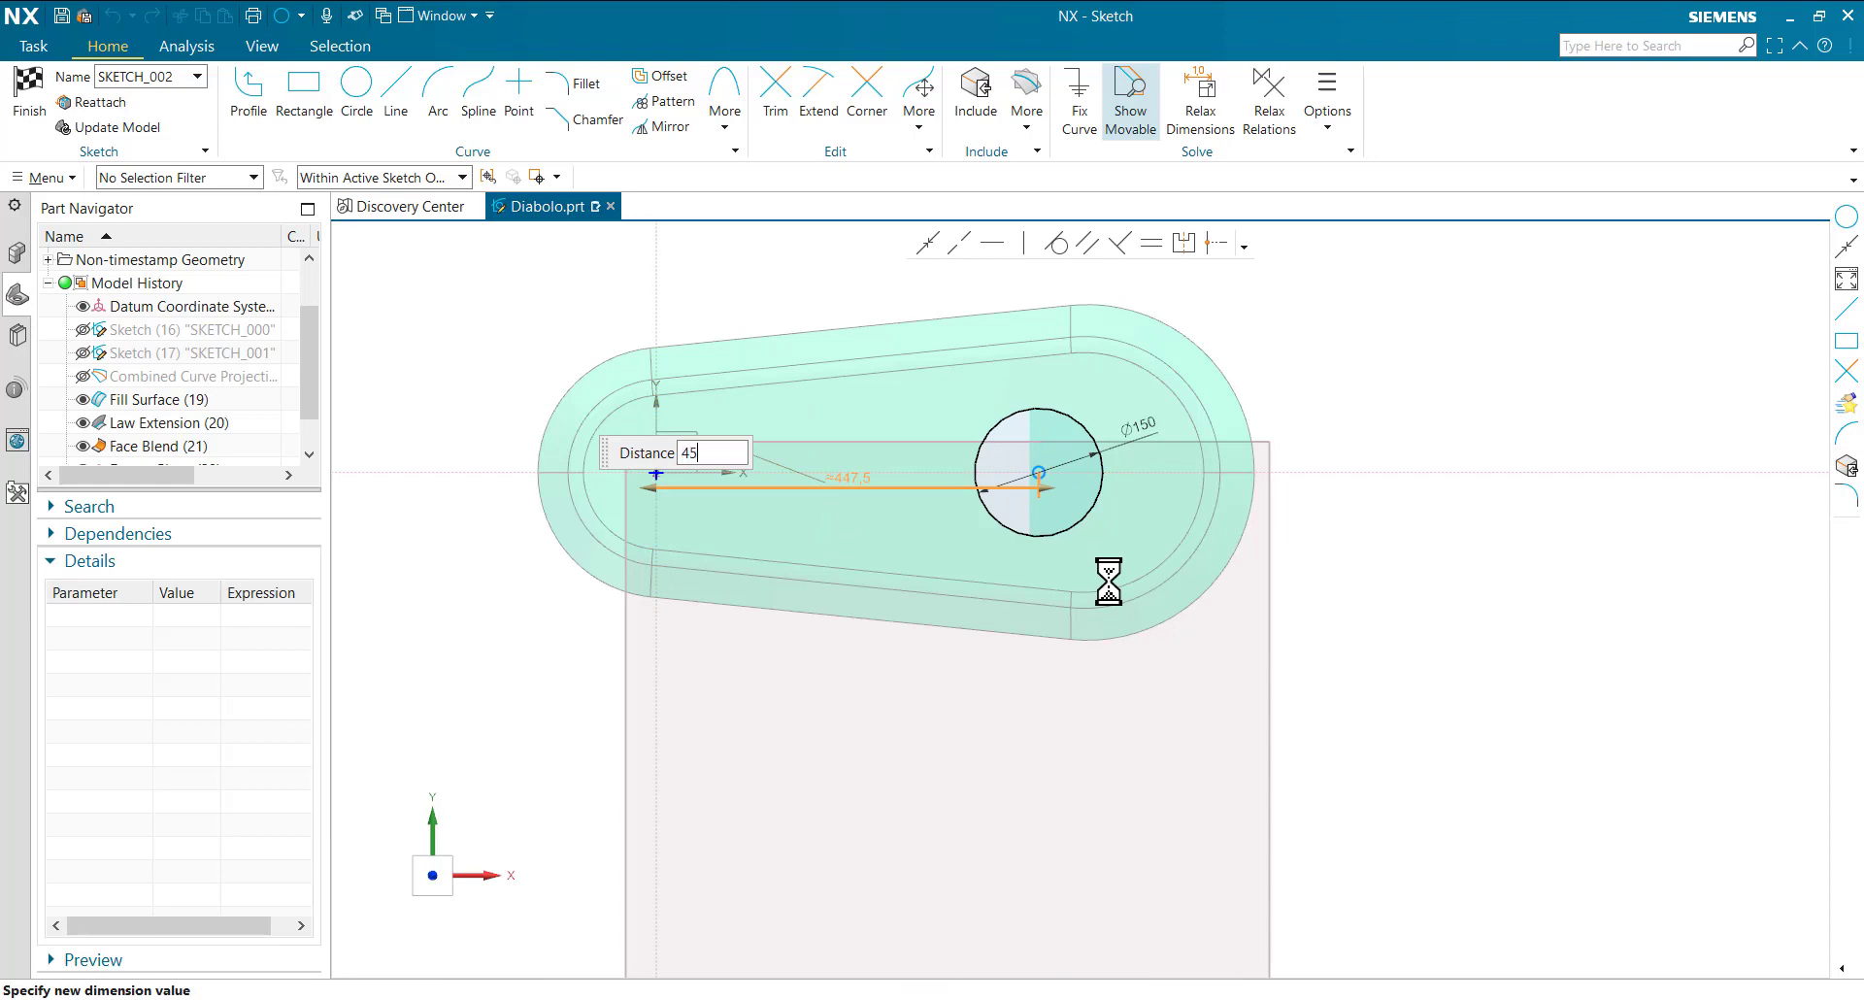
{"action": "type", "text": "0"}
{"action": "key", "text": "Return"}
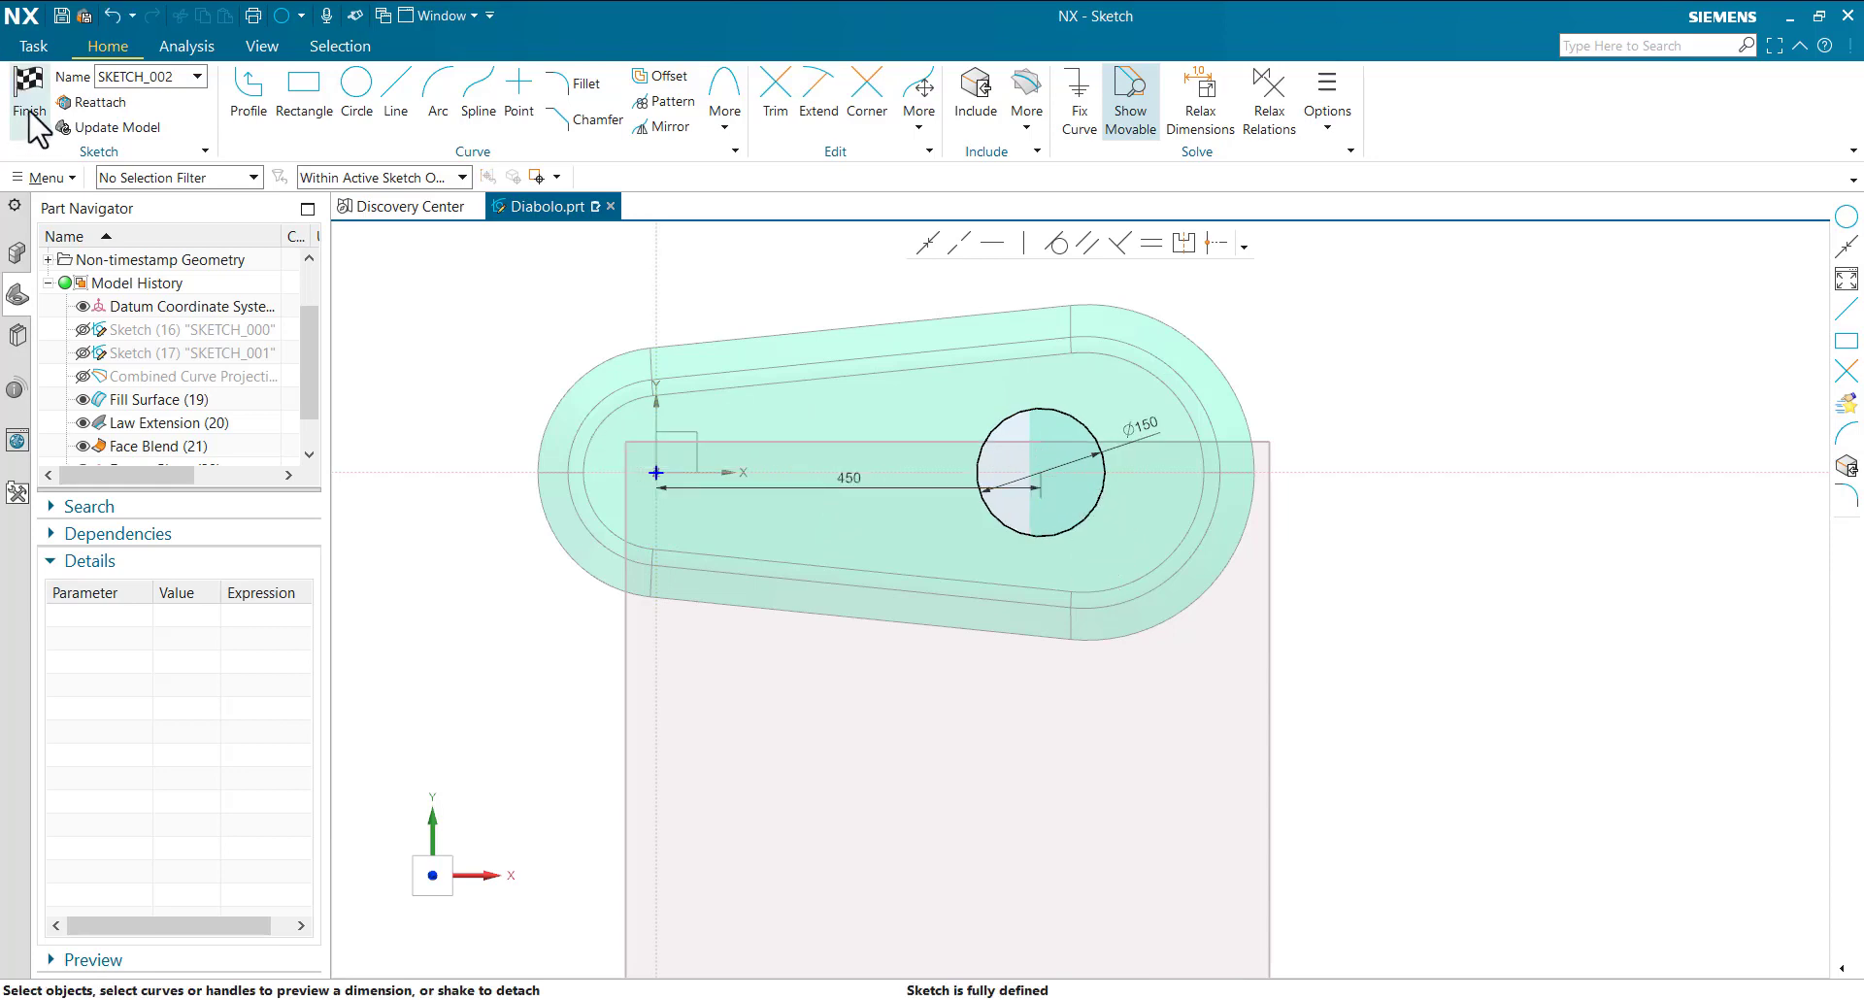
{"action": "left_click", "coordinate": [29, 95]}
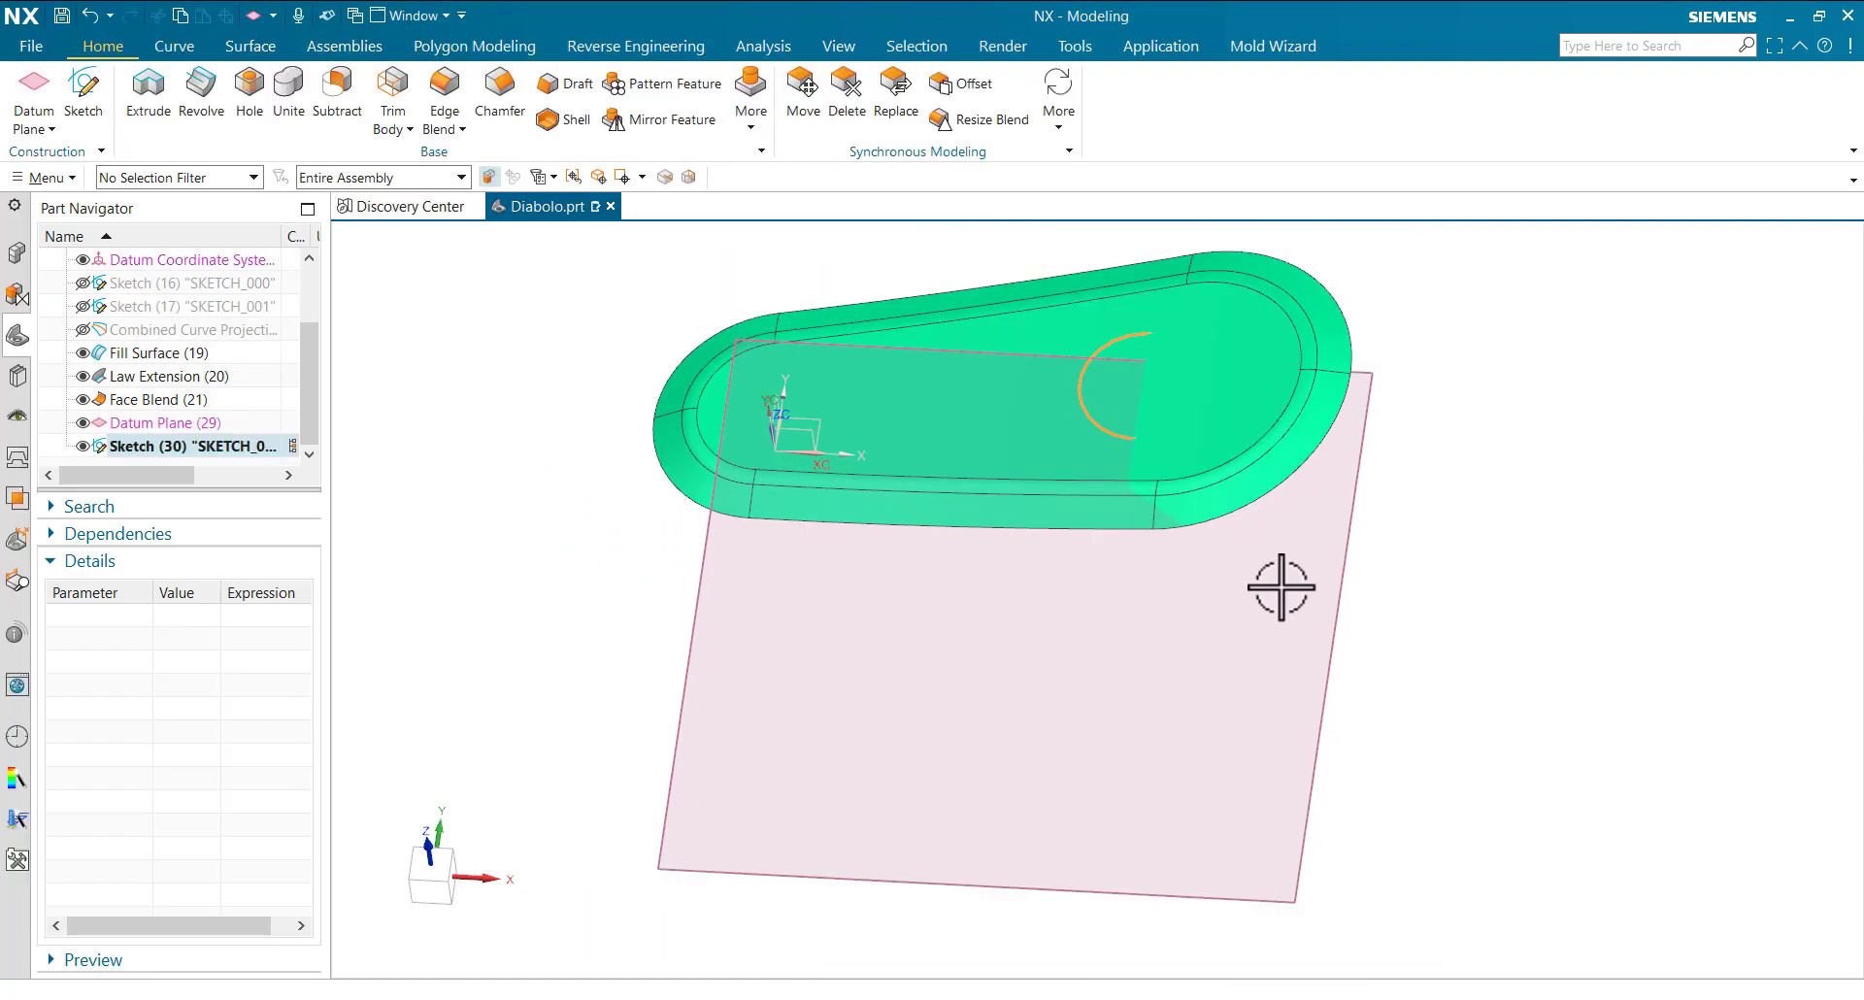
- Hide Datum Plane (29) and view the board from an oblique top angle
{"action": "mouse_move", "coordinate": [1281, 582]}
{"action": "middle_mouse_down"}
{"action": "mouse_move", "coordinate": [1296, 532]}
{"action": "mouse_move", "coordinate": [1381, 609]}
{"action": "middle_mouse_up"}
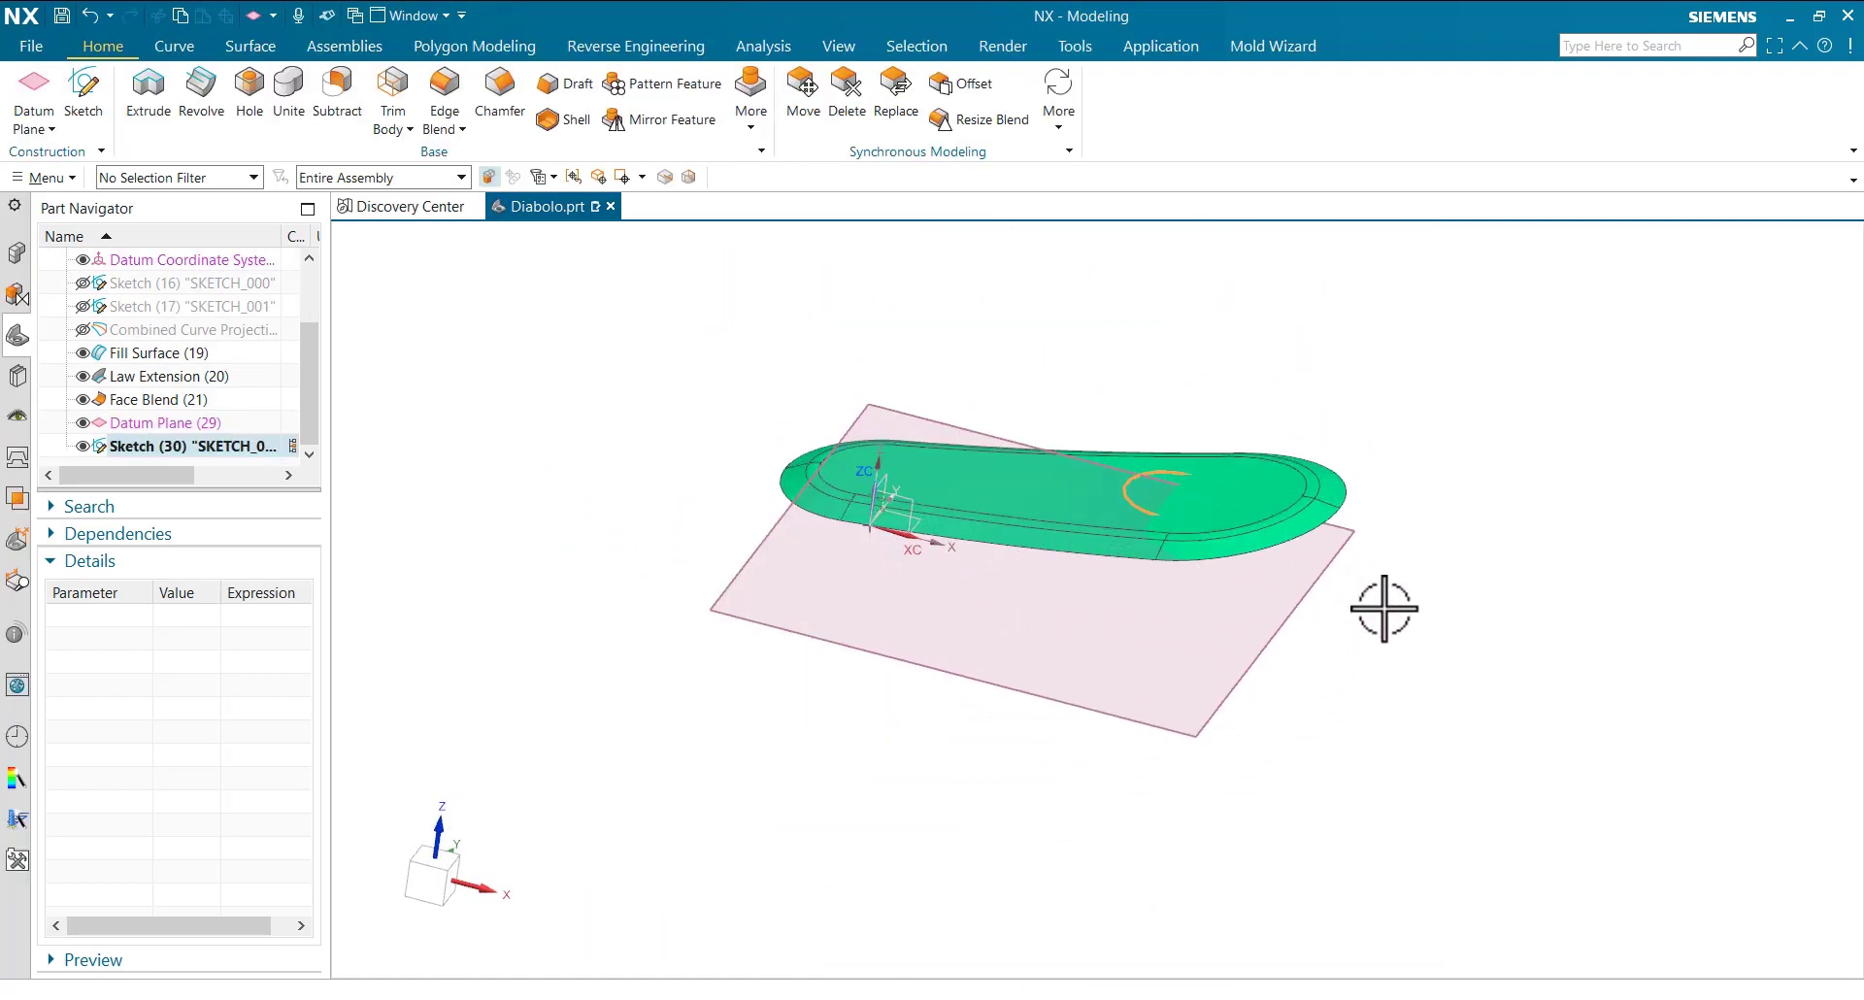
{"action": "scroll", "coordinate": [1364, 525], "scroll_direction": "down", "scroll_amount": 3}
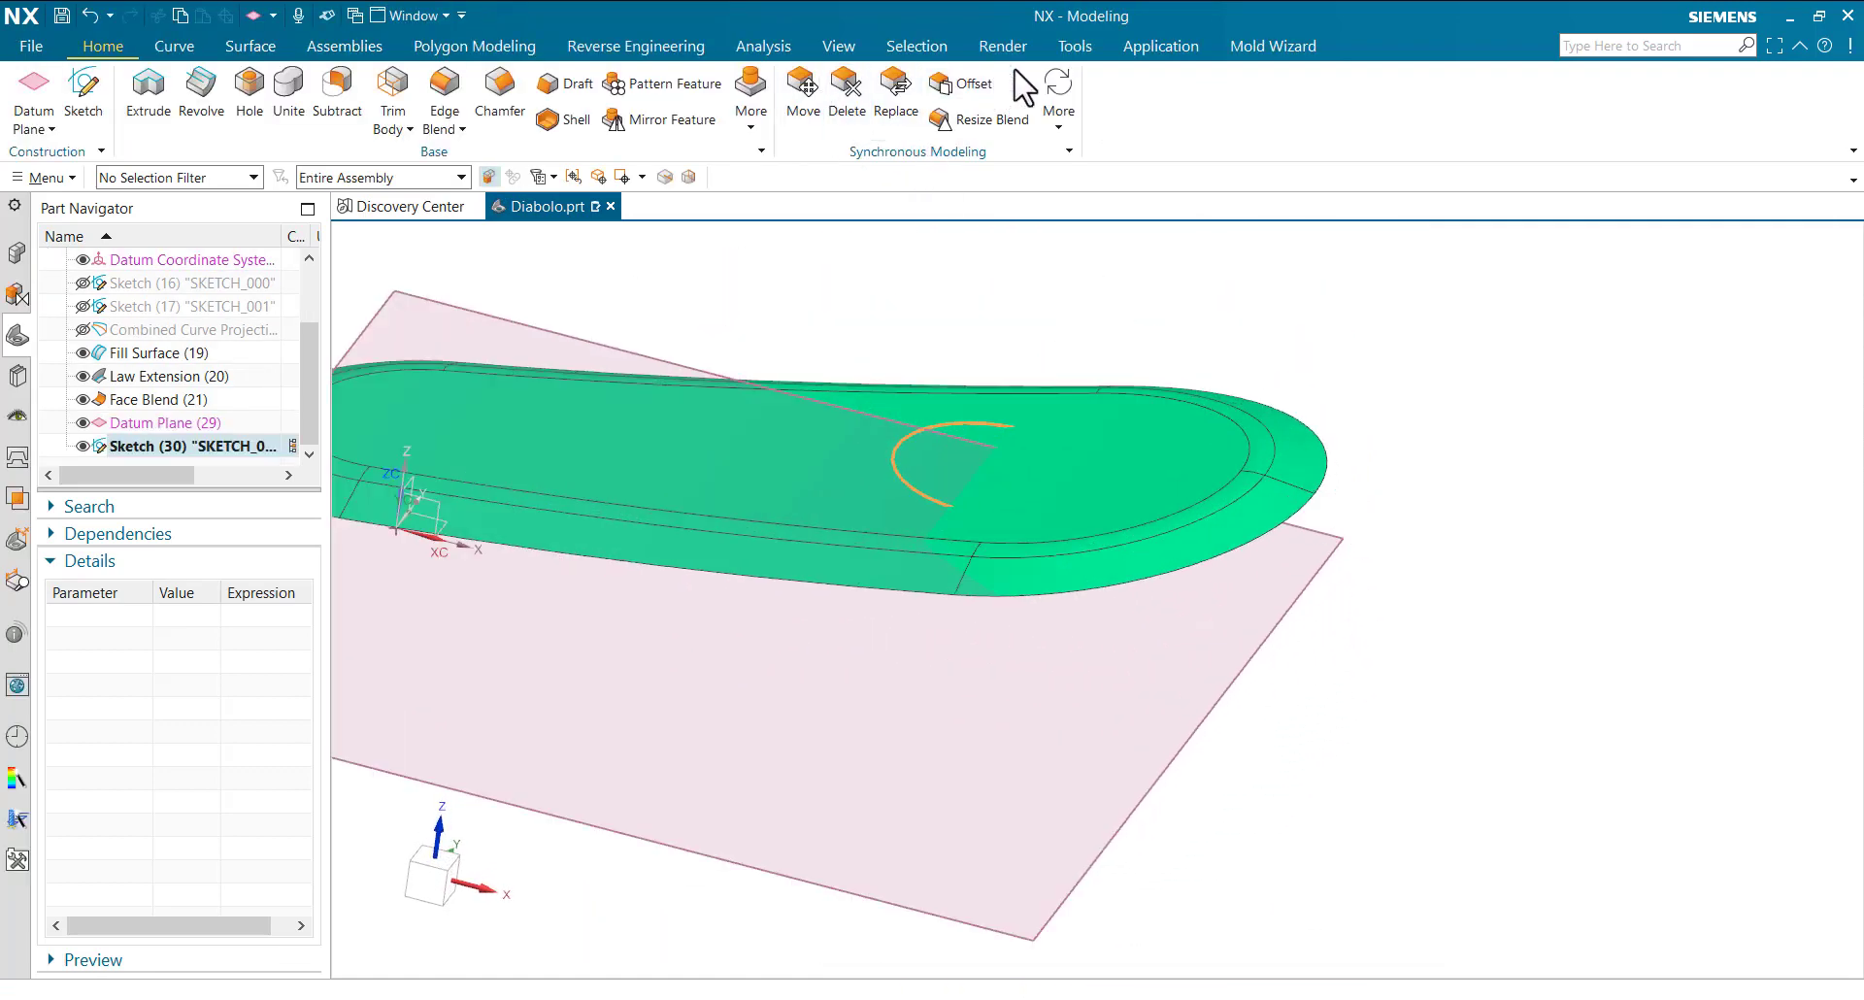
{"action": "scroll", "coordinate": [1252, 308], "scroll_direction": "up", "scroll_amount": 3}
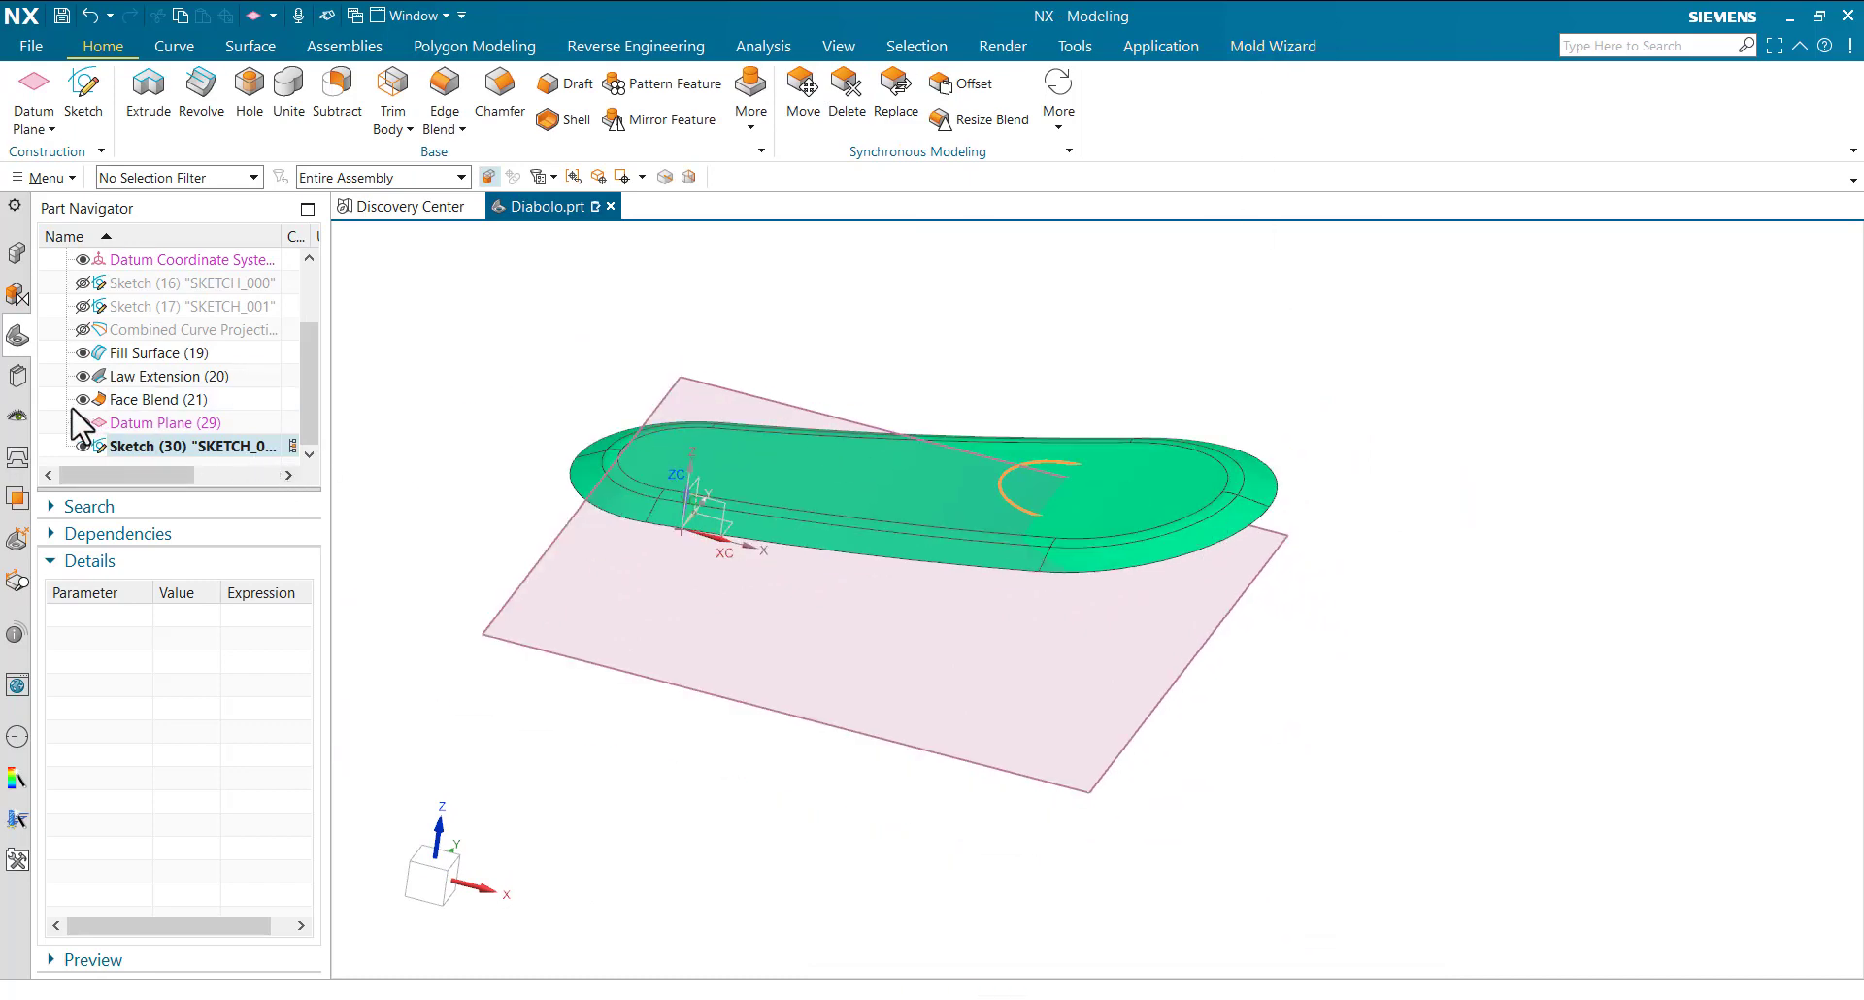
{"action": "left_click", "coordinate": [83, 424]}
{"action": "middle_click_drag", "start_coordinate": [1219, 607], "coordinate": [1245, 528]}
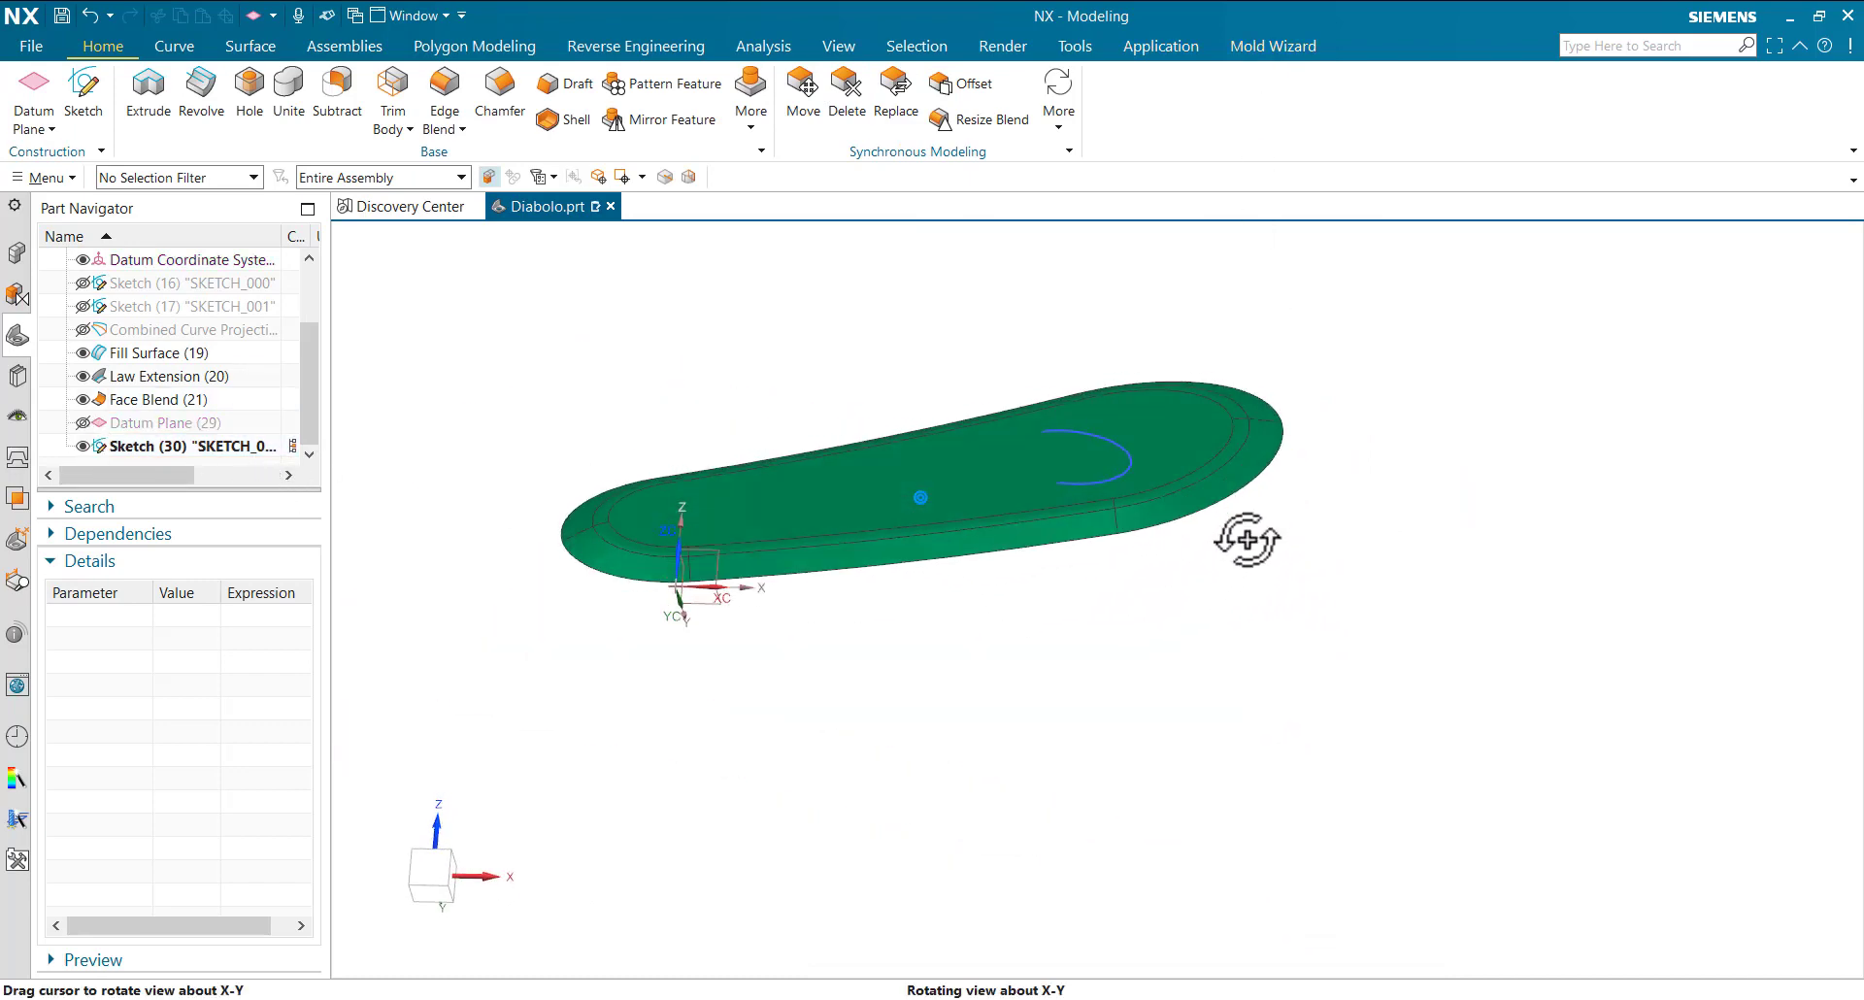
{"action": "middle_click_drag", "start_coordinate": [1087, 576], "coordinate": [1252, 666]}
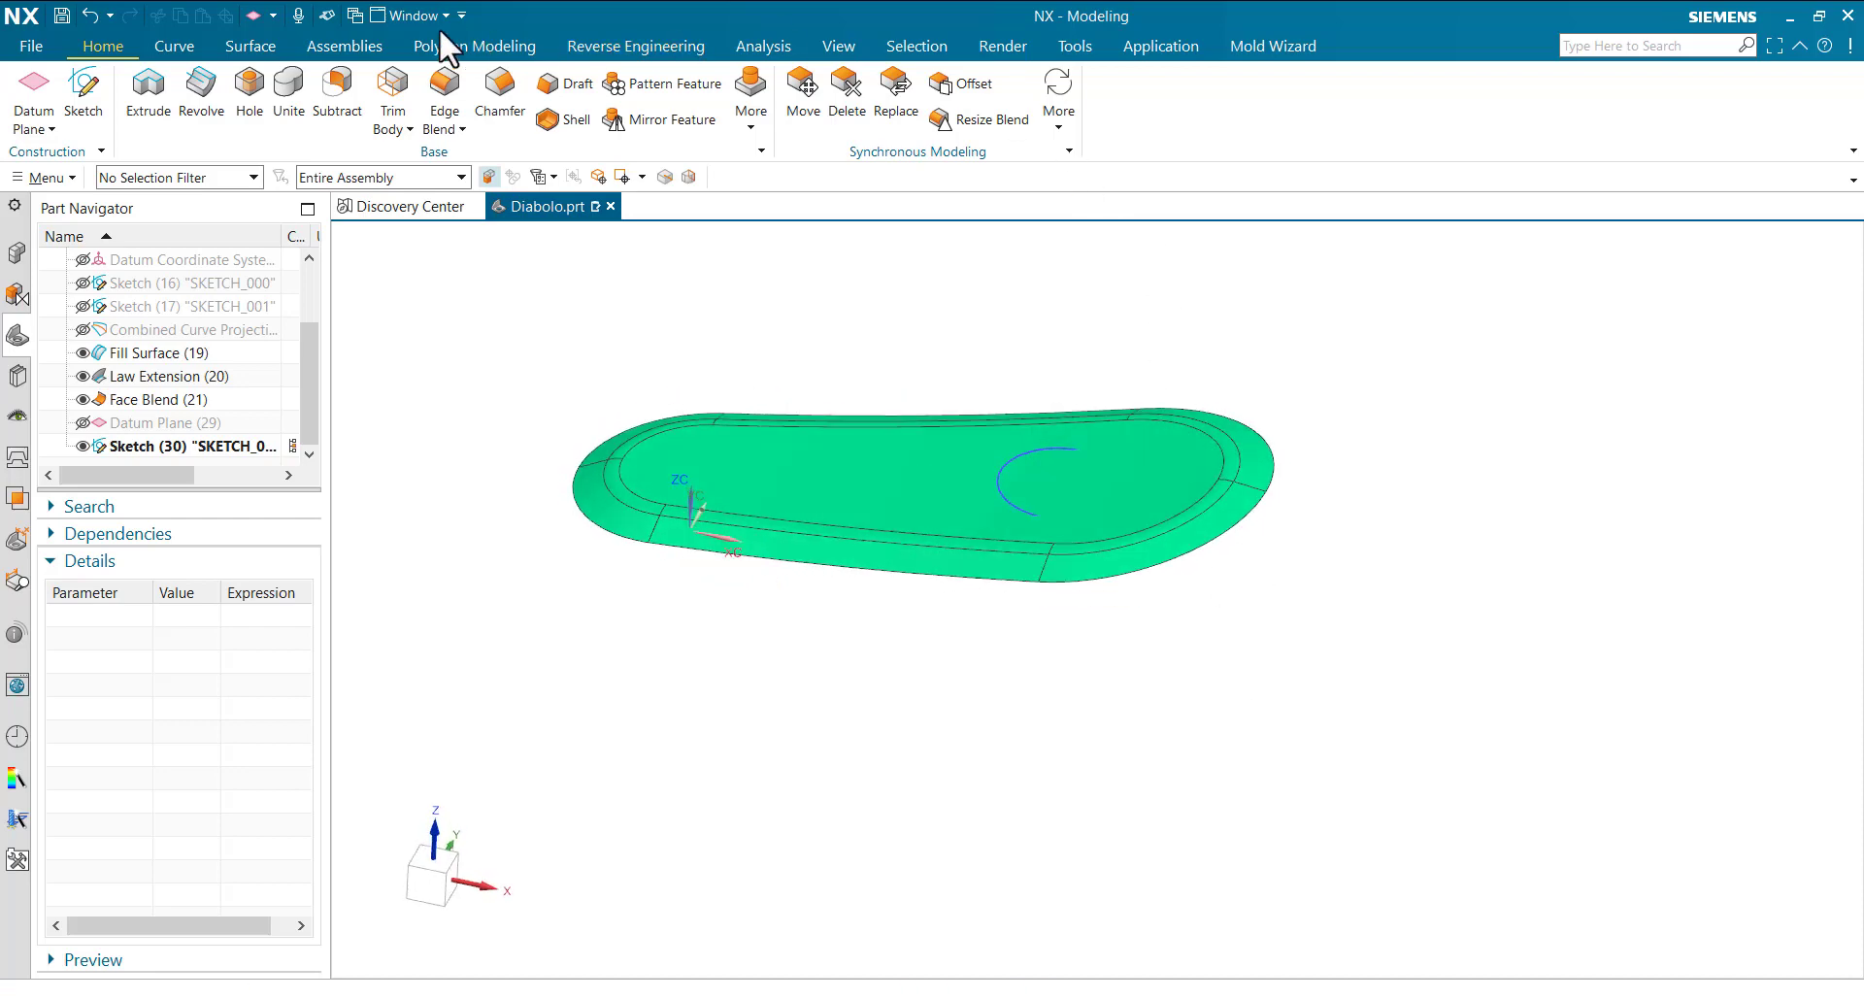
- Fill the SKETCH_002 circle with a Bounded Plane surface and close the dialog
{"action": "left_click", "coordinate": [254, 51]}
{"action": "left_click", "coordinate": [708, 107]}
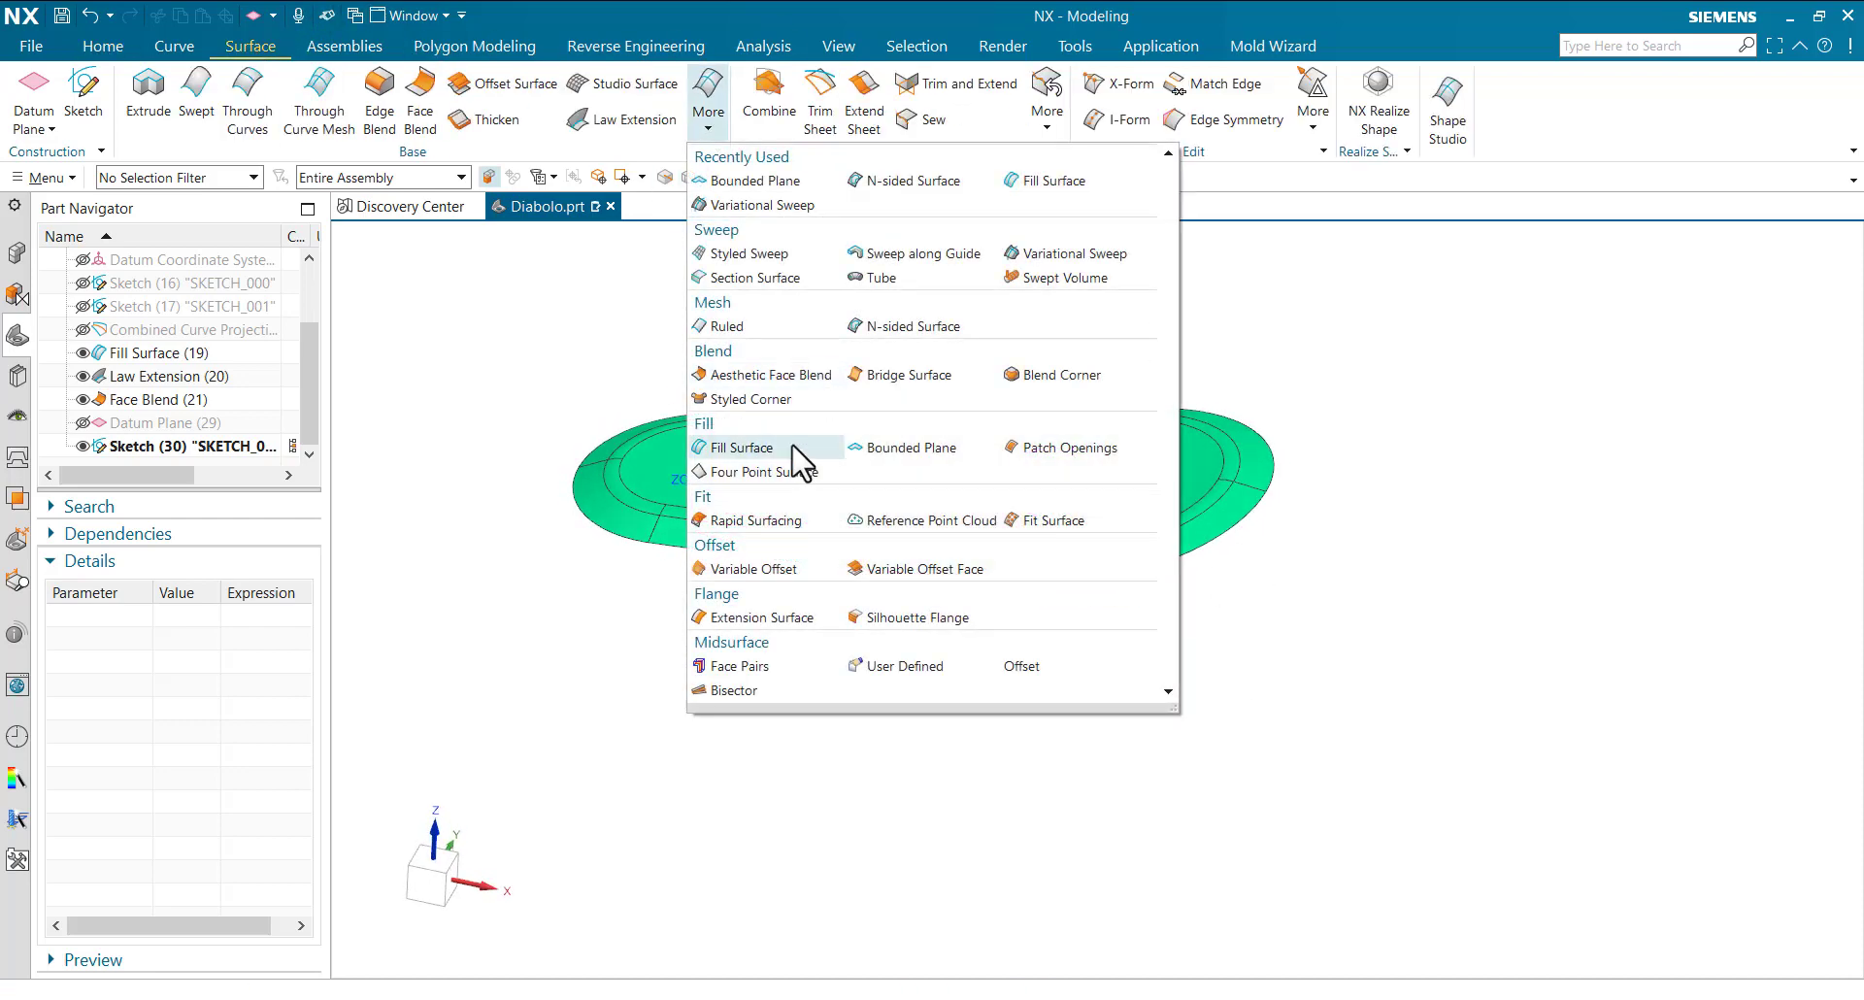
{"action": "left_click", "coordinate": [908, 448]}
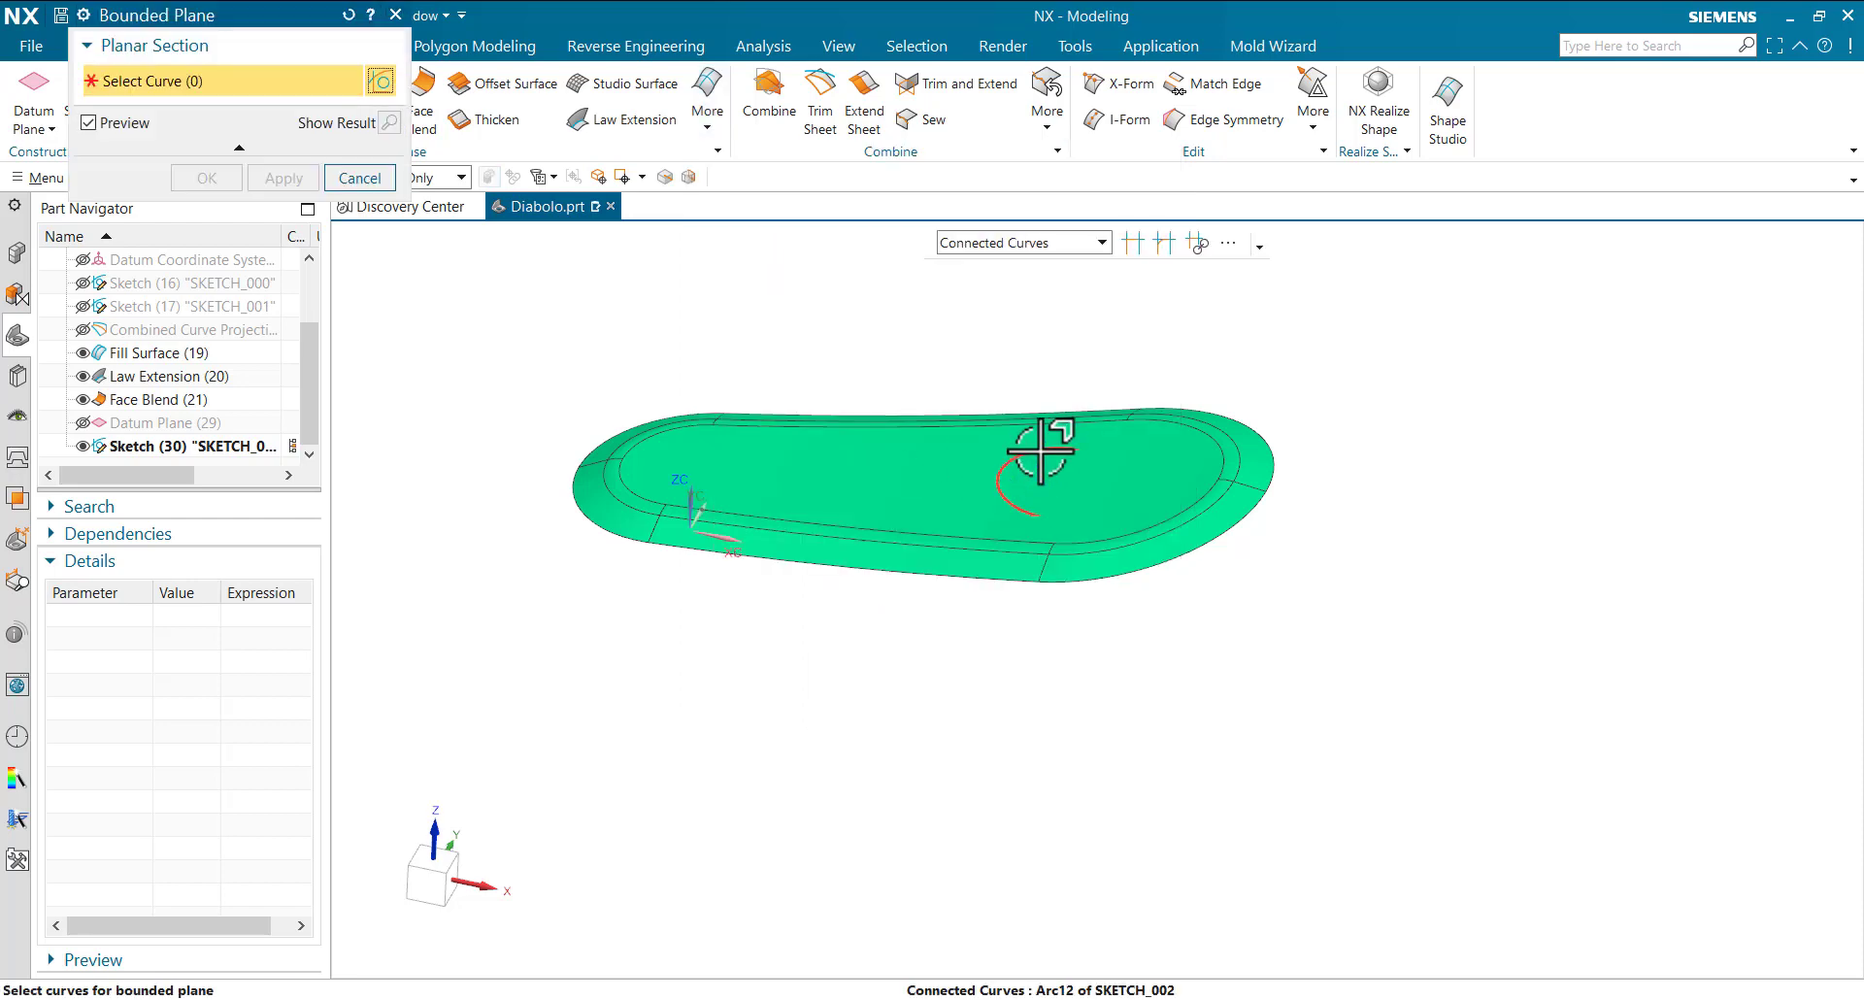
{"action": "left_click", "coordinate": [1056, 449]}
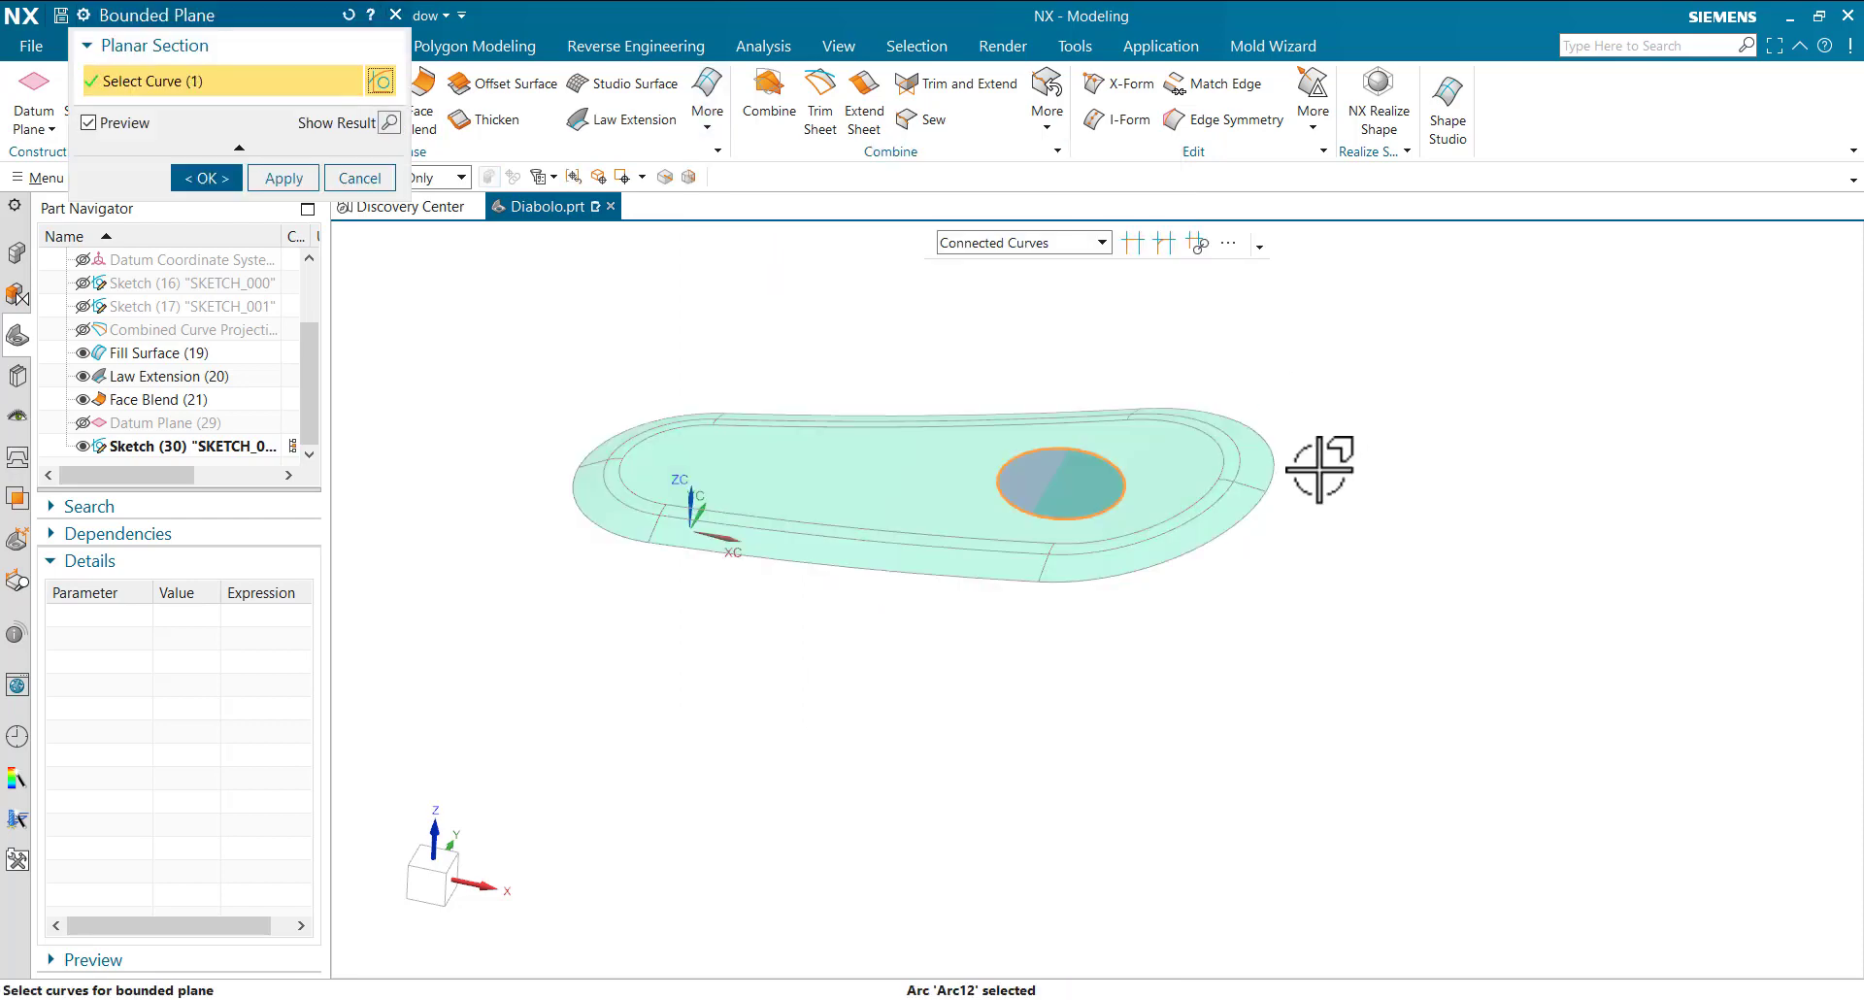
{"action": "left_click", "coordinate": [286, 179]}
{"action": "middle_click_drag", "start_coordinate": [1249, 528], "coordinate": [1252, 529]}
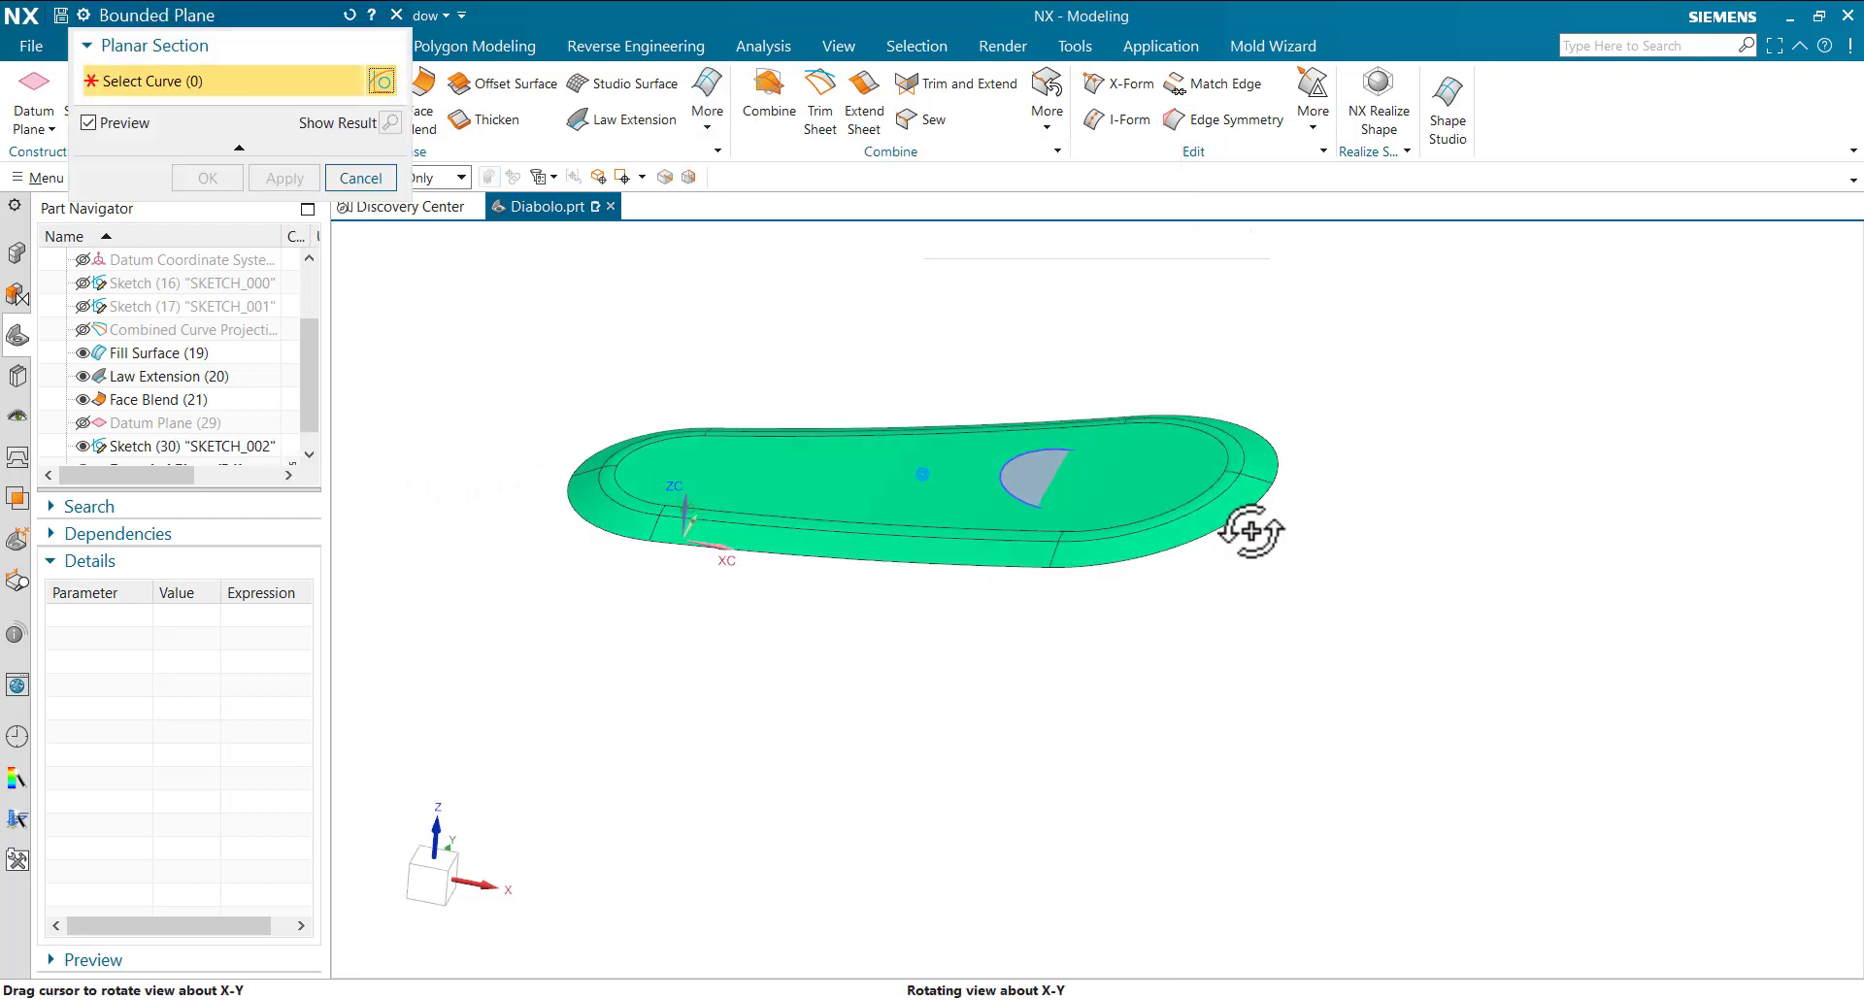
{"action": "left_click", "coordinate": [361, 178]}
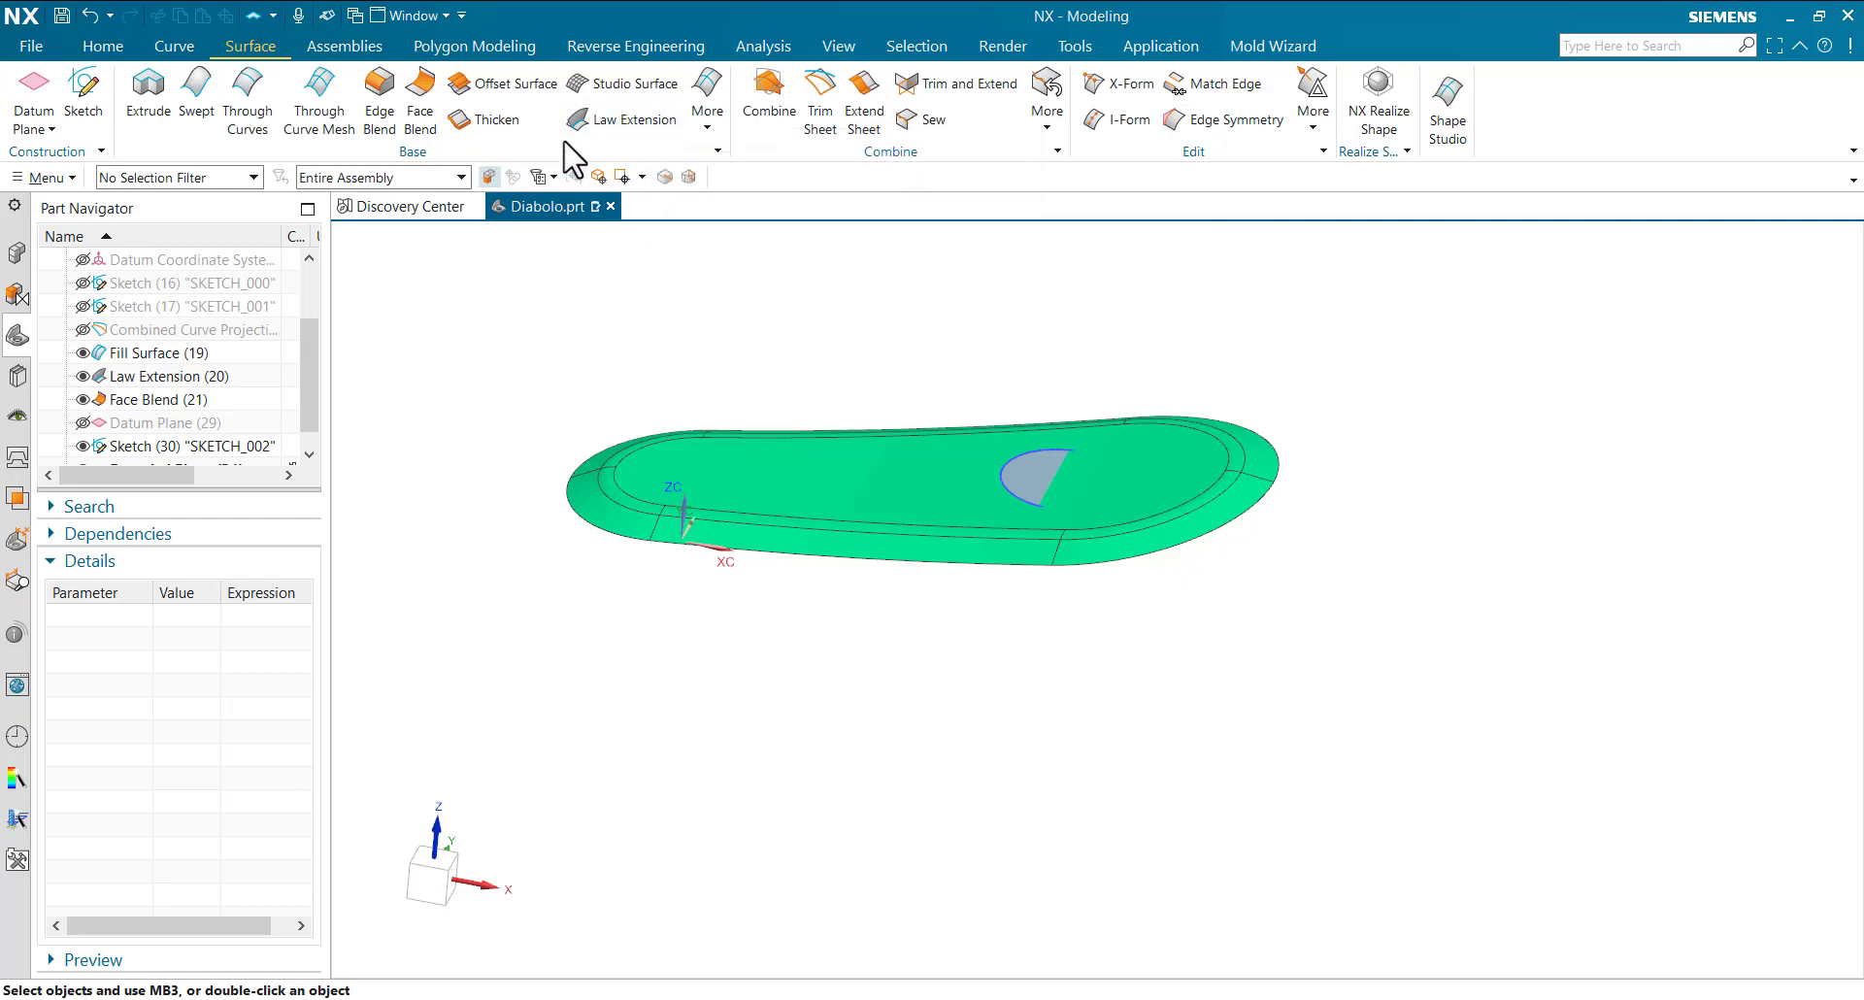
- Begin an Offset Surface on the half-disk face
{"action": "left_click", "coordinate": [505, 85]}
{"action": "scroll", "coordinate": [964, 441], "scroll_direction": "up", "scroll_amount": 3}
{"action": "left_click", "coordinate": [1048, 468]}
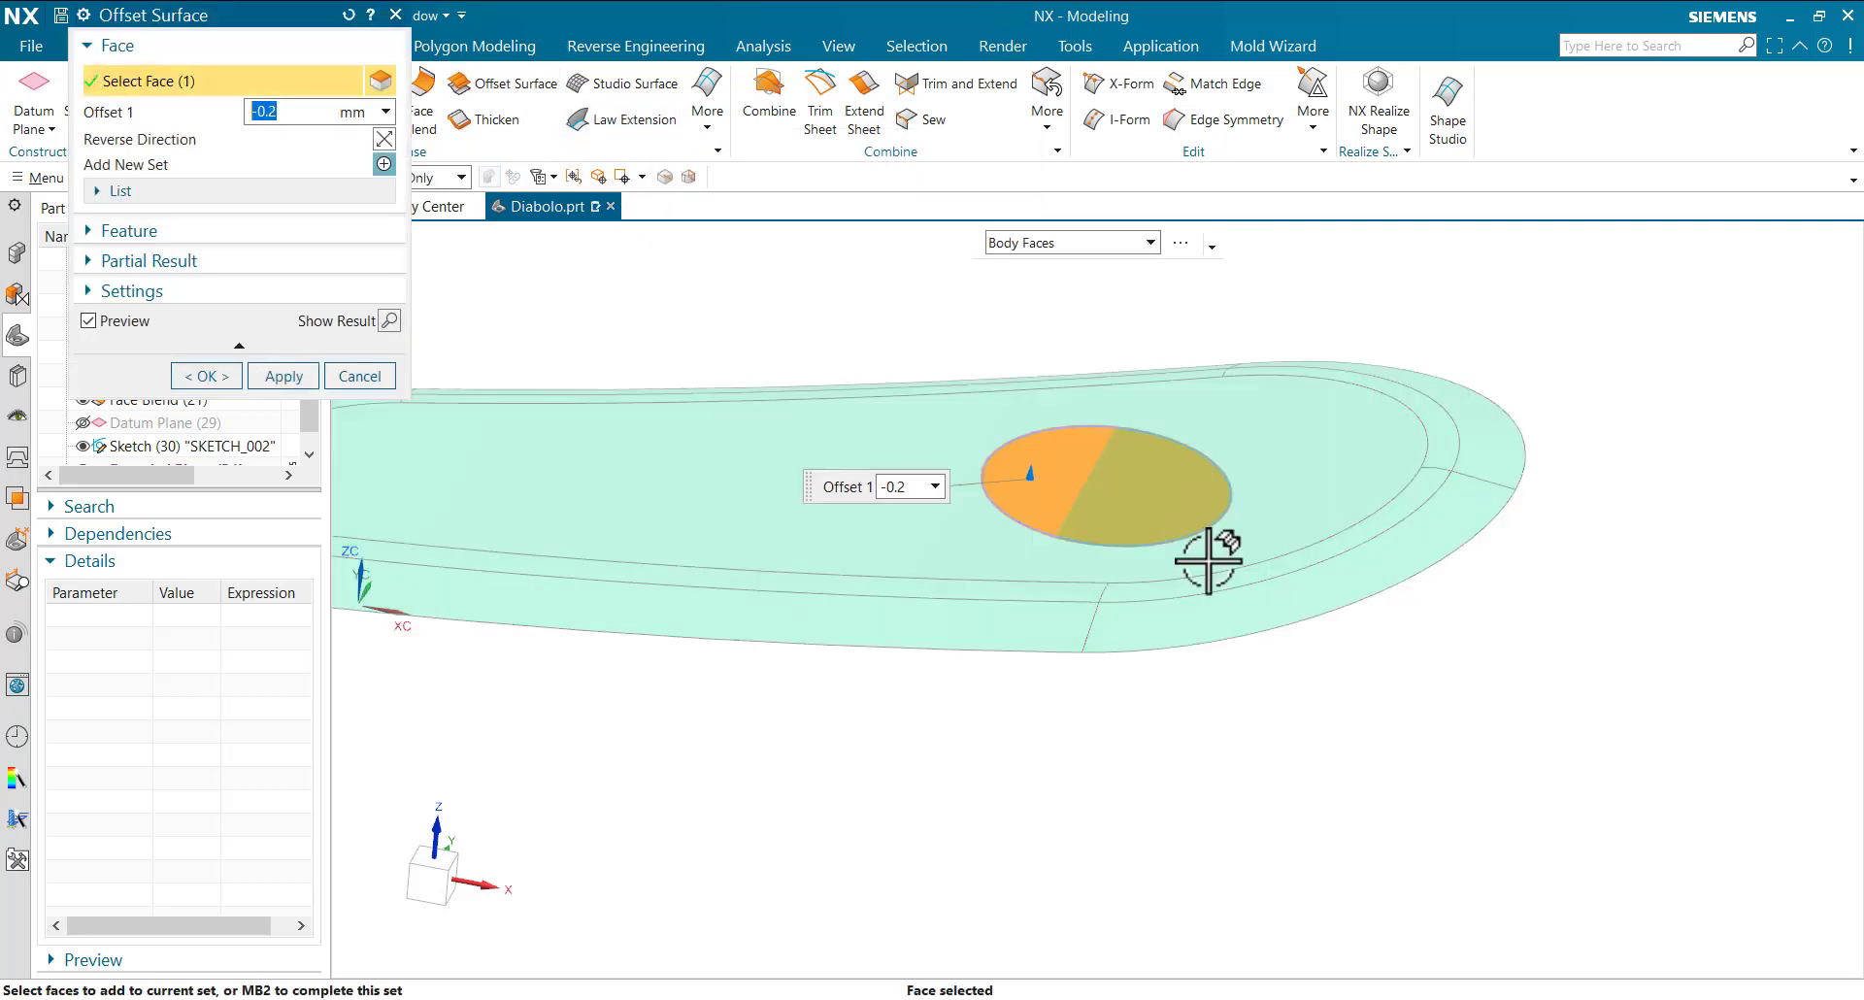
{"action": "middle_click_drag", "start_coordinate": [1091, 643], "coordinate": [1111, 728]}
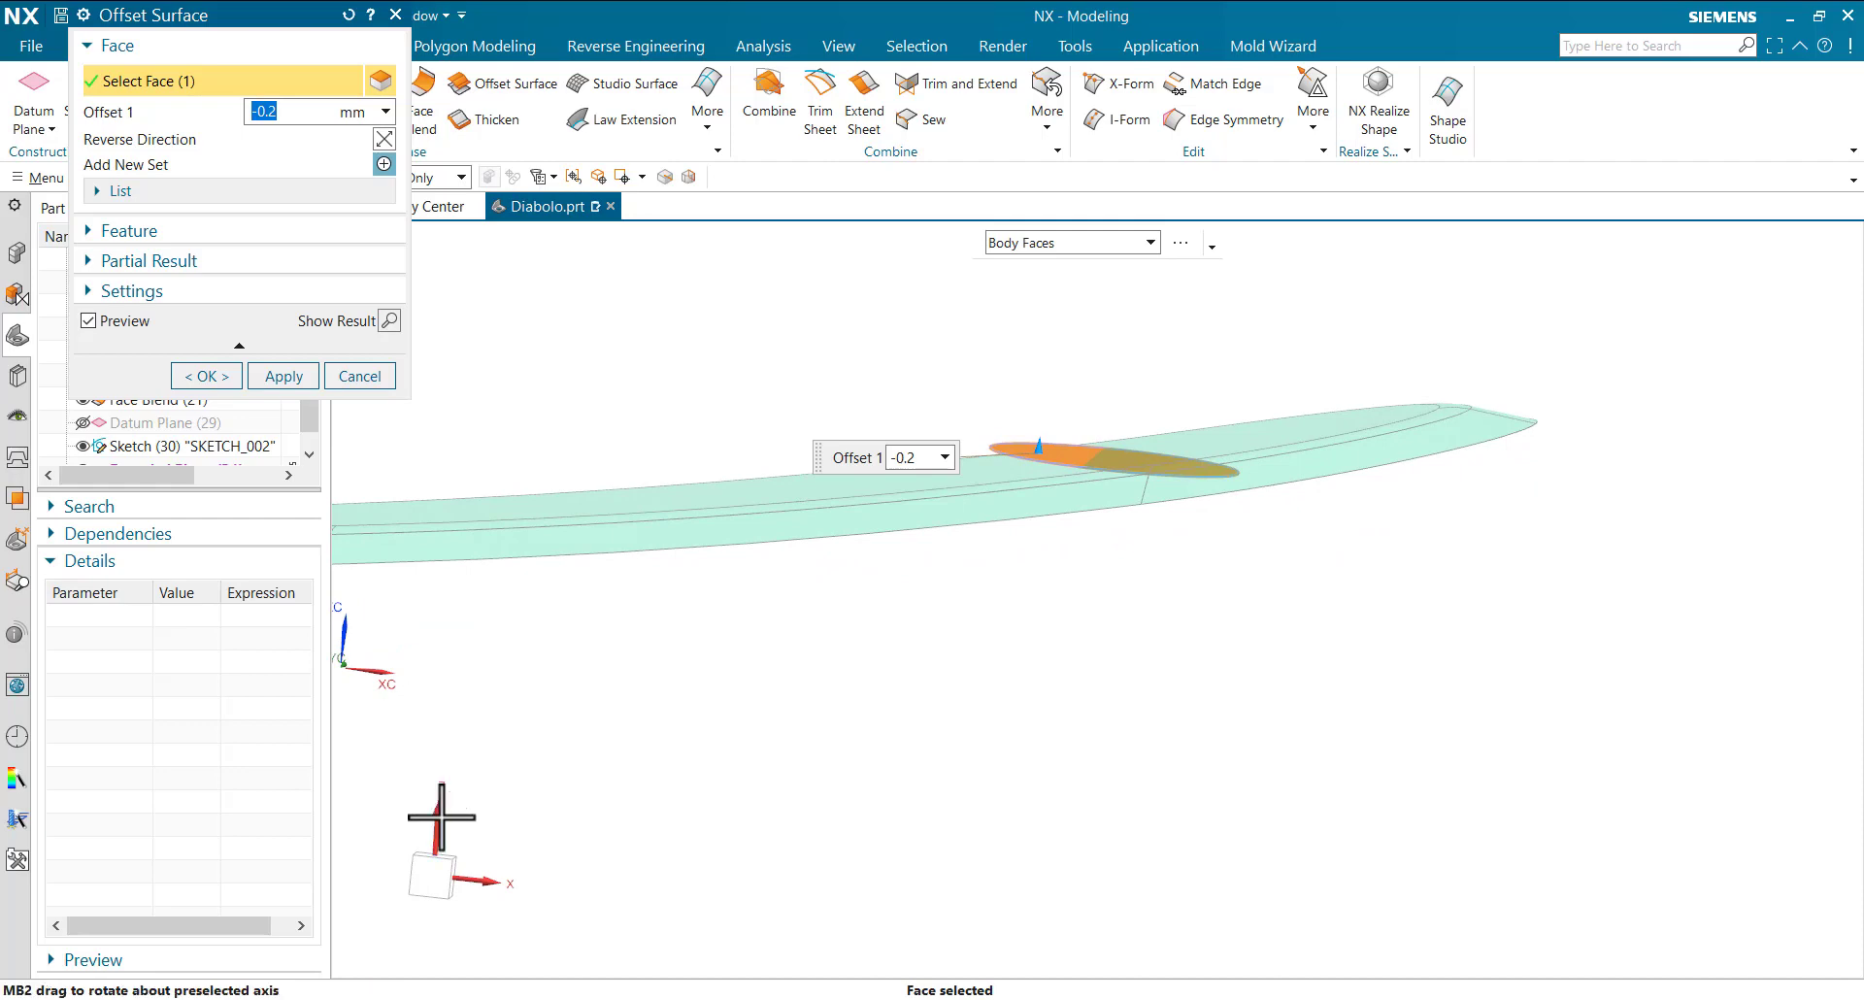
{"action": "scroll", "coordinate": [1087, 427], "scroll_direction": "up", "scroll_amount": 2}
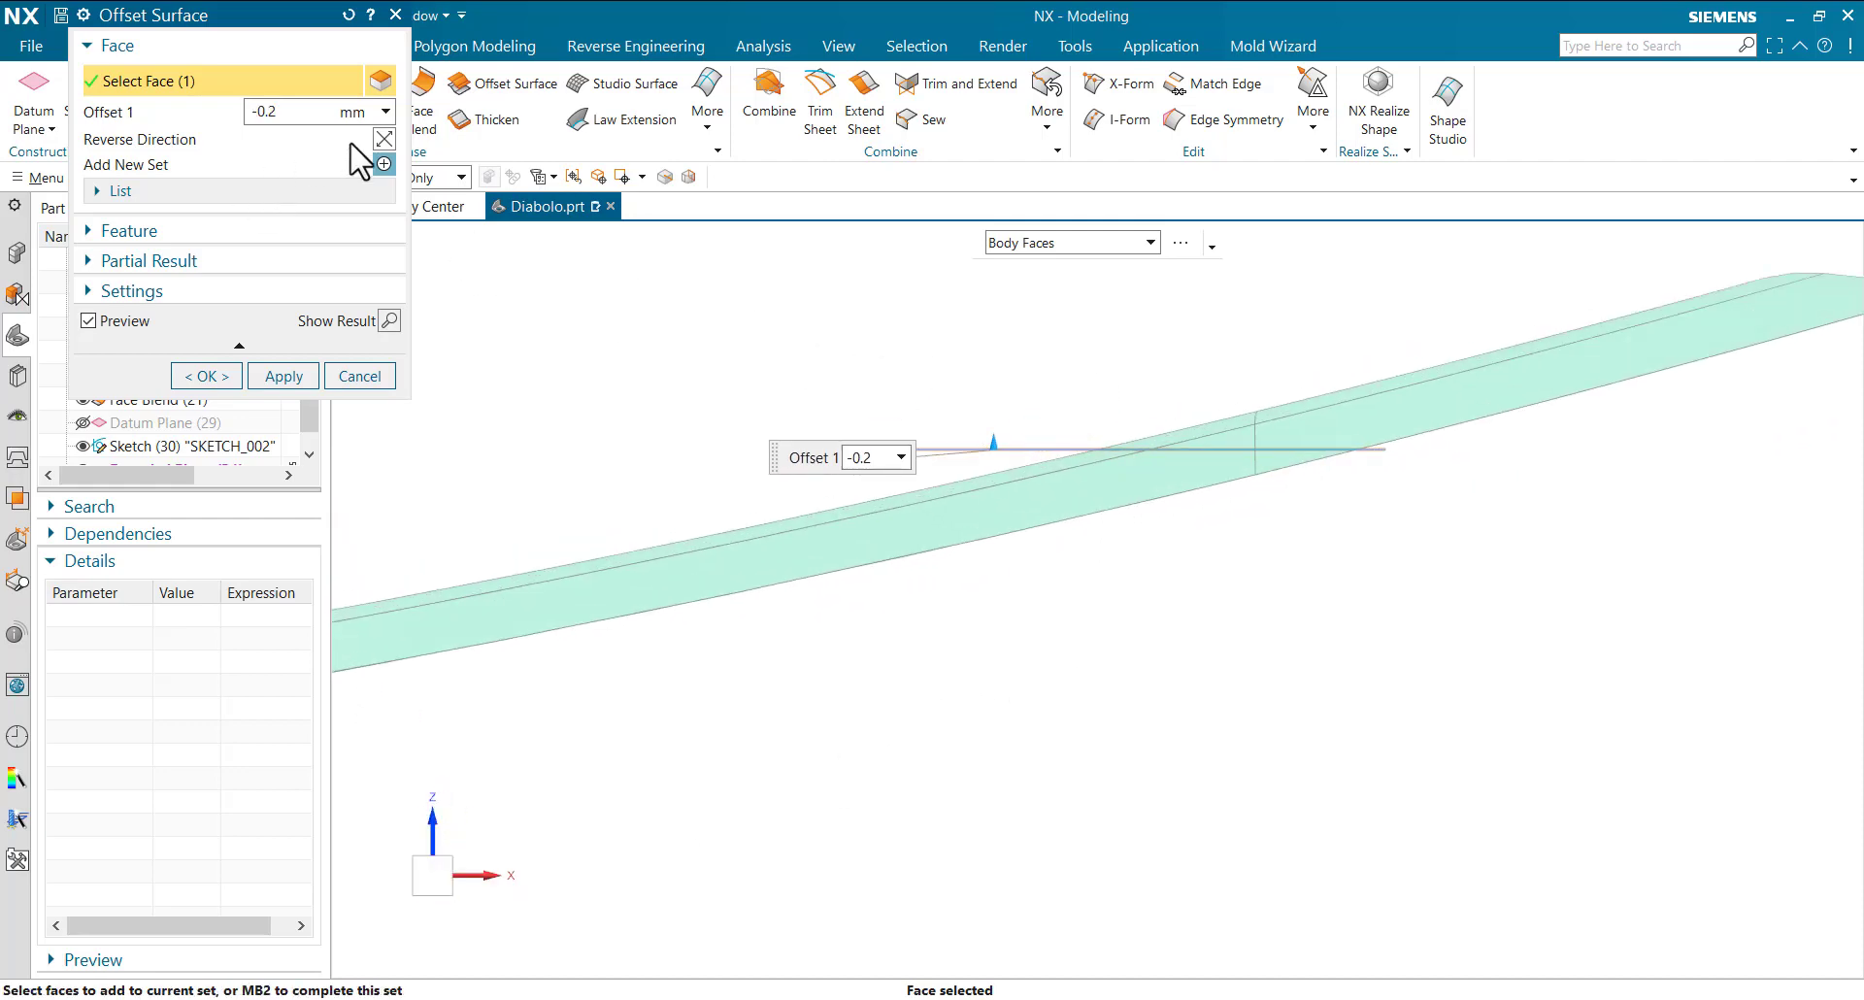
- Set the offset to -1 mm and create the offset sheet
{"action": "type", "text": "-."}
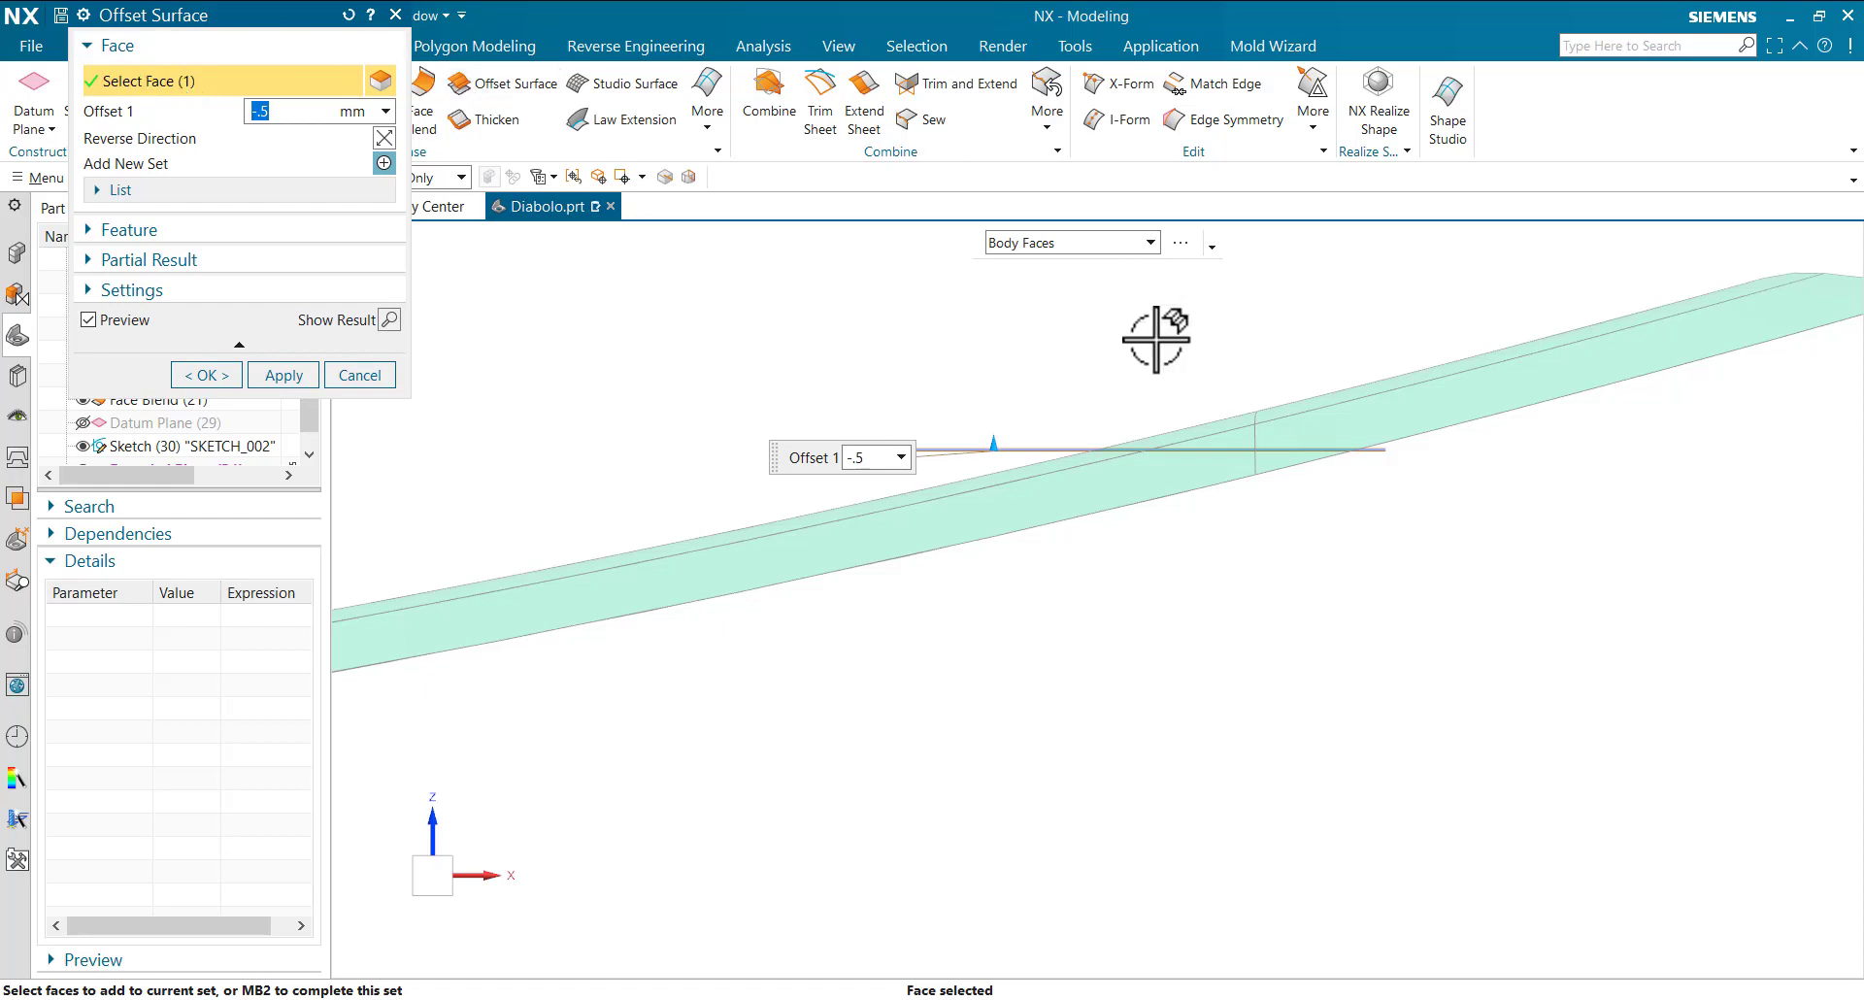
{"action": "scroll", "coordinate": [1003, 482], "scroll_direction": "up", "scroll_amount": 1}
{"action": "scroll", "coordinate": [902, 491], "scroll_direction": "up", "scroll_amount": 2}
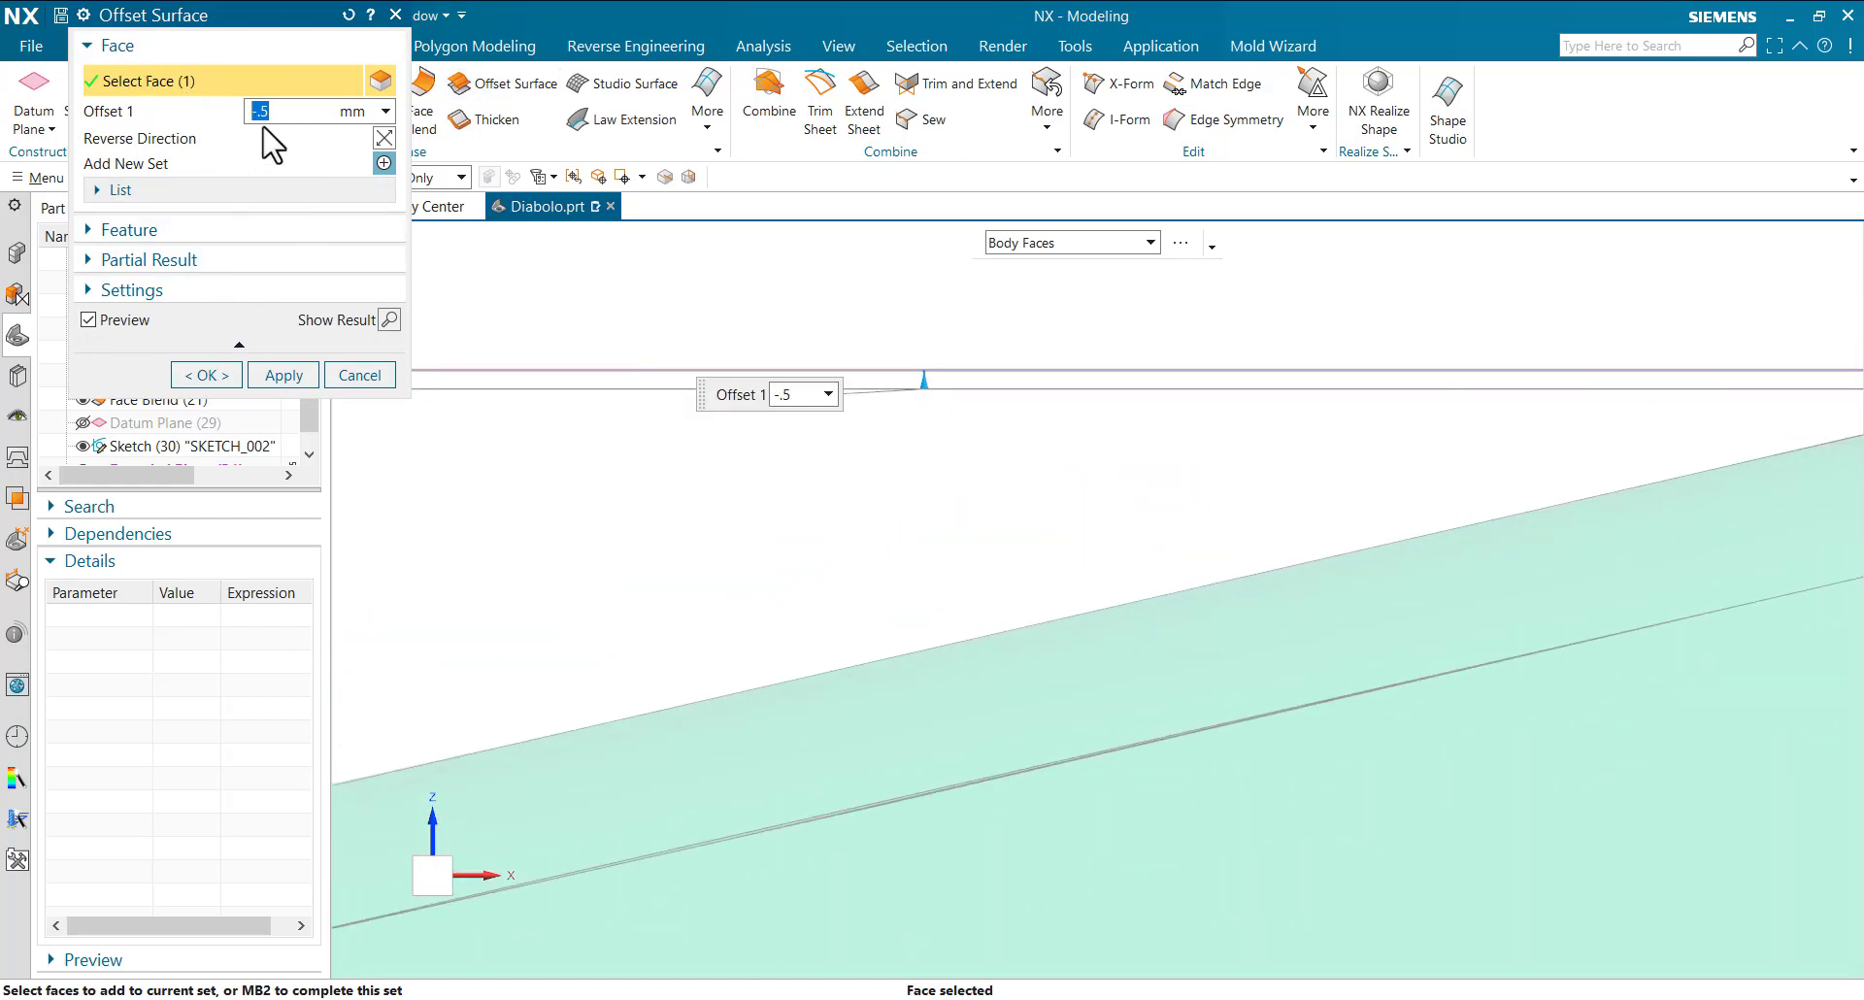
{"action": "type", "text": "1"}
{"action": "key", "text": "Return"}
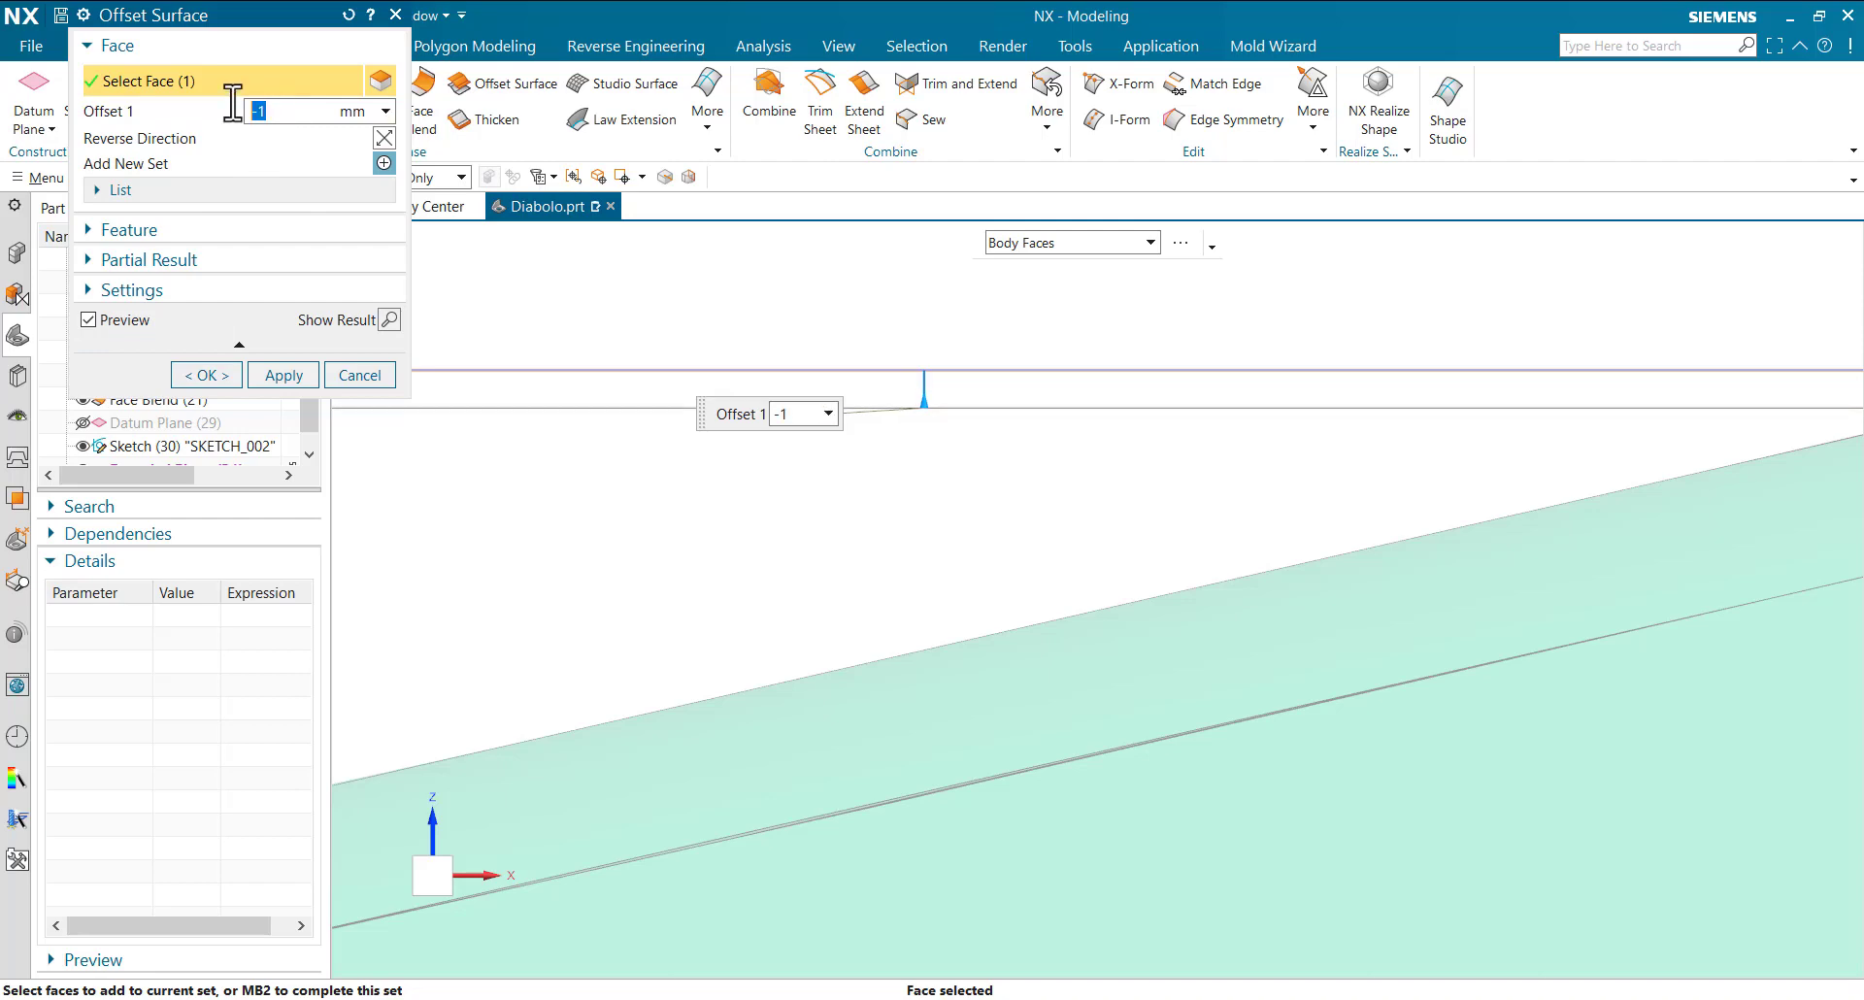
{"action": "left_click", "coordinate": [233, 373]}
{"action": "scroll", "coordinate": [957, 611], "scroll_direction": "down", "scroll_amount": 1}
{"action": "scroll", "coordinate": [961, 493], "scroll_direction": "down", "scroll_amount": 2}
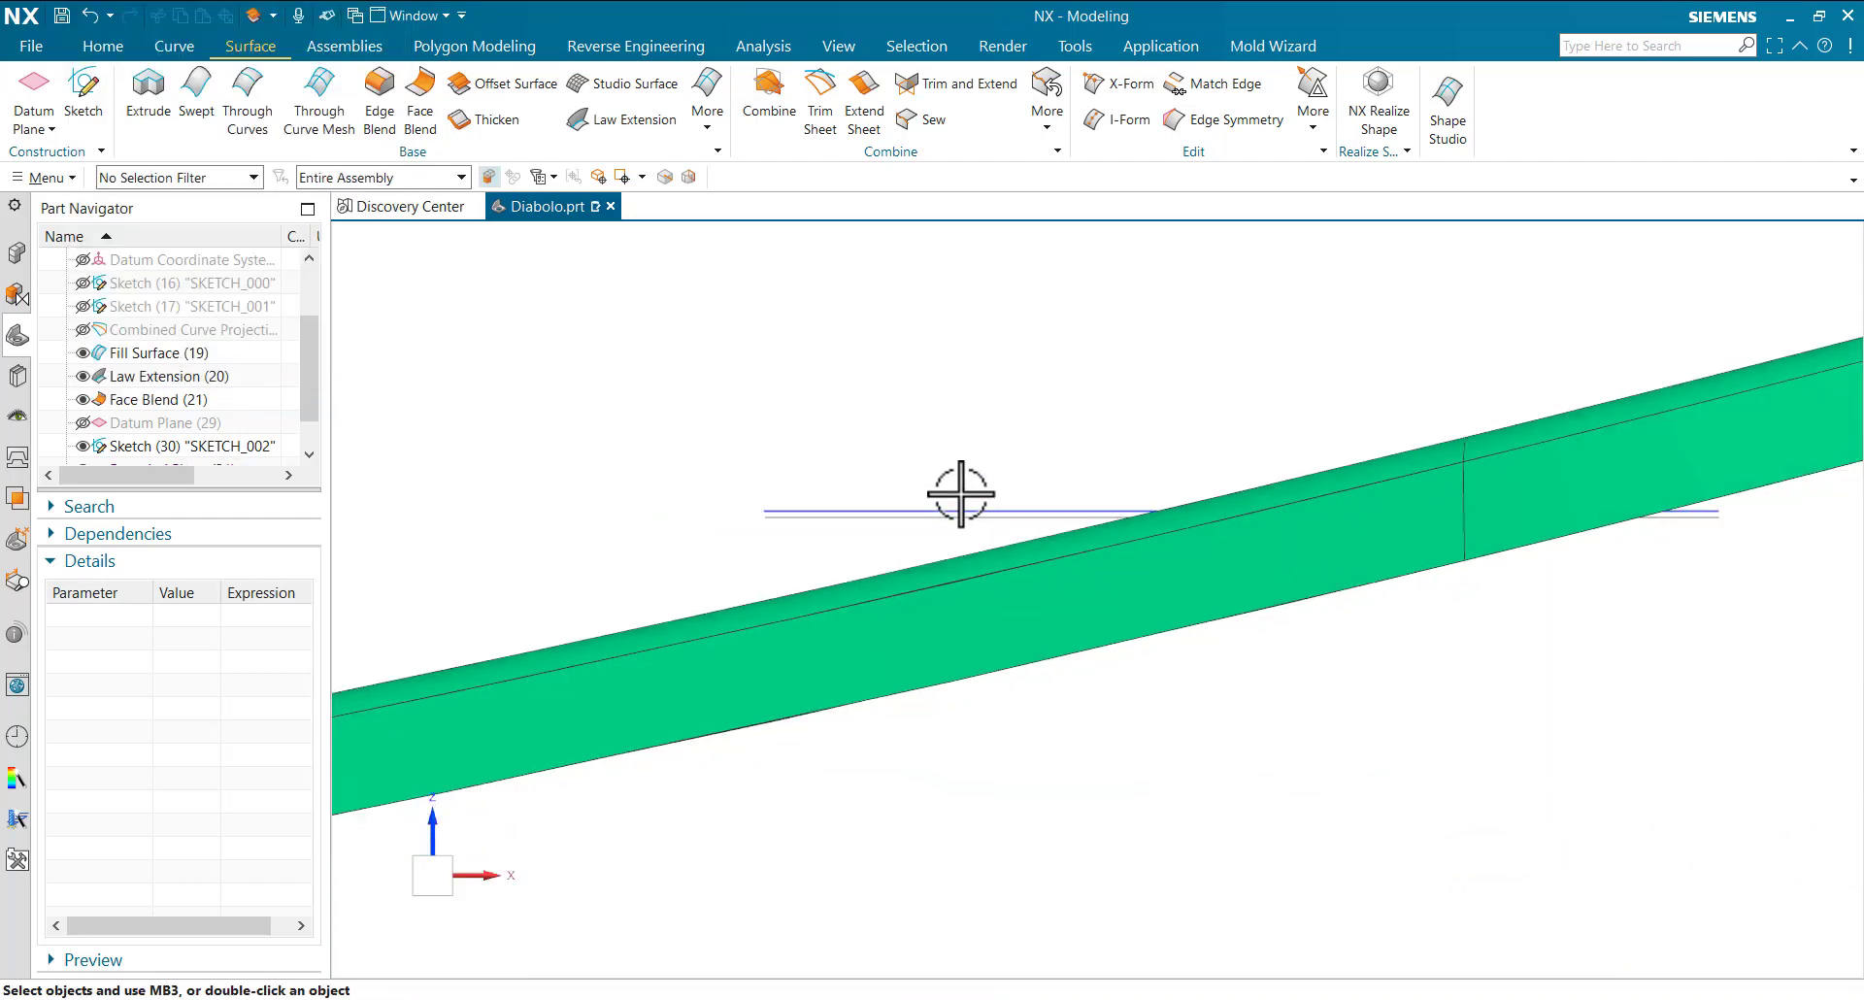
{"action": "middle_click_drag", "start_coordinate": [961, 493], "coordinate": [981, 490]}
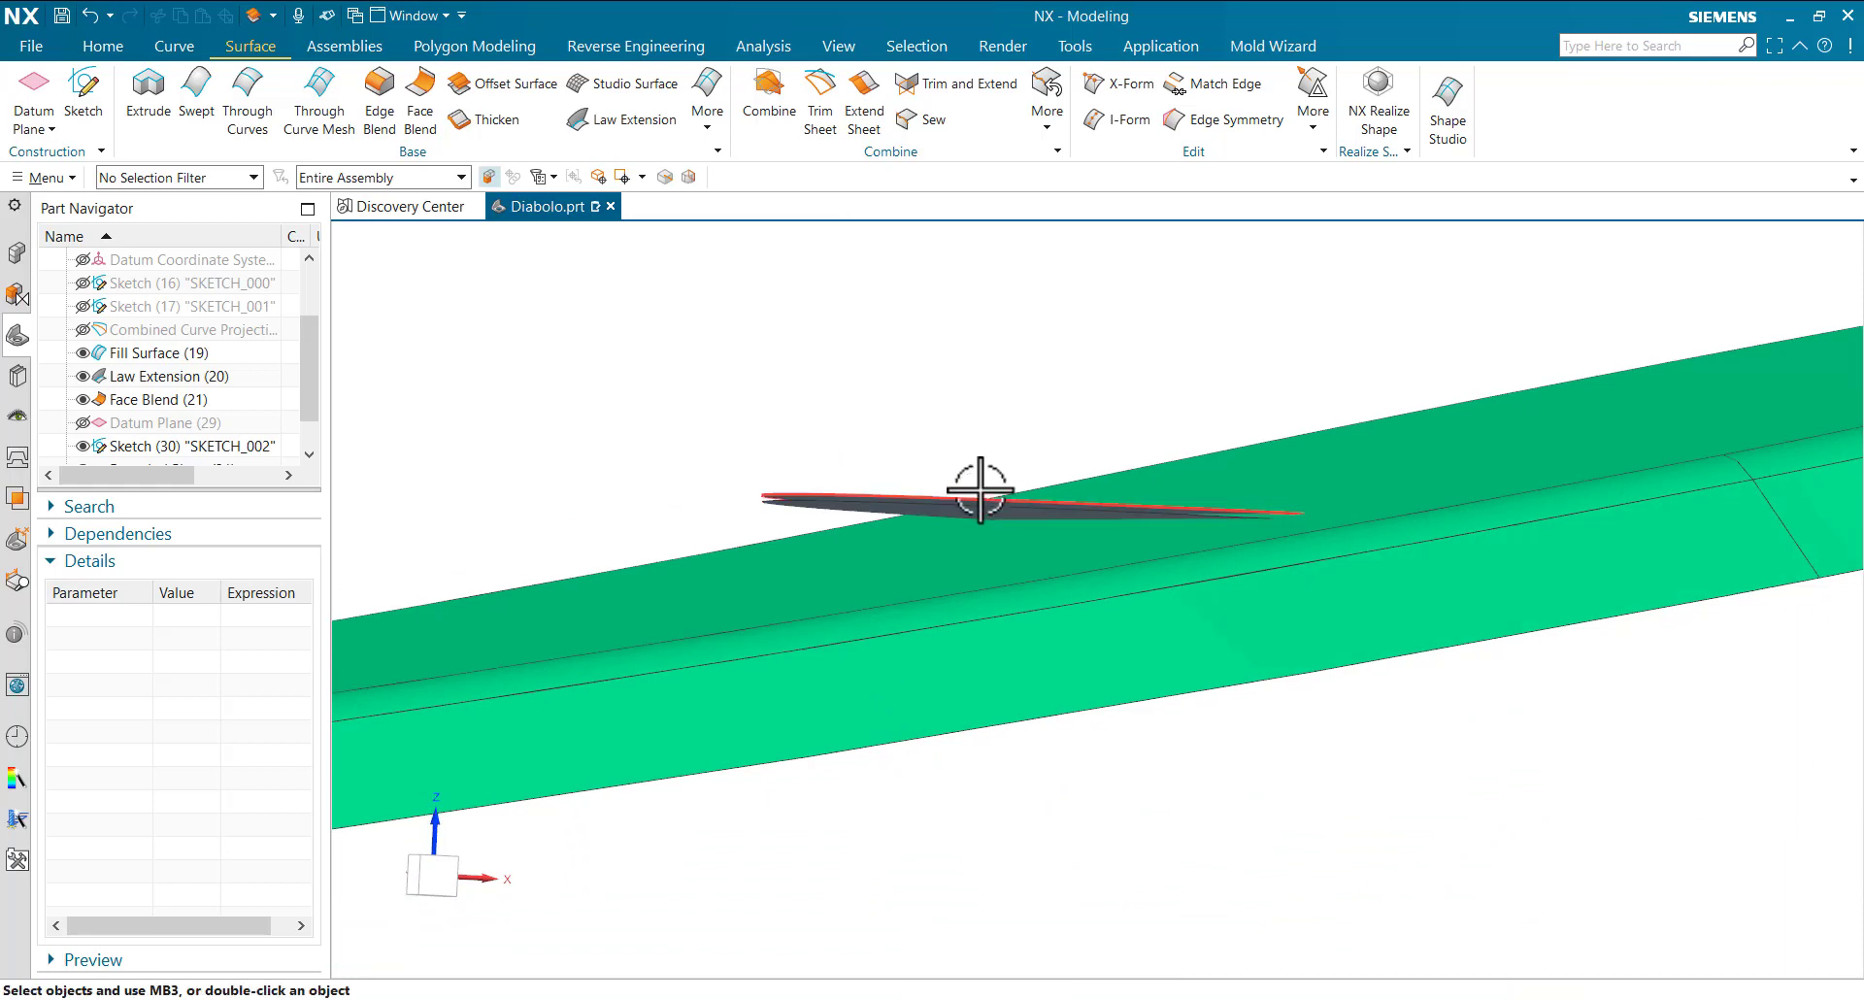
{"action": "scroll", "coordinate": [854, 497], "scroll_direction": "up", "scroll_amount": 3}
{"action": "scroll", "coordinate": [854, 498], "scroll_direction": "down", "scroll_amount": 2}
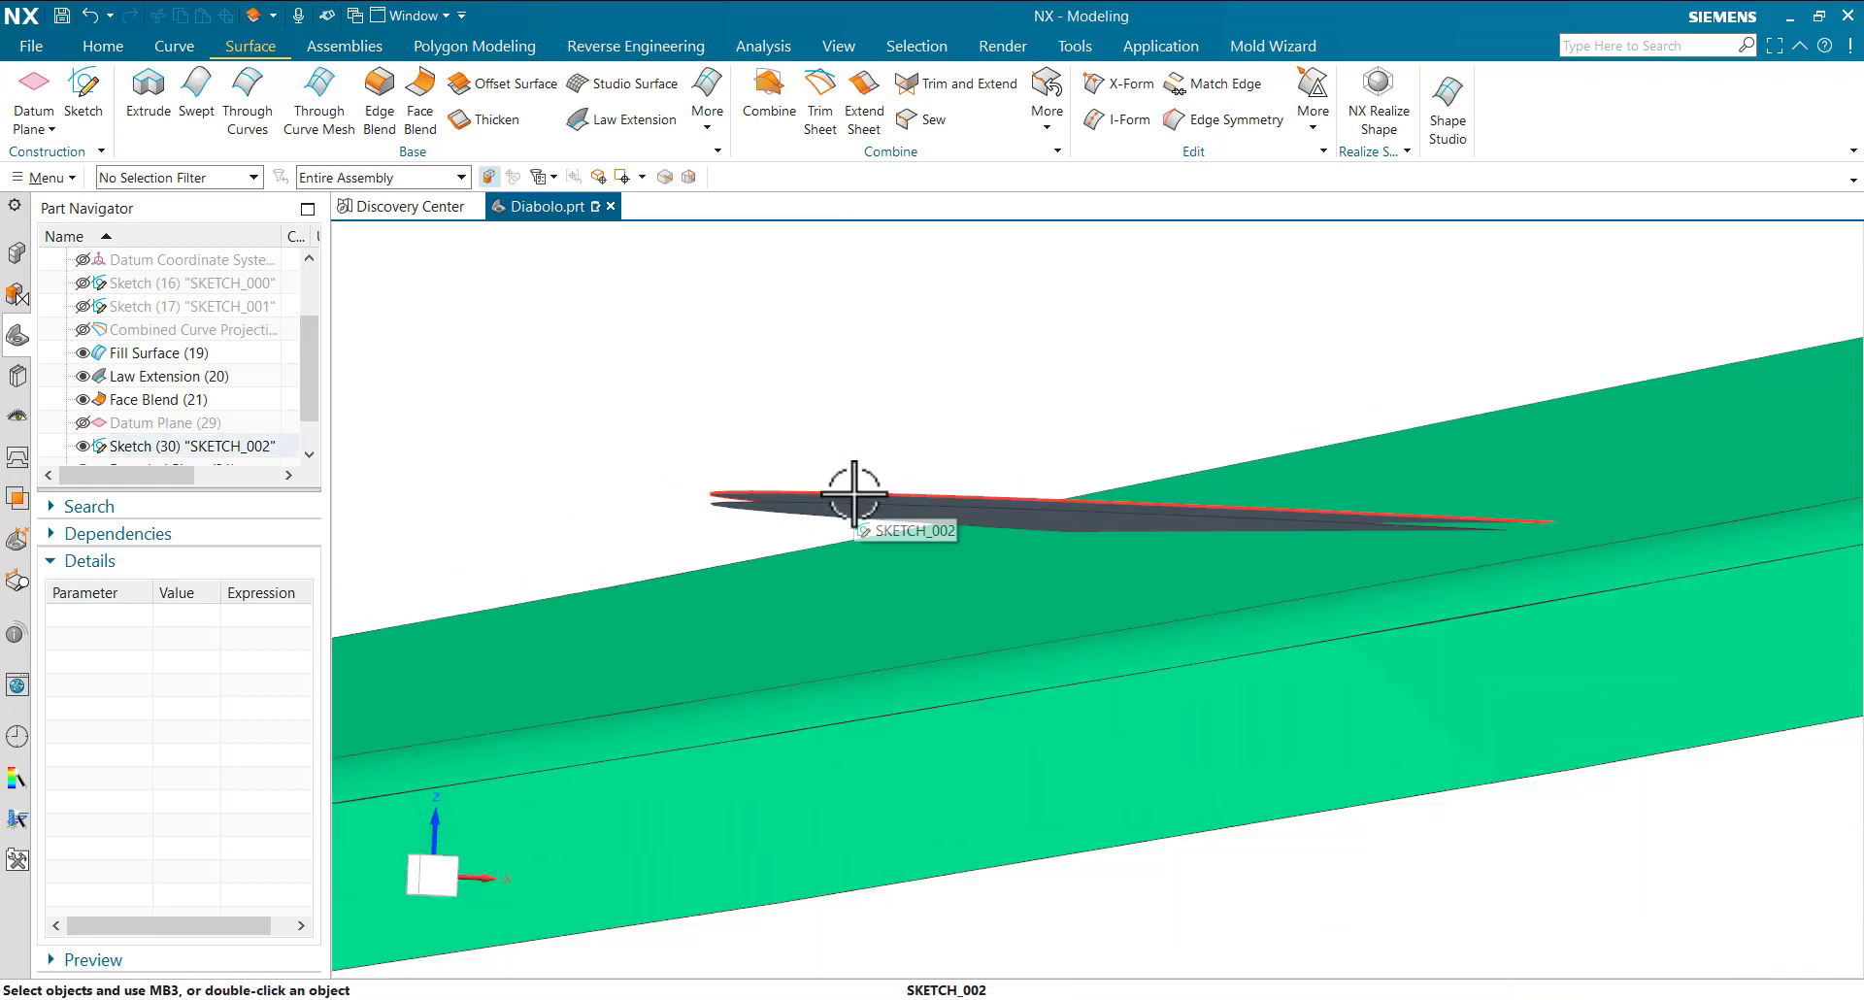
- Extrude the offset sheet's arc edge downward as a sheet body
{"action": "middle_click_drag", "start_coordinate": [854, 498], "coordinate": [954, 565]}
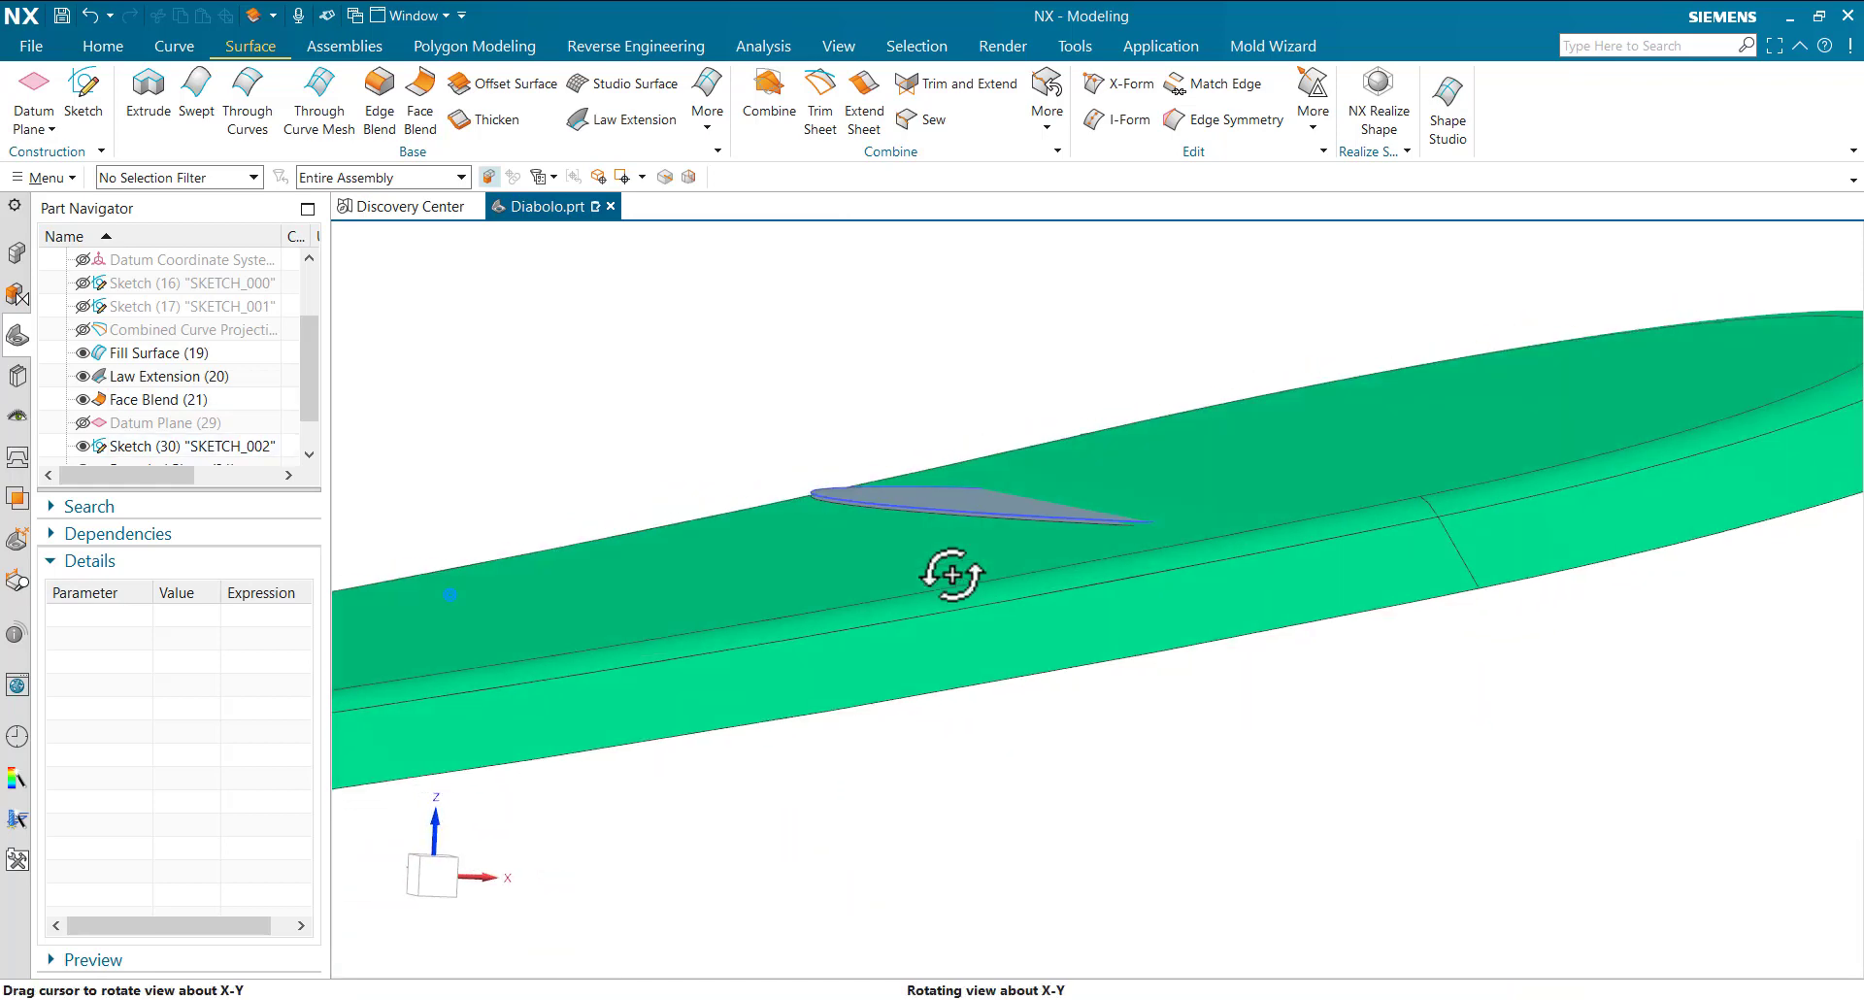
{"action": "scroll", "coordinate": [898, 515], "scroll_direction": "down", "scroll_amount": 2}
{"action": "scroll", "coordinate": [898, 515], "scroll_direction": "up", "scroll_amount": 5}
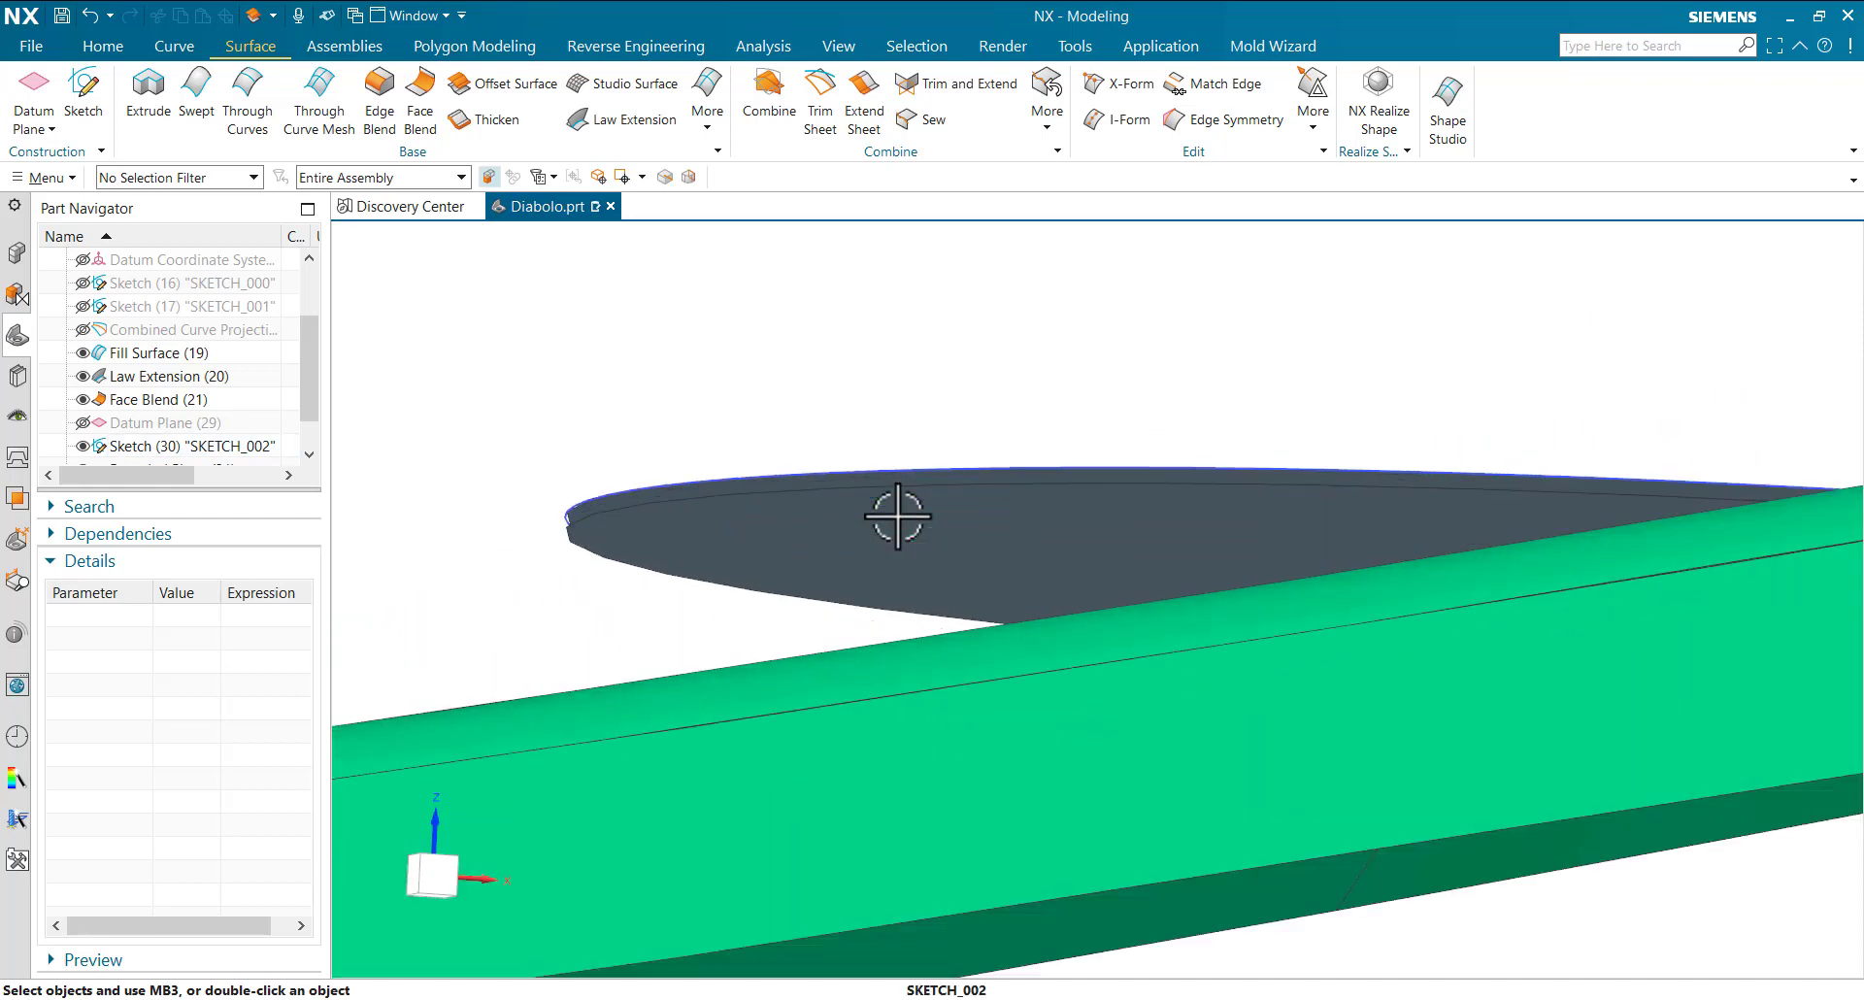
{"action": "left_click", "coordinate": [148, 86]}
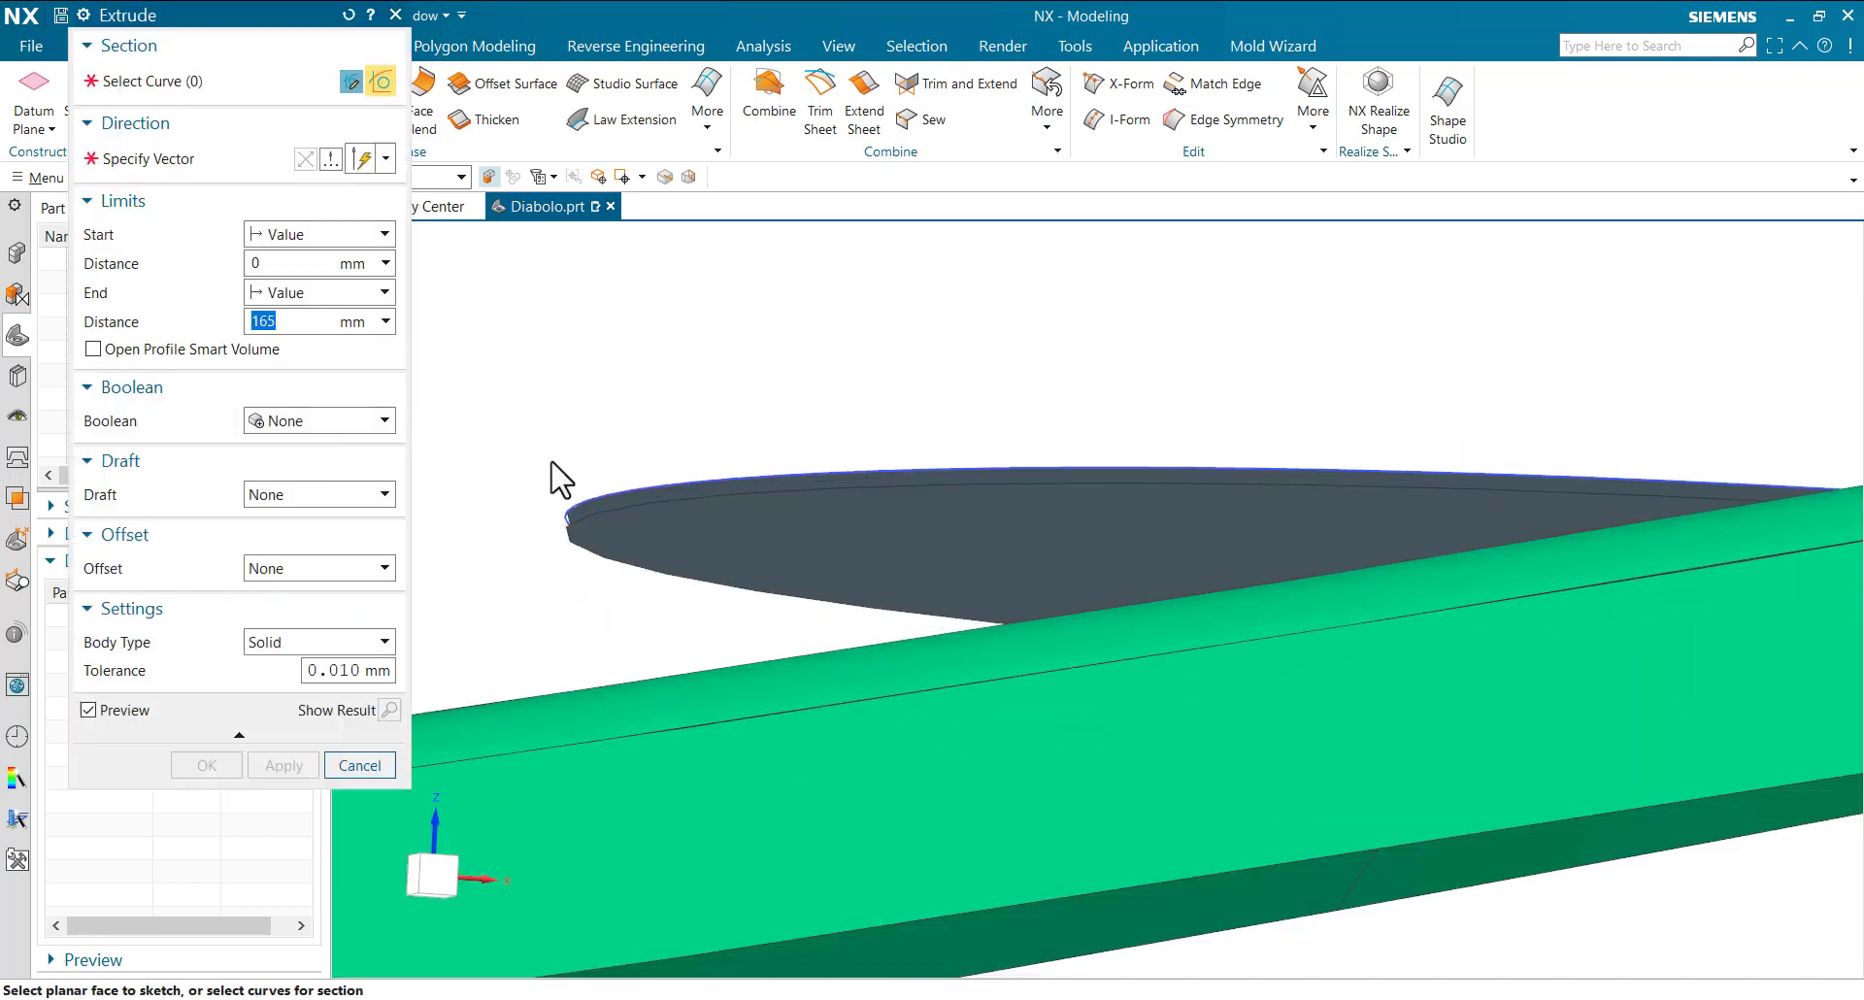
{"action": "left_click", "coordinate": [579, 498]}
{"action": "scroll", "coordinate": [697, 383], "scroll_direction": "down", "scroll_amount": 3}
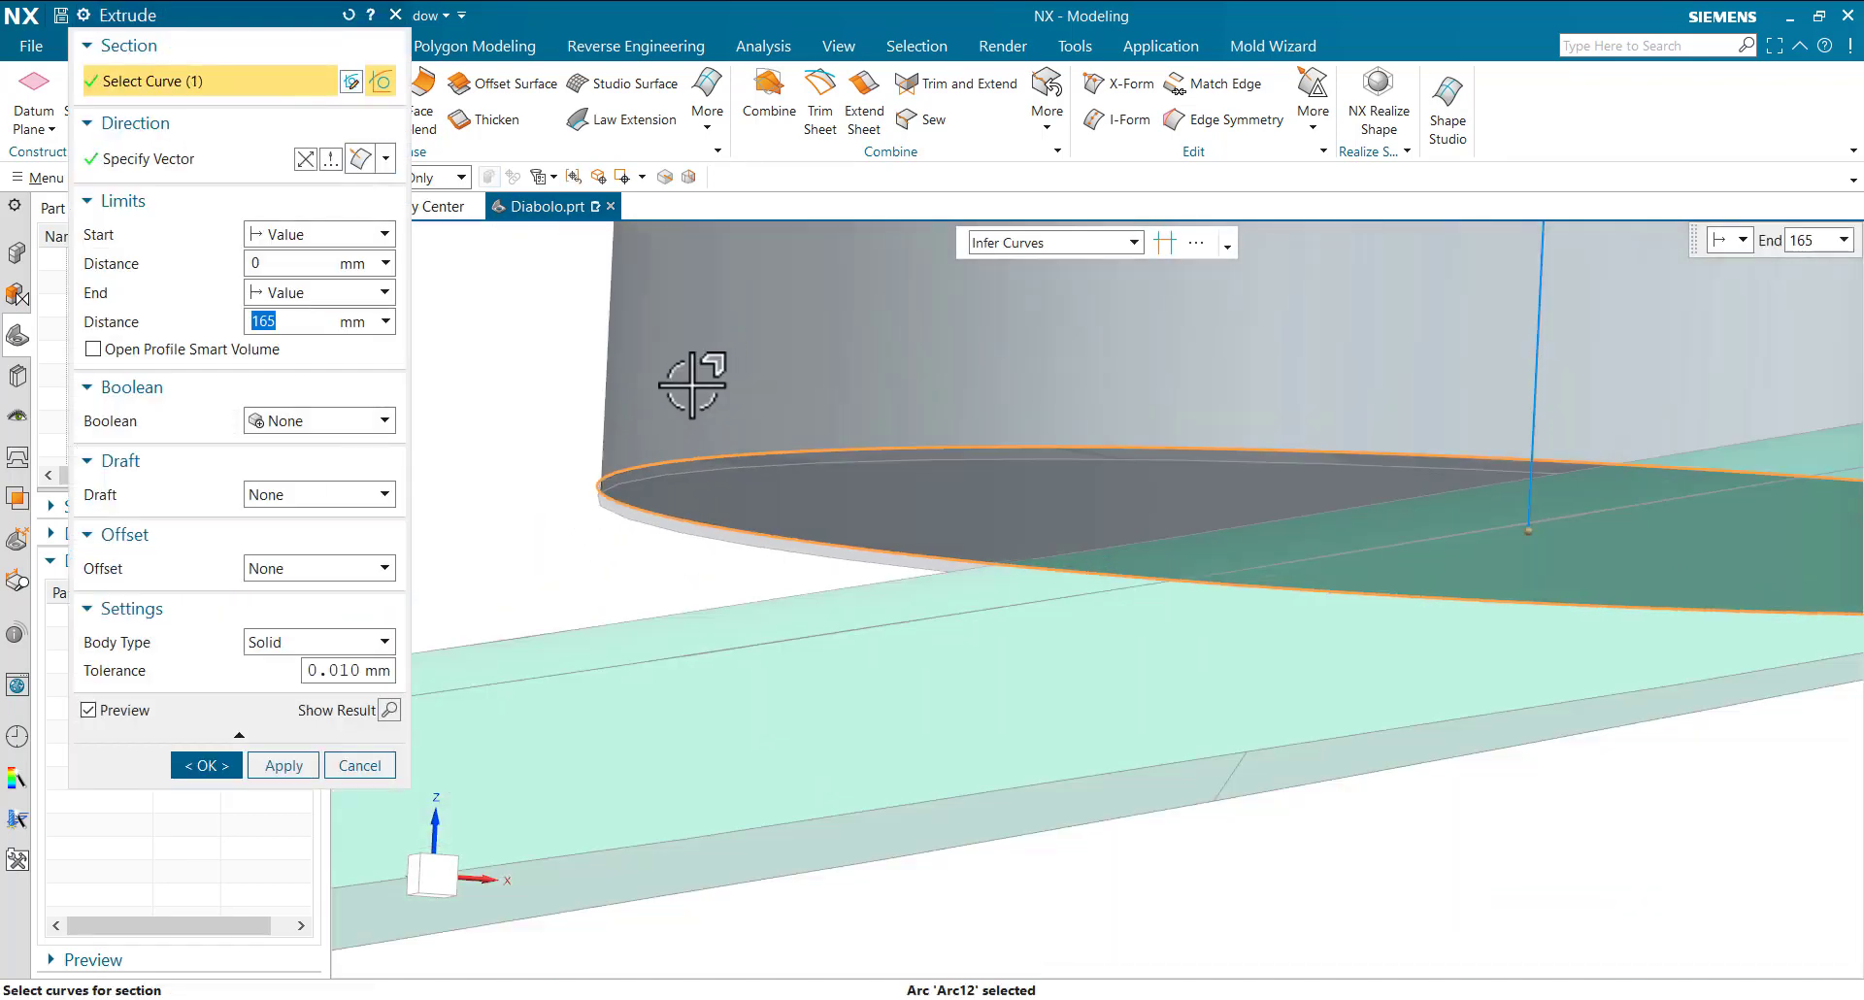
{"action": "left_click", "coordinate": [301, 159]}
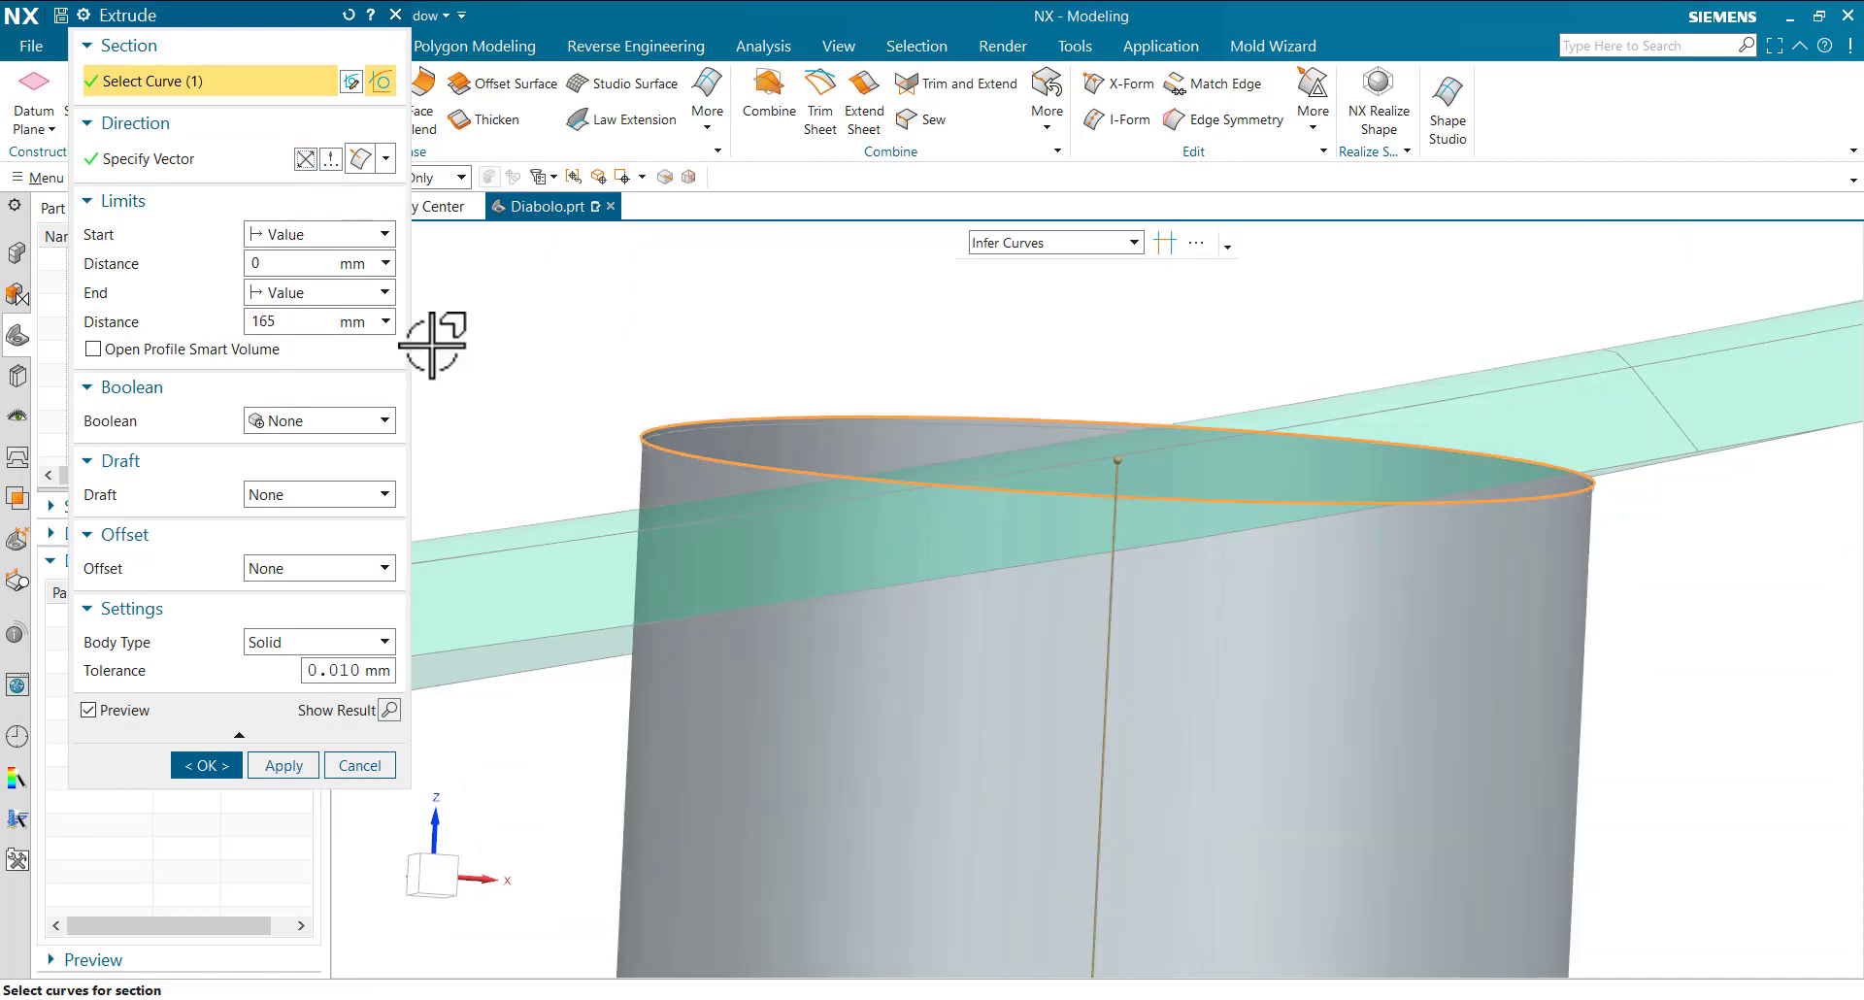
{"action": "left_click", "coordinate": [327, 644]}
{"action": "left_click", "coordinate": [374, 682]}
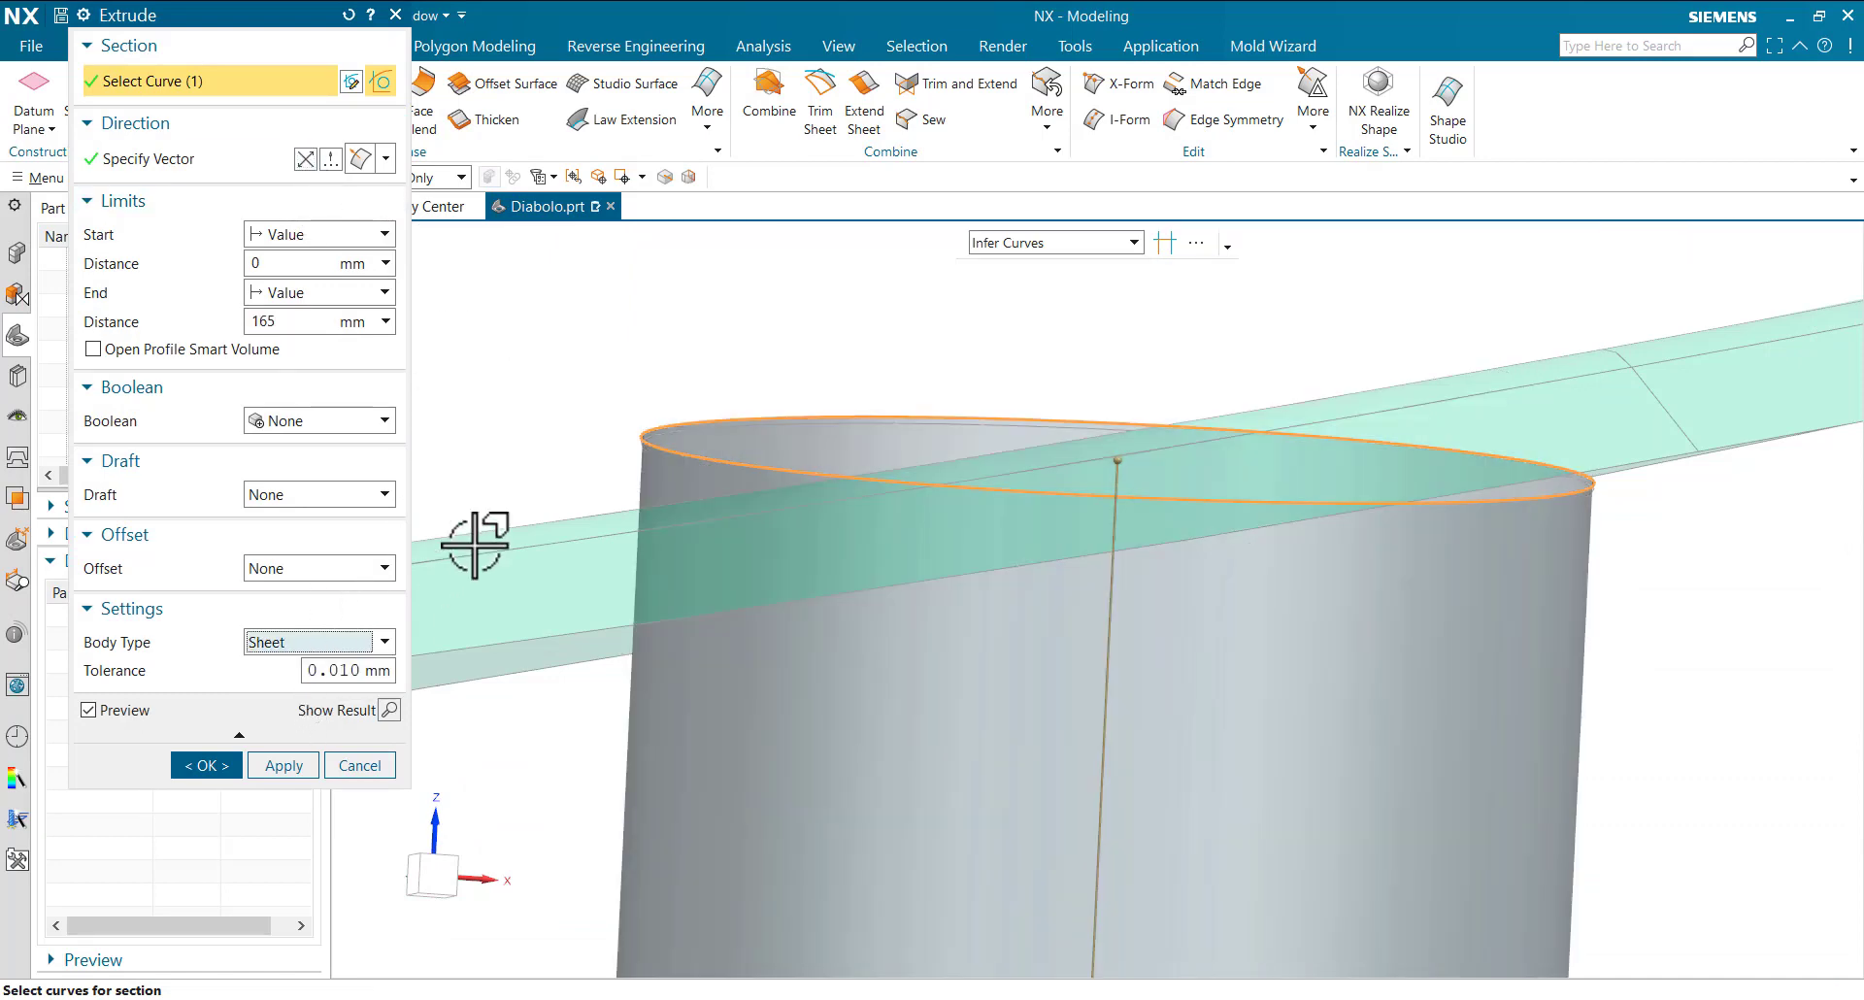
- Add a -10° draft from the start limit and create the 165 mm extrusion
{"action": "left_click", "coordinate": [309, 498]}
{"action": "left_click", "coordinate": [296, 532]}
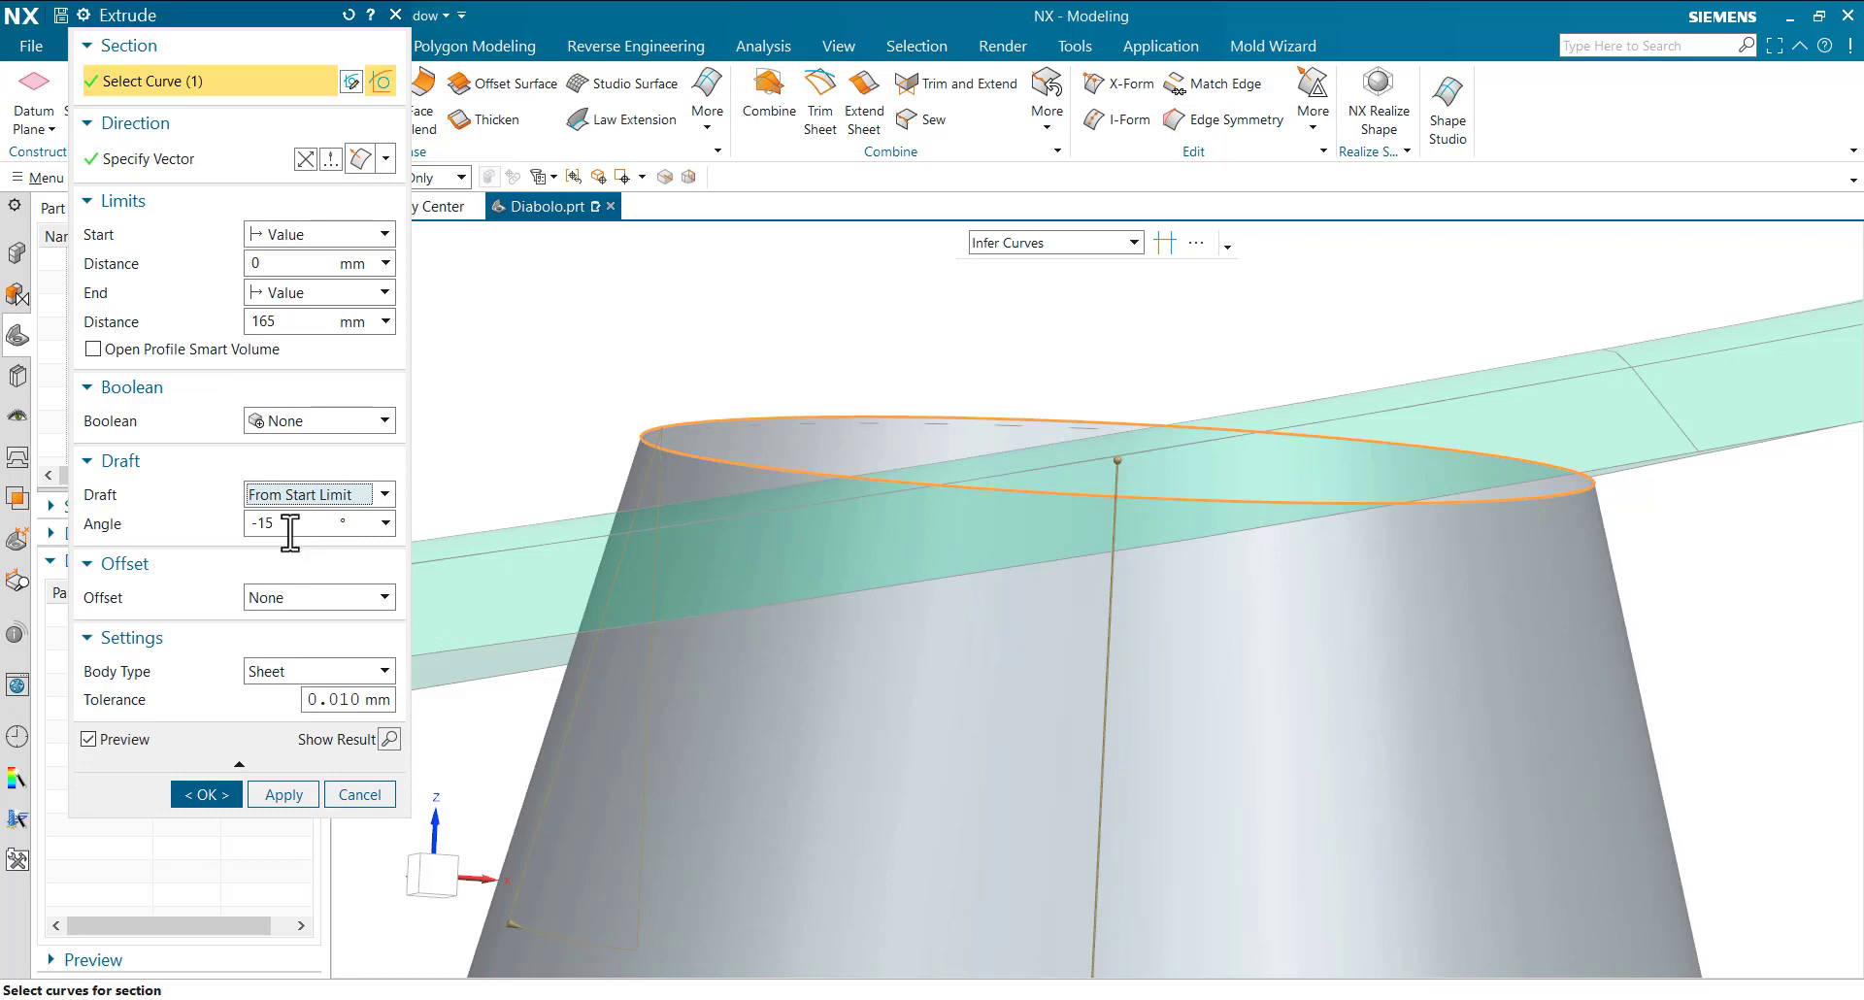
{"action": "left_click", "coordinate": [287, 525]}
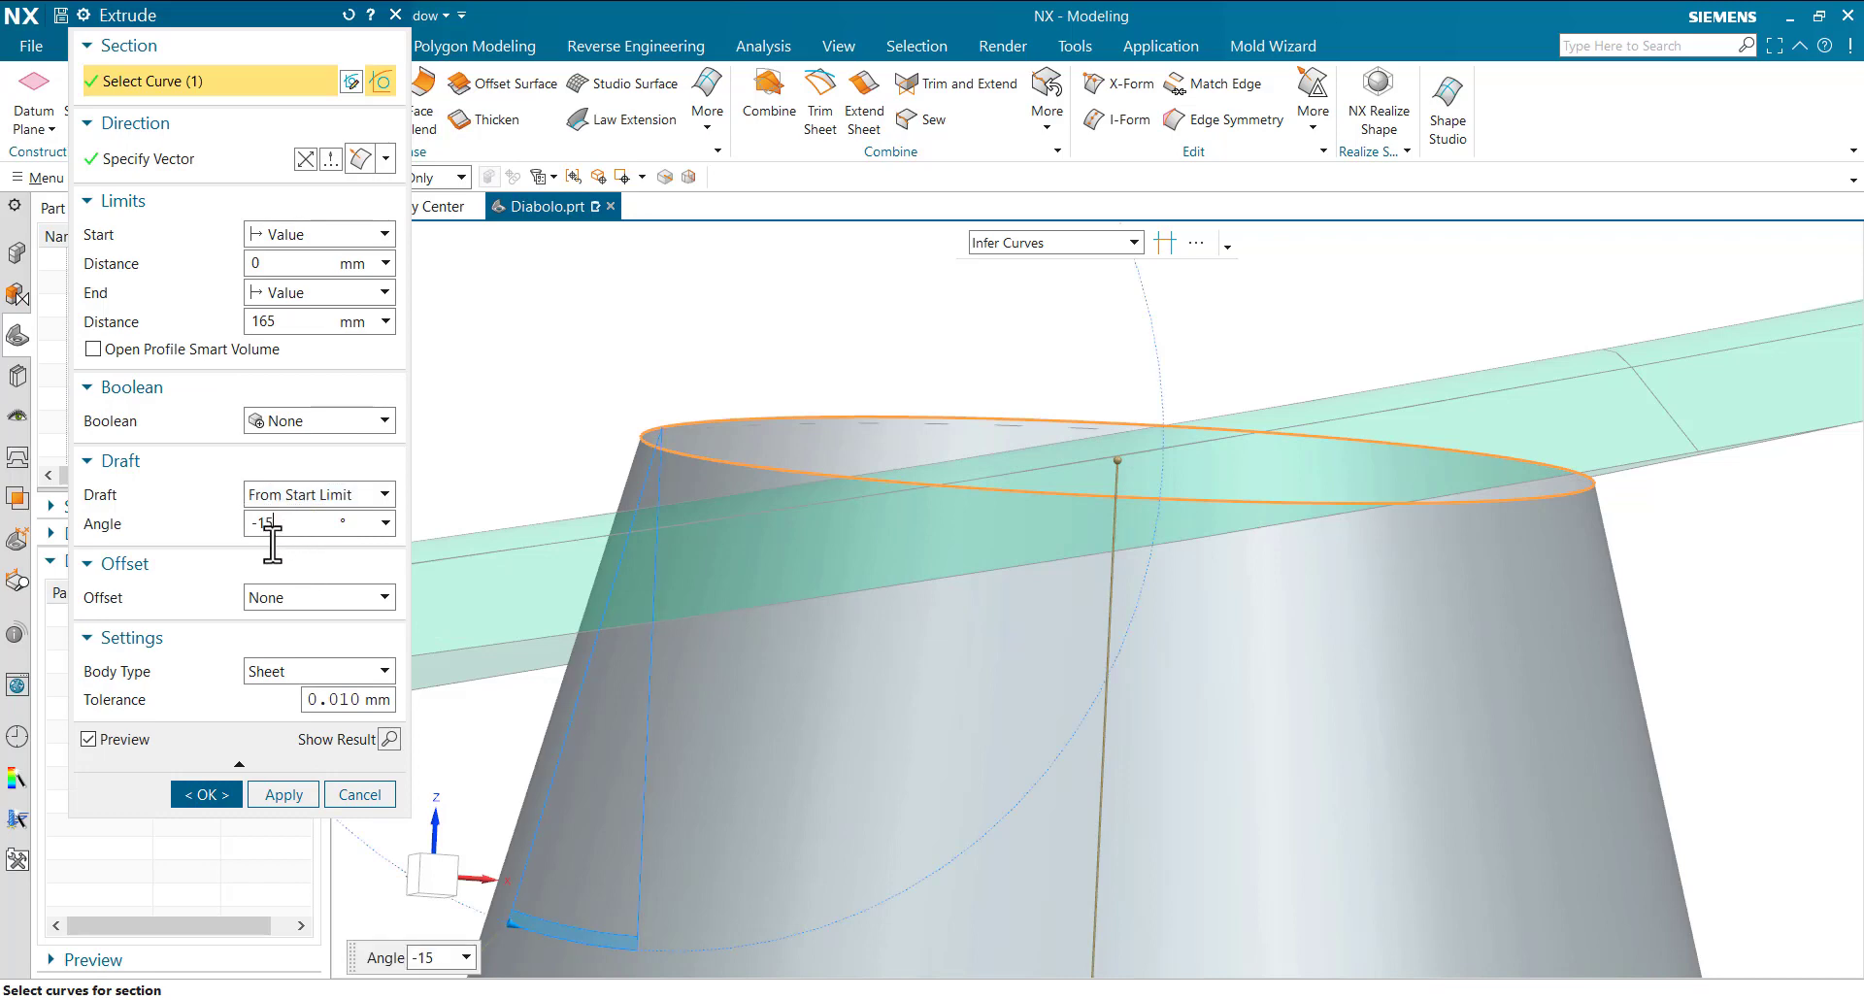
{"action": "type", "text": "0"}
{"action": "key", "text": "Return"}
{"action": "left_click_drag", "start_coordinate": [288, 522], "coordinate": [237, 556]}
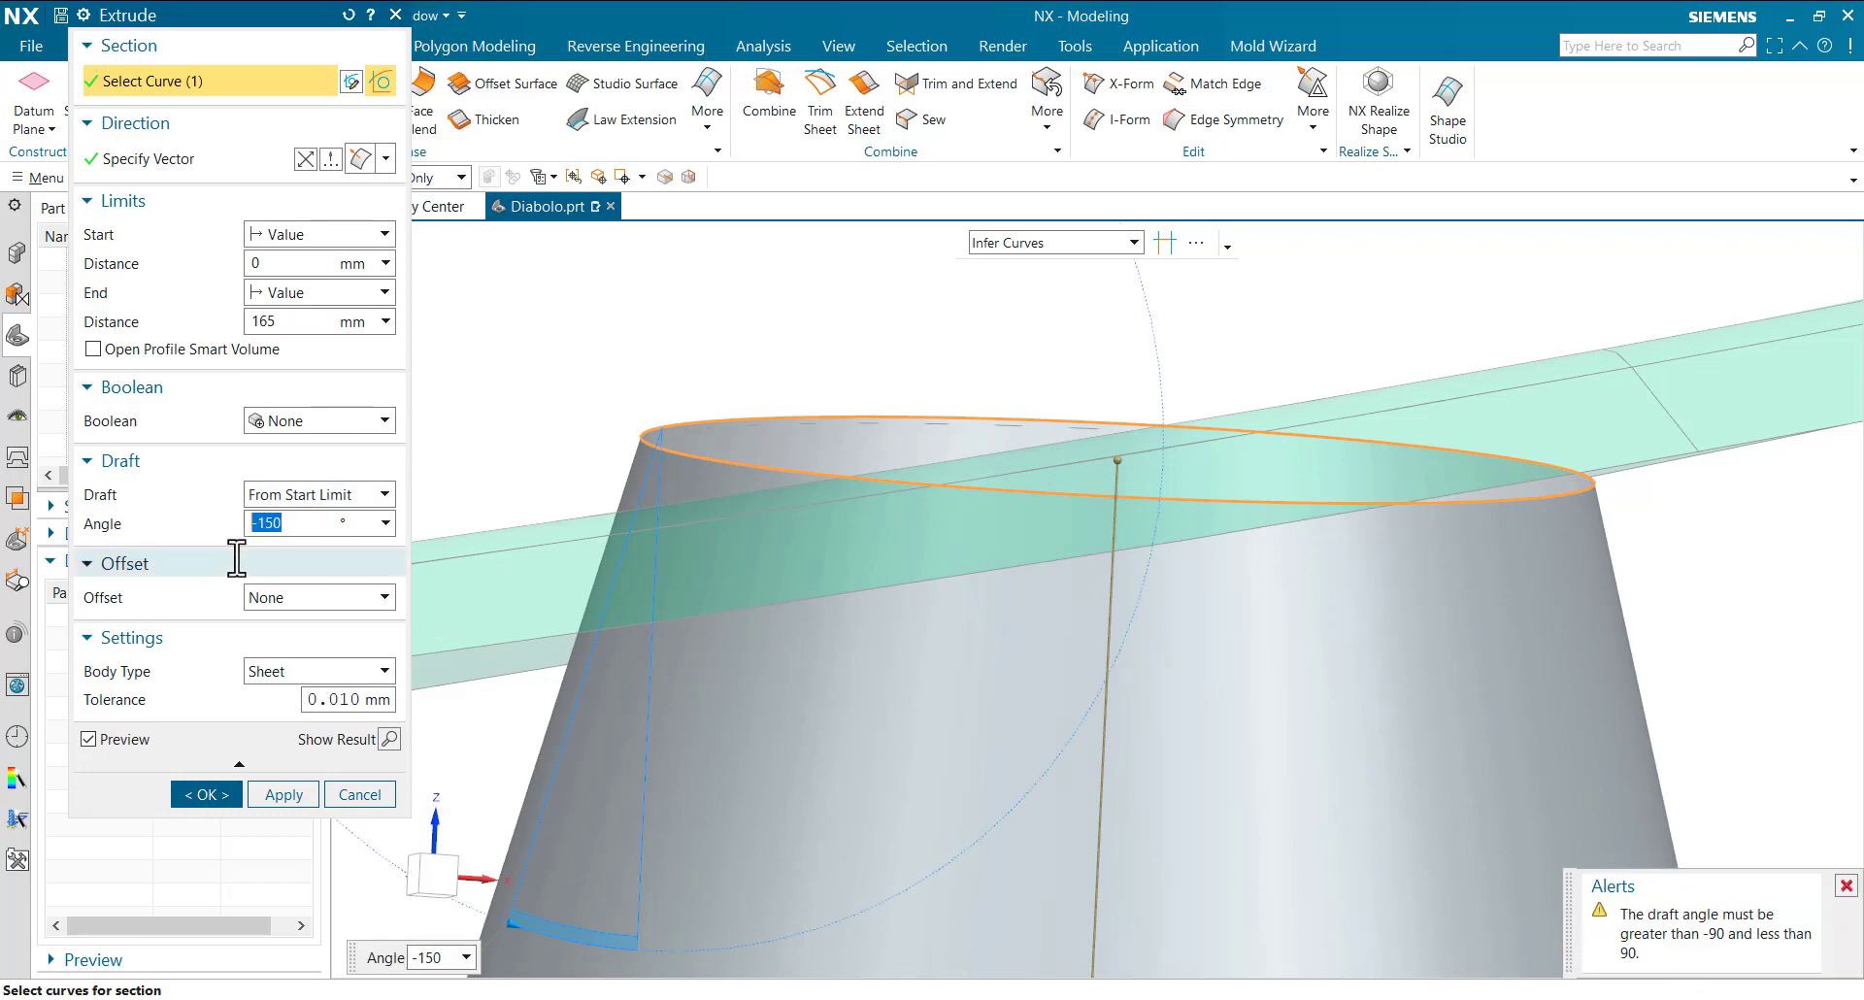
{"action": "type", "text": "-10"}
{"action": "key", "text": "Return"}
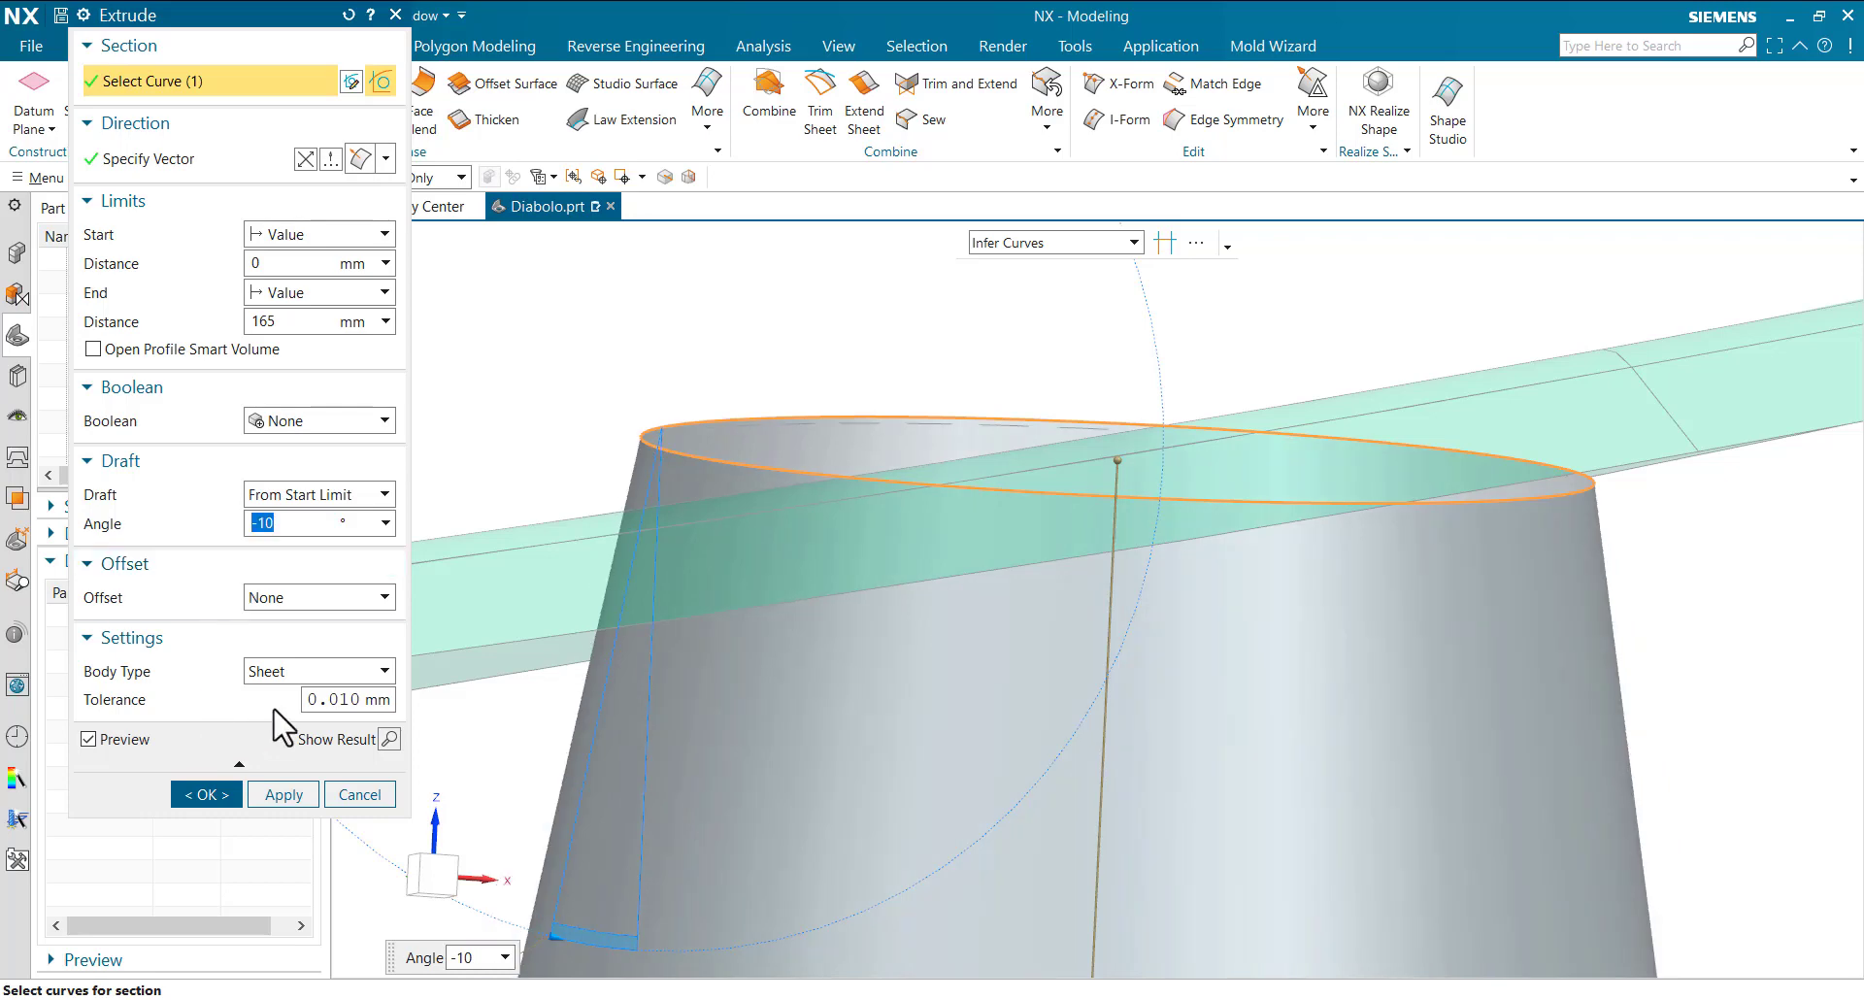
{"action": "left_click", "coordinate": [216, 794]}
{"action": "middle_click_drag", "start_coordinate": [753, 437], "coordinate": [794, 505]}
{"action": "scroll", "coordinate": [697, 347], "scroll_direction": "up", "scroll_amount": 4}
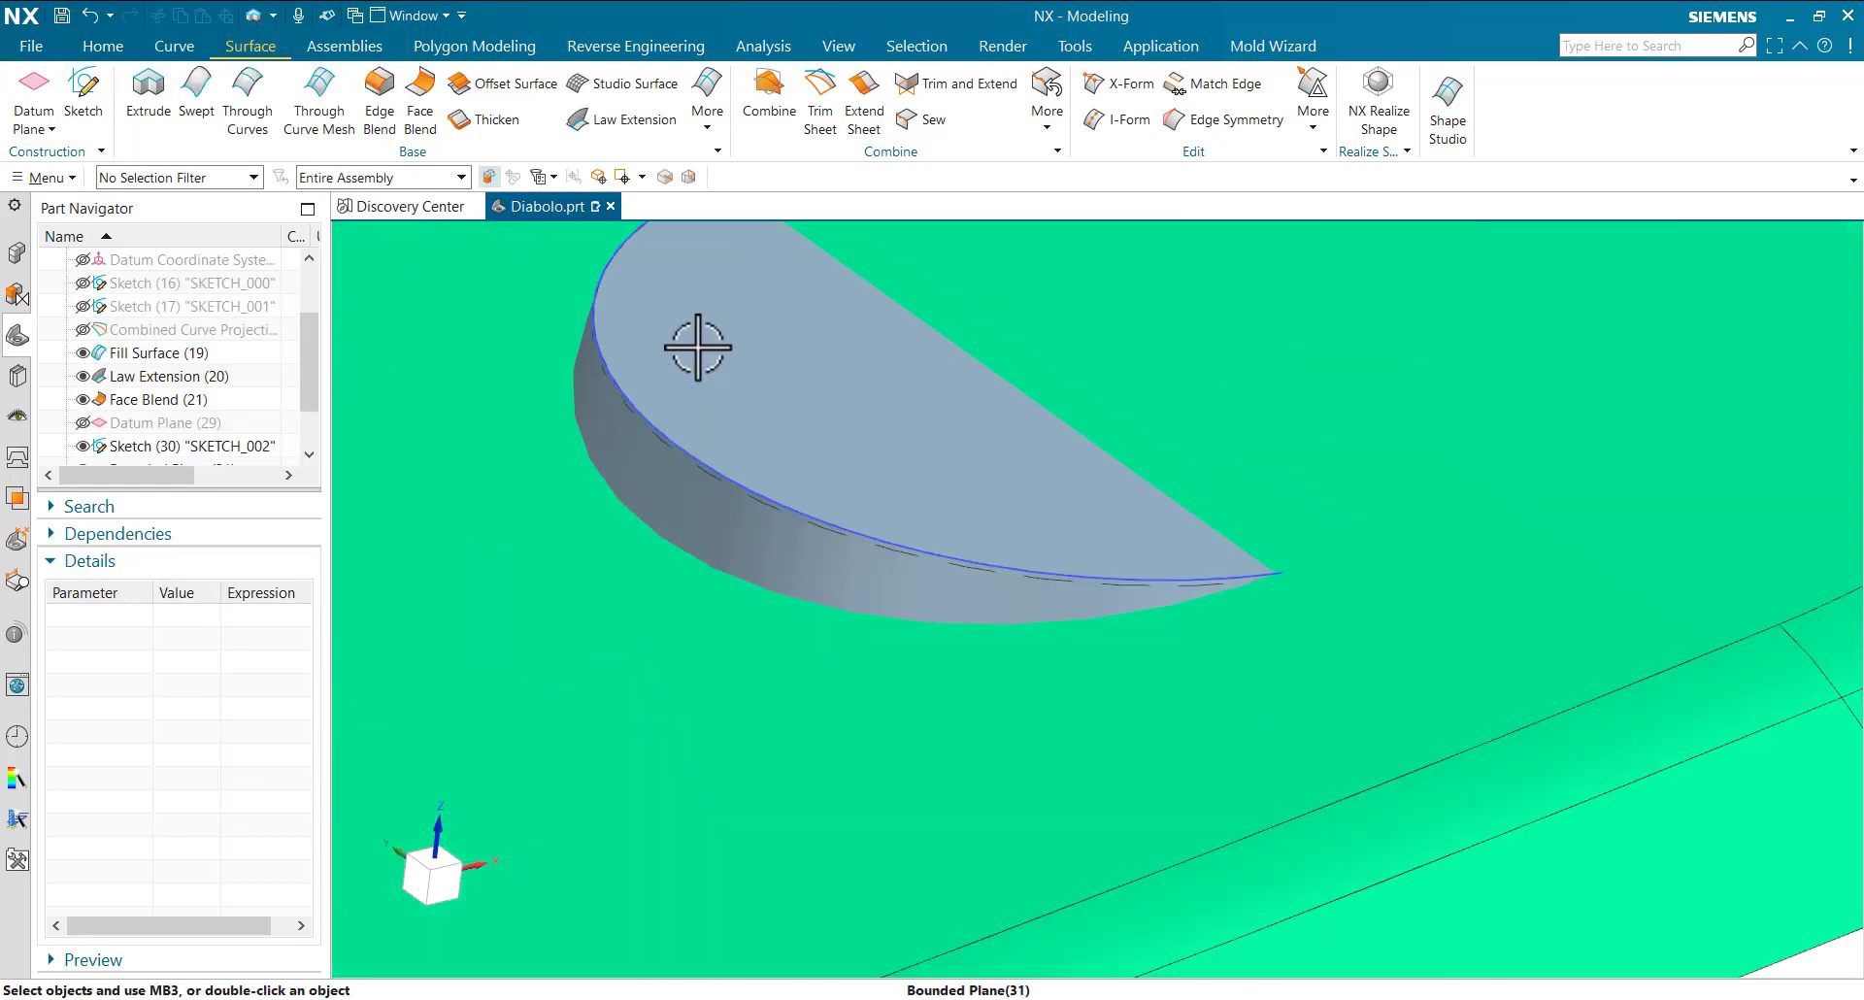
- Blend the half-disk face and cone side face with a 10 mm two-face blend, flipping both directions
{"action": "left_click", "coordinate": [420, 97]}
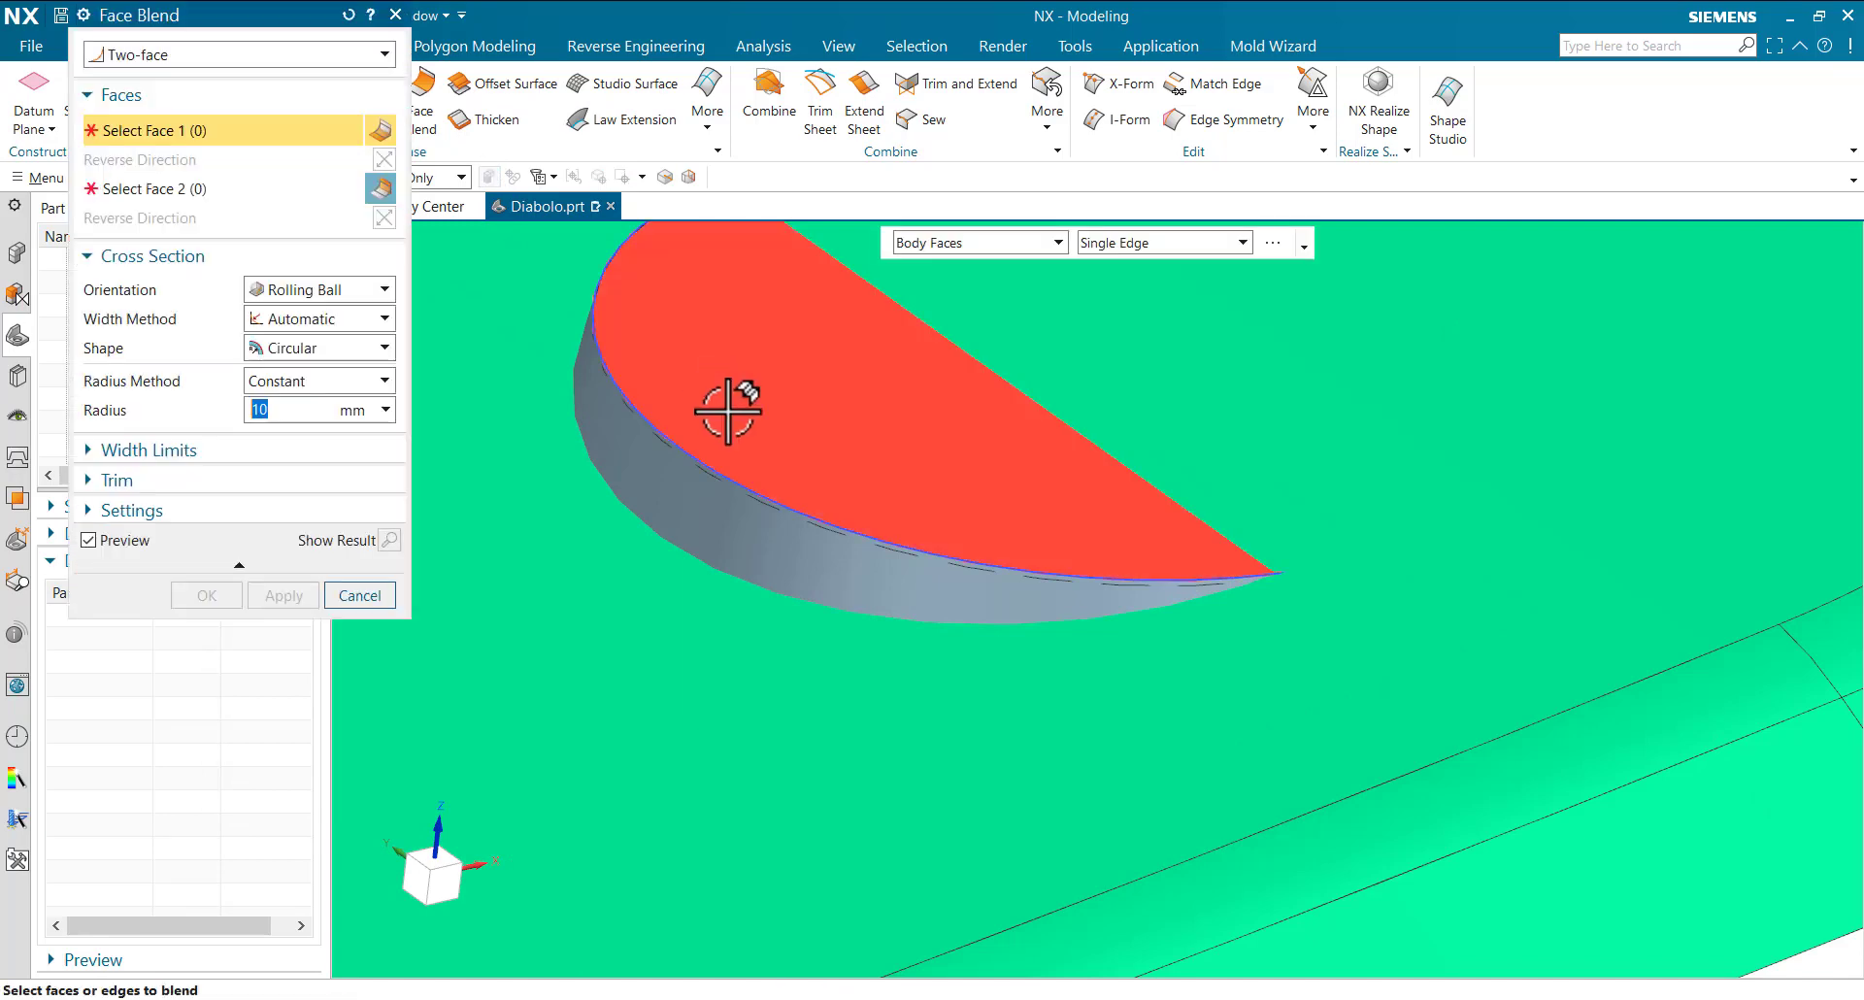
{"action": "left_click", "coordinate": [900, 464]}
{"action": "left_click", "coordinate": [708, 507]}
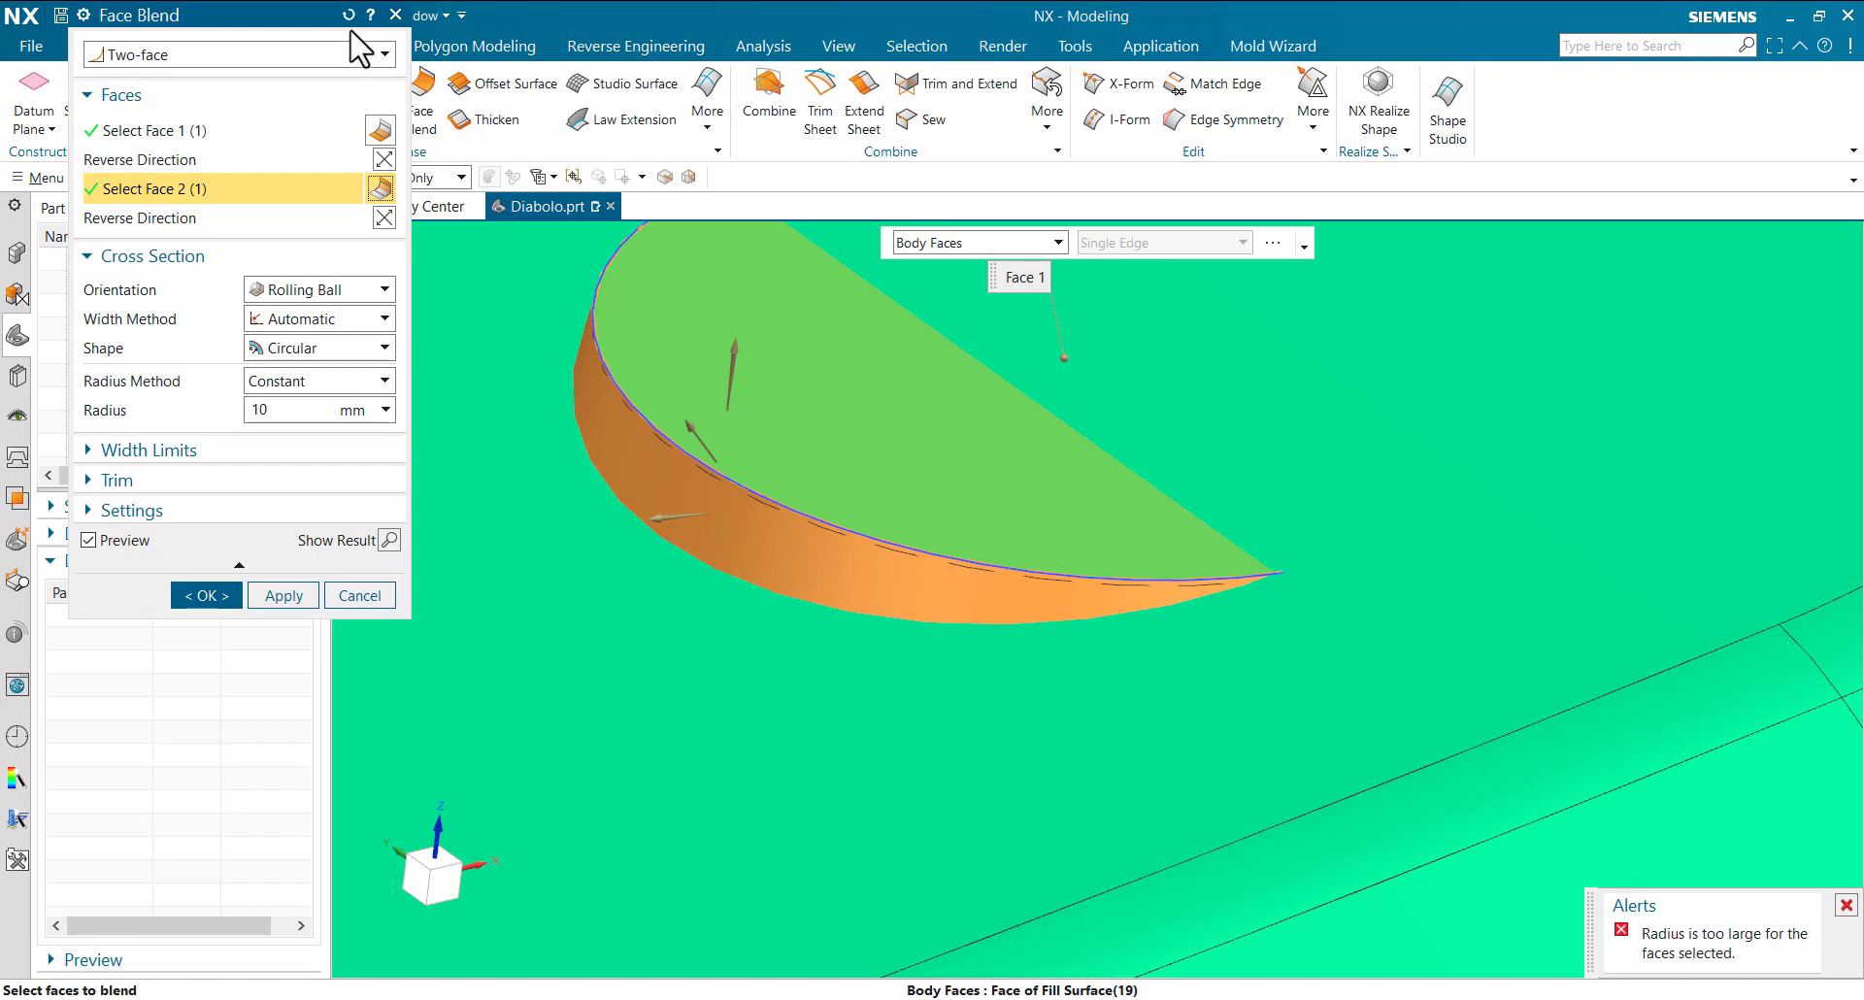
{"action": "double_click", "coordinate": [735, 345]}
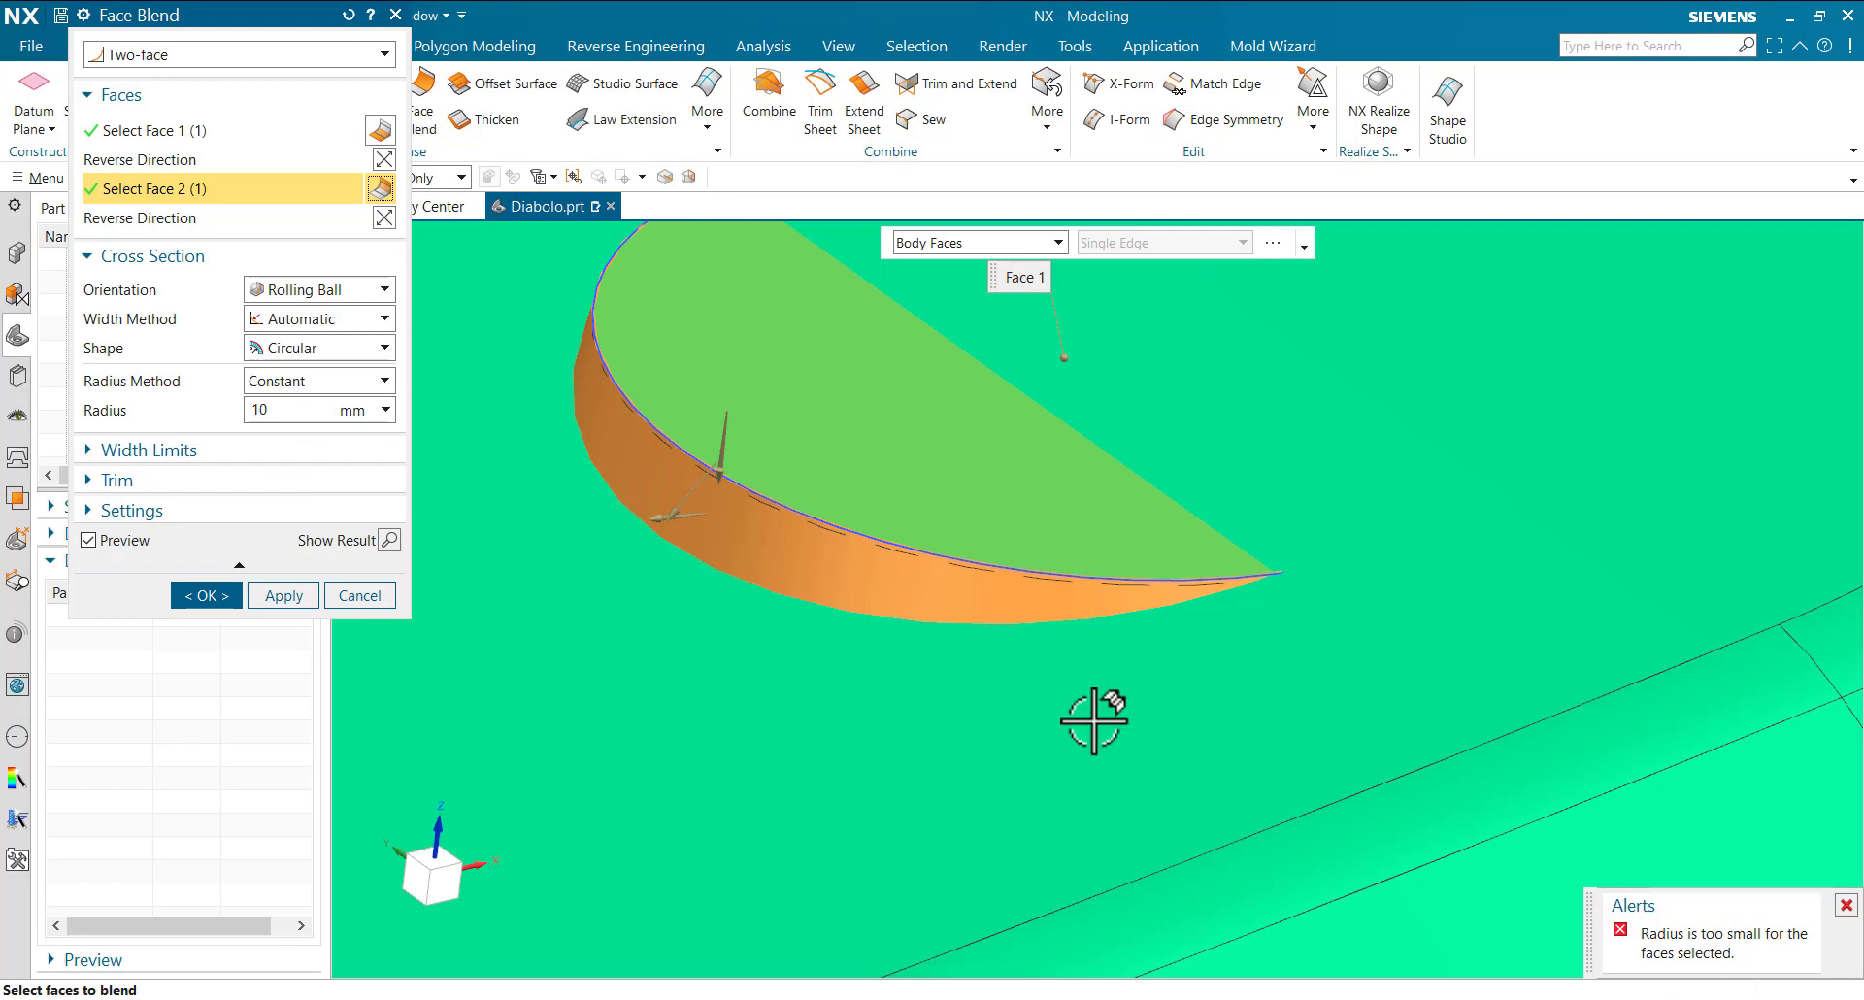
{"action": "double_click", "coordinate": [653, 510]}
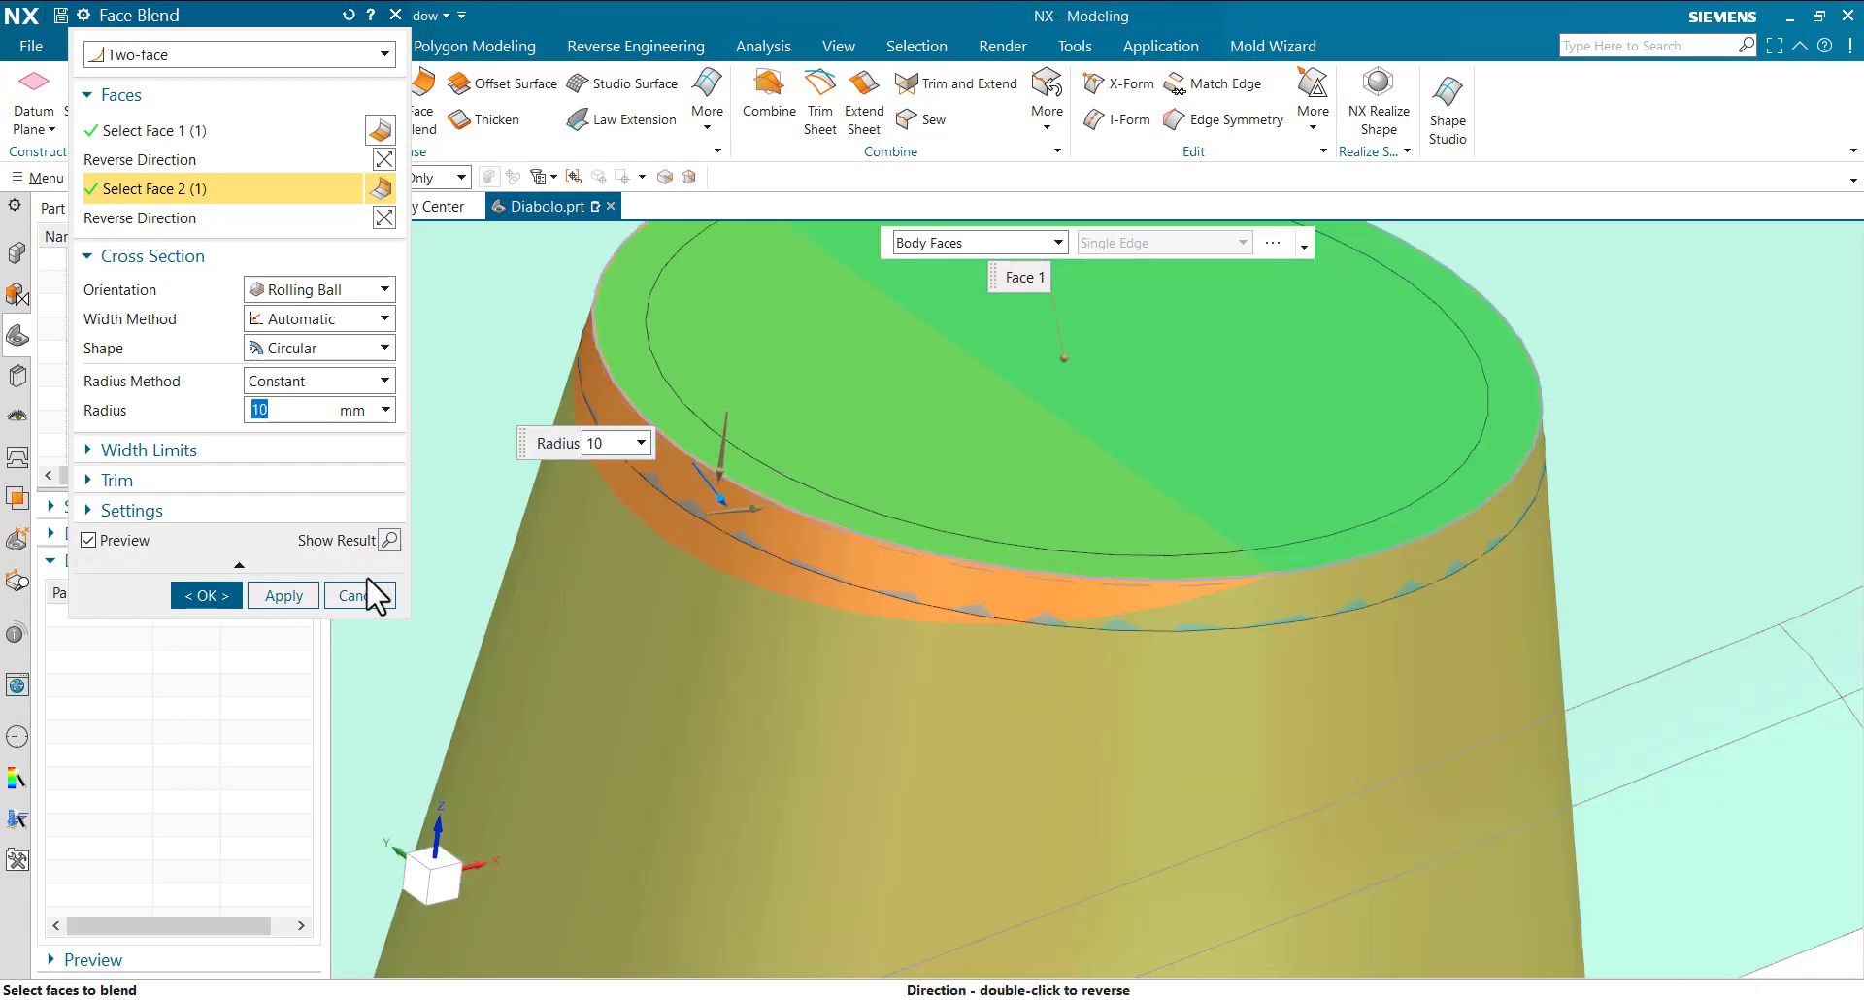
{"action": "left_click", "coordinate": [291, 596]}
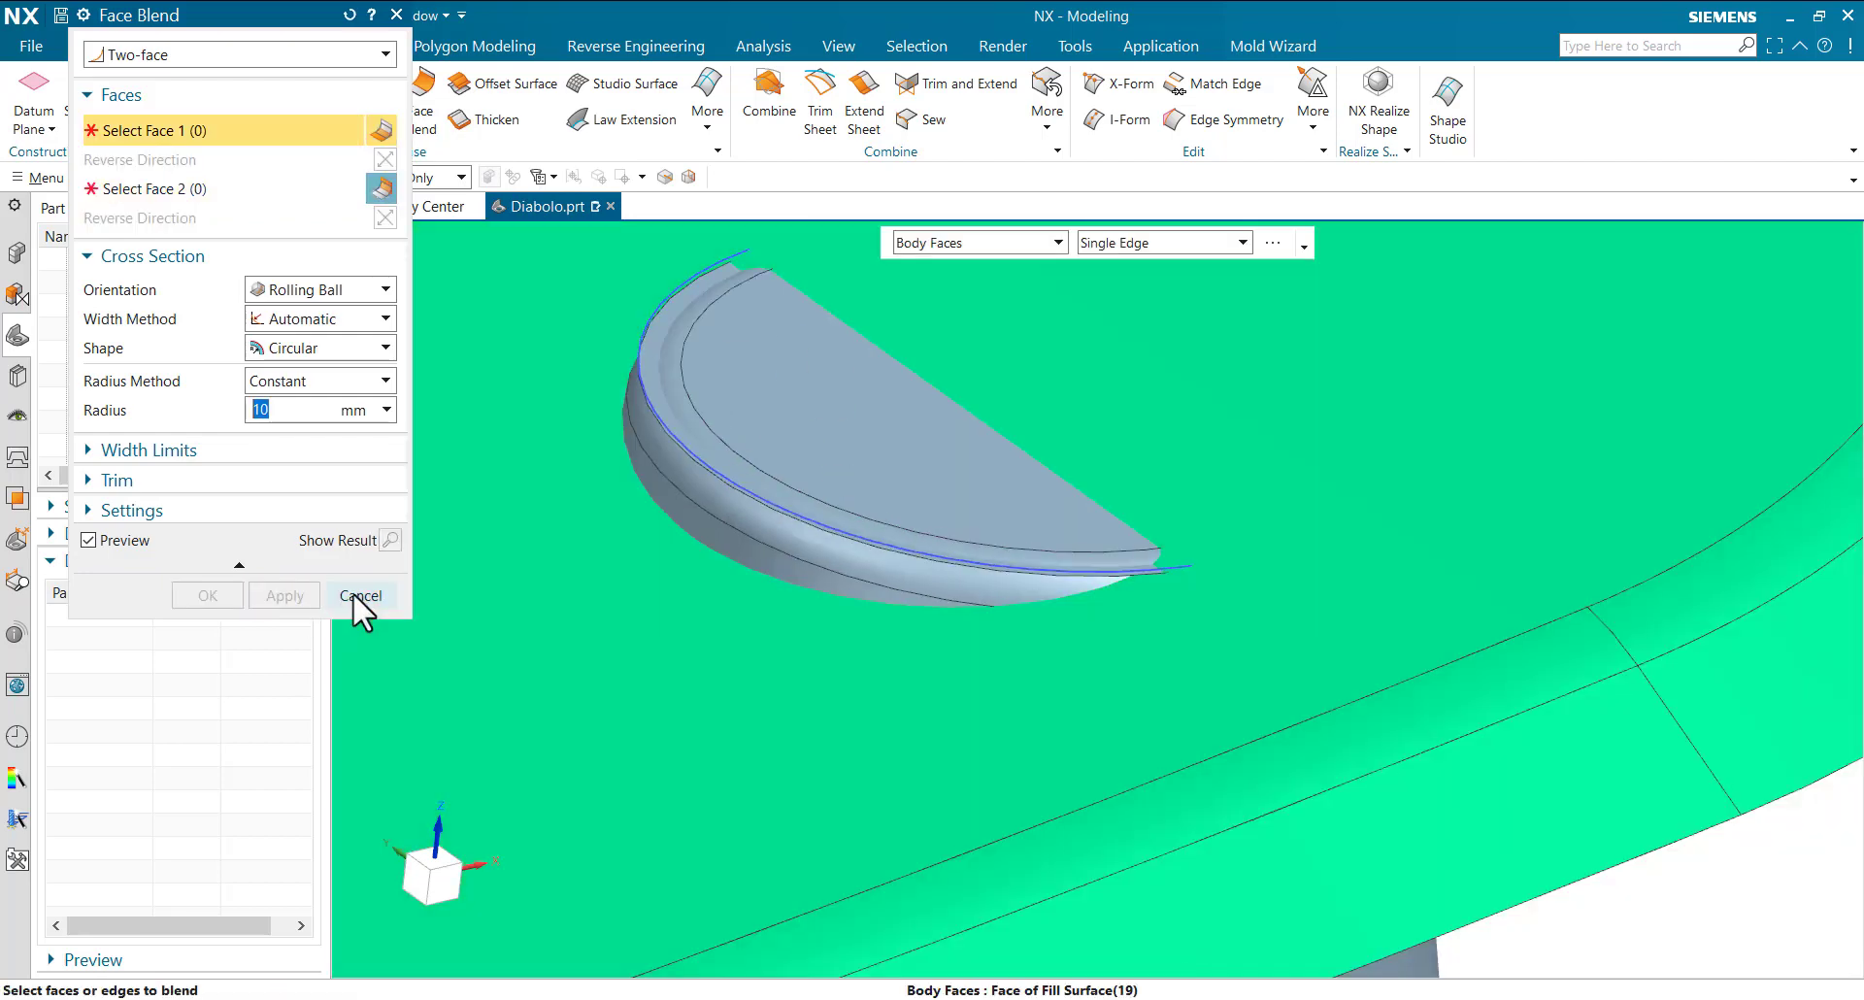
- Close the Face Blend tool and view the whole part
{"action": "left_click", "coordinate": [361, 595]}
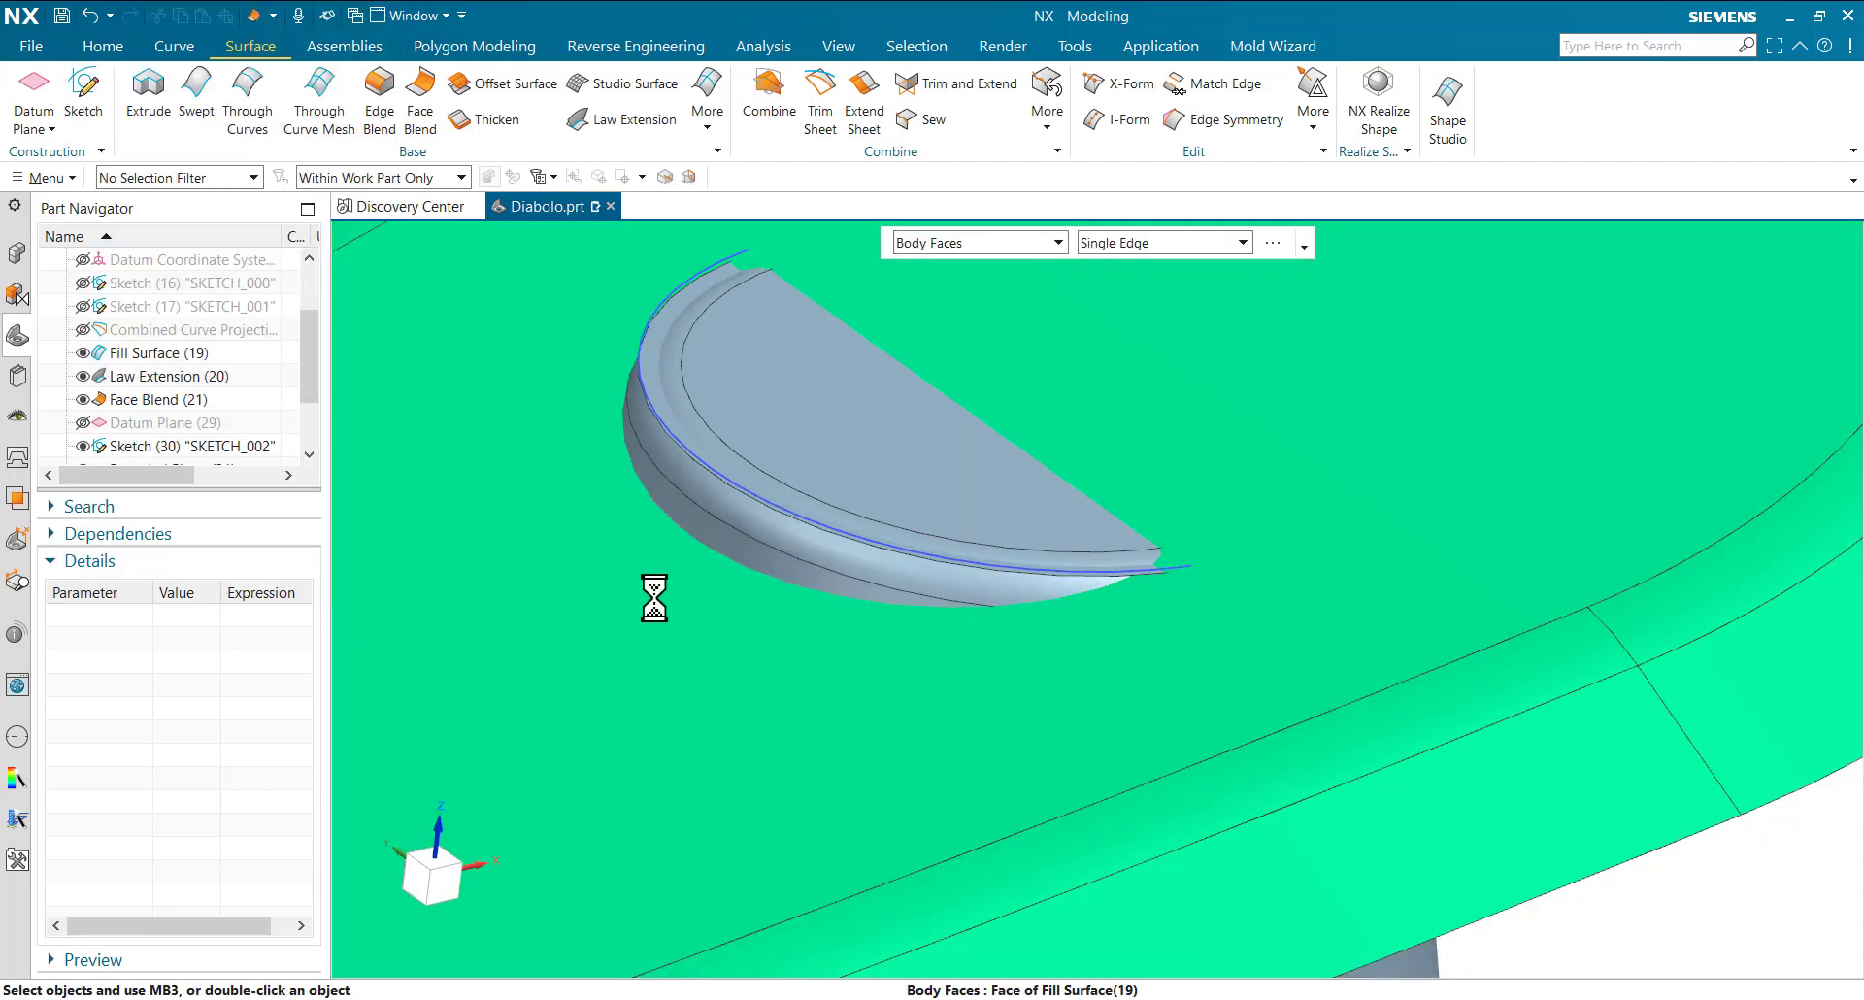
{"action": "scroll", "coordinate": [811, 575], "scroll_direction": "down", "scroll_amount": 5}
{"action": "mouse_move", "coordinate": [812, 575]}
{"action": "middle_mouse_down"}
{"action": "mouse_move", "coordinate": [852, 574]}
{"action": "mouse_move", "coordinate": [666, 461]}
{"action": "middle_mouse_up"}
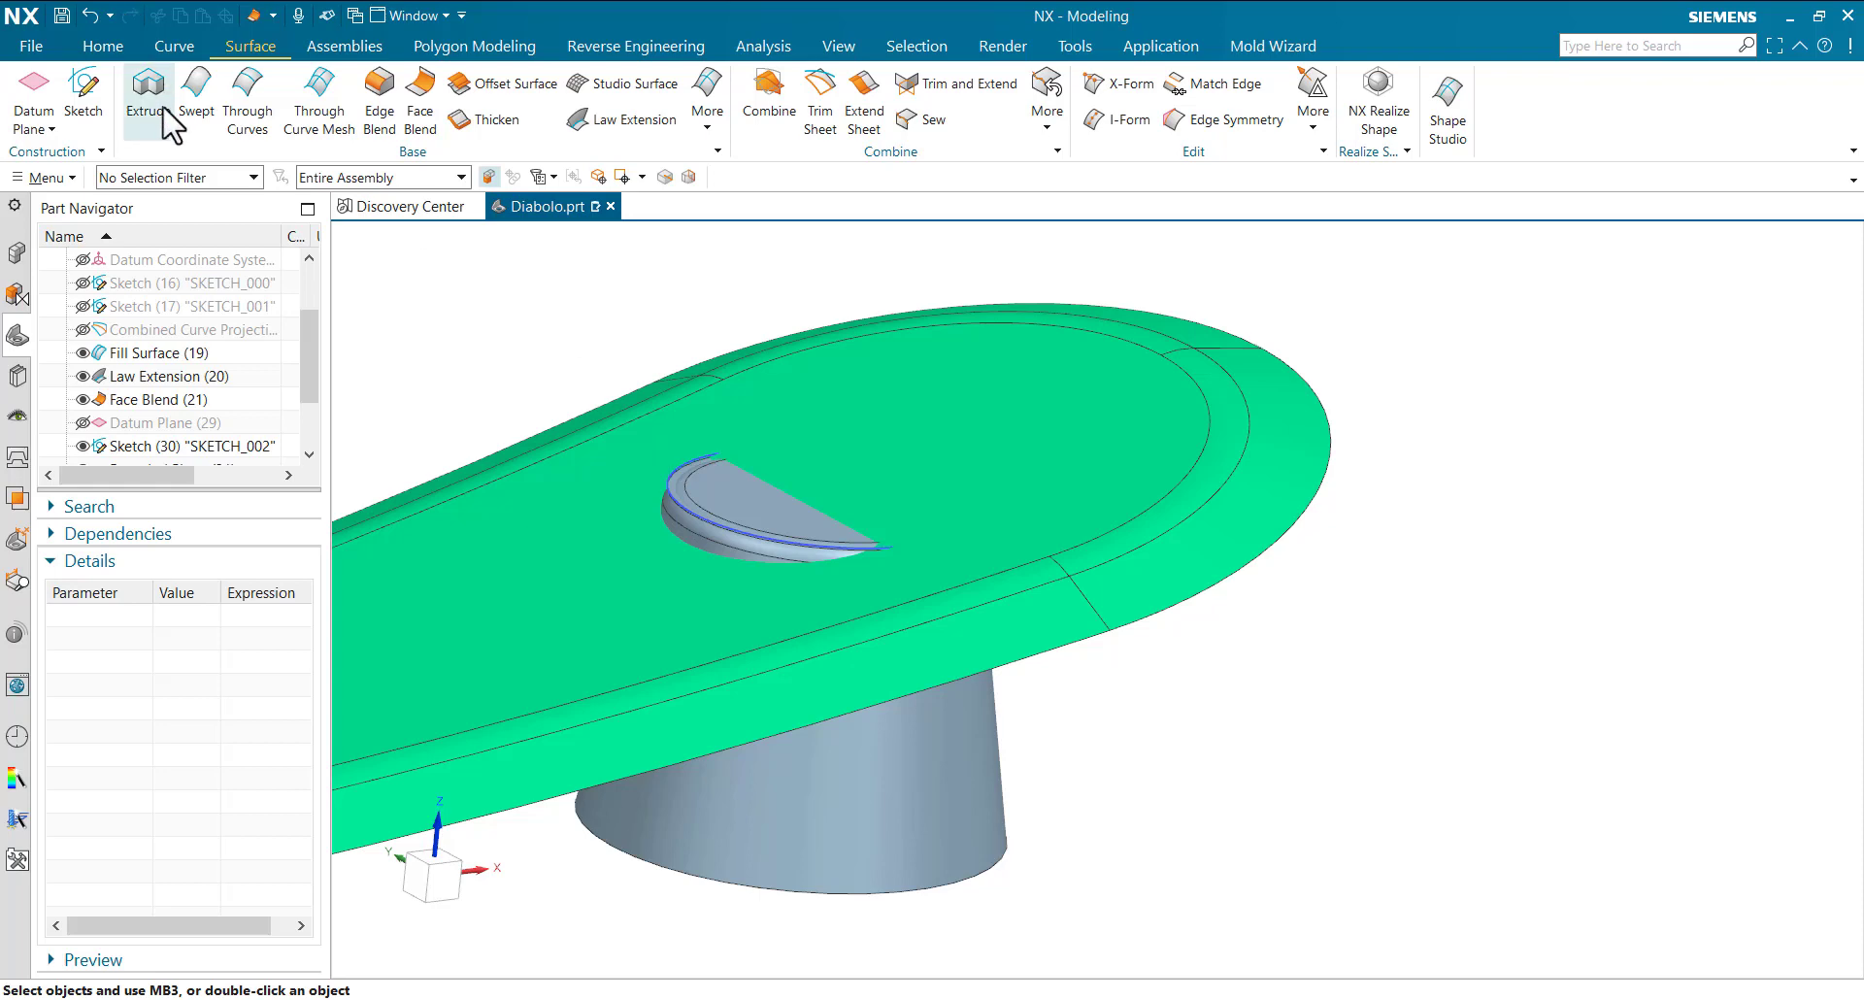
- Extrude the central circular edge upward 165 mm as a sheet with -10° start-limit draft
{"action": "left_click", "coordinate": [145, 97]}
{"action": "left_click", "coordinate": [680, 486]}
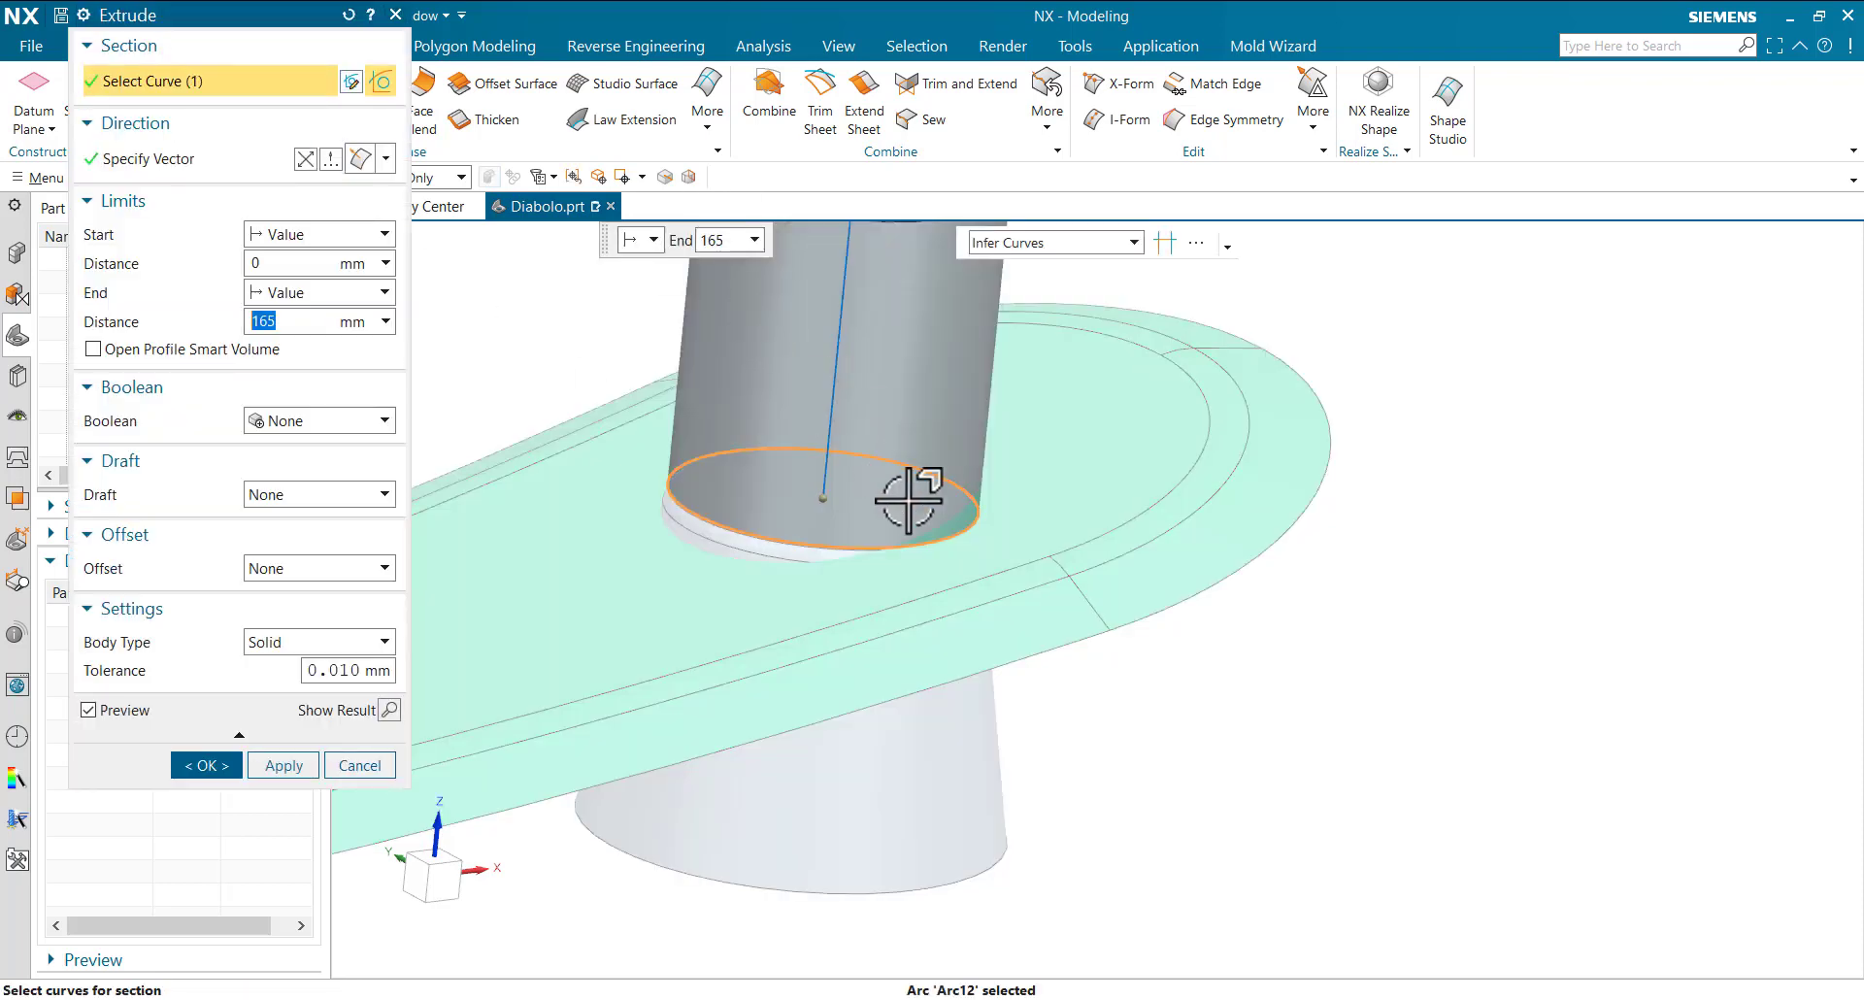
{"action": "left_click", "coordinate": [328, 643]}
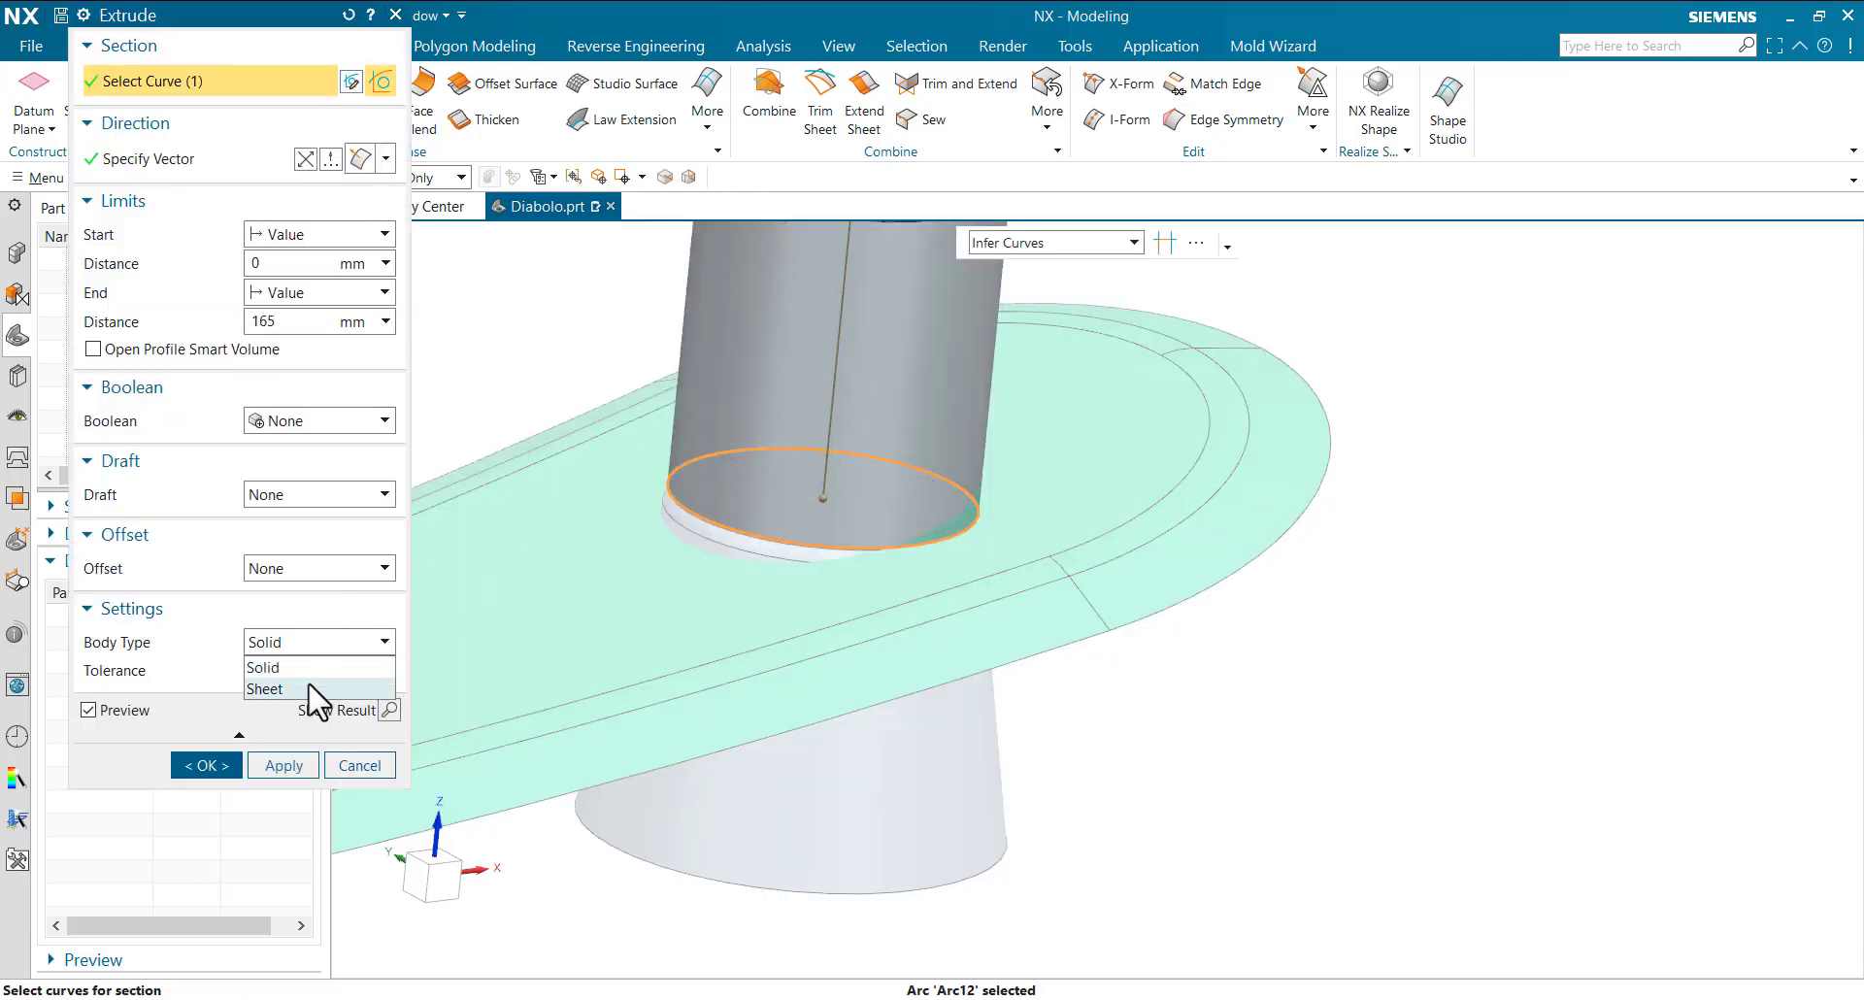
{"action": "left_click", "coordinate": [320, 691]}
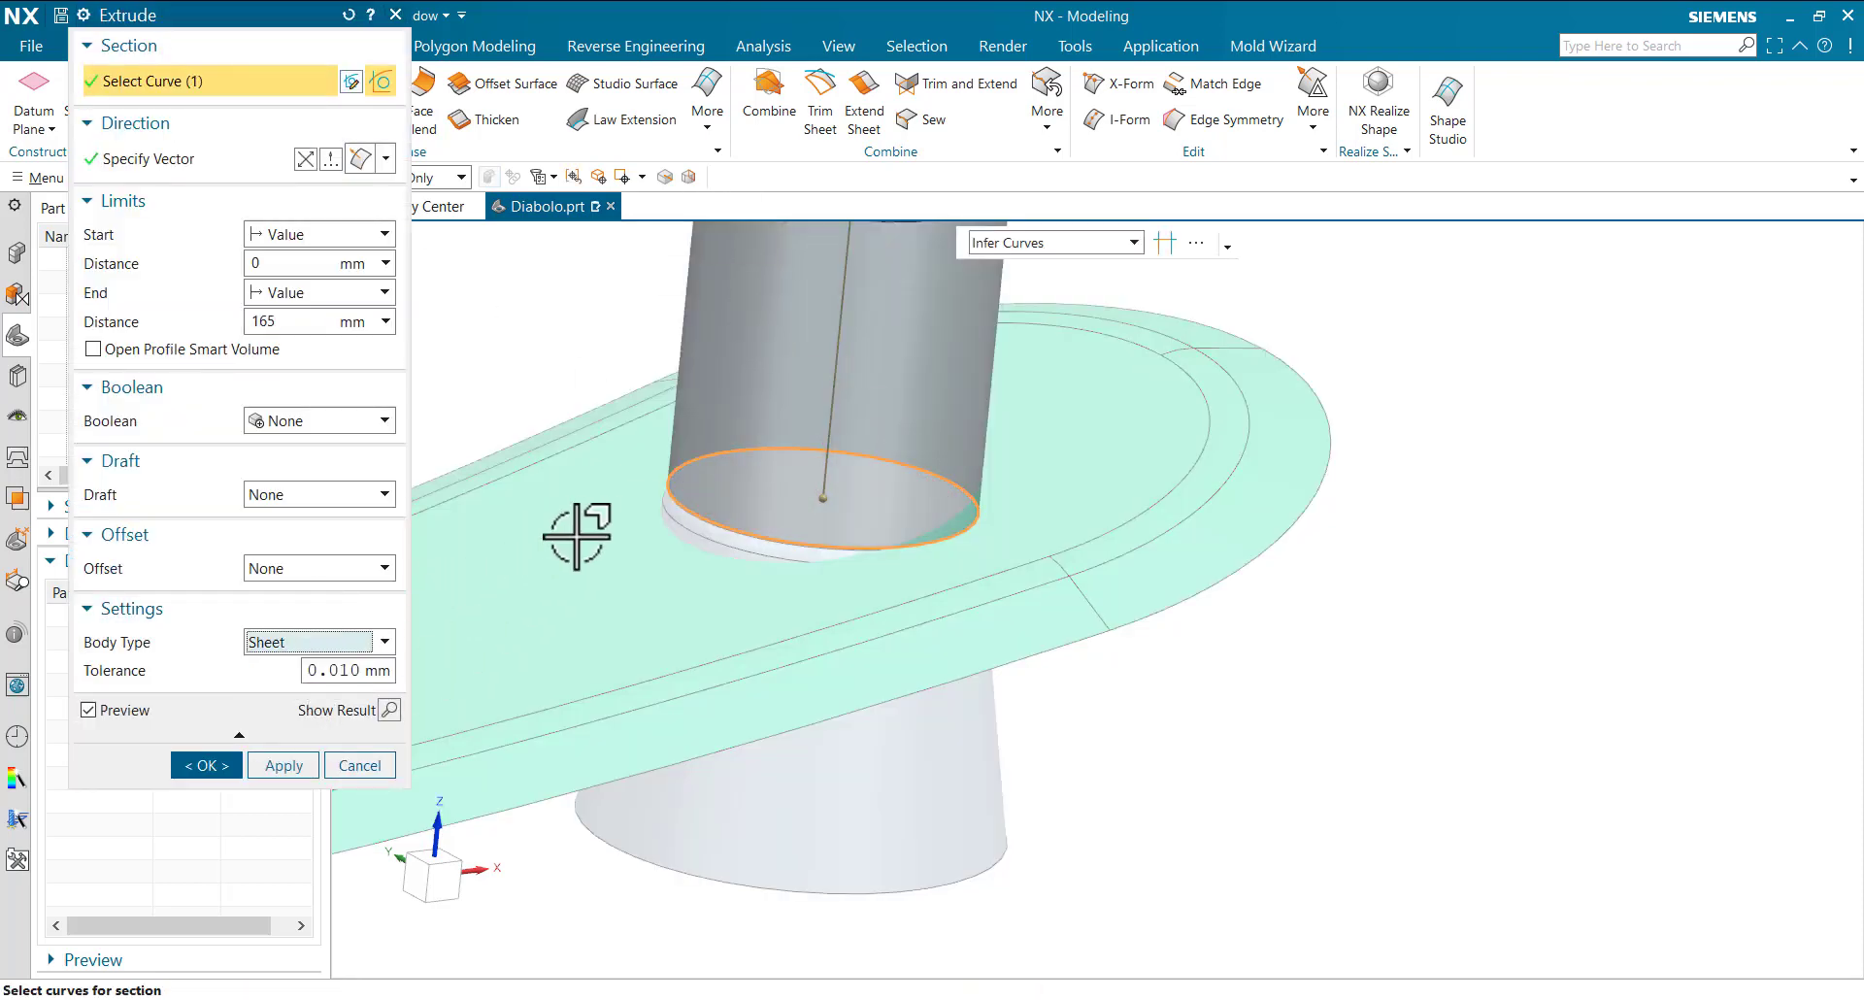
{"action": "left_click", "coordinate": [311, 495]}
{"action": "left_click", "coordinate": [313, 531]}
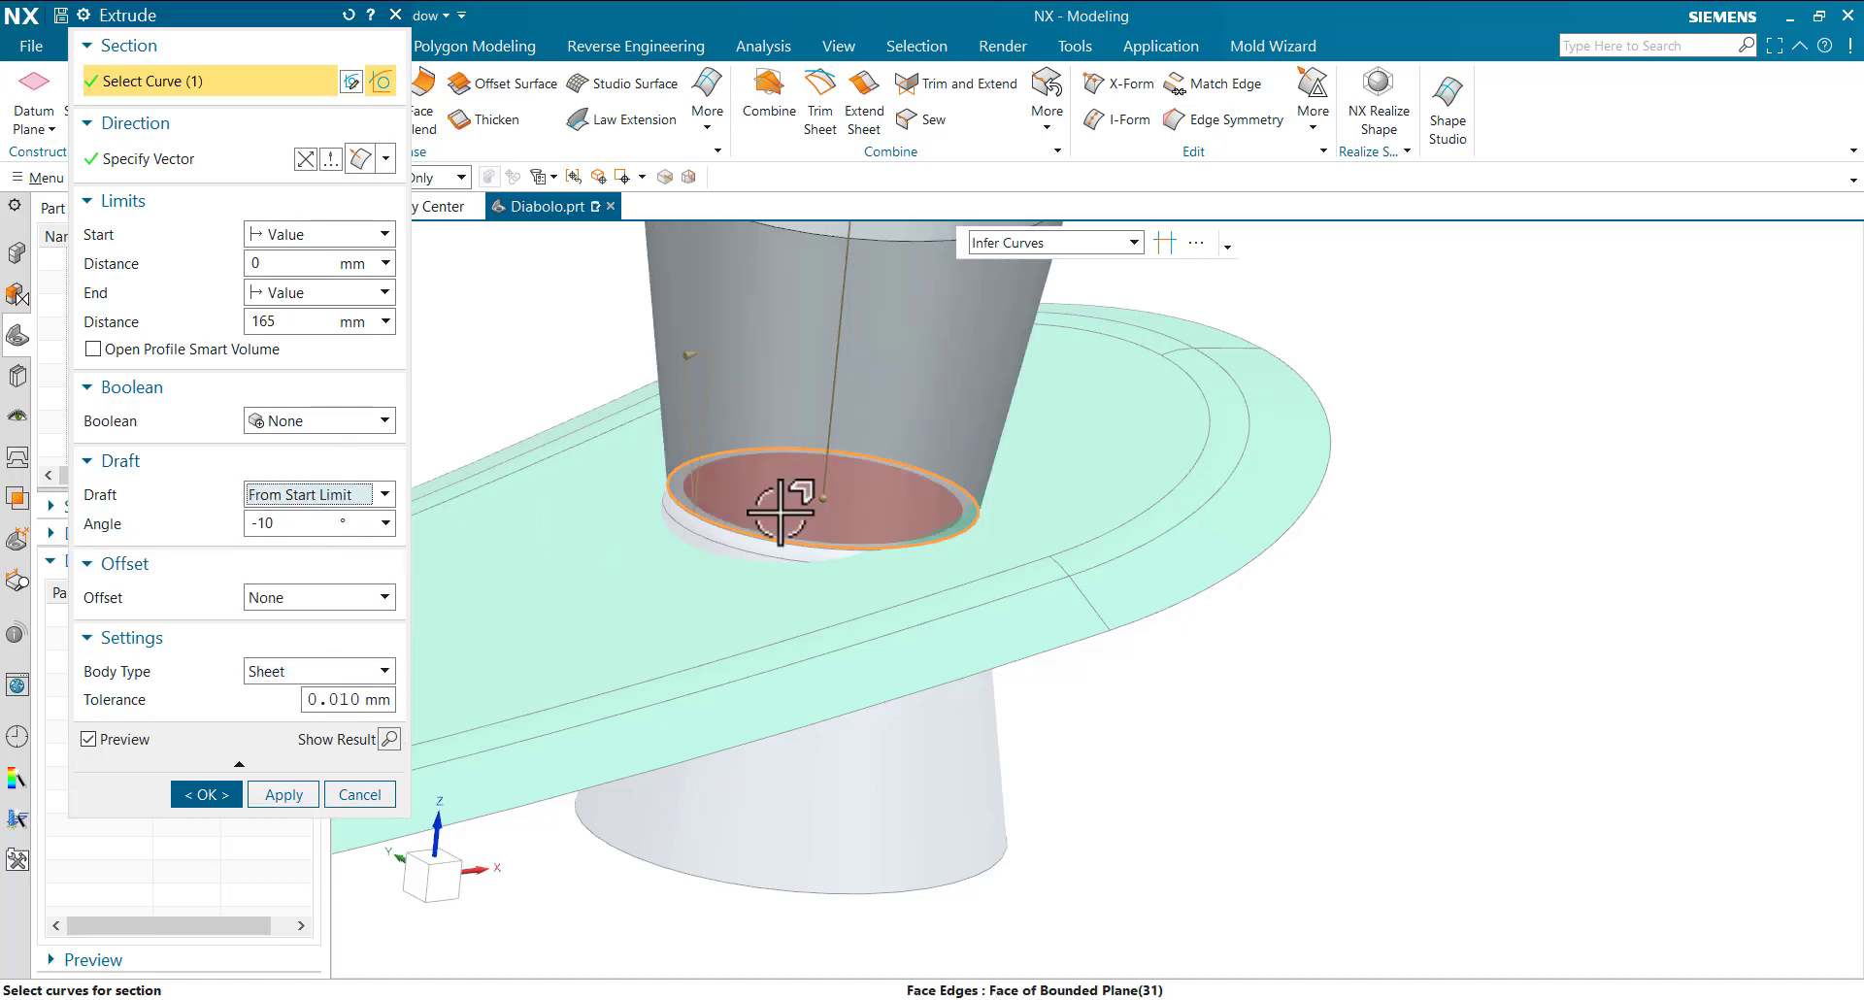
{"action": "middle_click", "coordinate": [736, 576]}
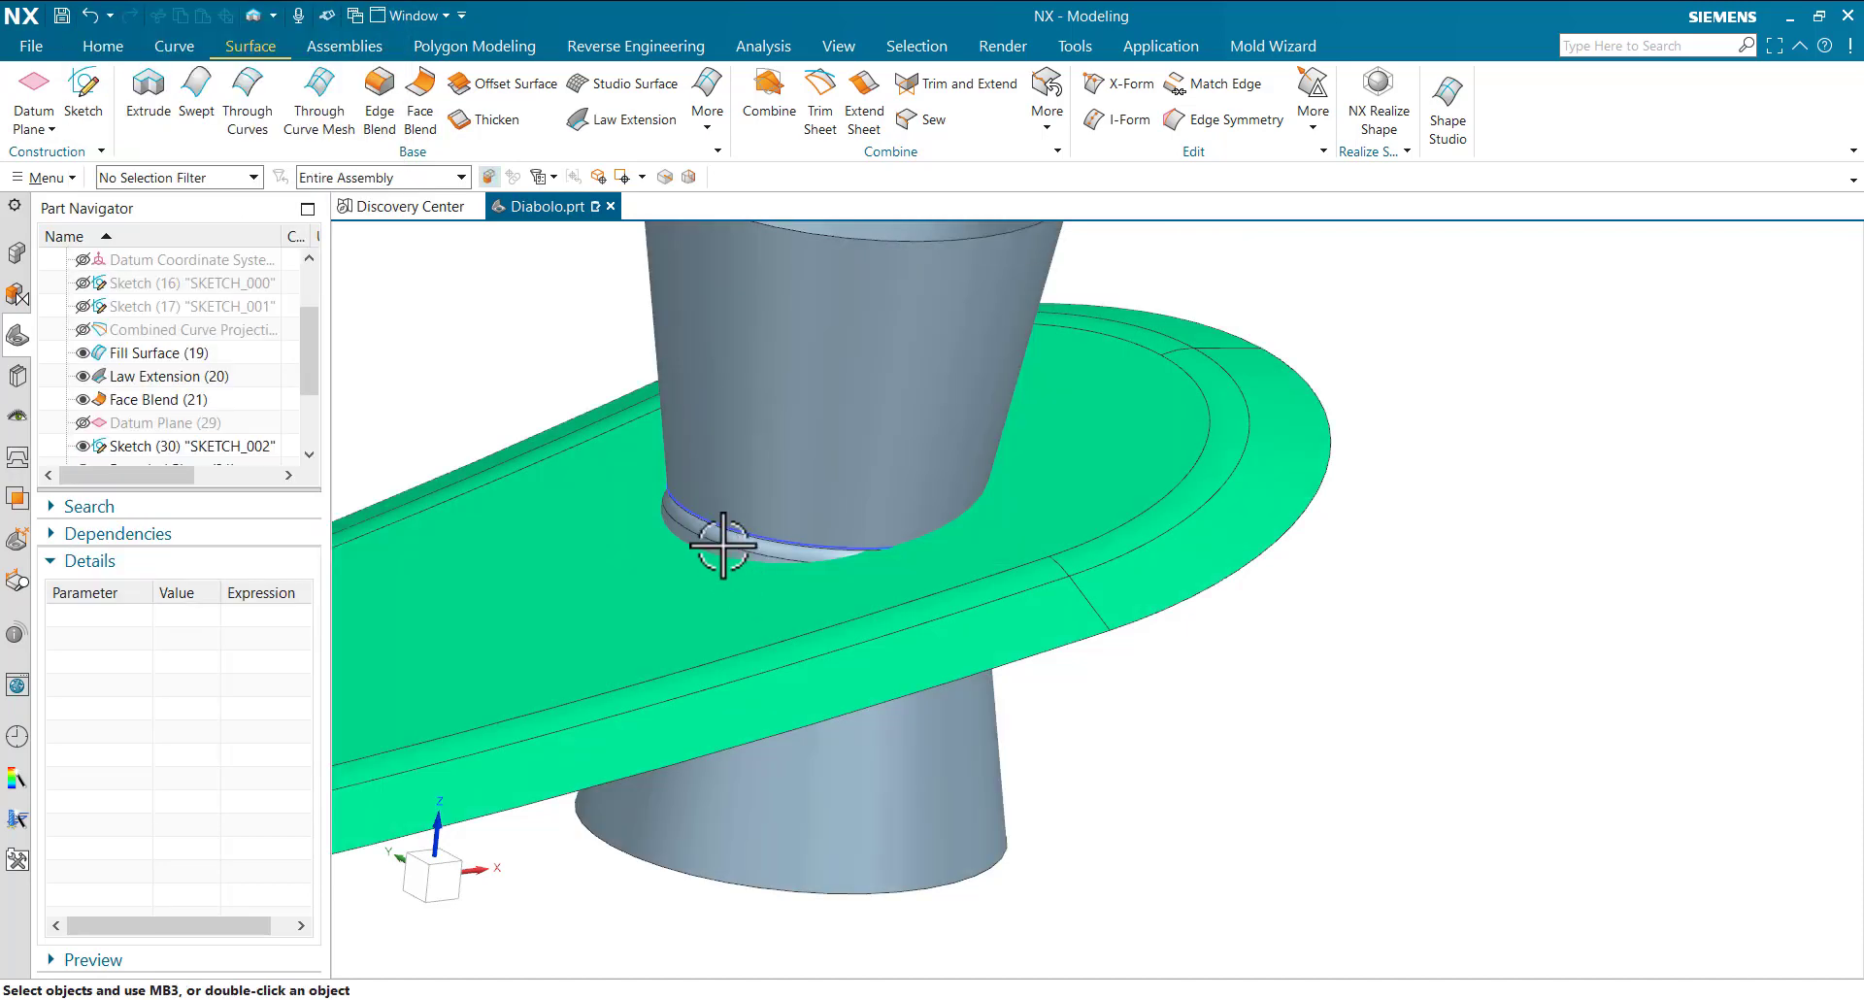
{"action": "middle_click_drag", "start_coordinate": [718, 533], "coordinate": [753, 506]}
{"action": "scroll", "coordinate": [583, 580], "scroll_direction": "up", "scroll_amount": 3}
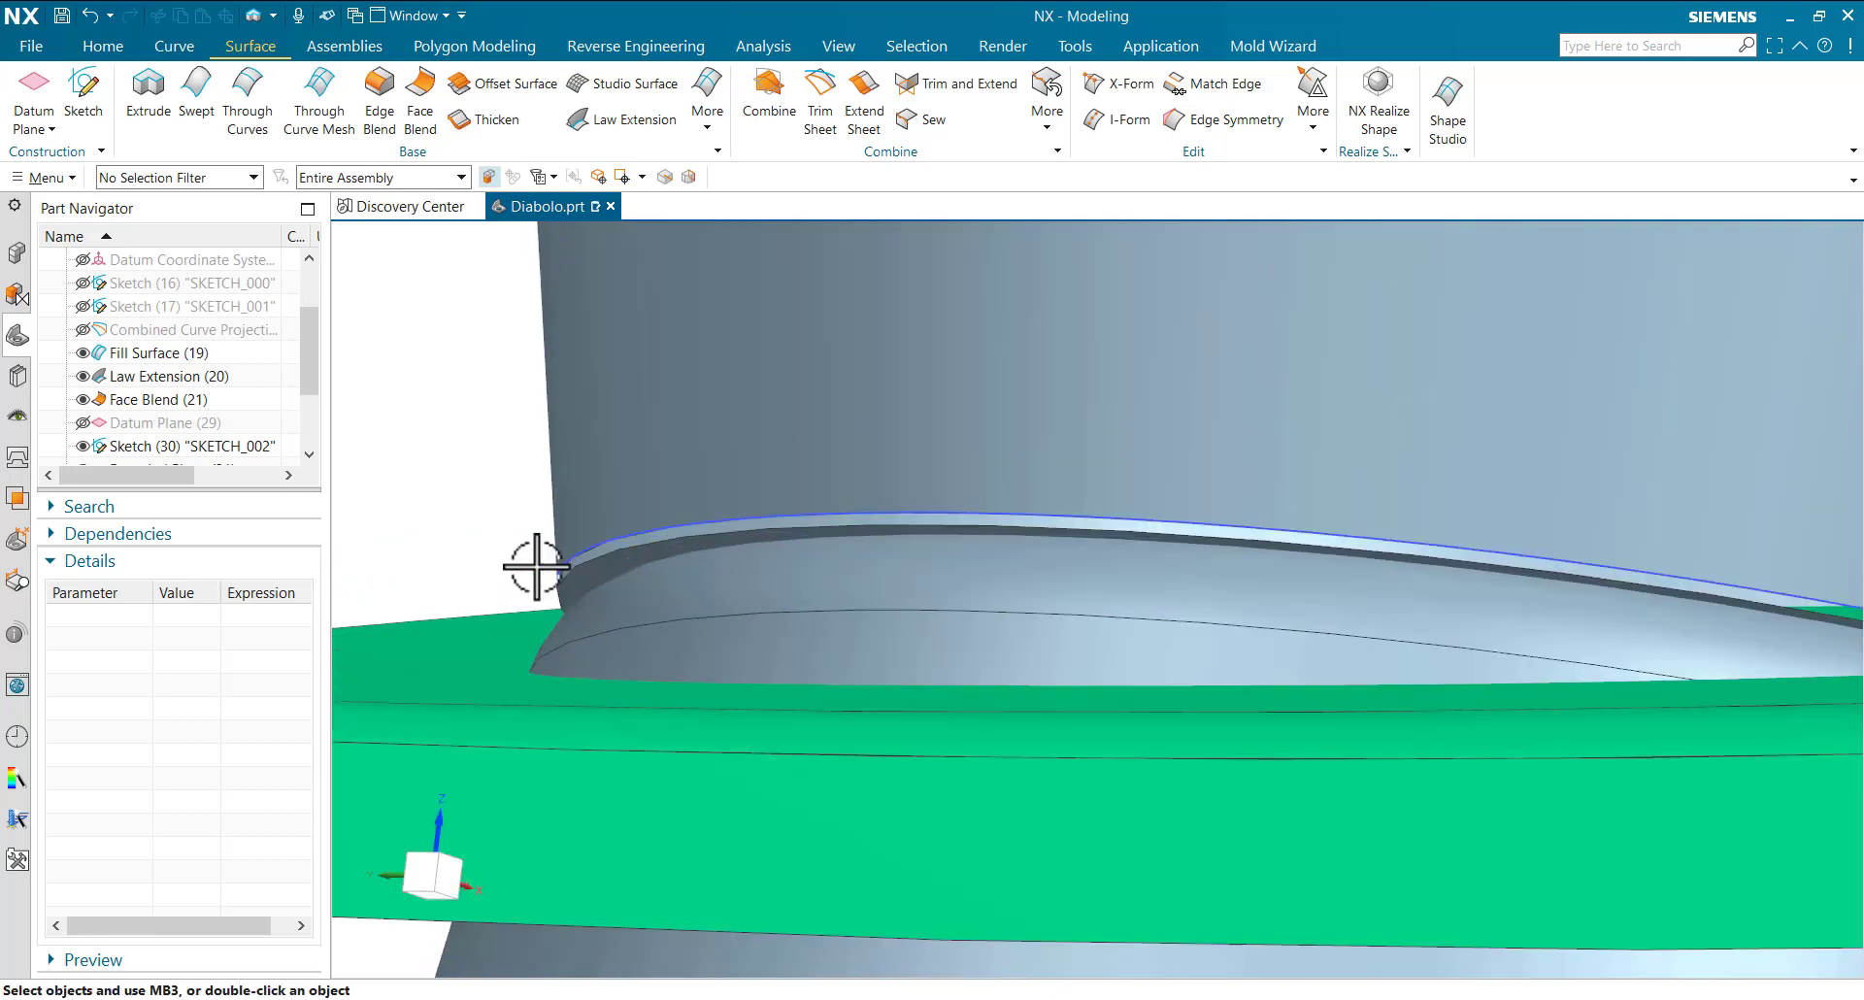
{"action": "scroll", "coordinate": [534, 566], "scroll_direction": "up", "scroll_amount": 1}
{"action": "scroll", "coordinate": [566, 566], "scroll_direction": "up", "scroll_amount": 2}
{"action": "scroll", "coordinate": [621, 572], "scroll_direction": "up", "scroll_amount": 2}
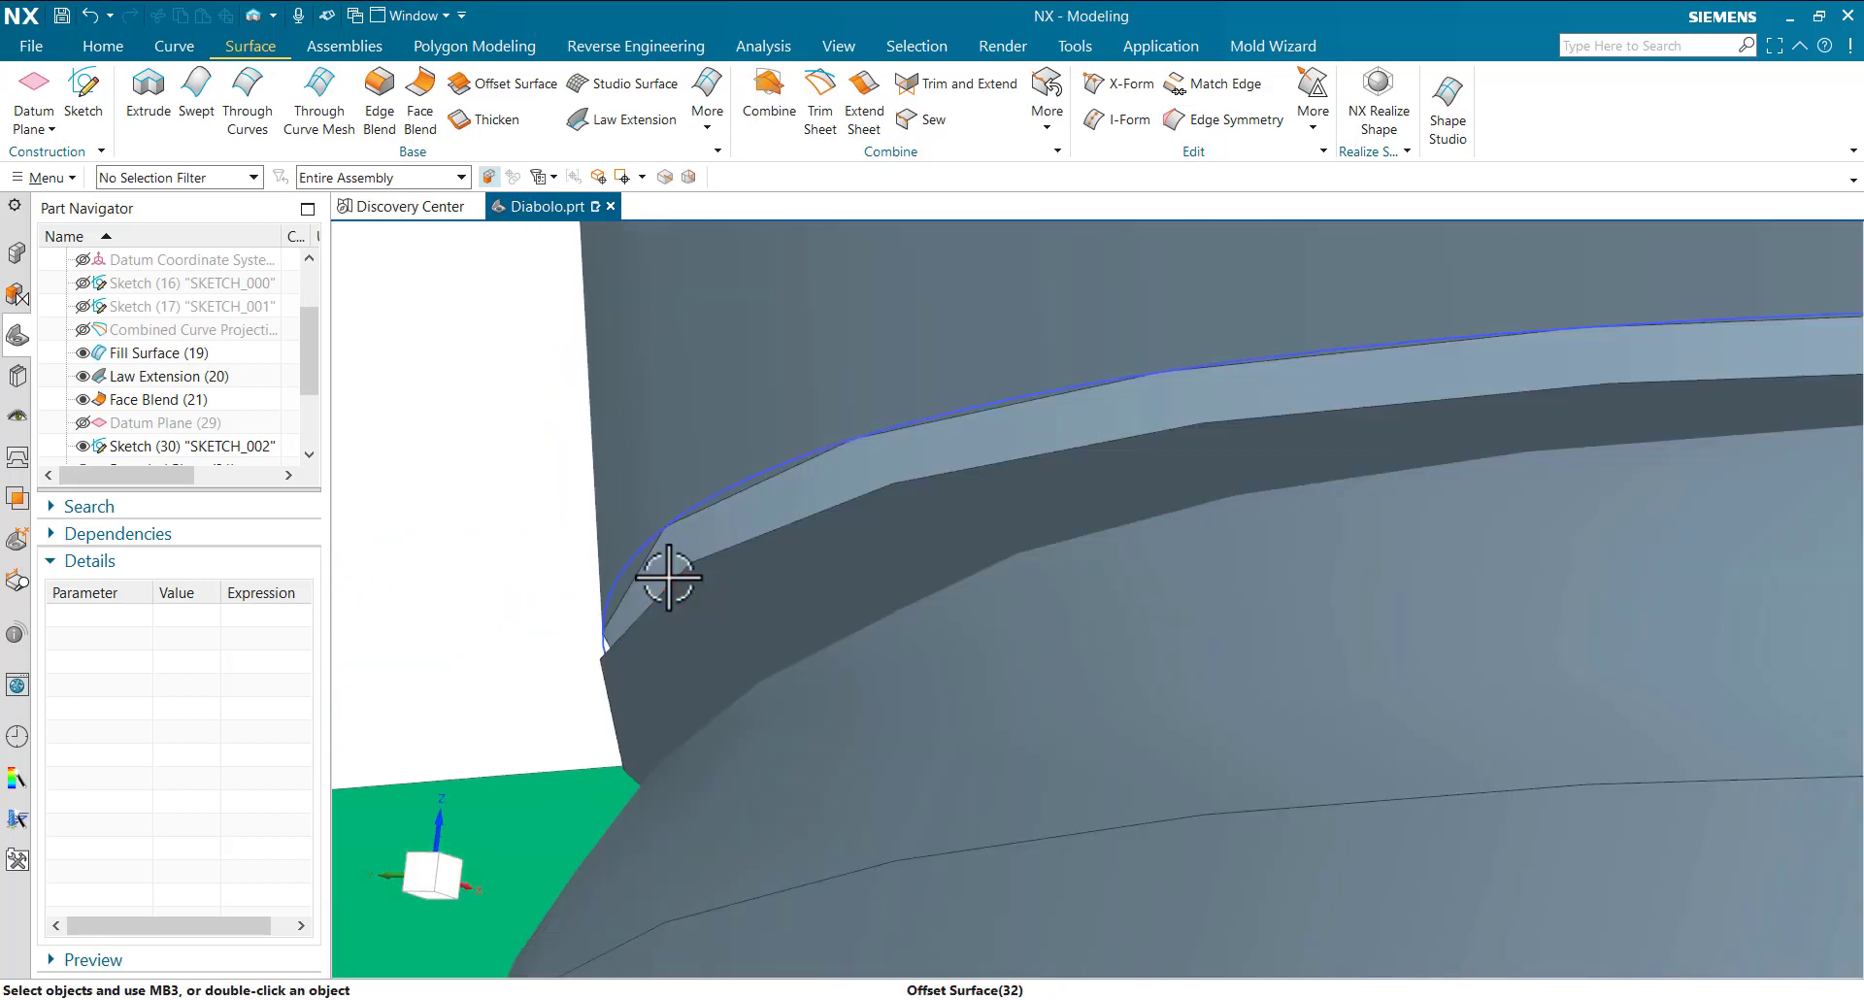
{"action": "middle_click_drag", "start_coordinate": [667, 579], "coordinate": [689, 599]}
{"action": "scroll", "coordinate": [699, 543], "scroll_direction": "down", "scroll_amount": 2}
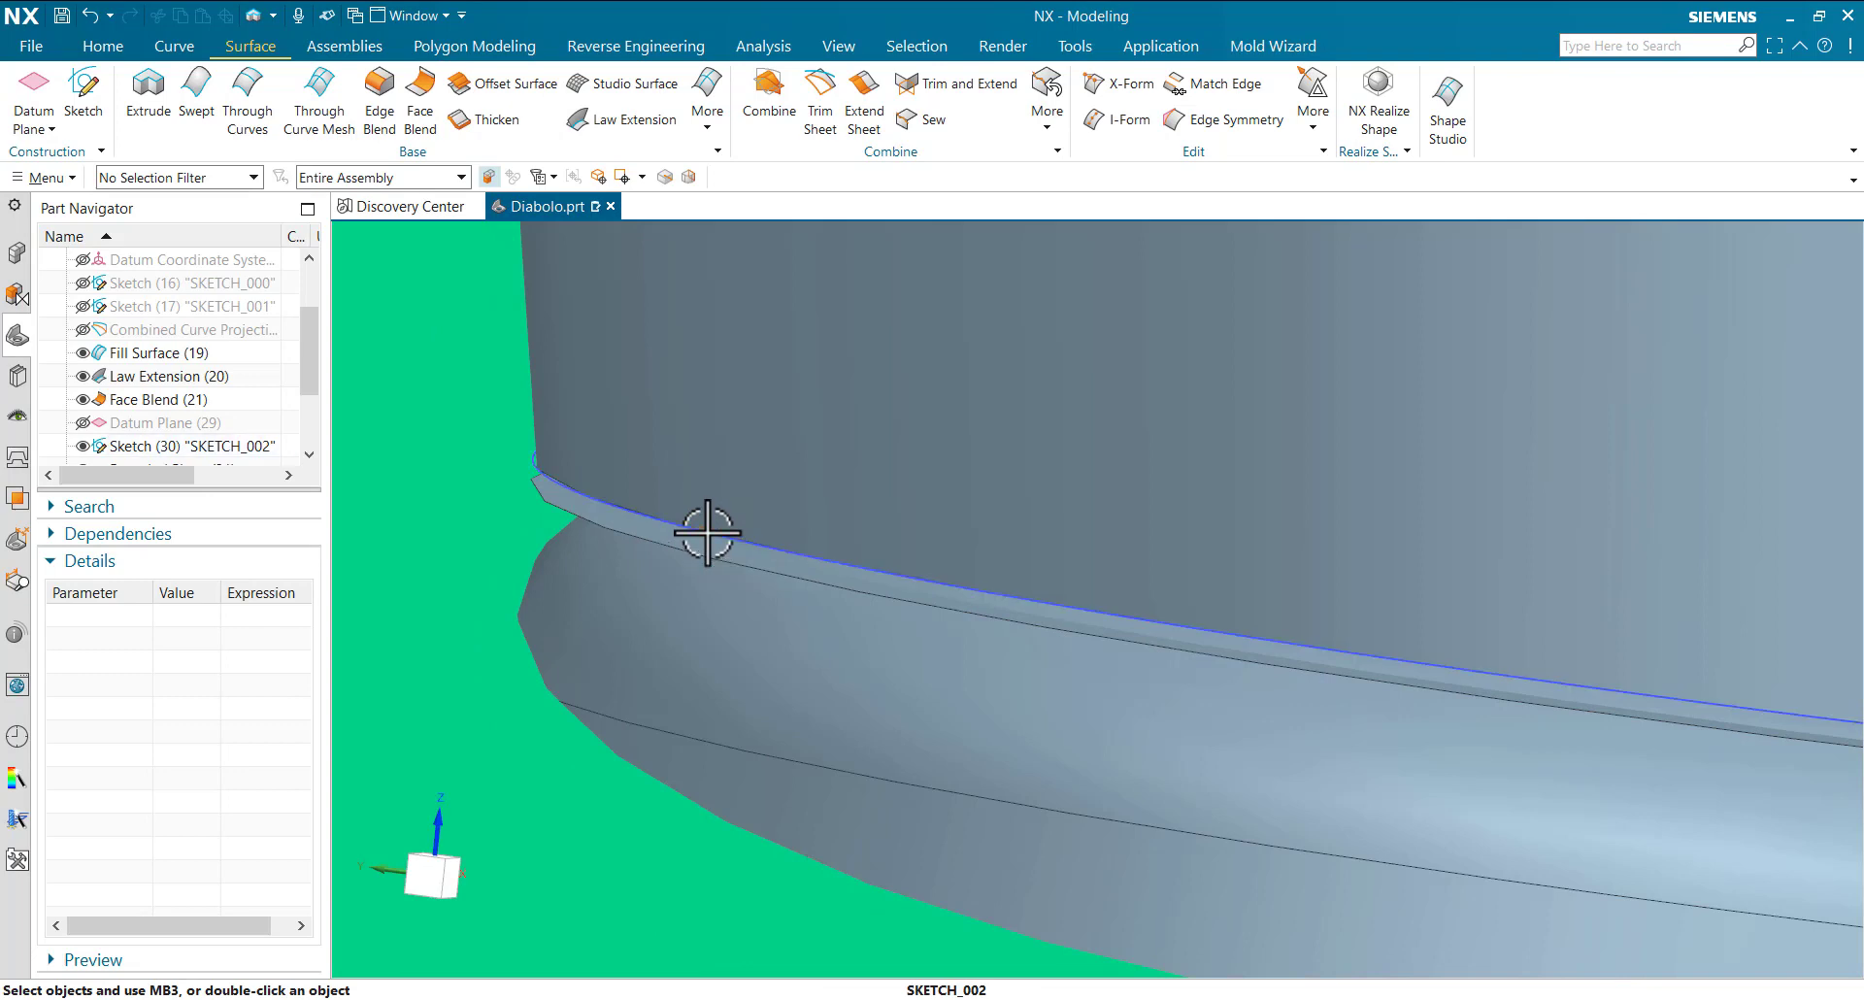
{"action": "middle_click_drag", "start_coordinate": [703, 531], "coordinate": [699, 520]}
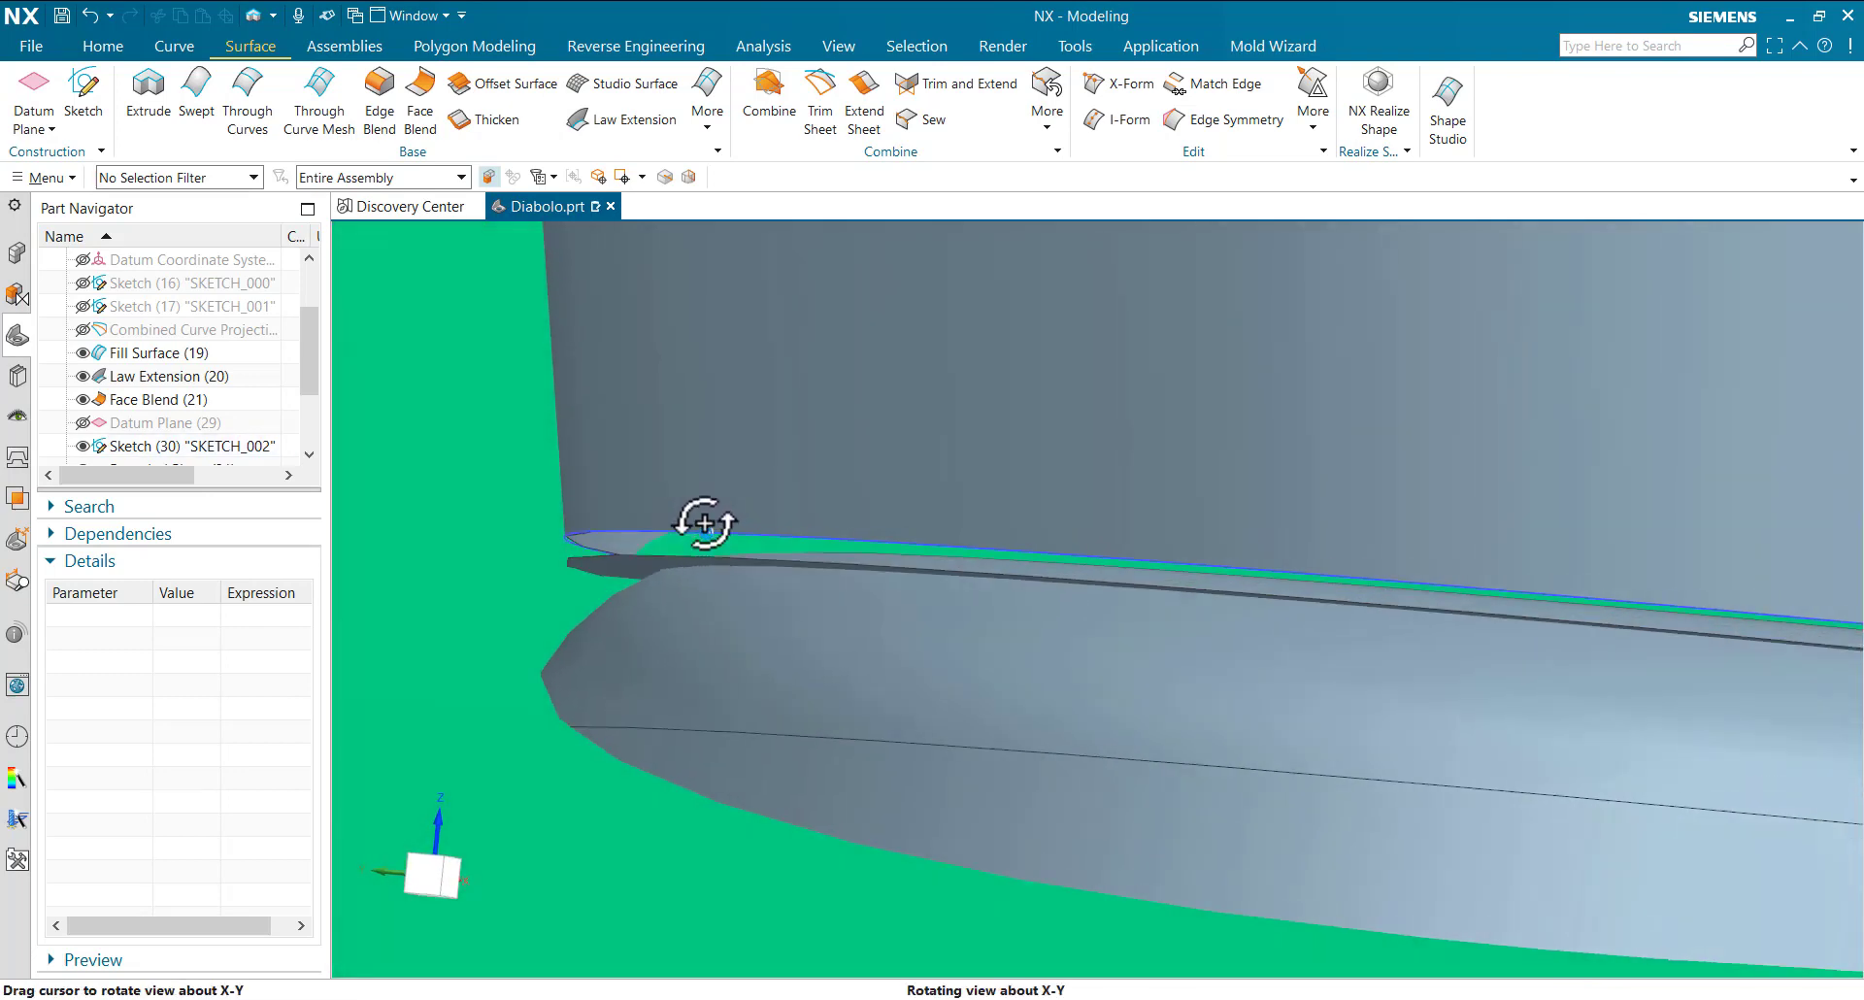
- Redefine Extrude (35)'s section as the single circular arc Arc12 of SKETCH_002
{"action": "left_click", "coordinate": [622, 465]}
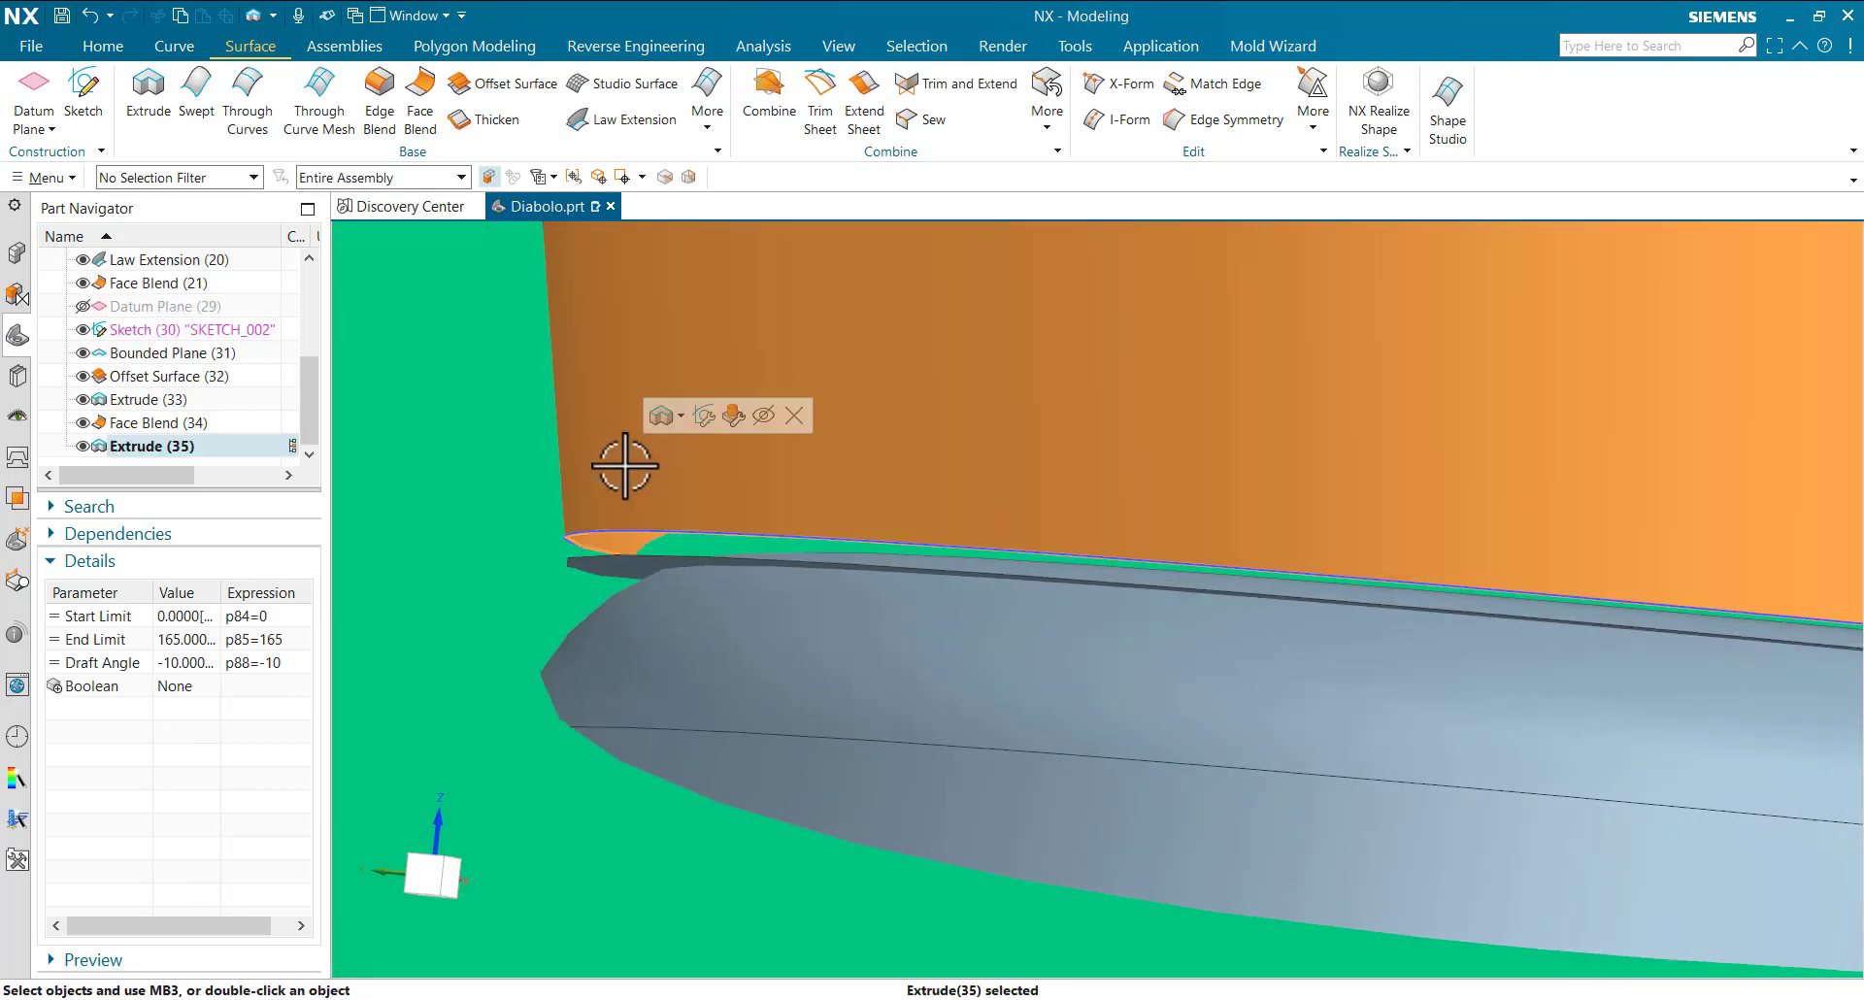
{"action": "key", "text": "Escape"}
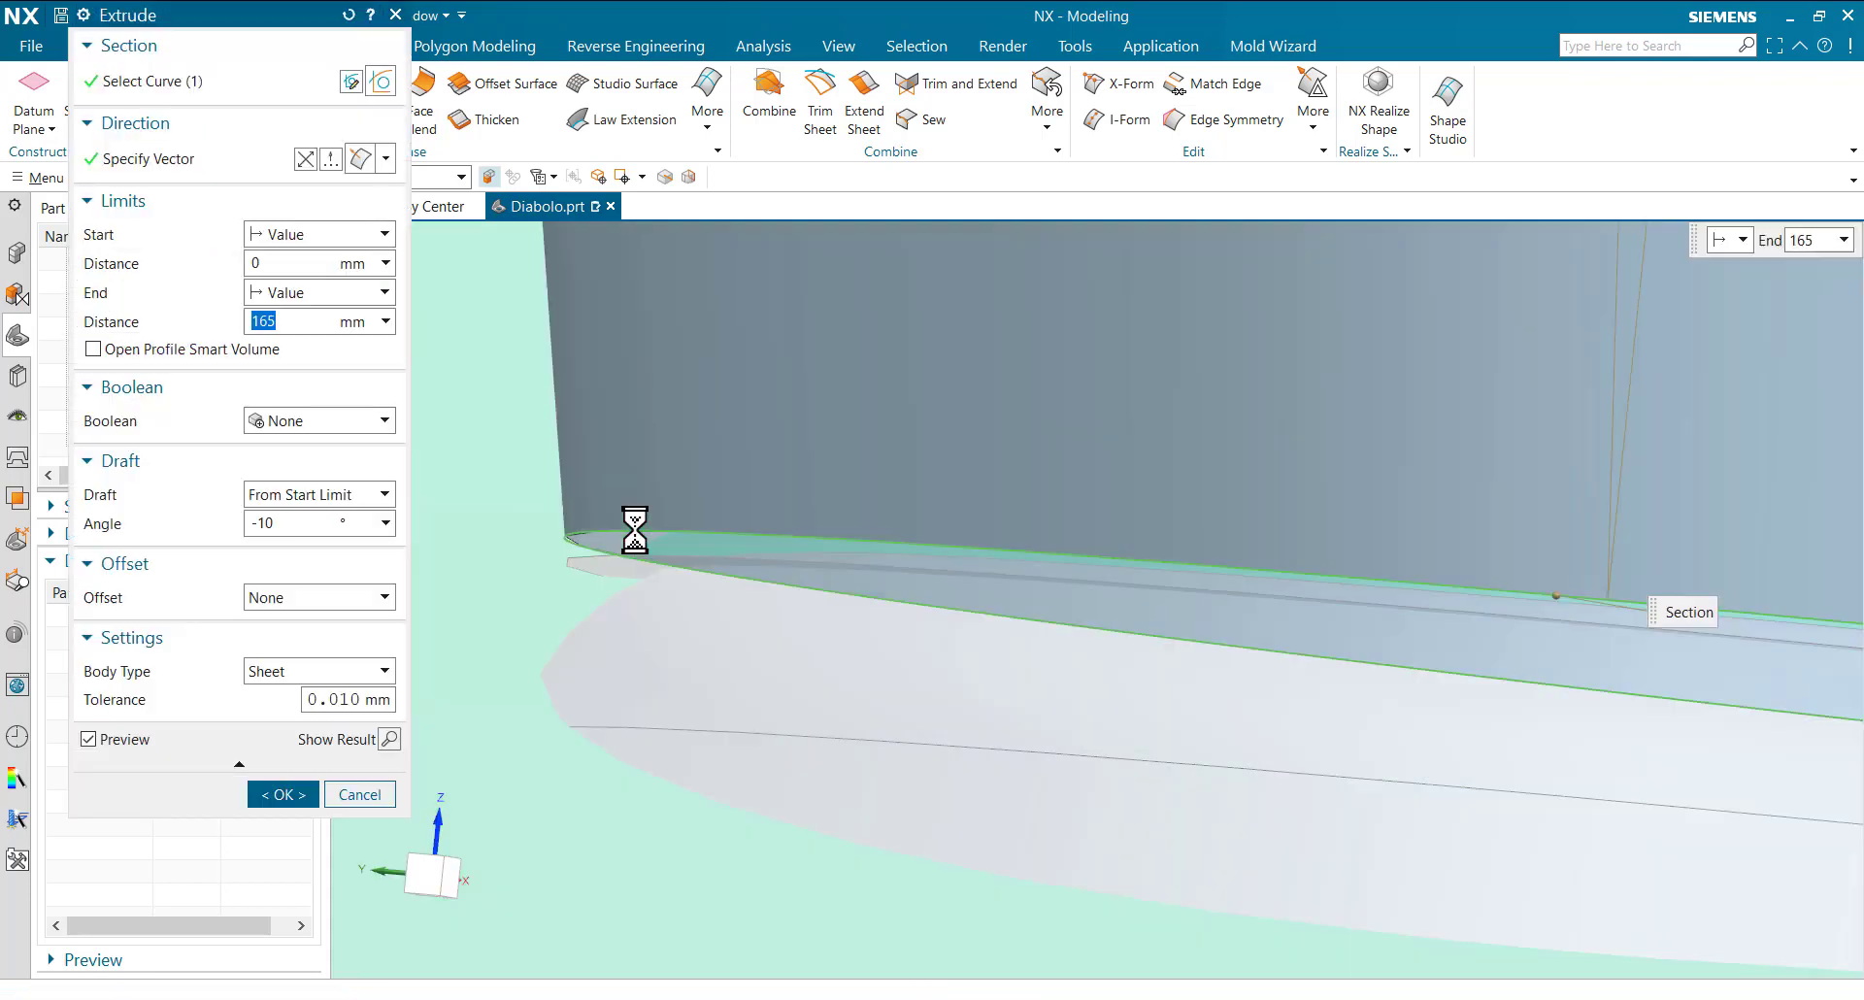
{"action": "left_click", "coordinate": [632, 532], "text": "shift"}
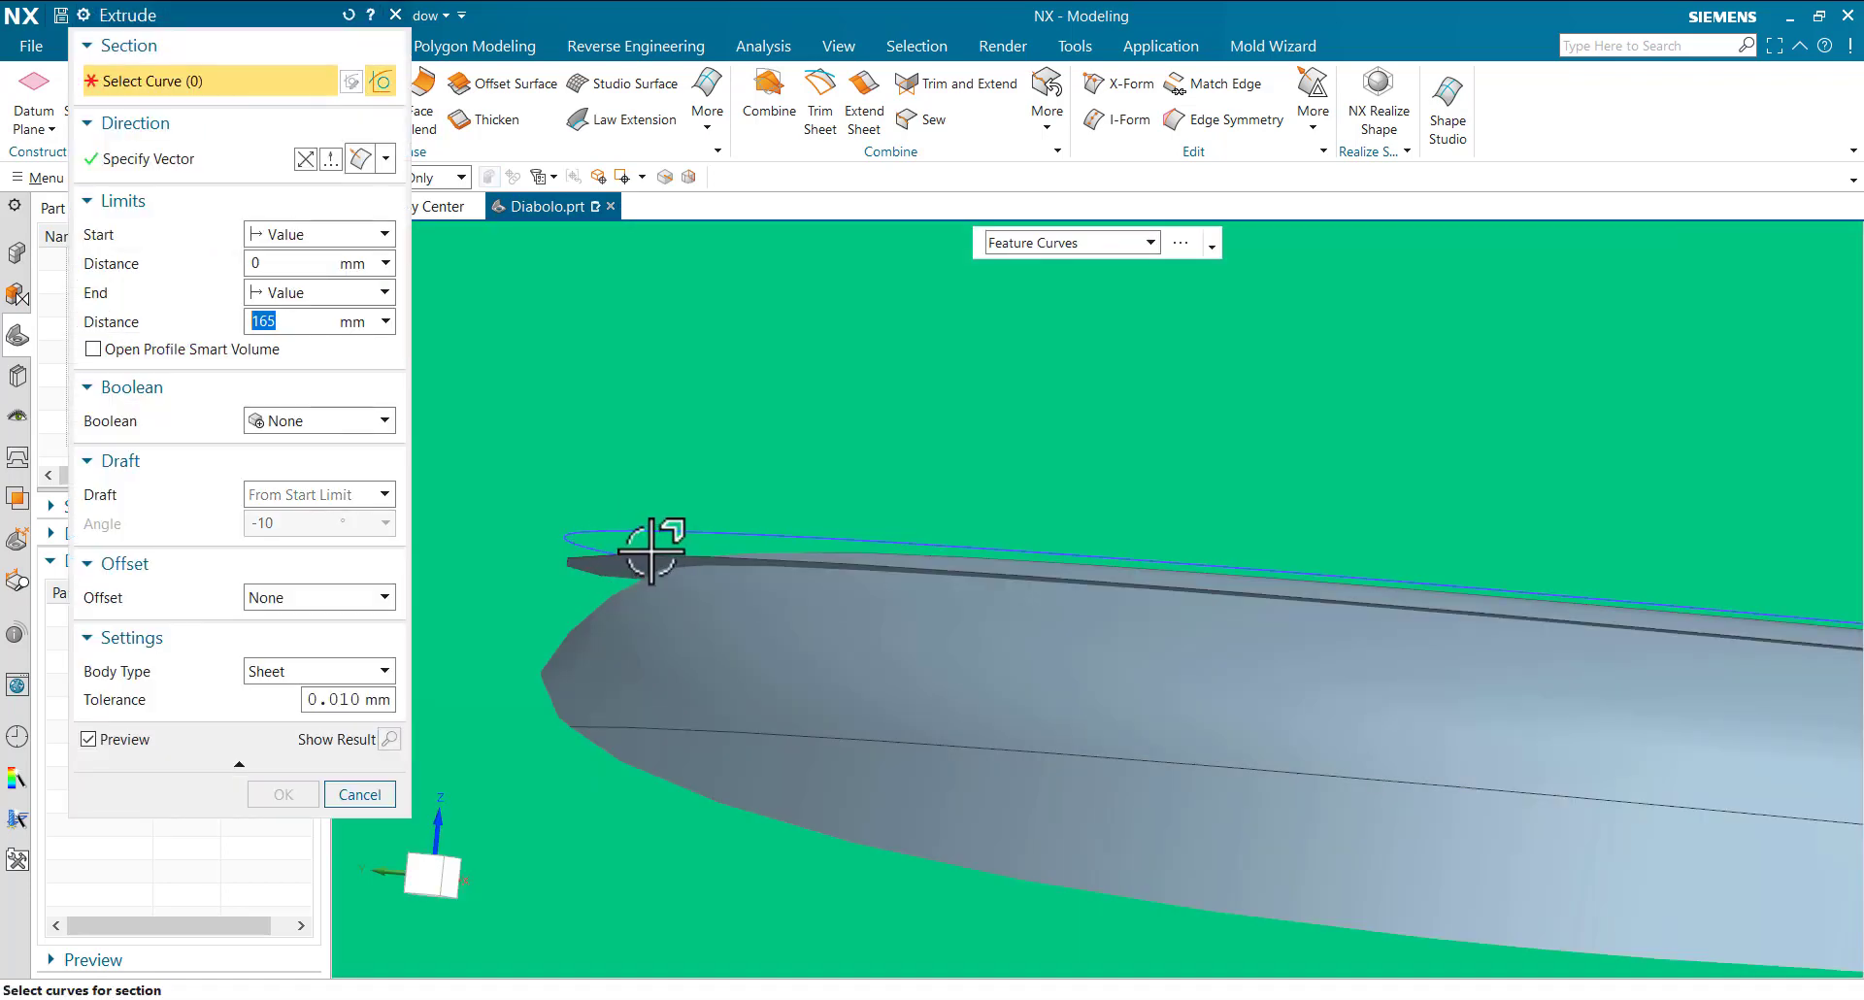
{"action": "right_click", "coordinate": [823, 440]}
{"action": "left_click", "coordinate": [859, 536]}
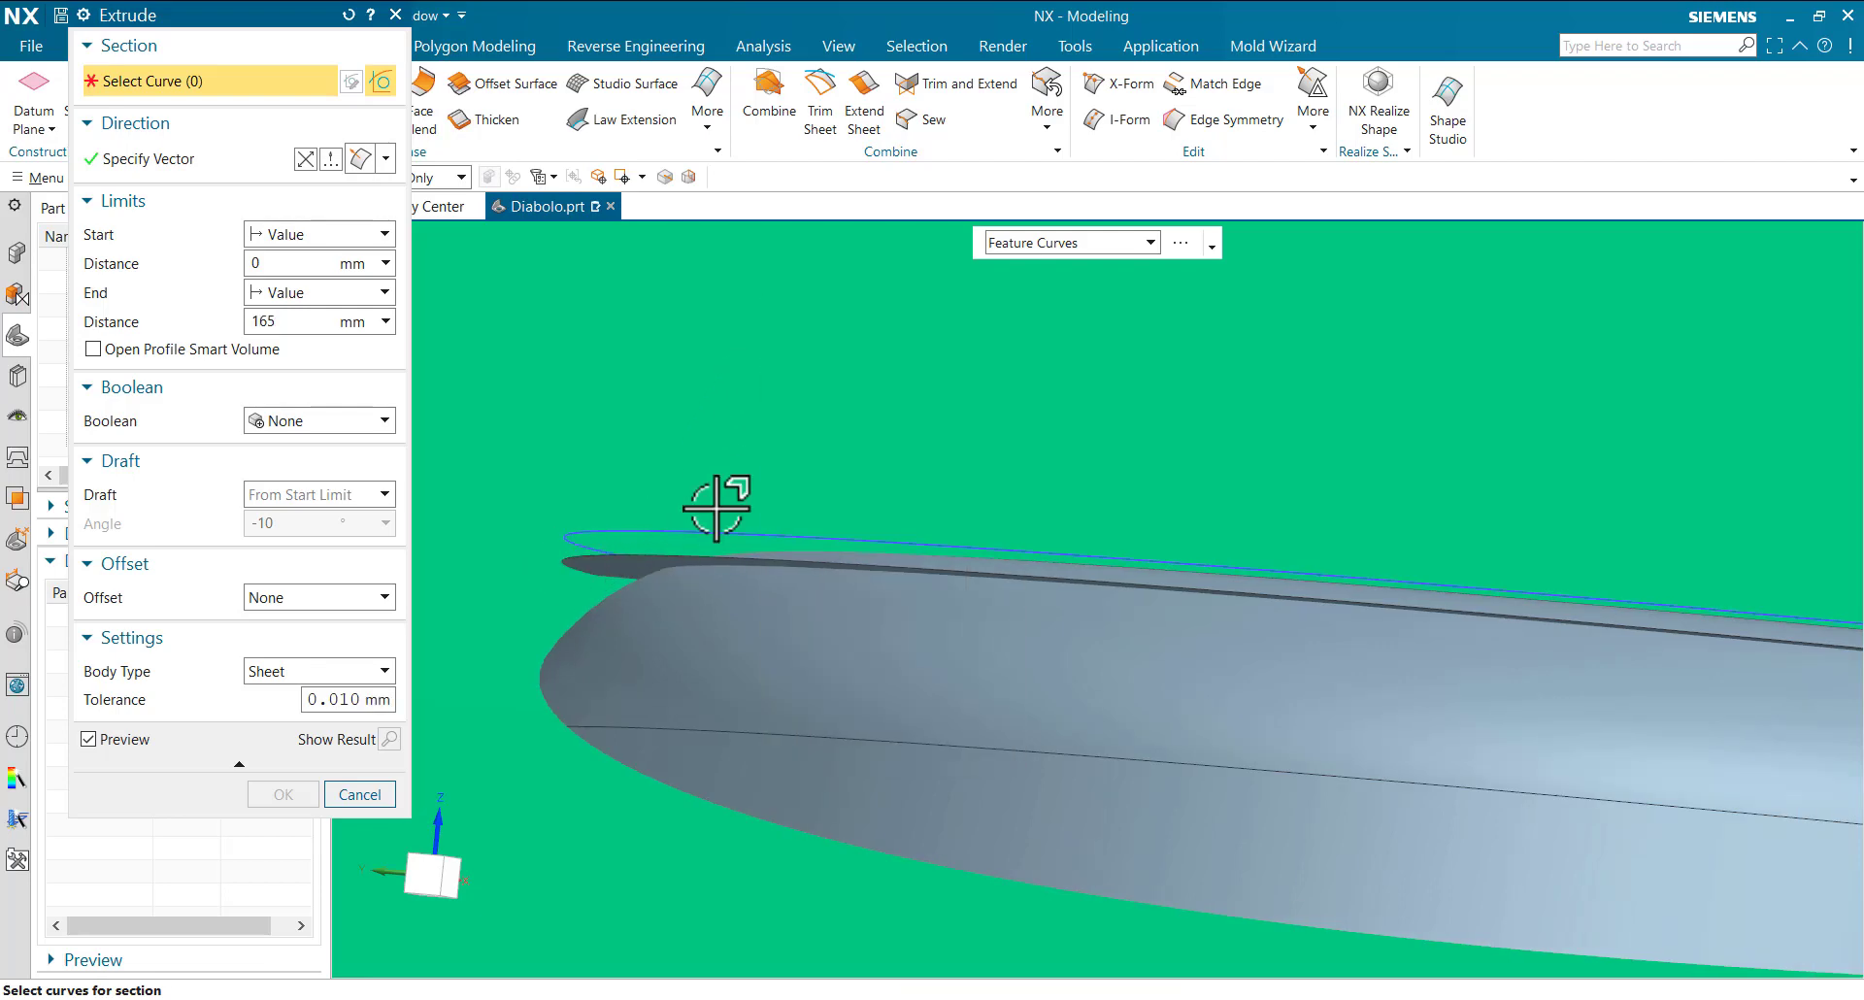
{"action": "left_click", "coordinate": [1053, 245]}
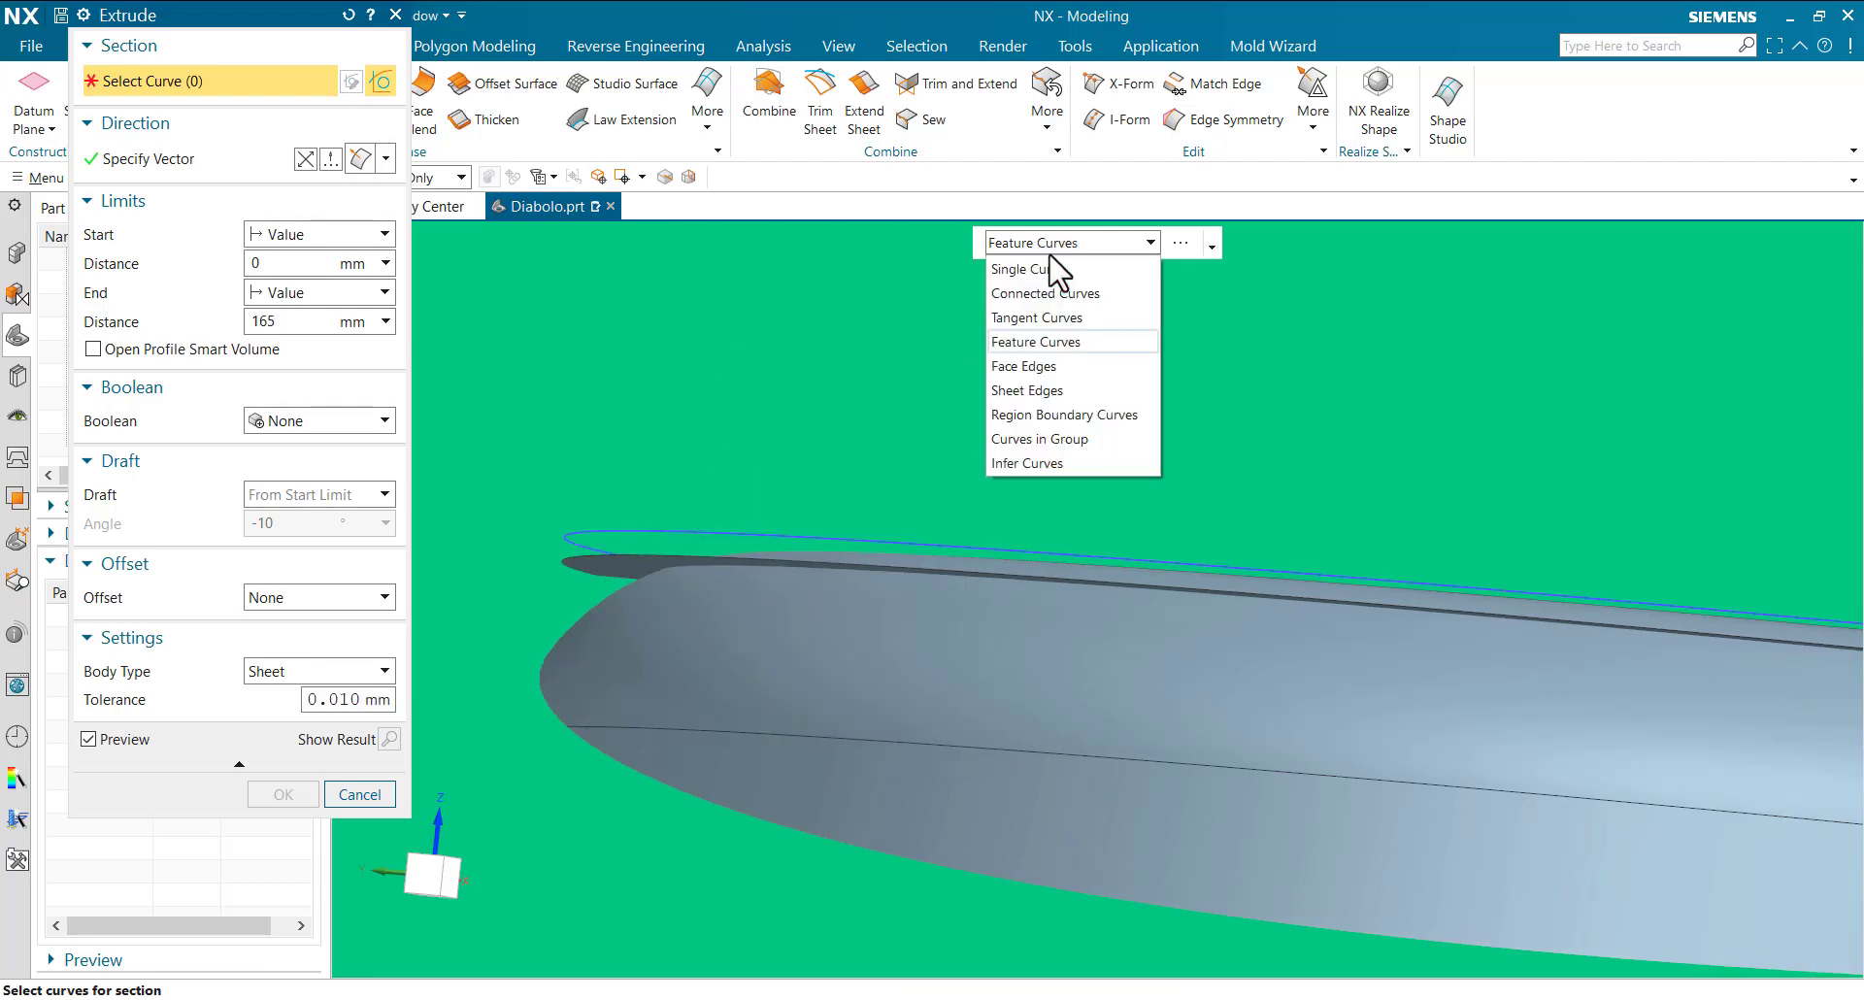
{"action": "left_click", "coordinate": [1019, 270]}
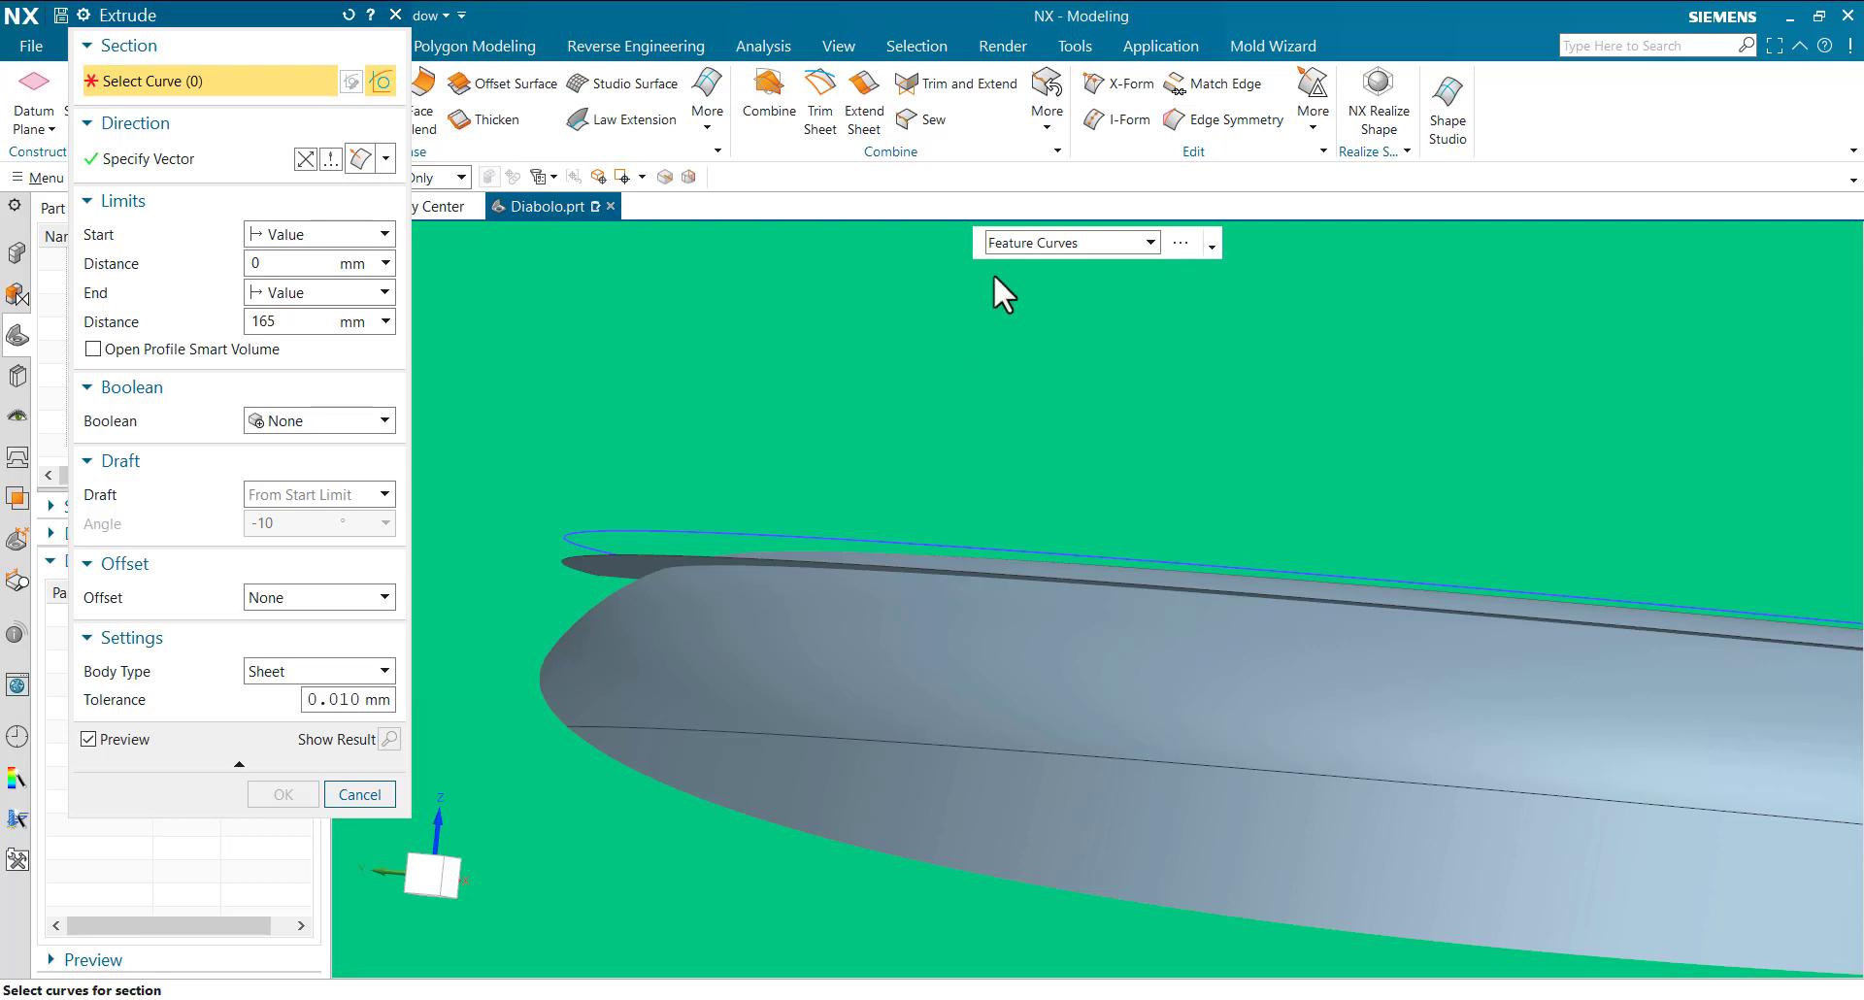
{"action": "left_click", "coordinate": [583, 555]}
{"action": "scroll", "coordinate": [713, 512], "scroll_direction": "down", "scroll_amount": 1}
{"action": "scroll", "coordinate": [718, 515], "scroll_direction": "down", "scroll_amount": 3}
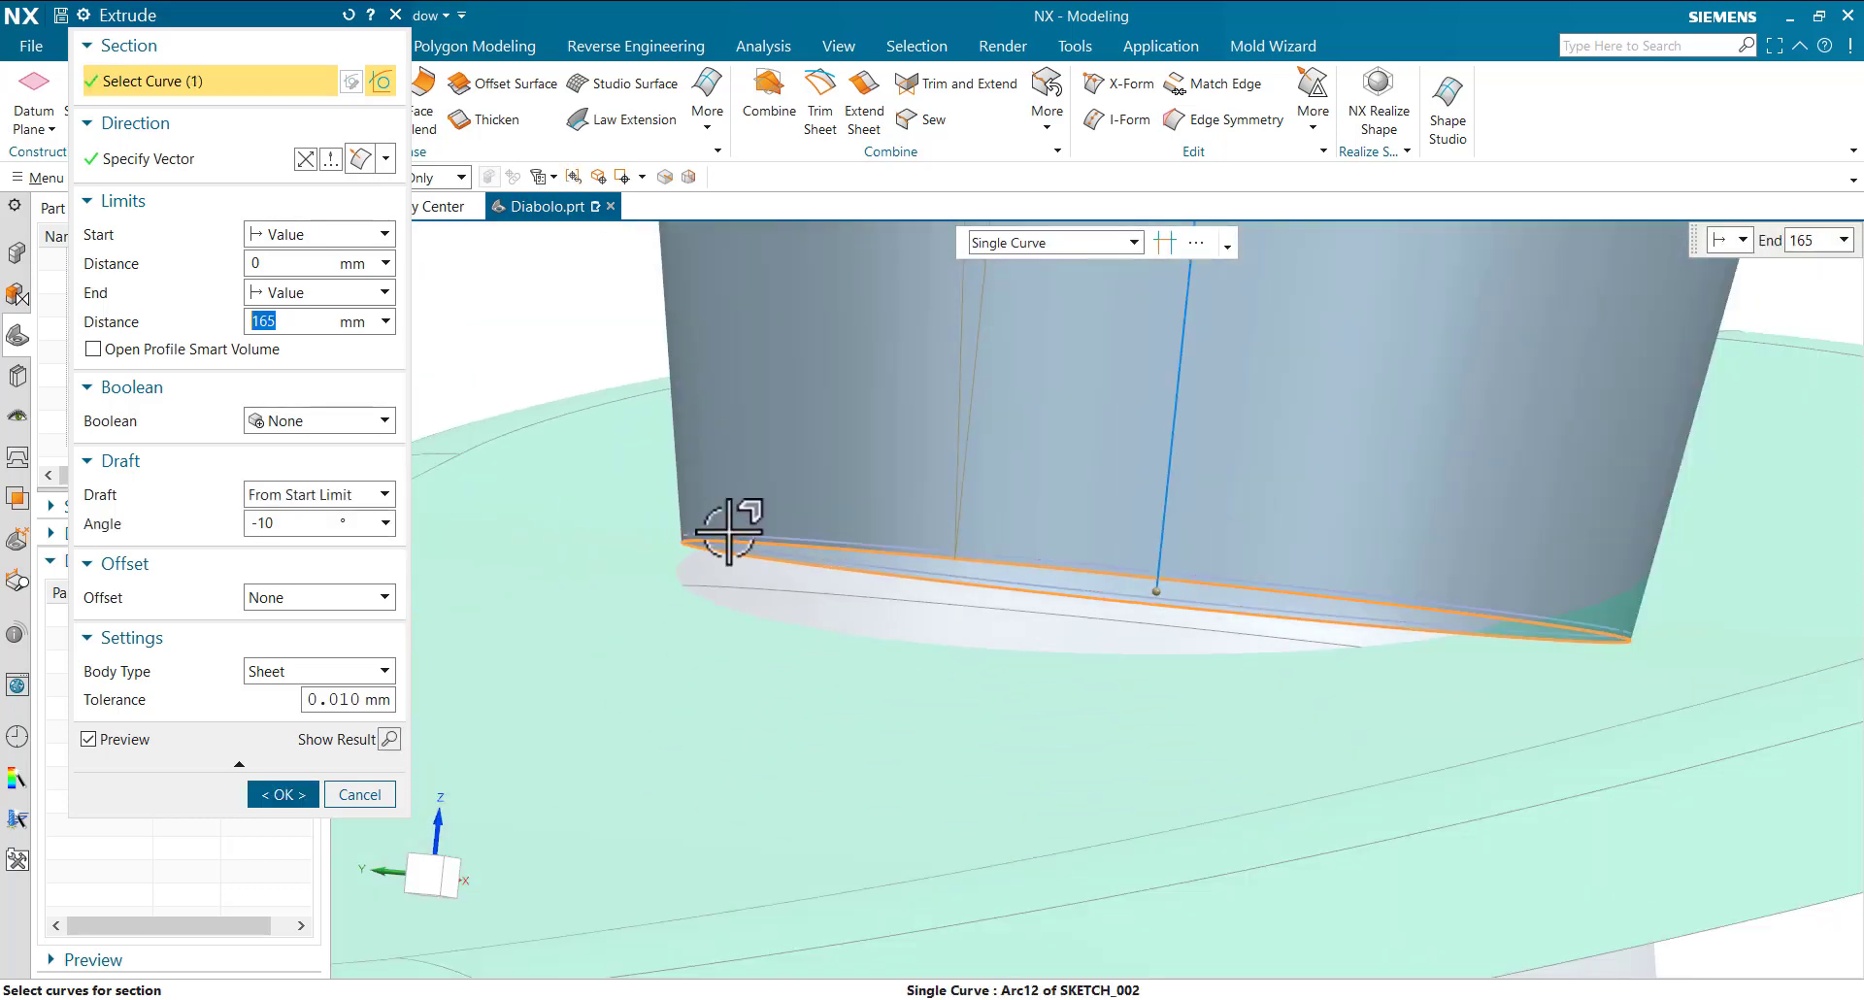
{"action": "scroll", "coordinate": [733, 524], "scroll_direction": "down", "scroll_amount": 3}
- Confirm the single-arc extrusion and round the tapered sheet-to-disc junction with a 10 mm blend
{"action": "left_click", "coordinate": [283, 794]}
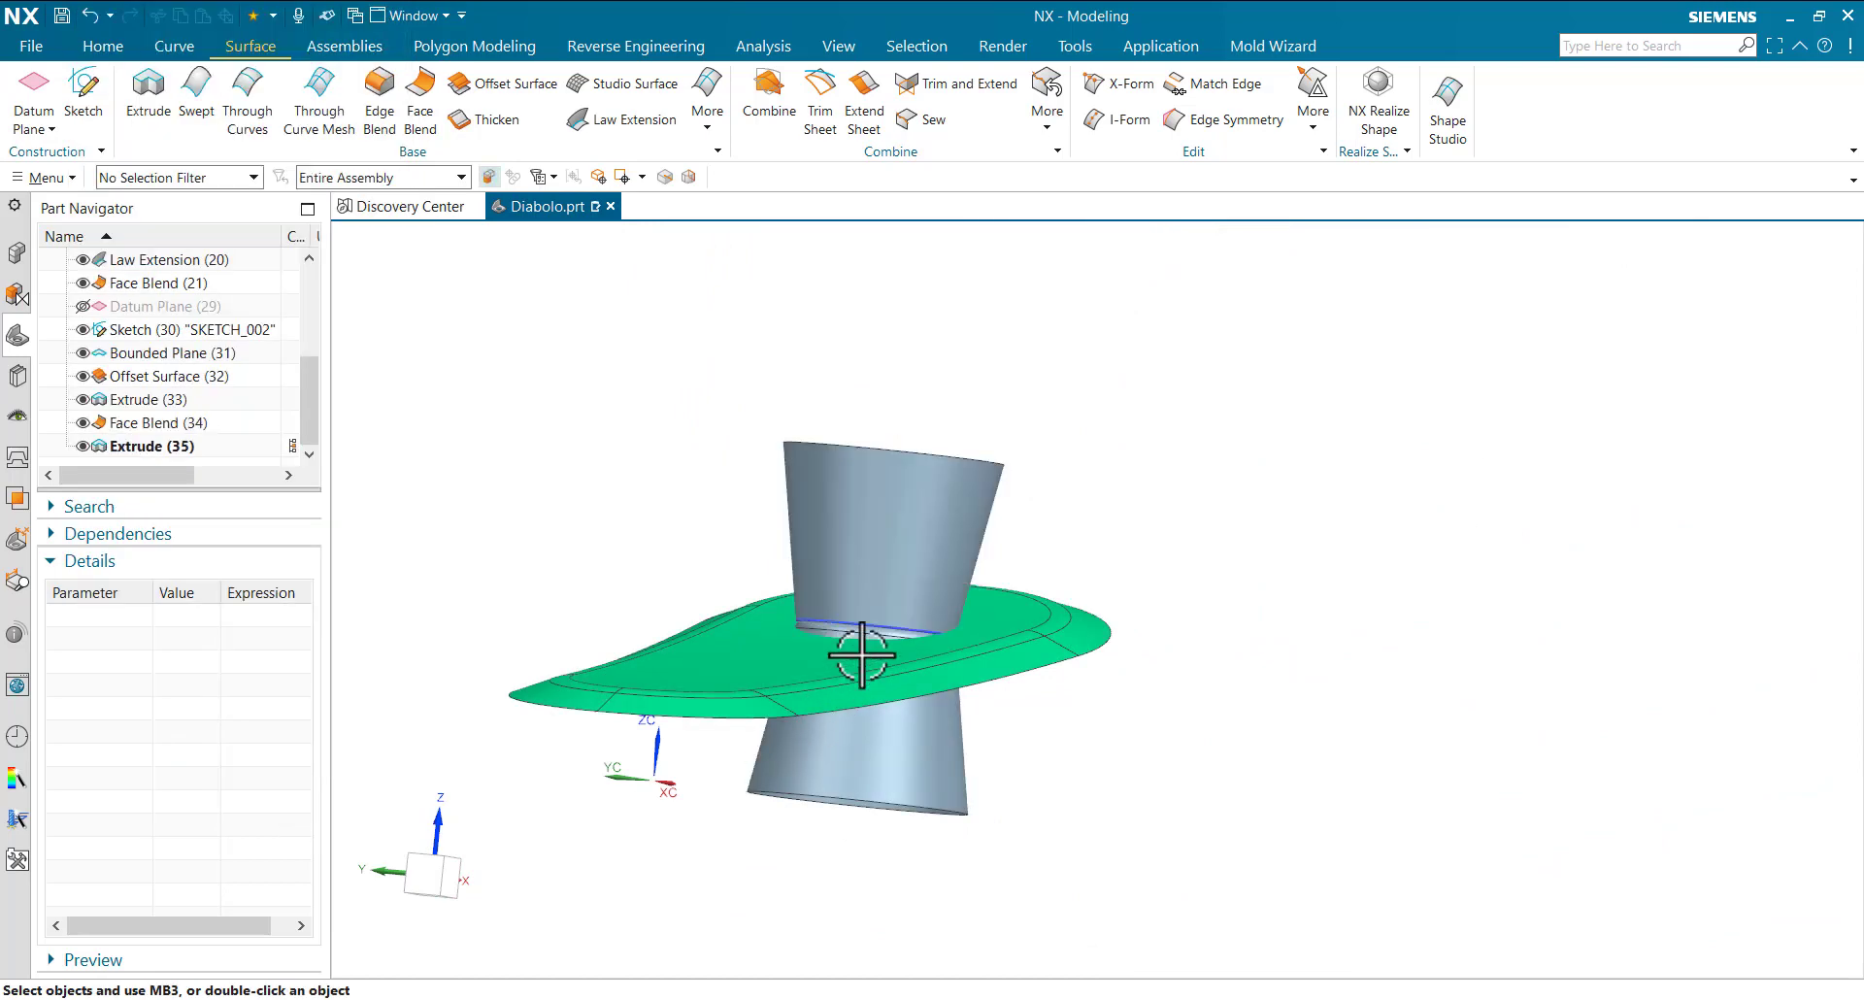
{"action": "scroll", "coordinate": [834, 699], "scroll_direction": "up", "scroll_amount": 2}
{"action": "scroll", "coordinate": [777, 604], "scroll_direction": "up", "scroll_amount": 3}
{"action": "middle_click_drag", "start_coordinate": [813, 606], "coordinate": [770, 540]}
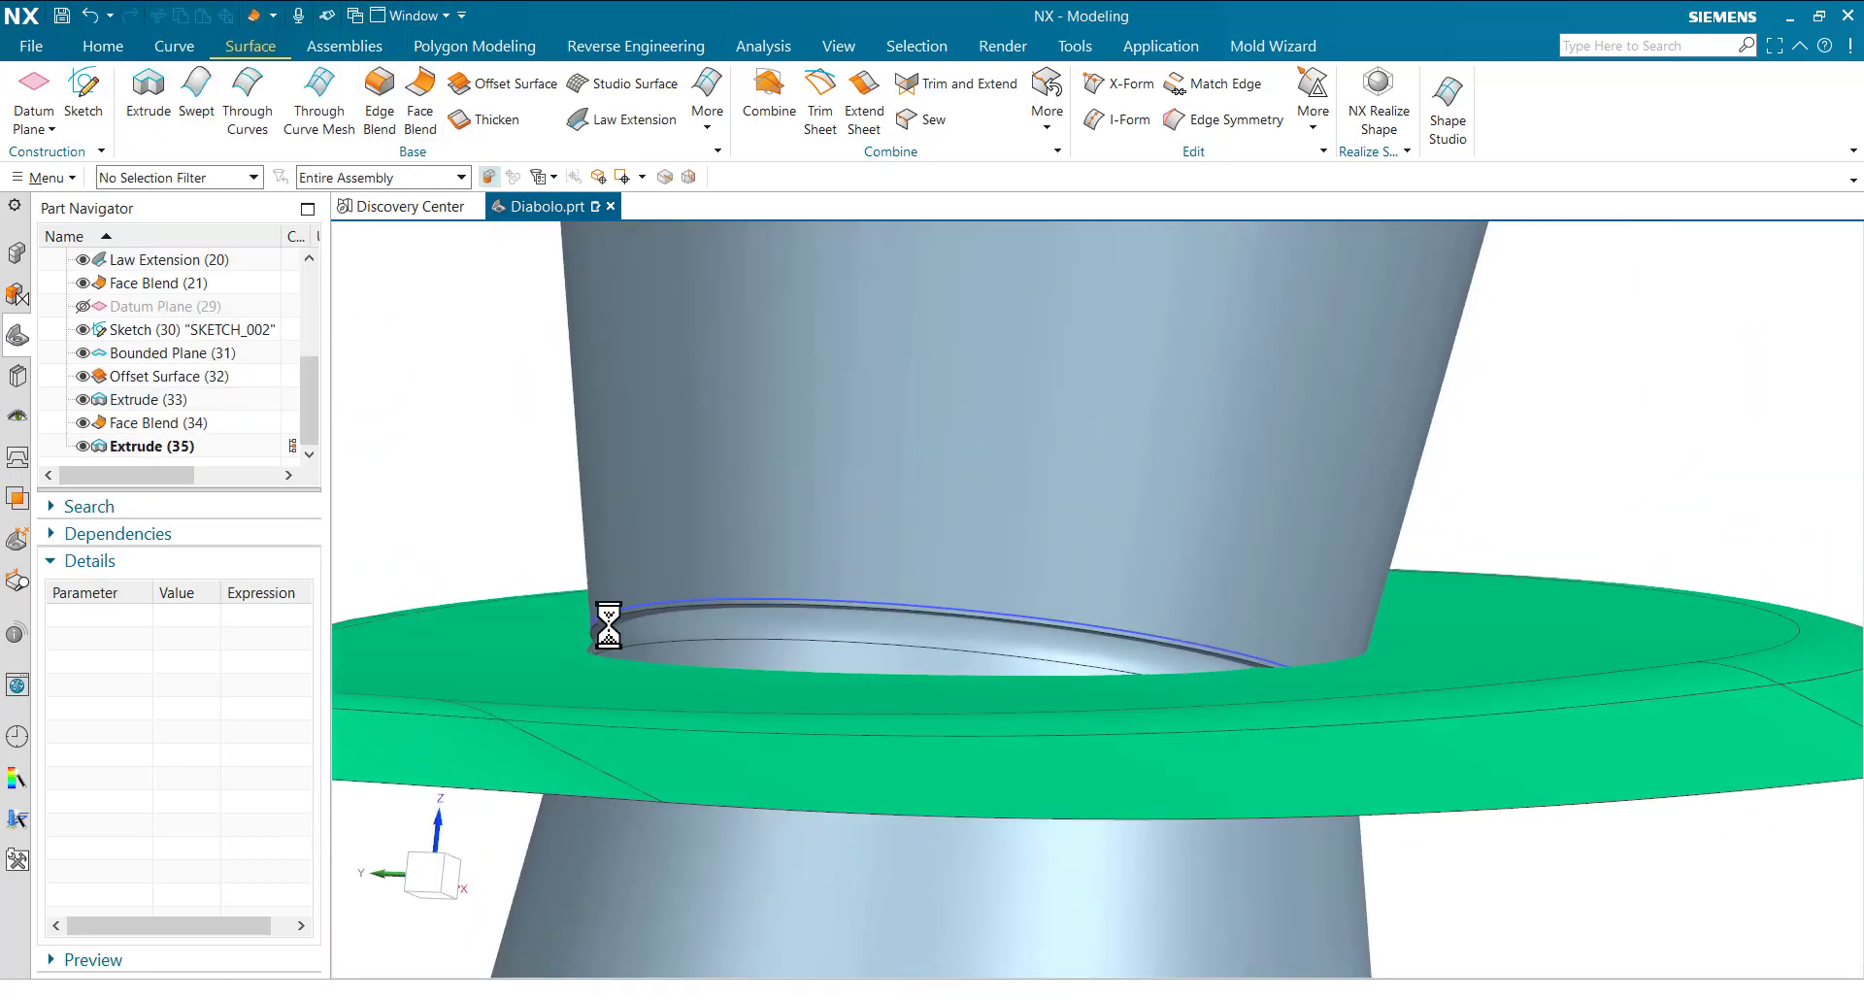
{"action": "scroll", "coordinate": [611, 621], "scroll_direction": "up", "scroll_amount": 5}
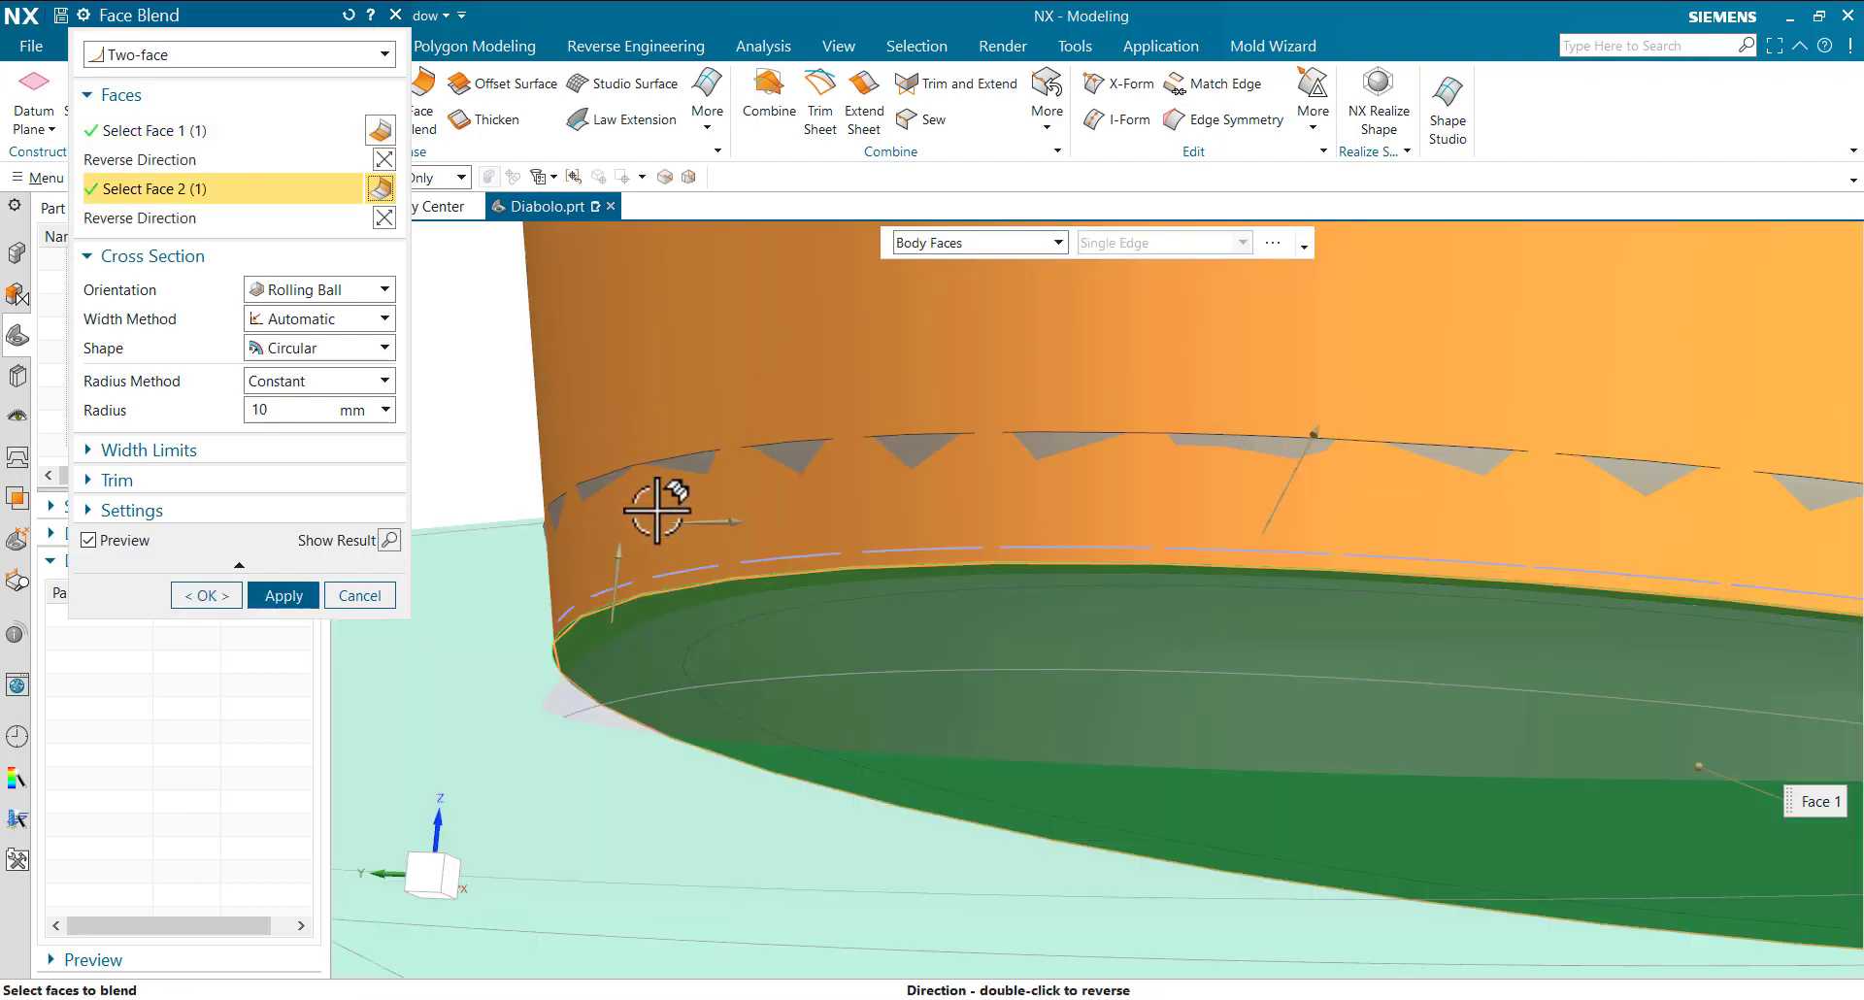
{"action": "left_click", "coordinate": [202, 595]}
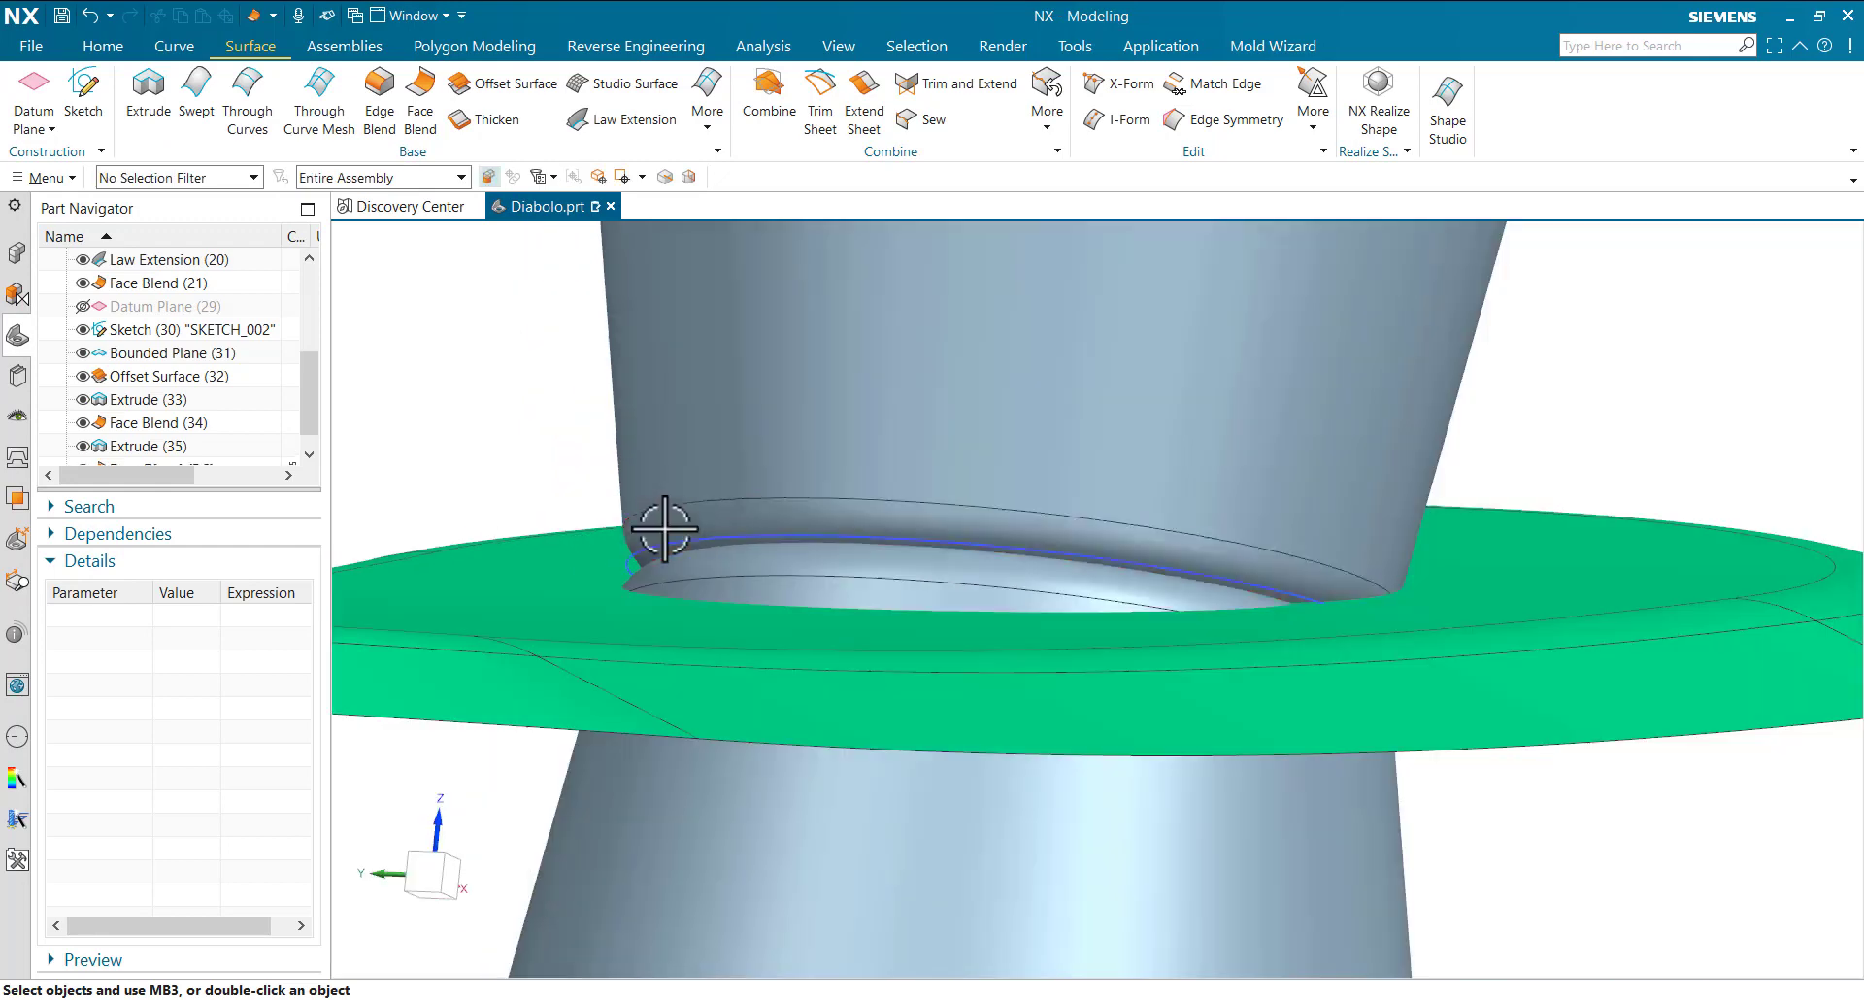
{"action": "scroll", "coordinate": [665, 529], "scroll_direction": "down", "scroll_amount": 5}
{"action": "mouse_move", "coordinate": [761, 541]}
{"action": "middle_mouse_down"}
{"action": "mouse_move", "coordinate": [932, 632]}
{"action": "mouse_move", "coordinate": [898, 657]}
{"action": "mouse_move", "coordinate": [847, 626]}
{"action": "mouse_move", "coordinate": [819, 637]}
{"action": "mouse_move", "coordinate": [857, 771]}
{"action": "middle_mouse_up"}
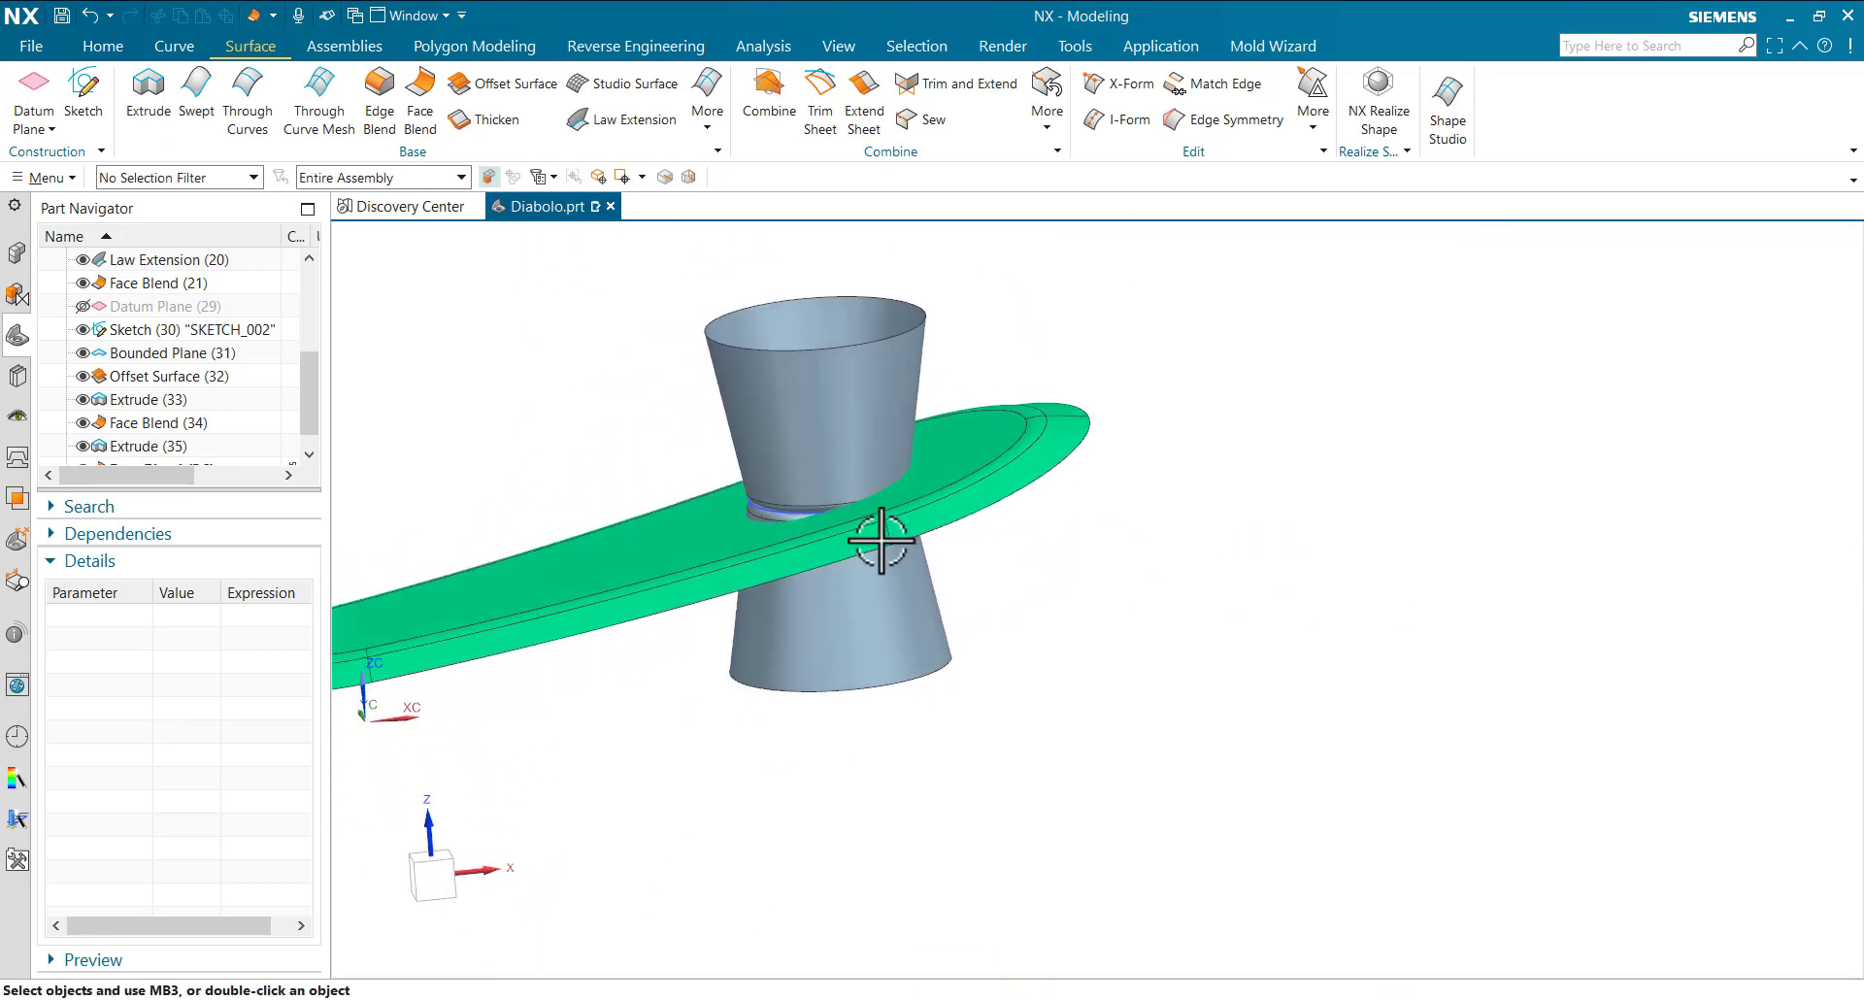
- Blend the green sheet (Face 1) to the tapered cup faces (Face 2) at 10 mm
{"action": "scroll", "coordinate": [1056, 571], "scroll_direction": "up", "scroll_amount": 2}
{"action": "scroll", "coordinate": [1072, 608], "scroll_direction": "up", "scroll_amount": 2}
{"action": "mouse_move", "coordinate": [1073, 608]}
{"action": "middle_mouse_down"}
{"action": "mouse_move", "coordinate": [1103, 631]}
{"action": "mouse_move", "coordinate": [776, 501]}
{"action": "middle_mouse_up"}
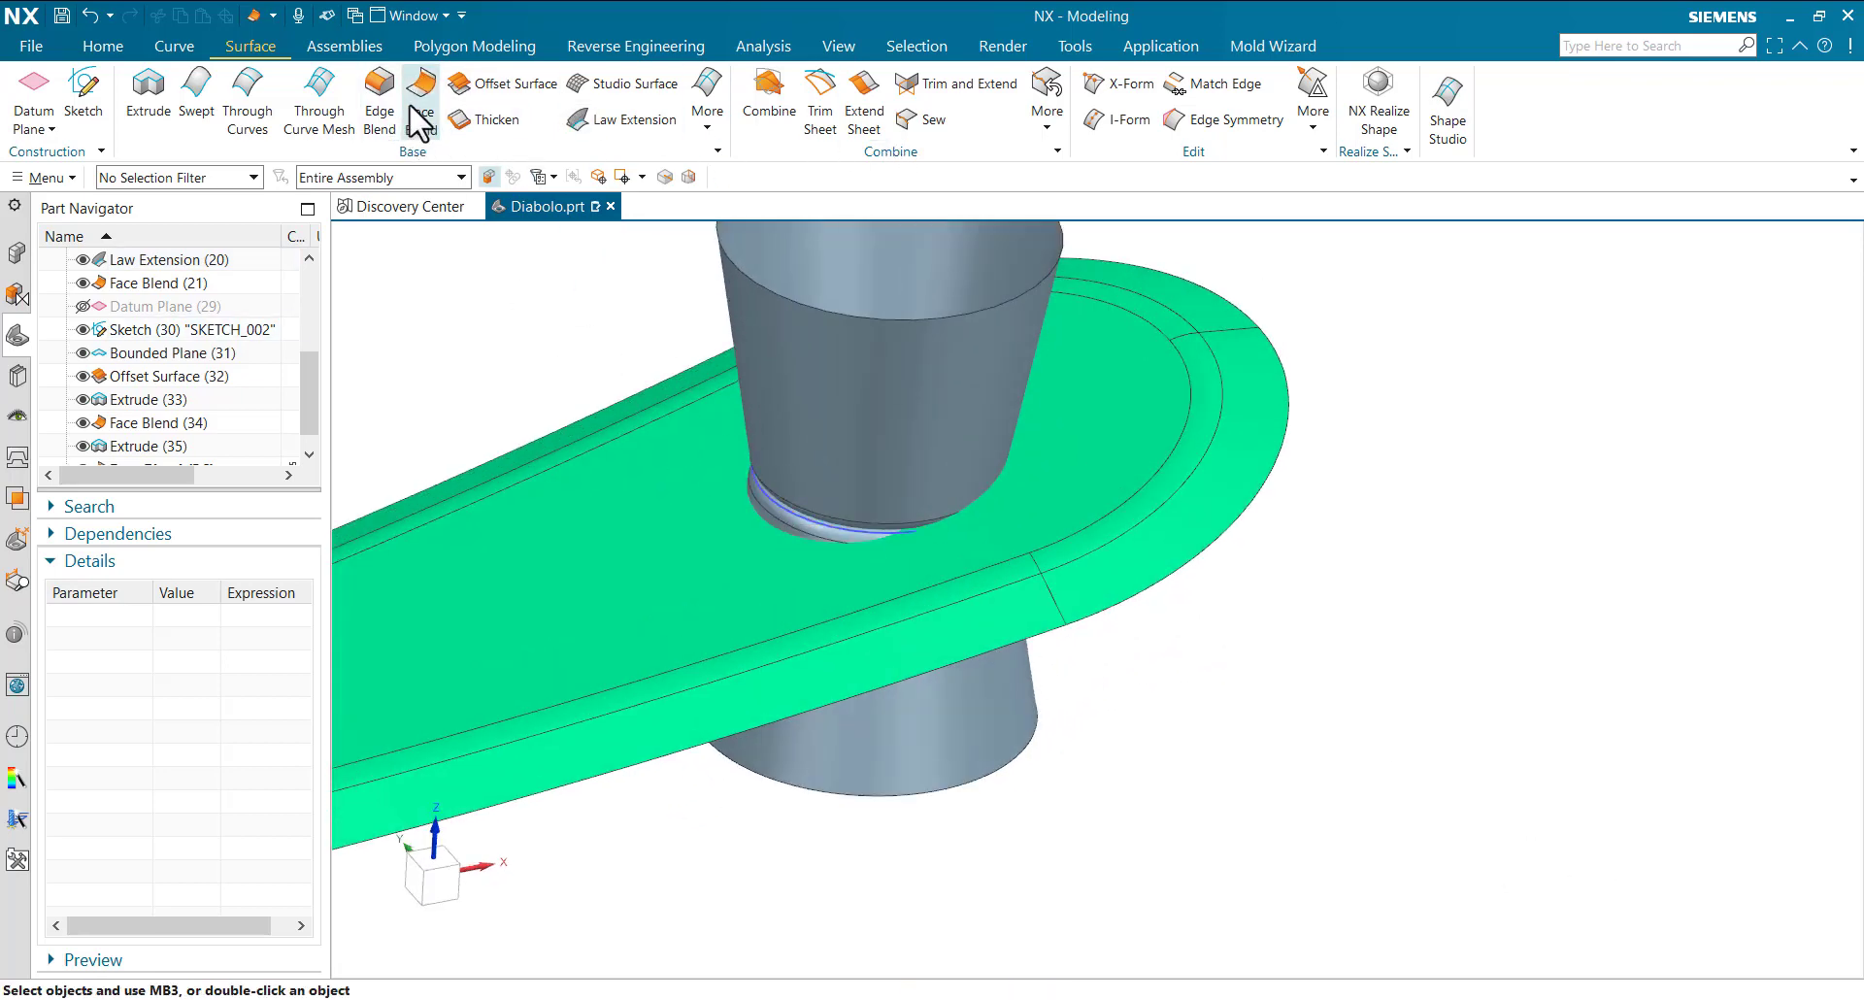
{"action": "left_click", "coordinate": [668, 580]}
{"action": "middle_click", "coordinate": [1382, 654]}
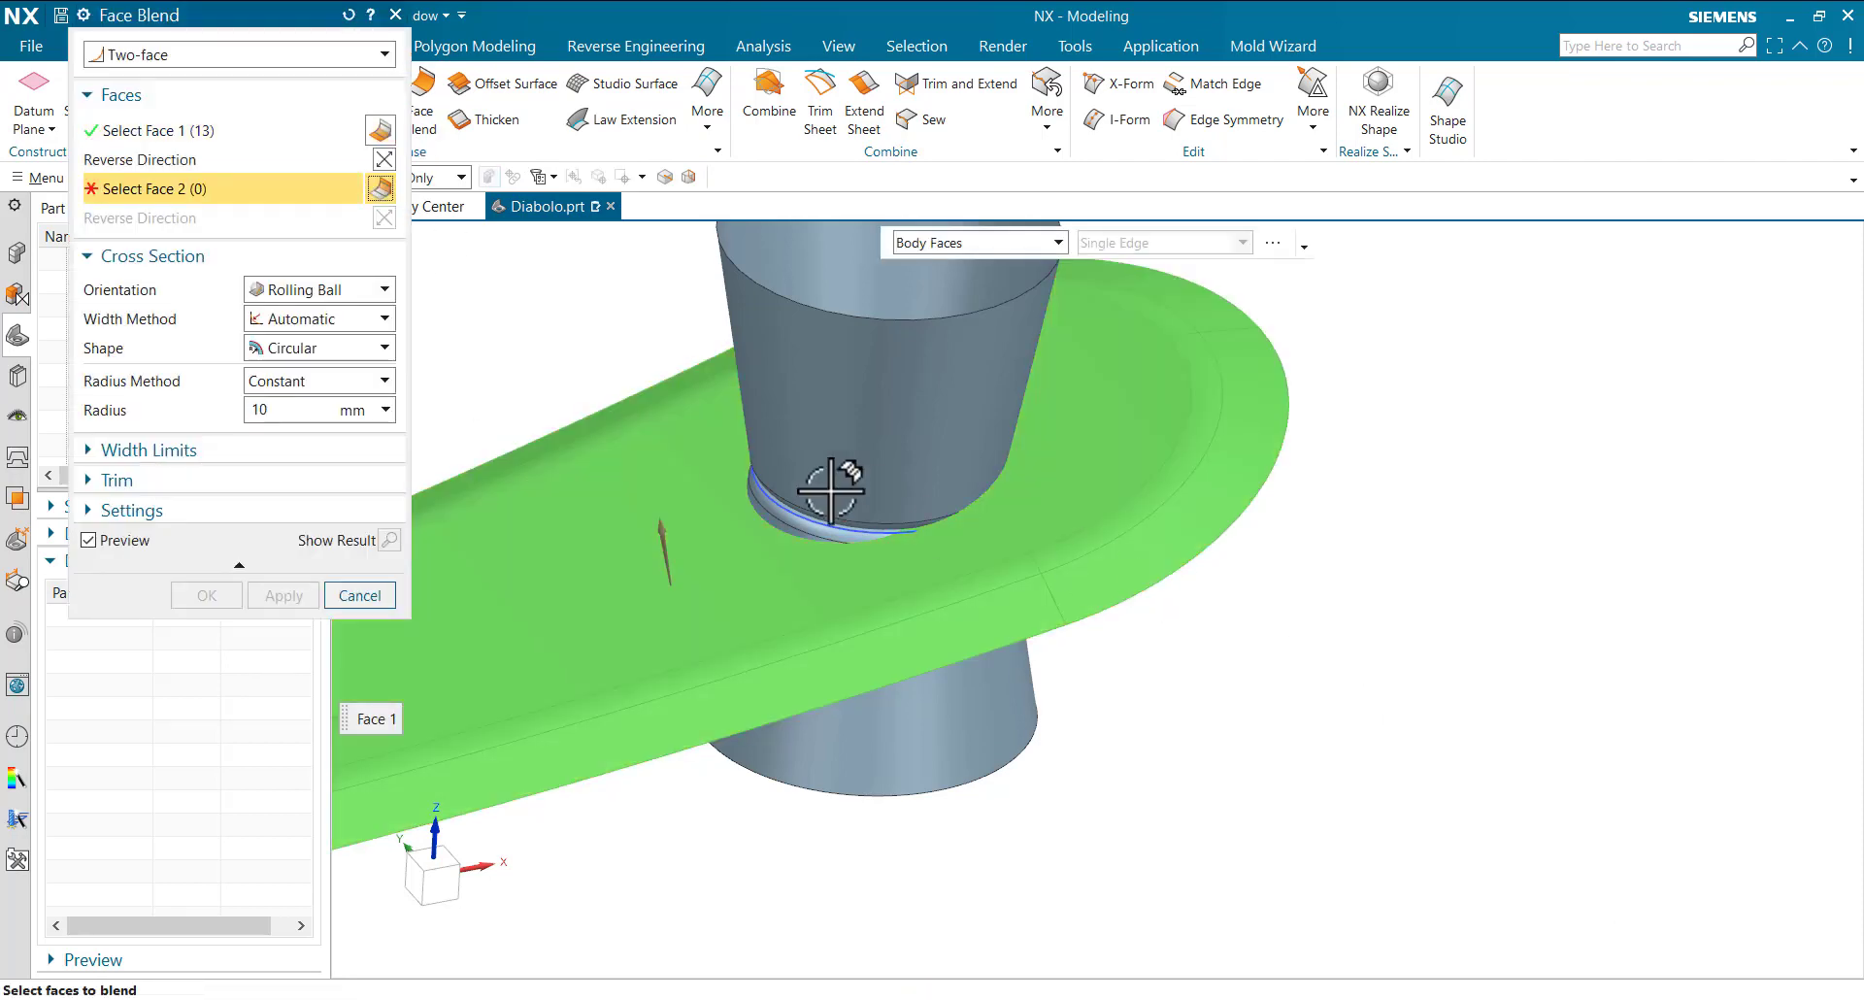
{"action": "left_click", "coordinate": [789, 613]}
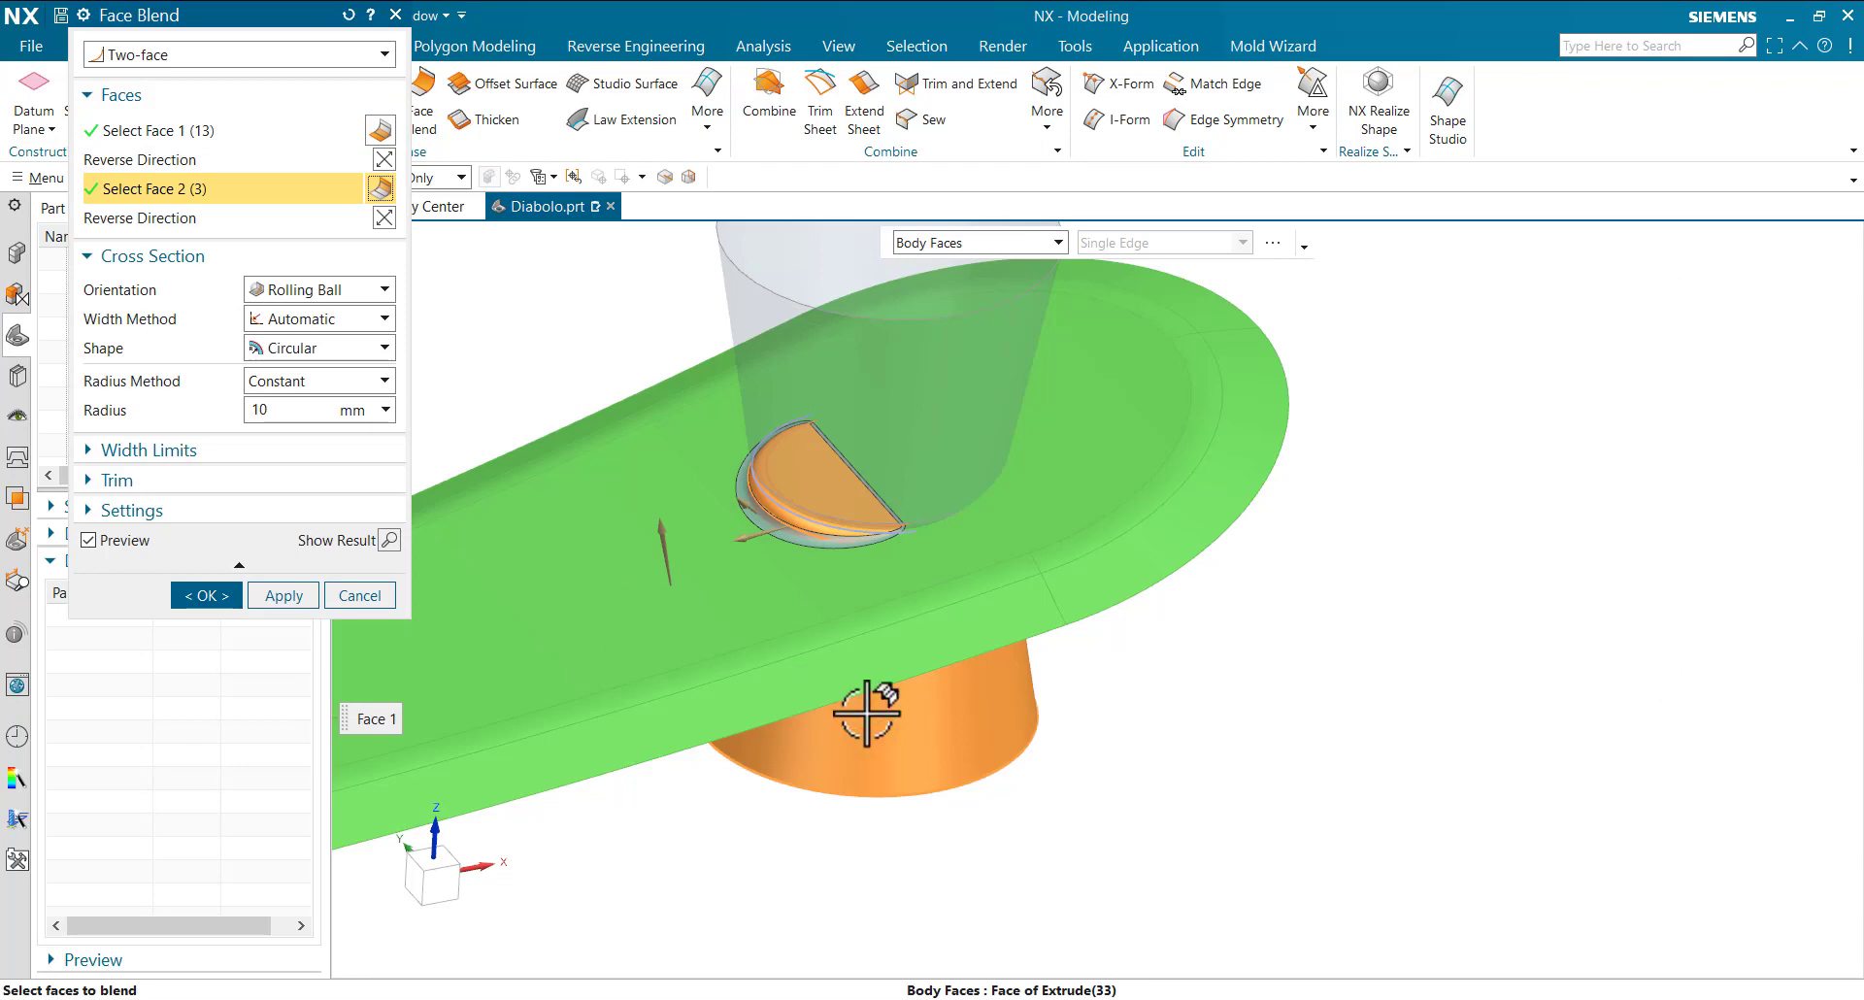
{"action": "left_click", "coordinate": [280, 595]}
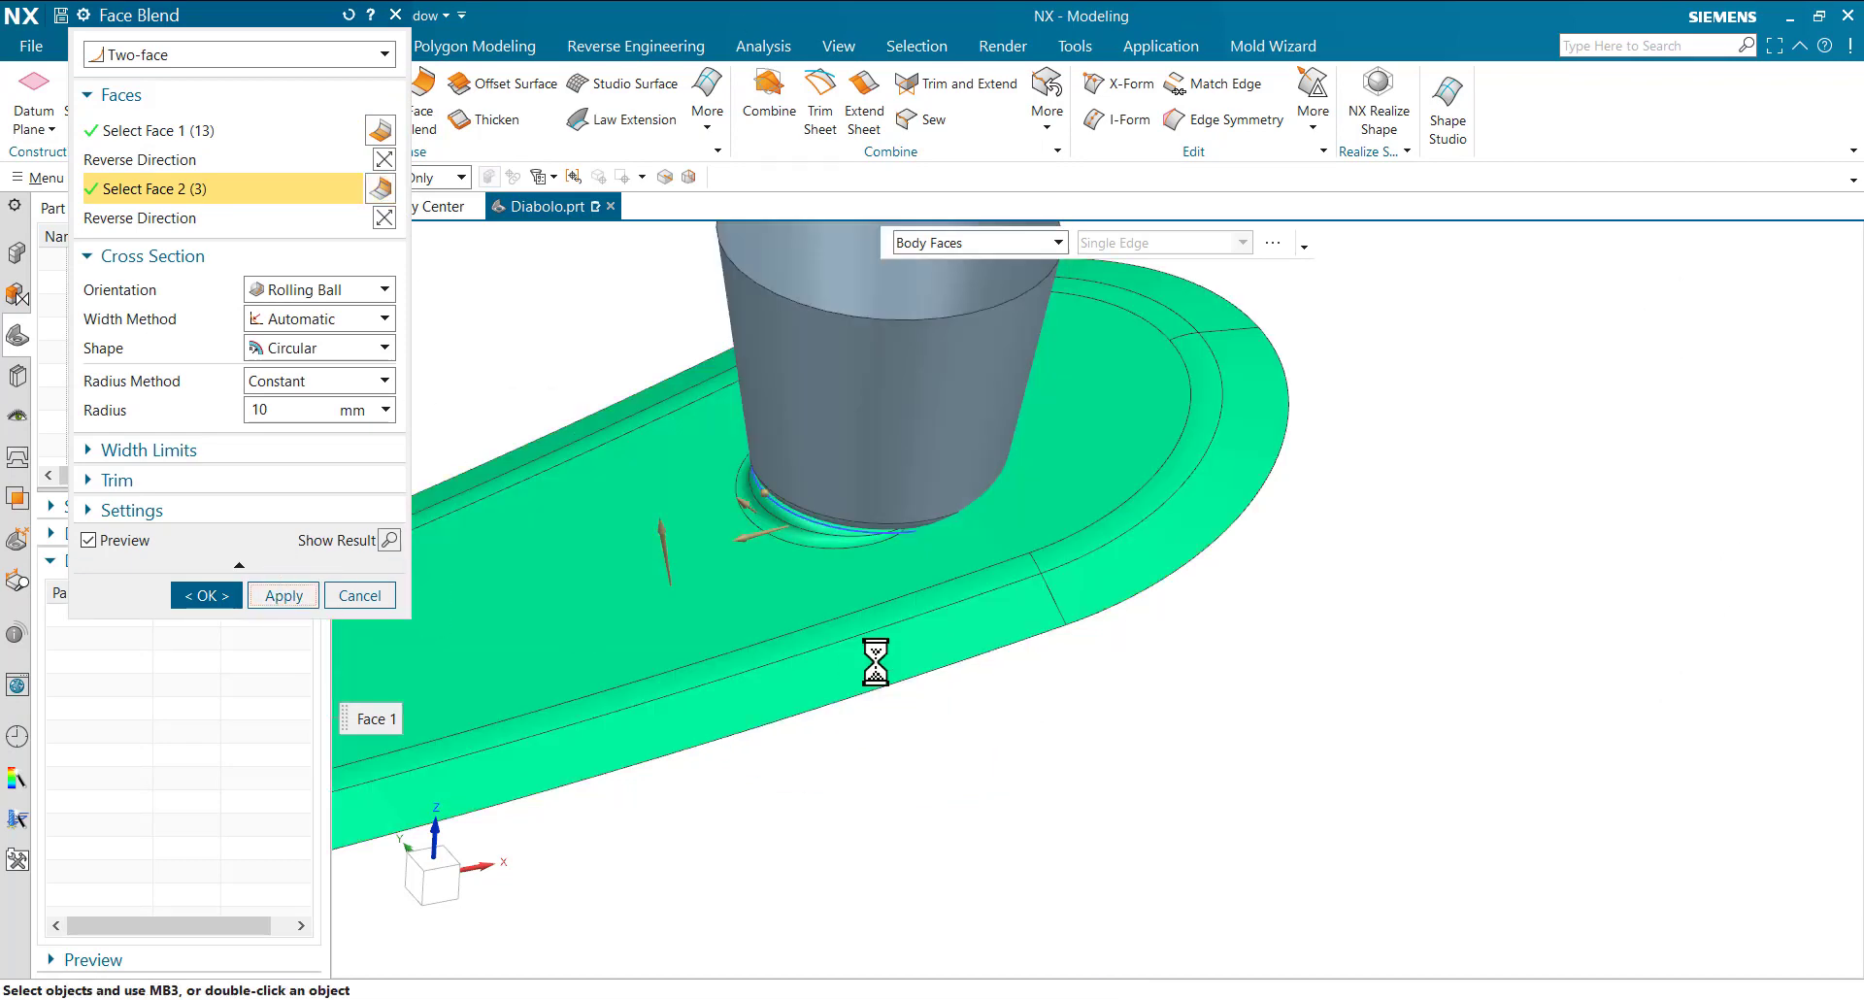
- Cancel the face blend and hide Extrude (35) and Sketch (30) in the Part Navigator
{"action": "left_click", "coordinate": [370, 594]}
{"action": "left_click", "coordinate": [199, 443]}
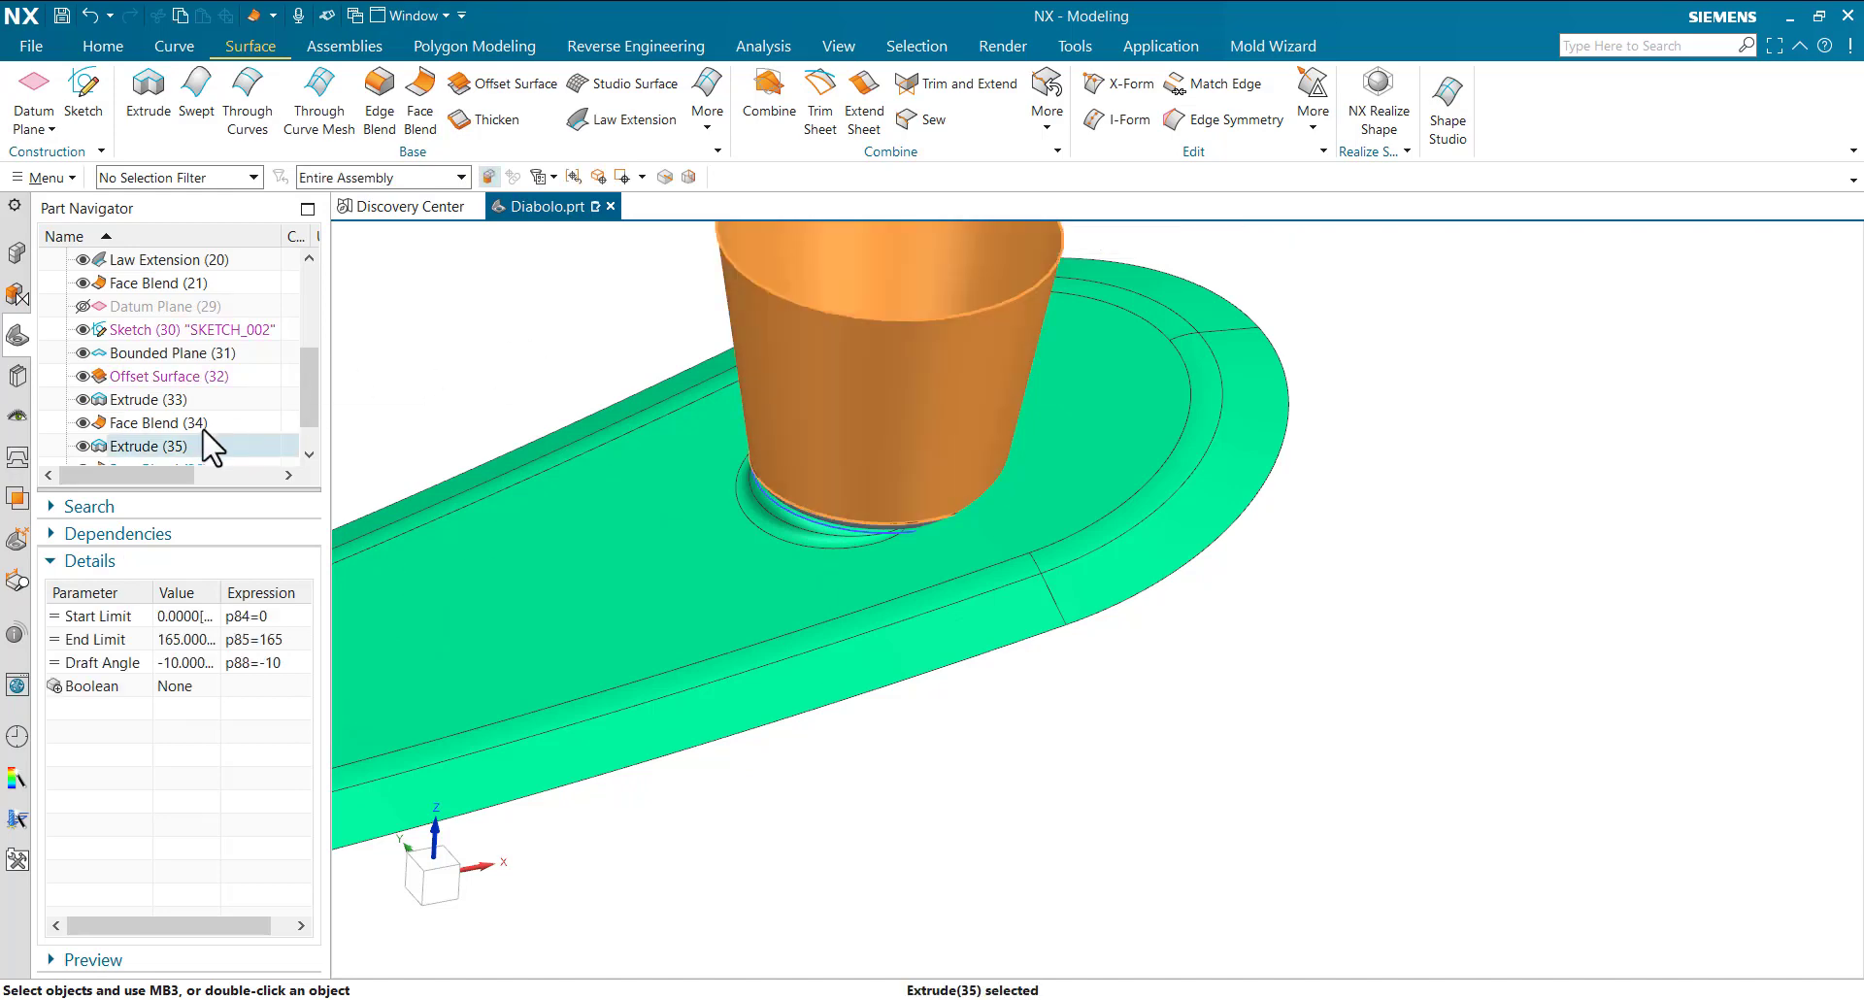
{"action": "left_click", "coordinate": [84, 446]}
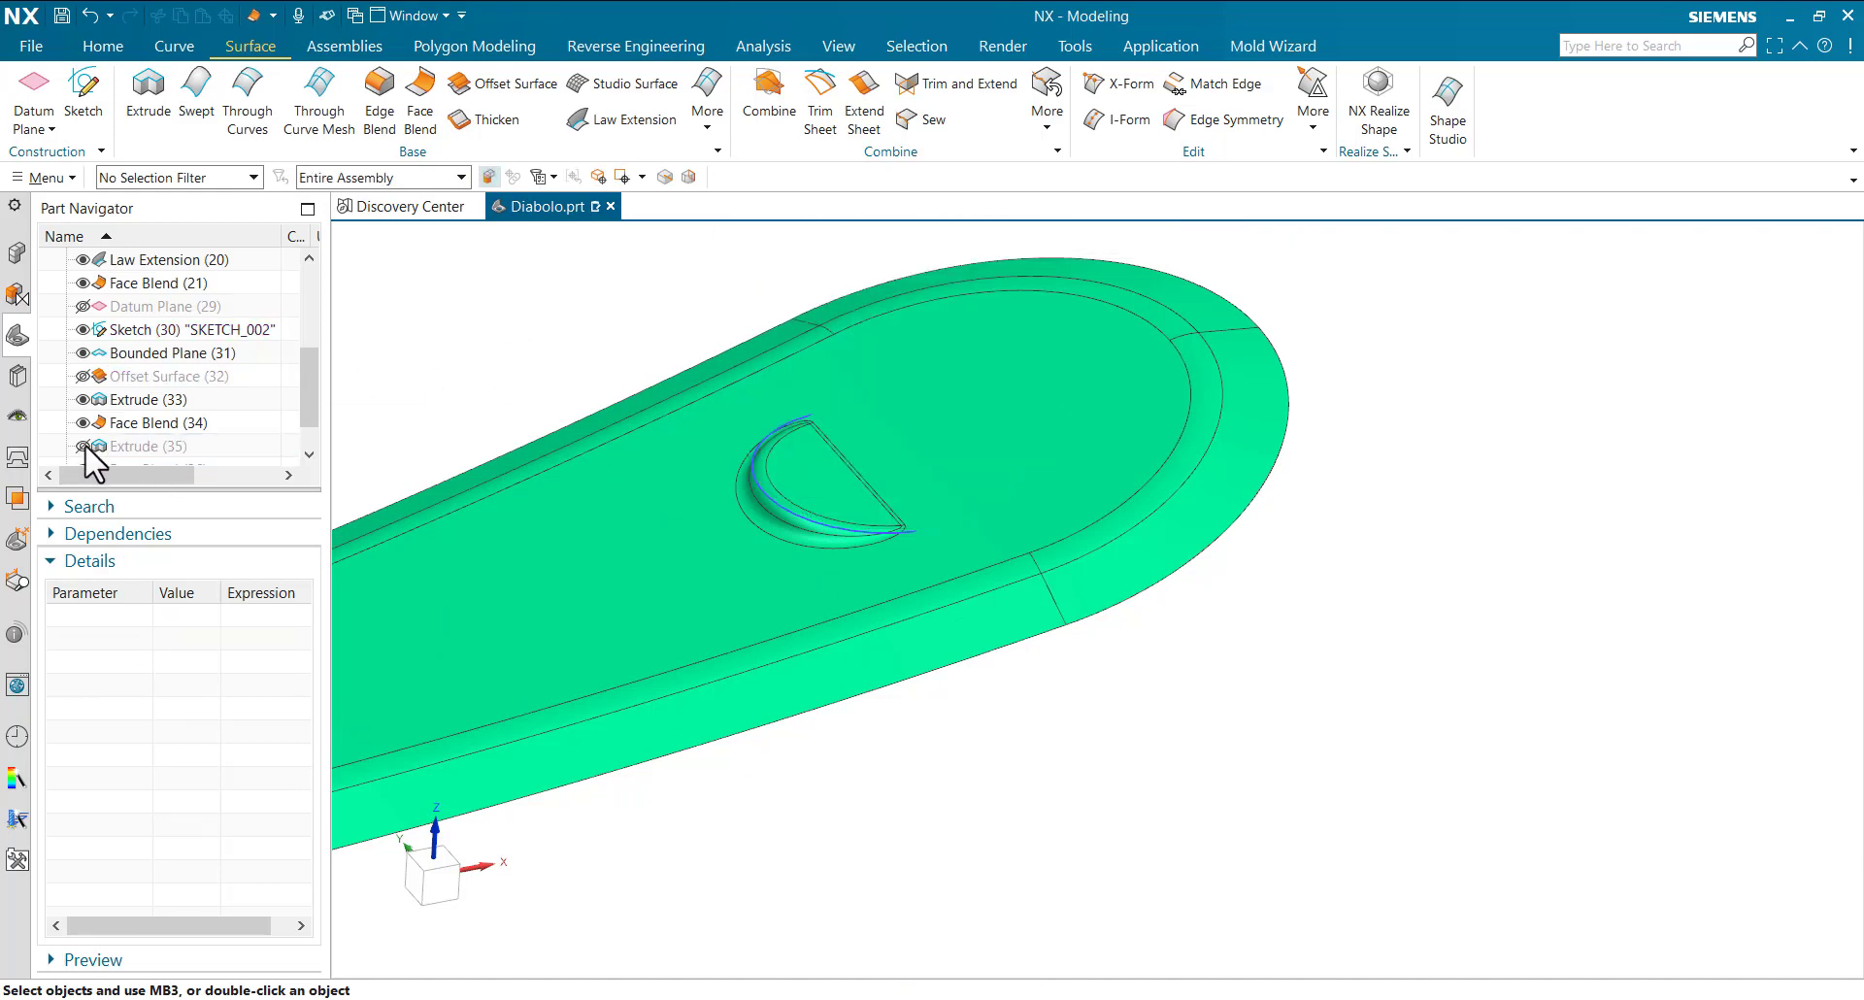
{"action": "scroll", "coordinate": [645, 446], "scroll_direction": "up", "scroll_amount": 2}
{"action": "scroll", "coordinate": [521, 400], "scroll_direction": "up", "scroll_amount": 2}
{"action": "scroll", "coordinate": [1317, 718], "scroll_direction": "down", "scroll_amount": 1}
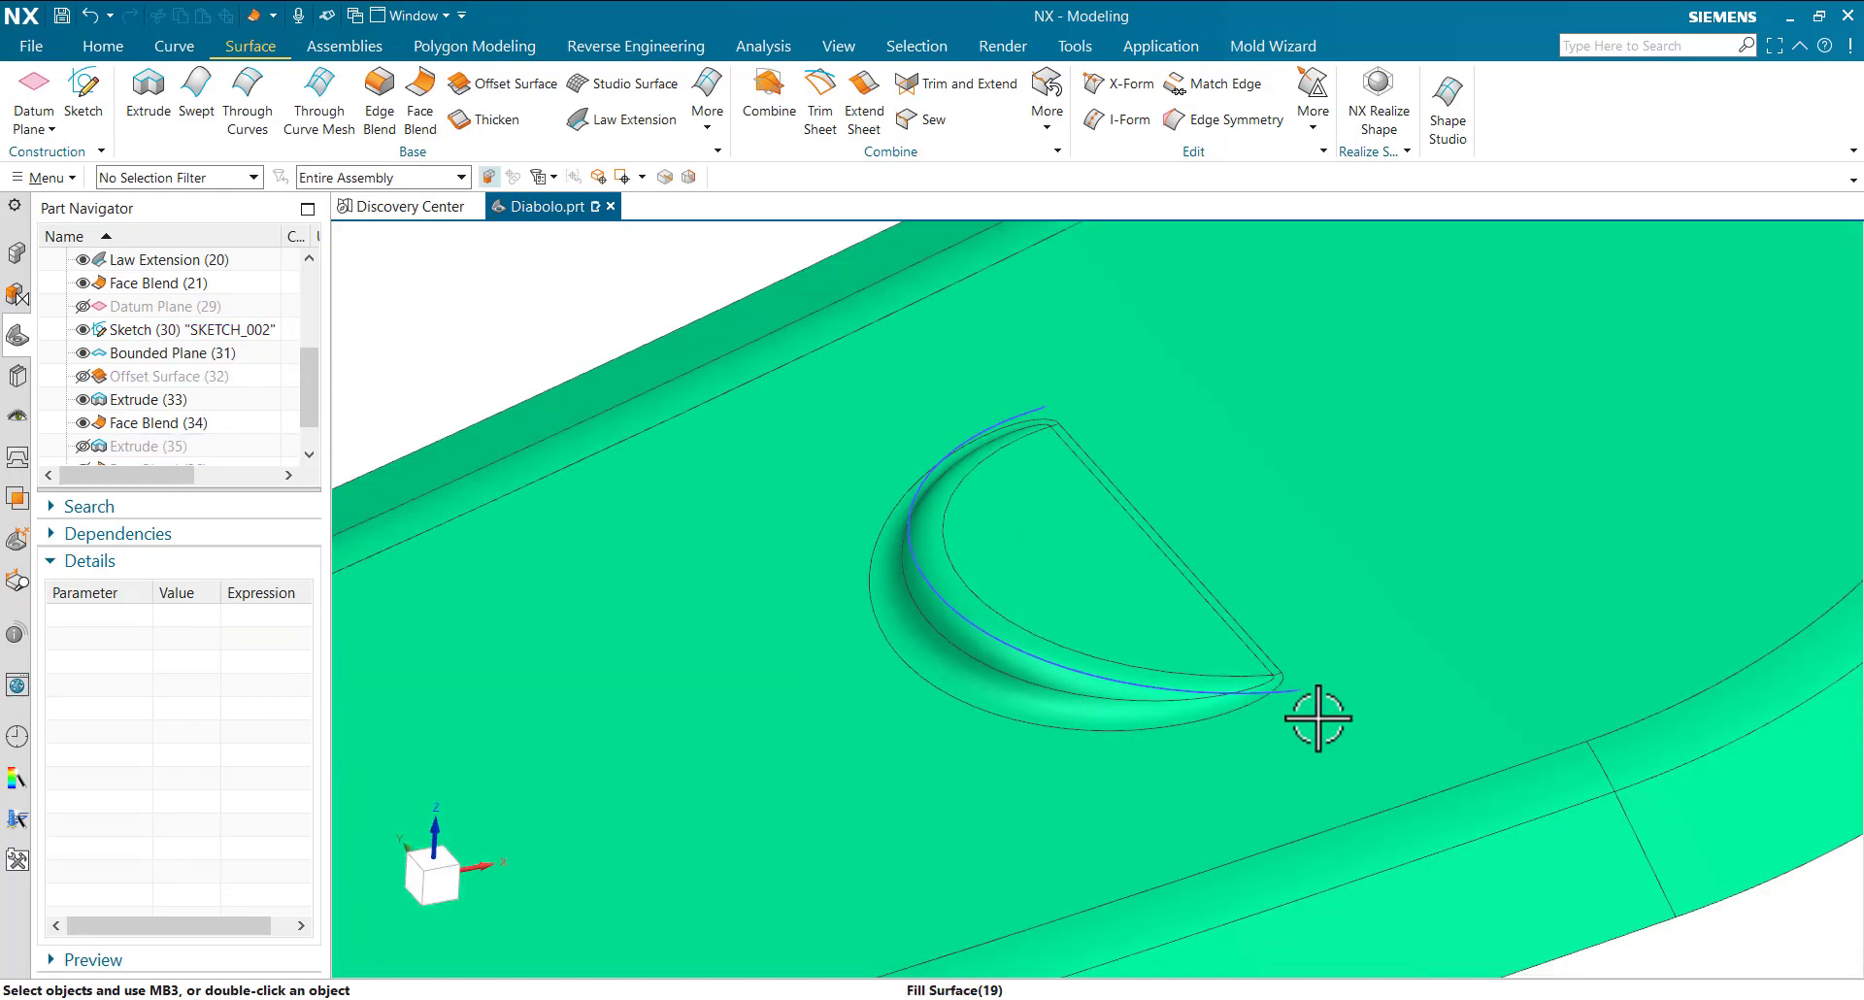
{"action": "scroll", "coordinate": [96, 442], "scroll_direction": "down", "scroll_amount": 1}
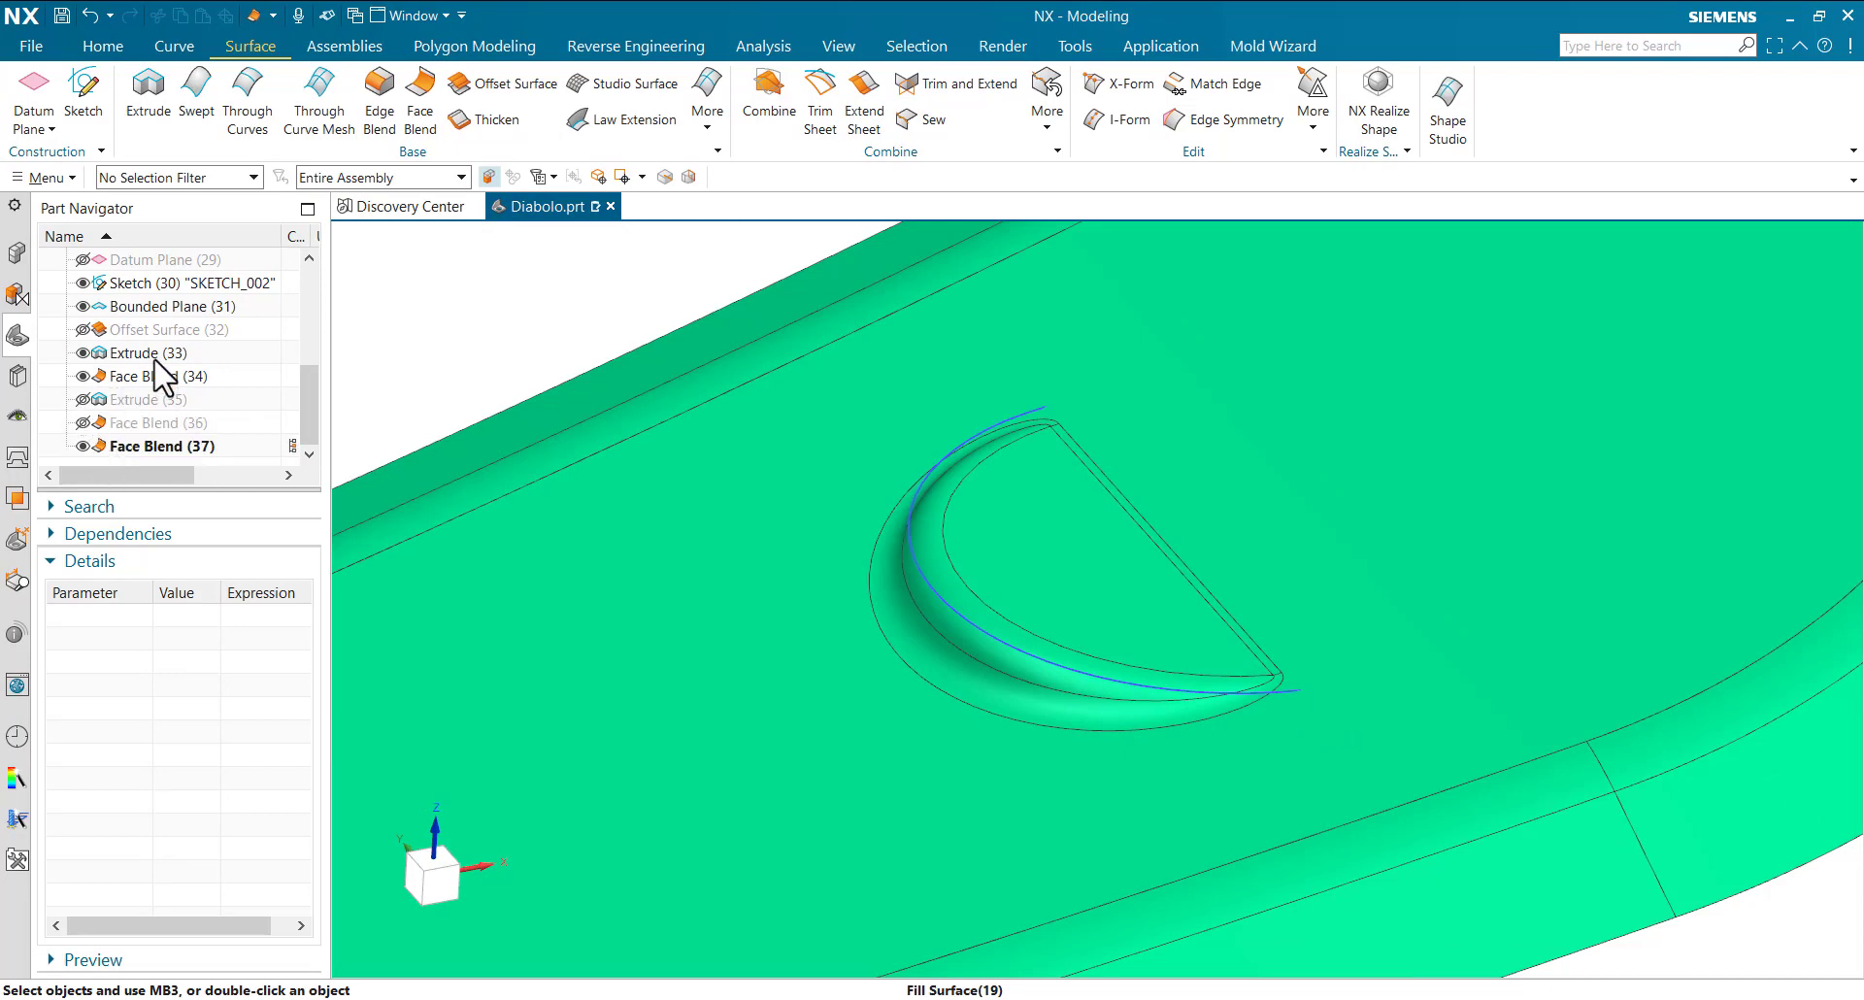
{"action": "left_click", "coordinate": [84, 283]}
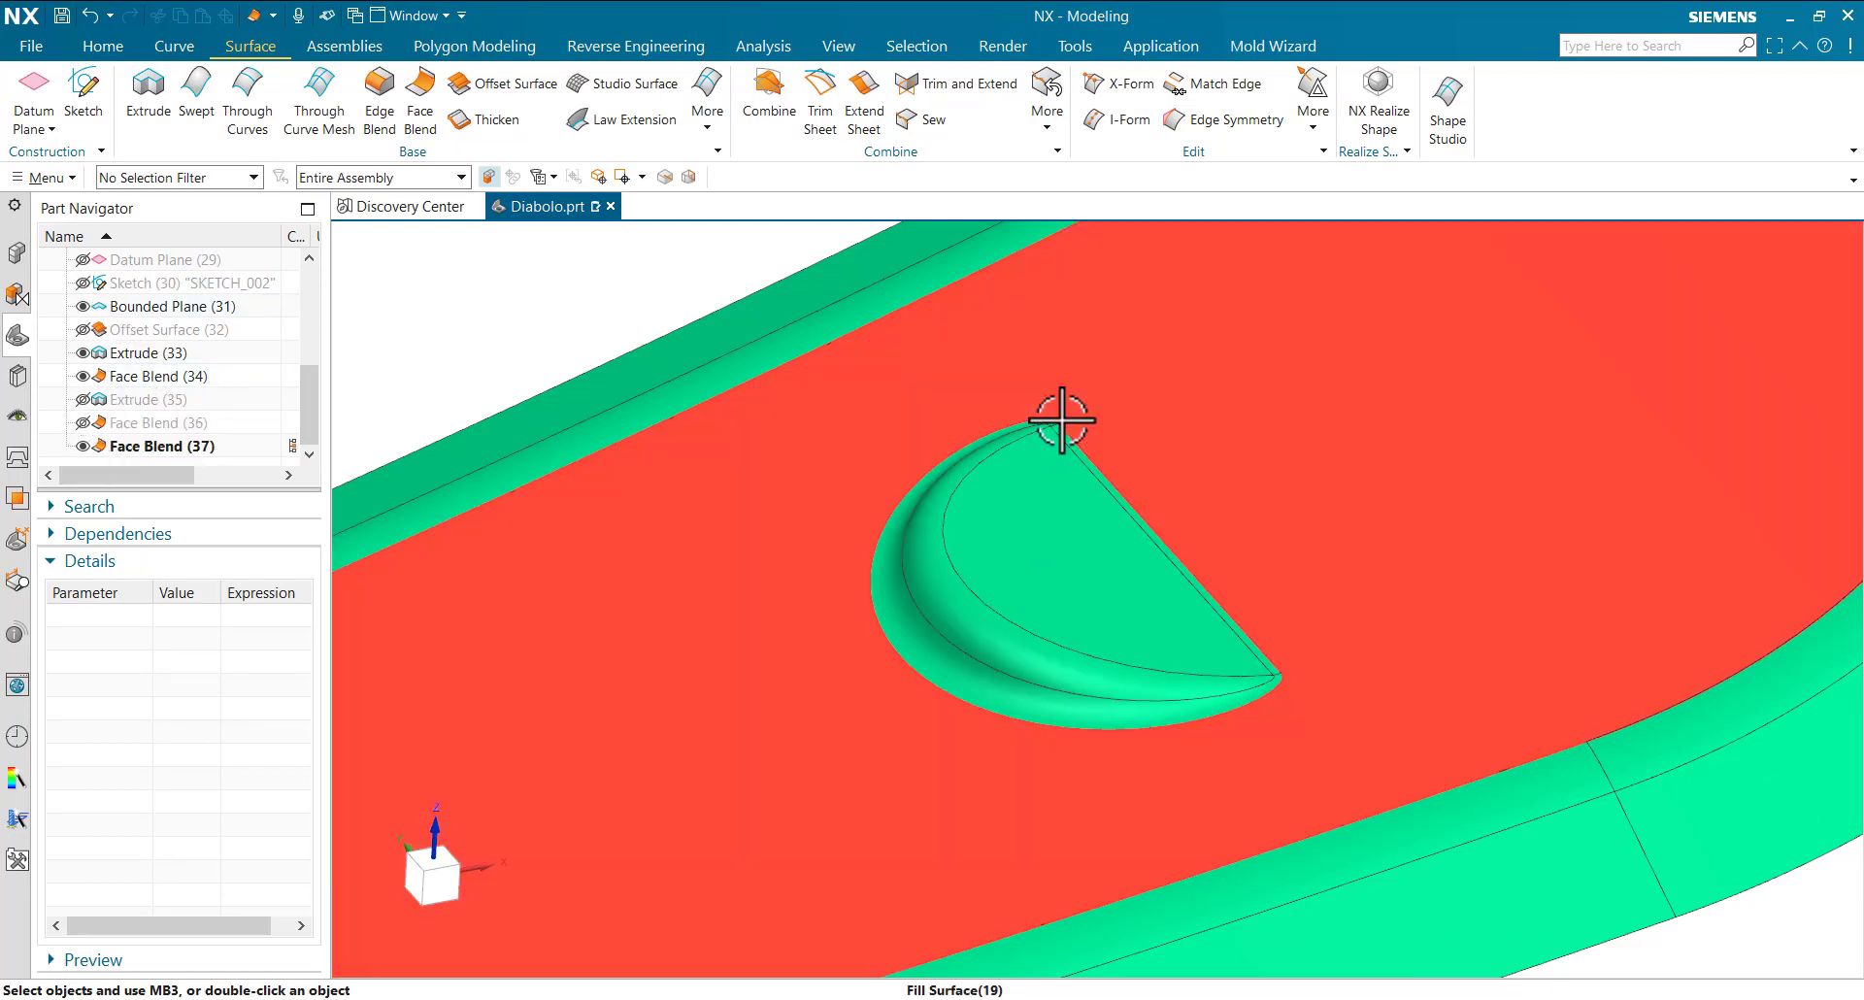
- Show the Extrude (35) tapered cup again and orbit around the model
{"action": "scroll", "coordinate": [1062, 420], "scroll_direction": "down", "scroll_amount": 3}
{"action": "middle_click_drag", "start_coordinate": [1231, 528], "coordinate": [1102, 529]}
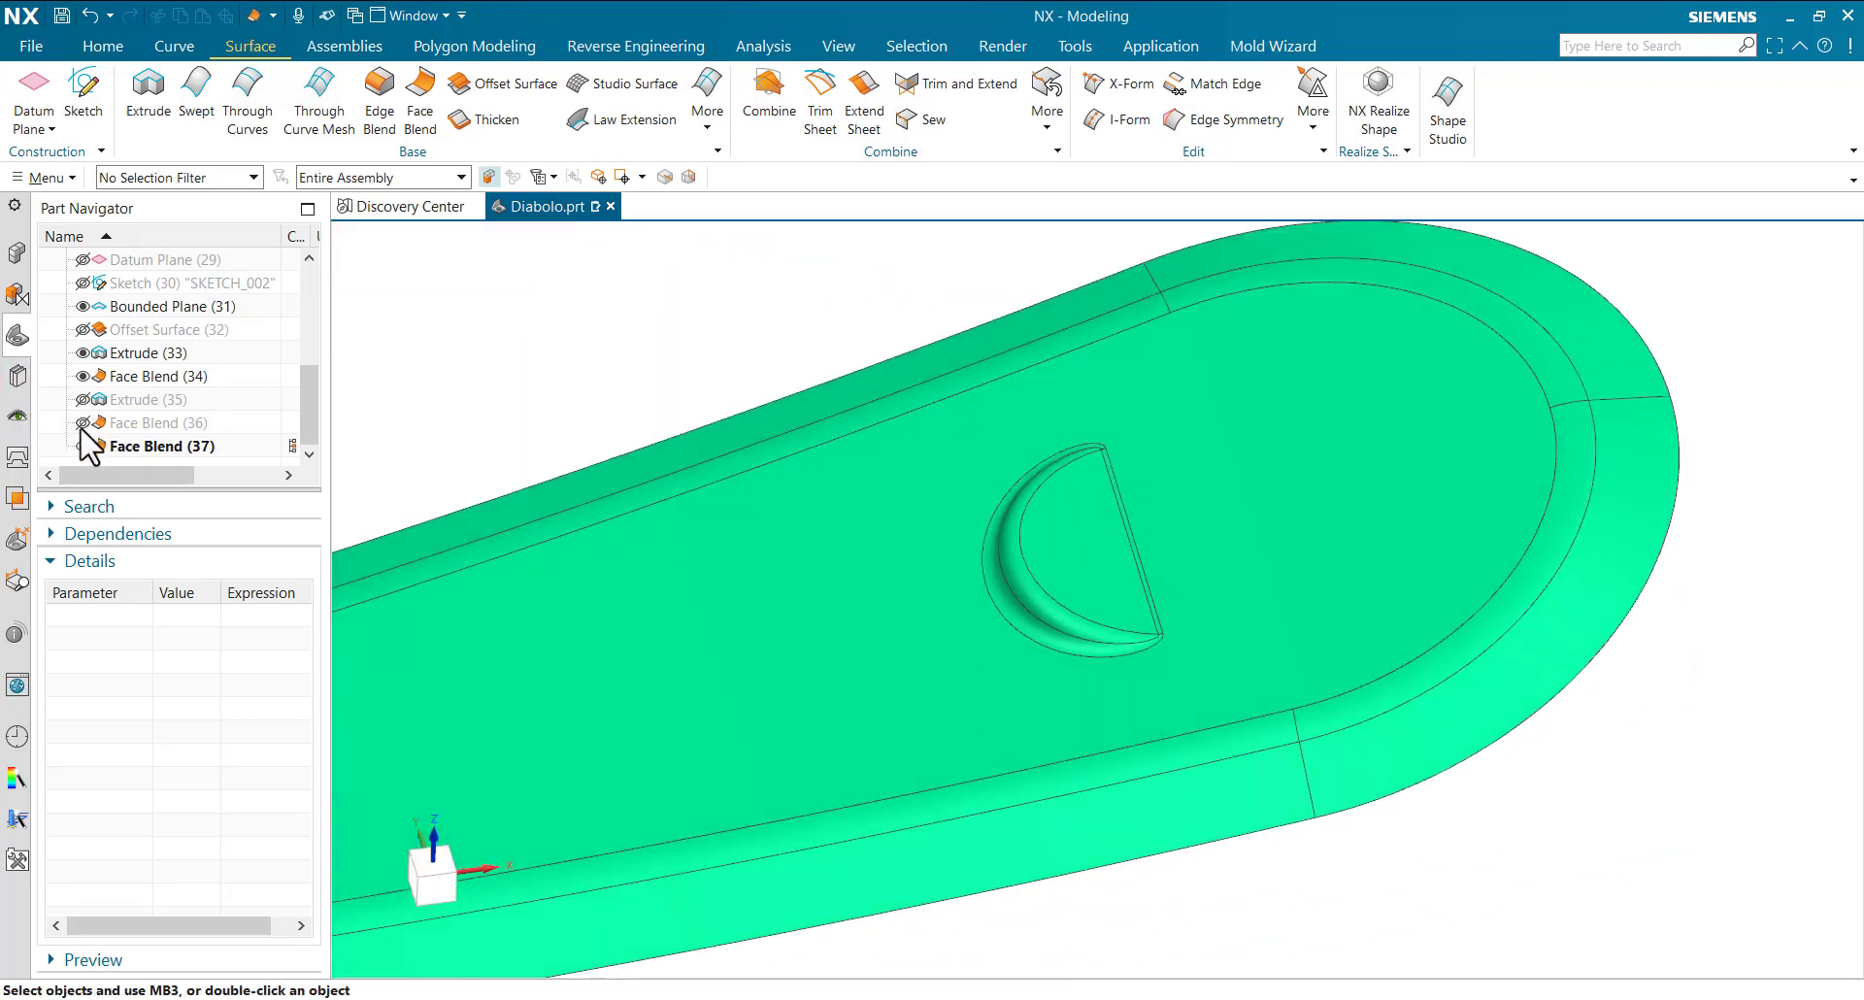
{"action": "left_click", "coordinate": [82, 400]}
{"action": "mouse_move", "coordinate": [1090, 653]}
{"action": "middle_mouse_down"}
{"action": "mouse_move", "coordinate": [1331, 554]}
{"action": "mouse_move", "coordinate": [619, 180]}
{"action": "middle_mouse_up"}
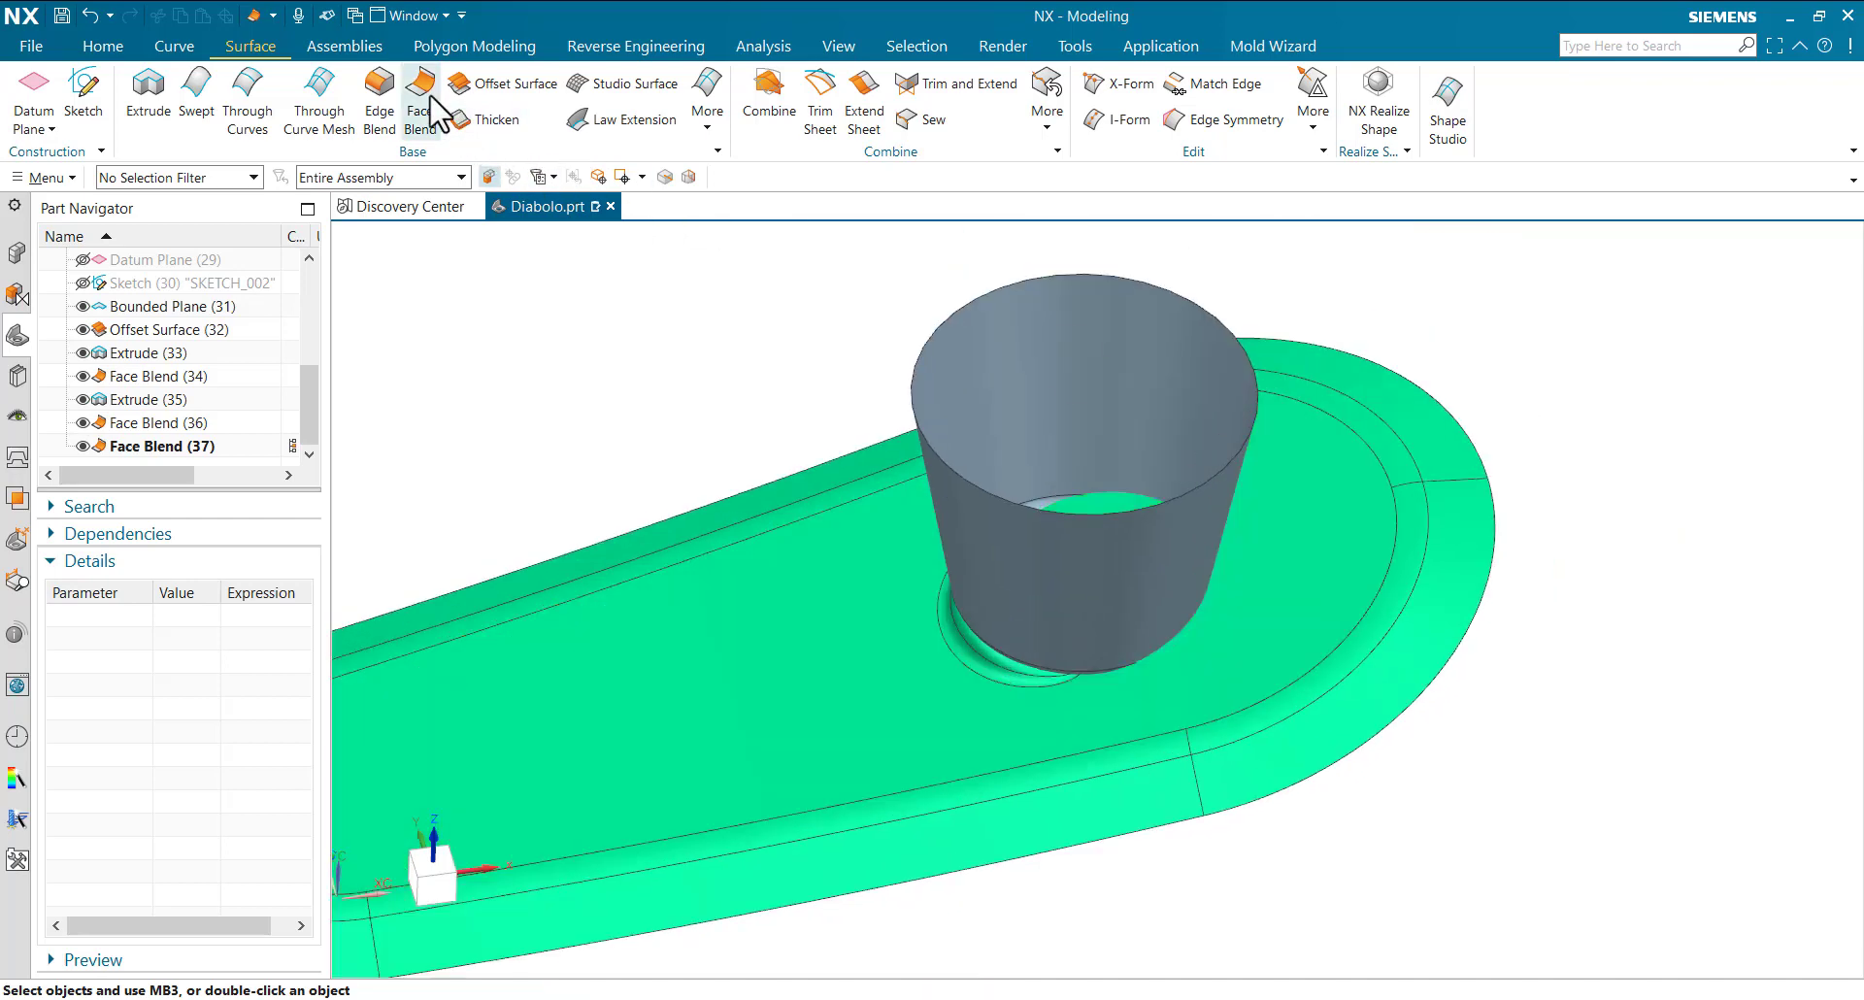
- Select the plate faces and cylinder faces for the 10 mm blend and preview the result
{"action": "left_click", "coordinate": [1277, 566]}
{"action": "left_click", "coordinate": [1214, 566]}
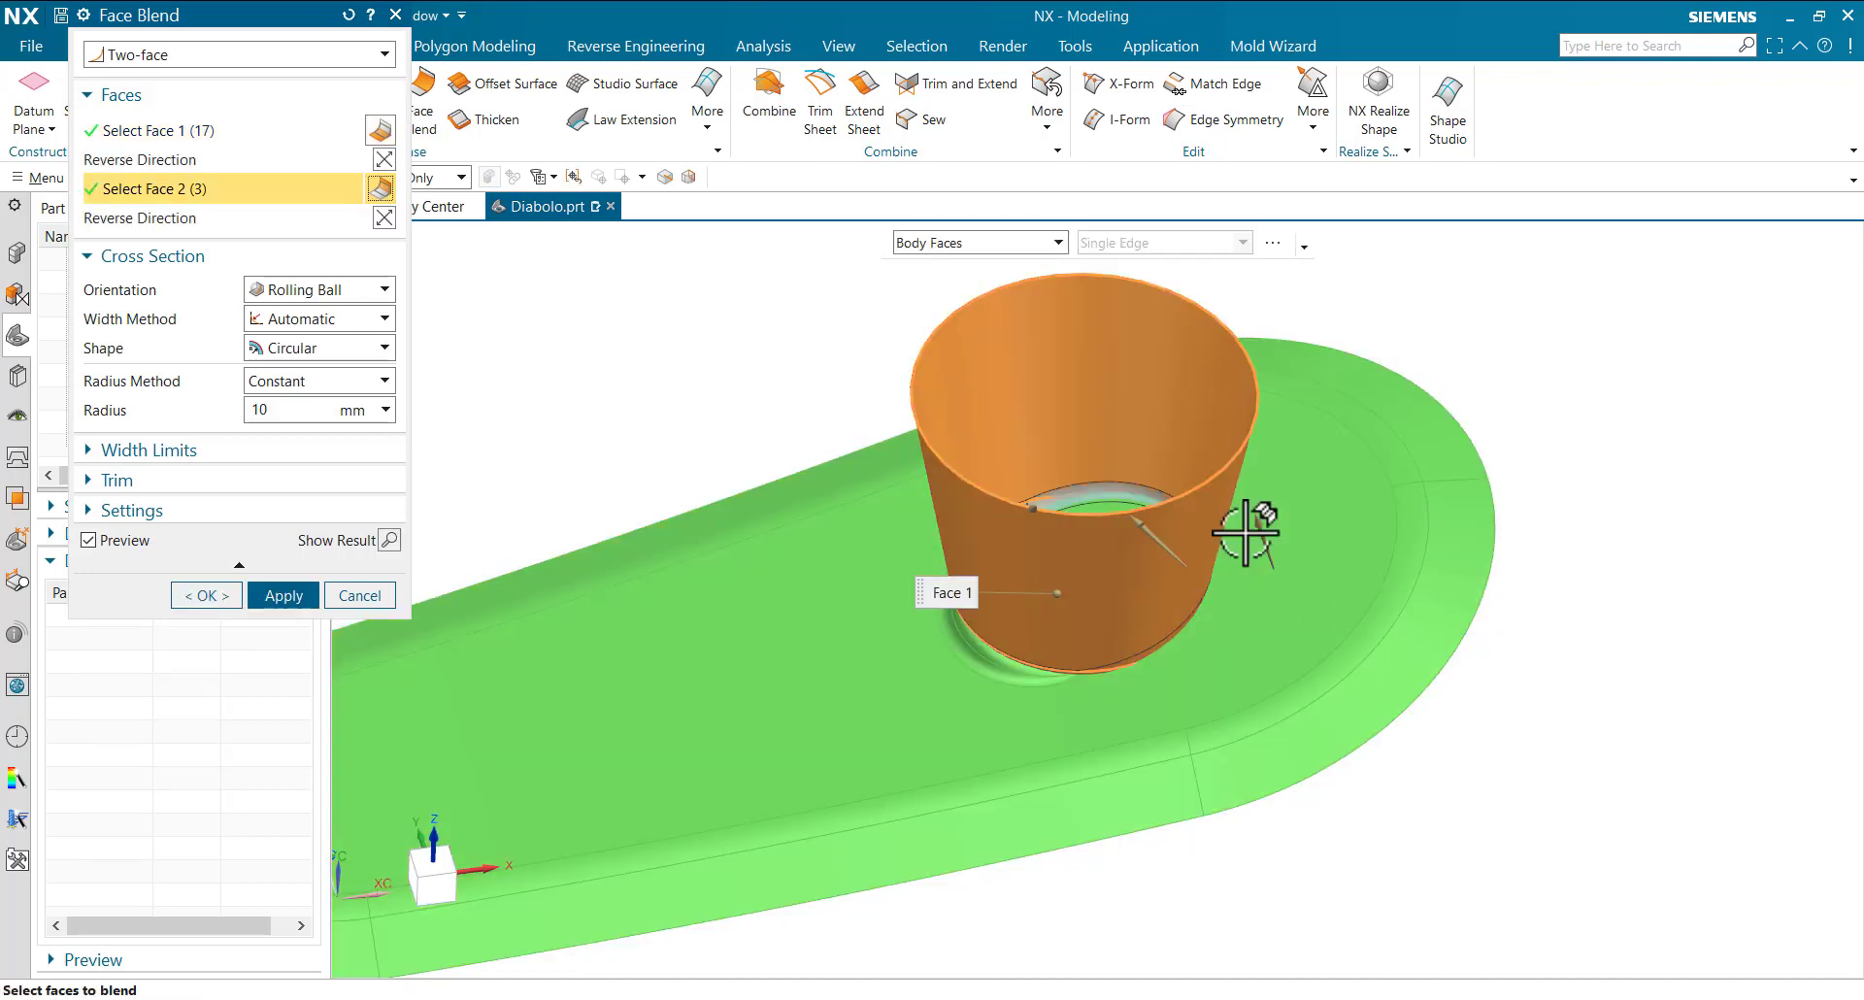
{"action": "left_click", "coordinate": [391, 539]}
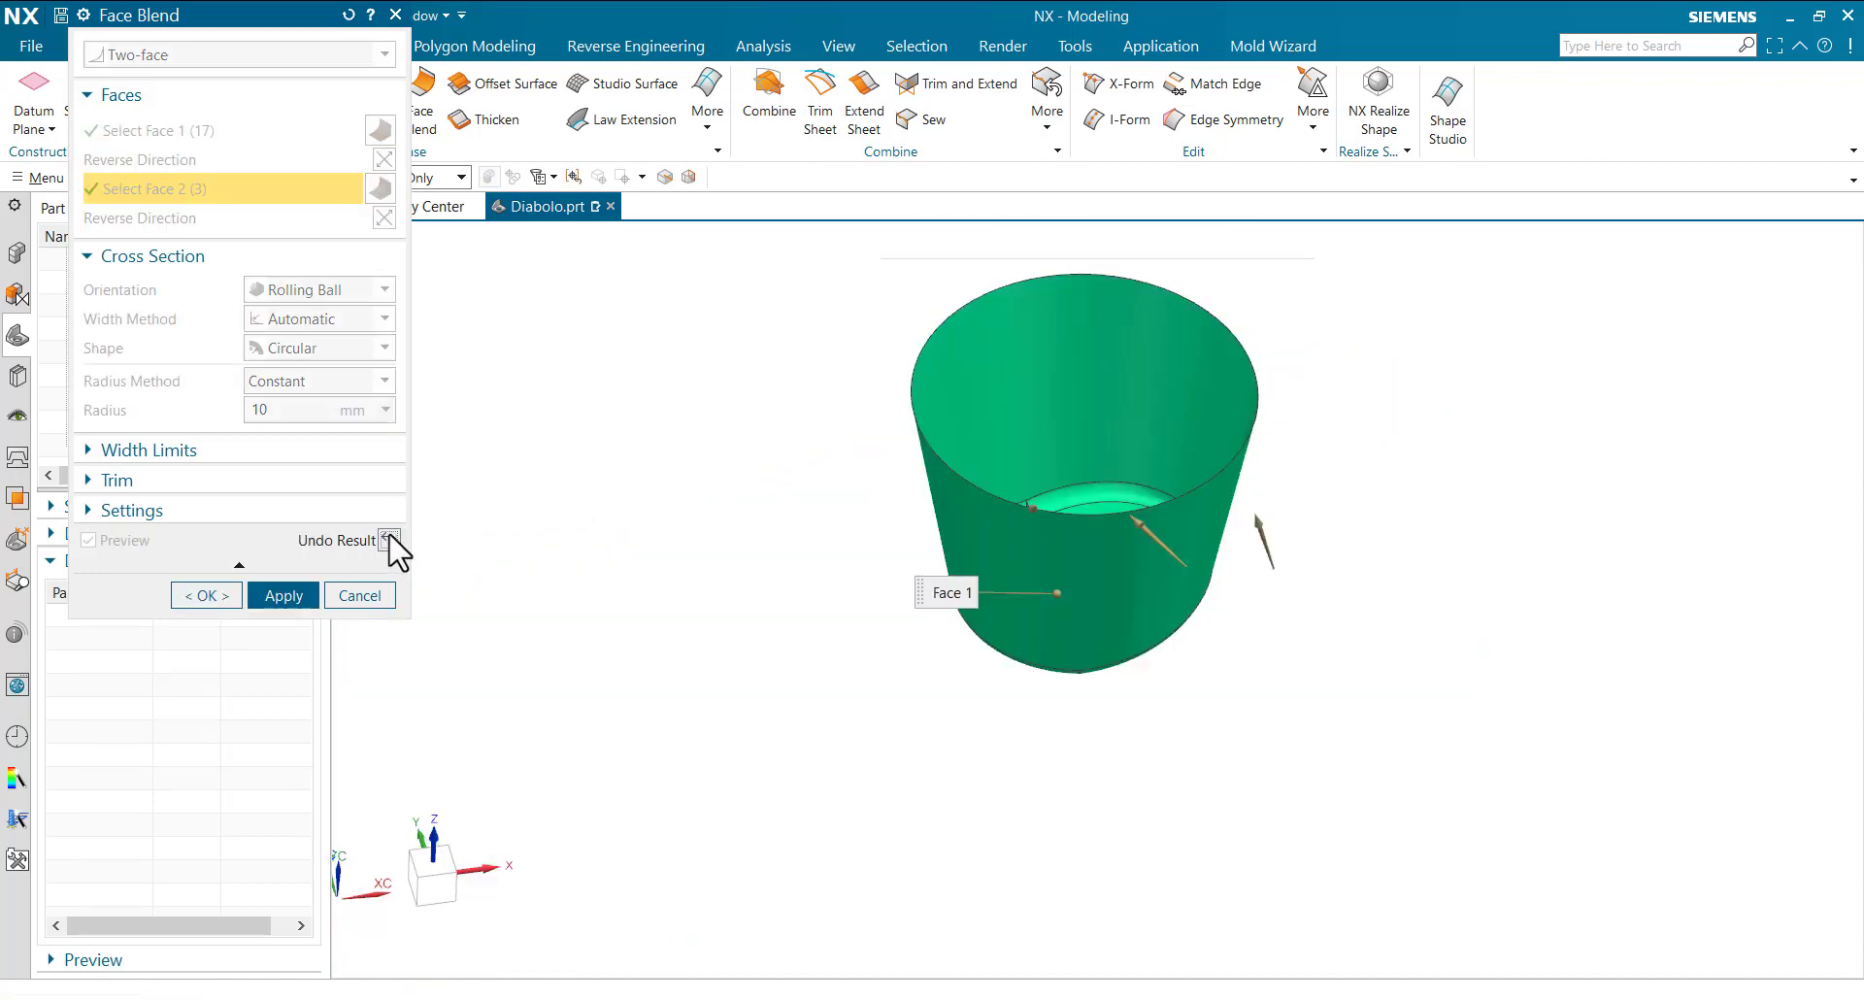
{"action": "left_click", "coordinate": [391, 540]}
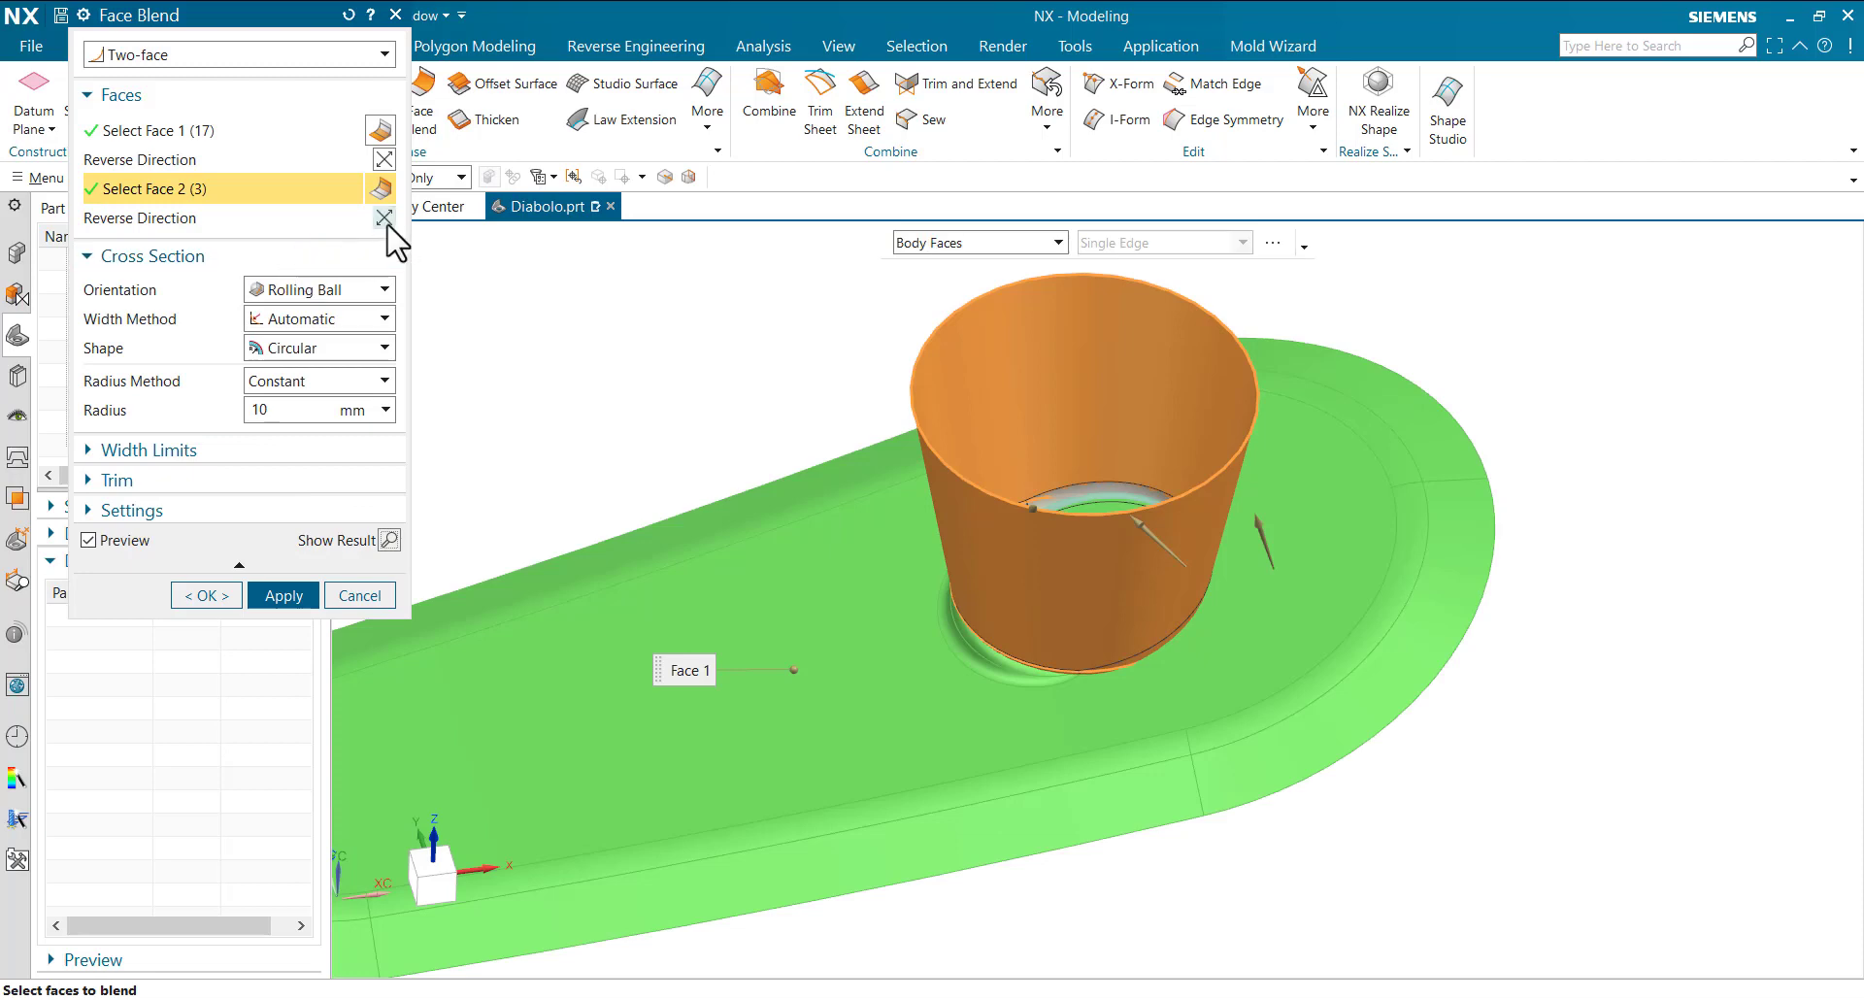
- Reverse both face directions, verify the rounded recess in the preview, and create the blend
{"action": "left_click", "coordinate": [384, 163]}
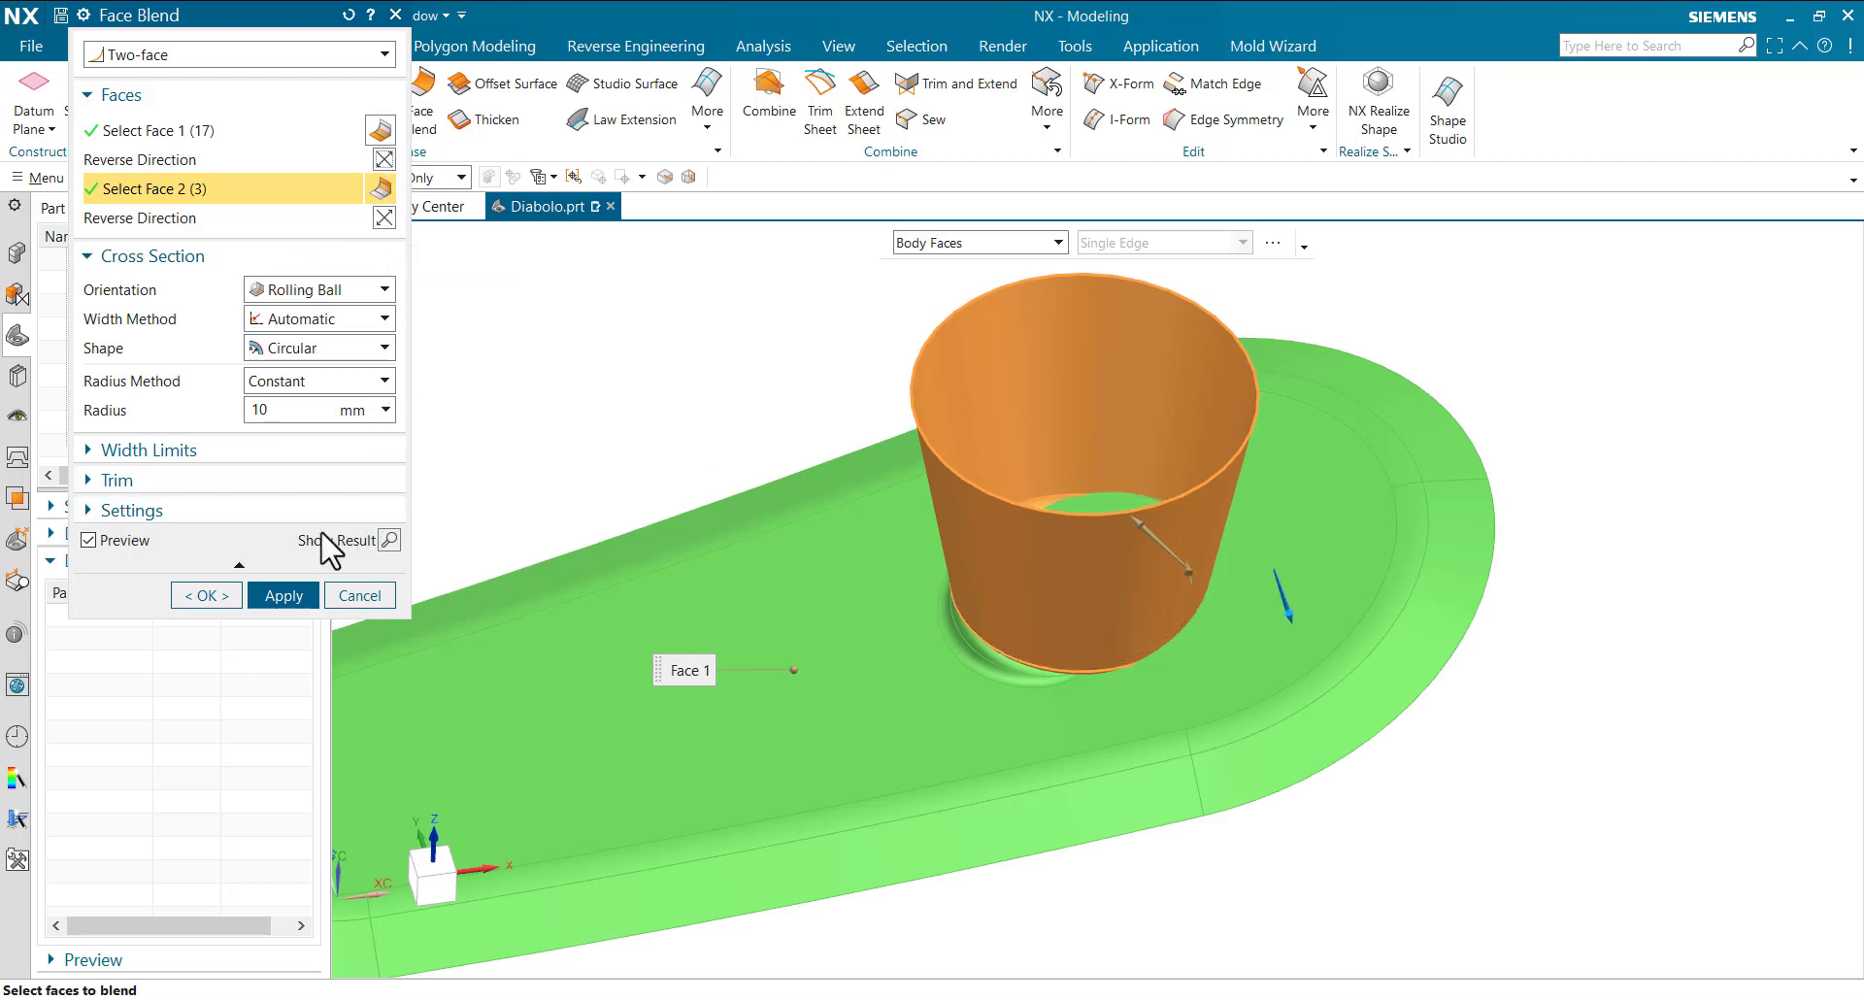
{"action": "left_click", "coordinate": [391, 540]}
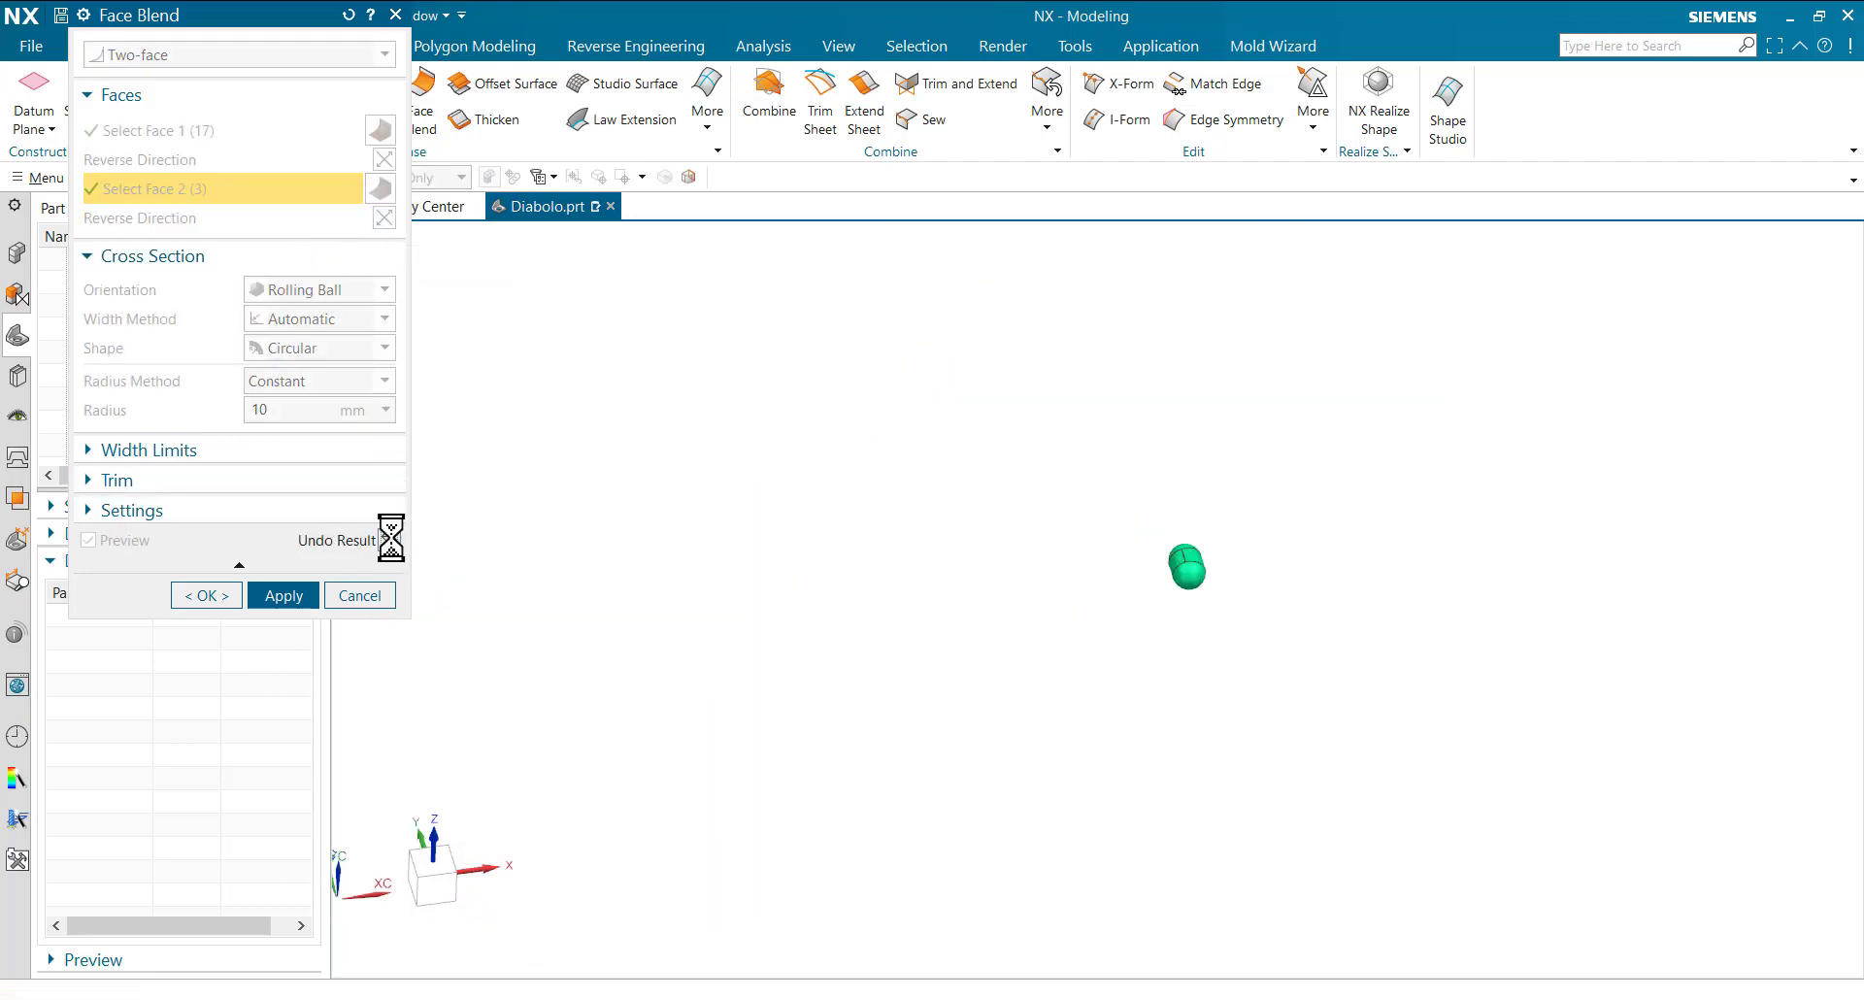
{"action": "left_click", "coordinate": [391, 539]}
{"action": "left_click", "coordinate": [384, 218]}
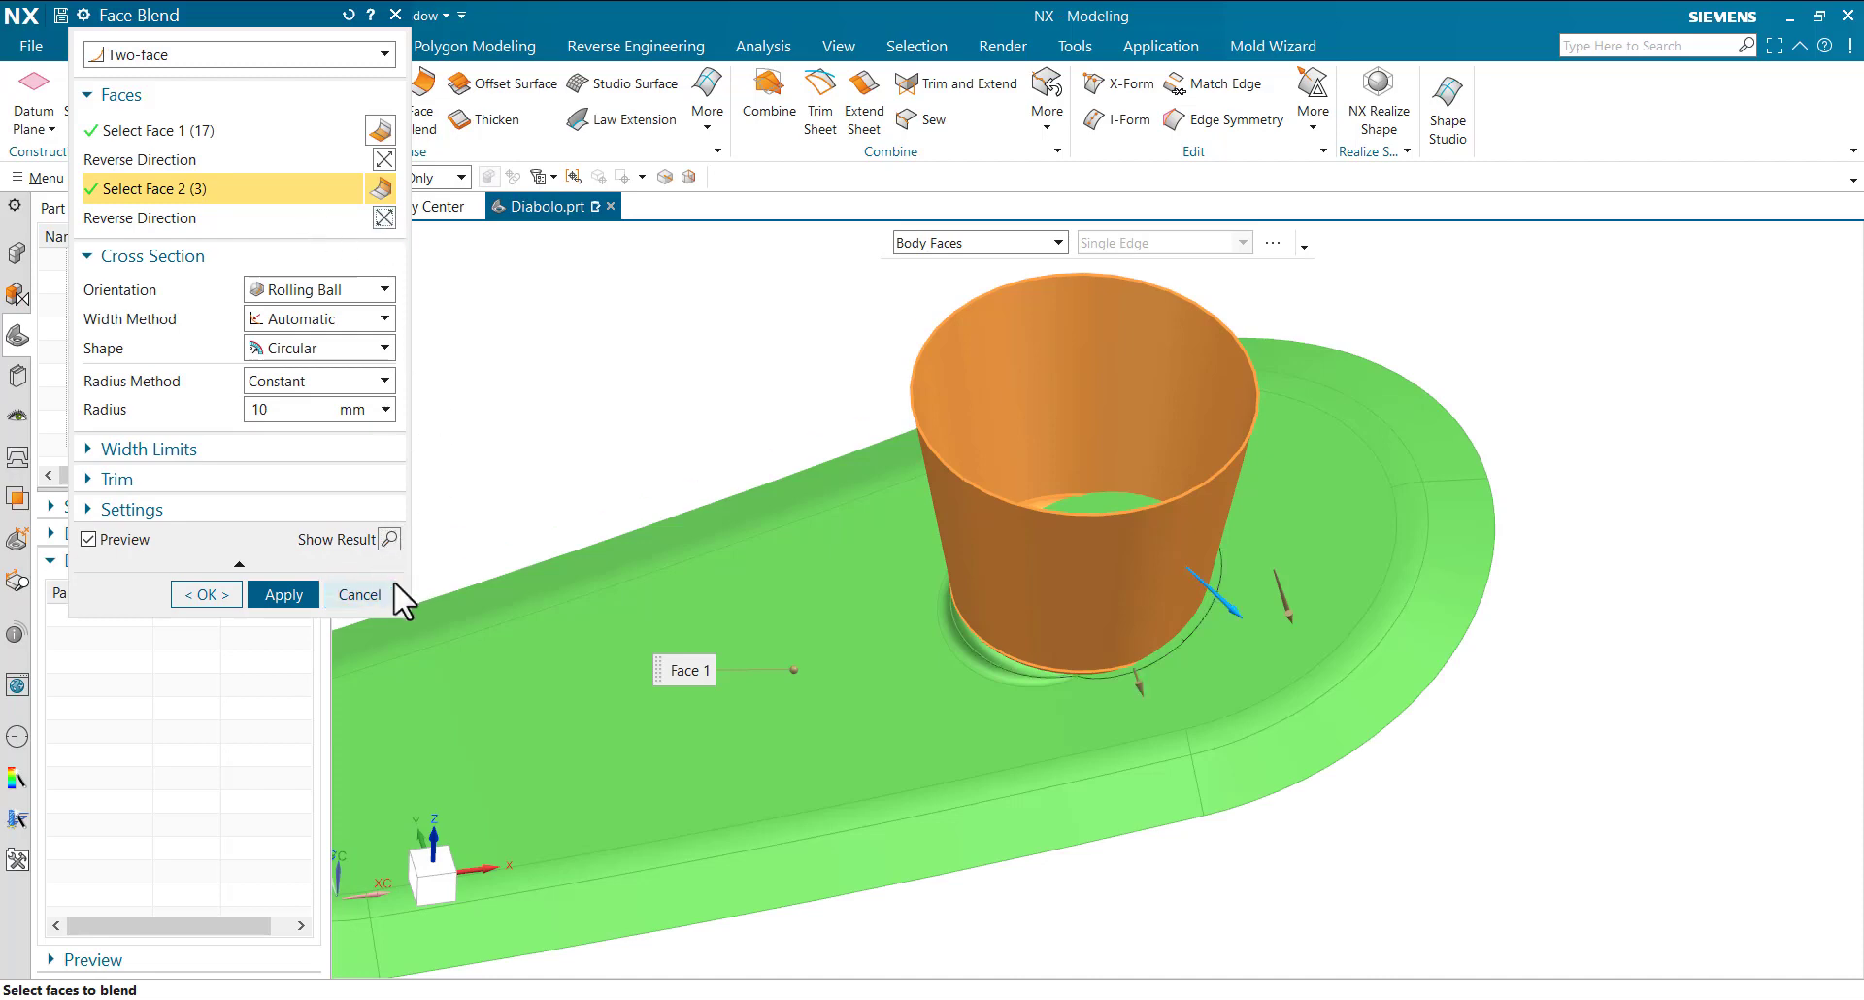
{"action": "left_click", "coordinate": [386, 542]}
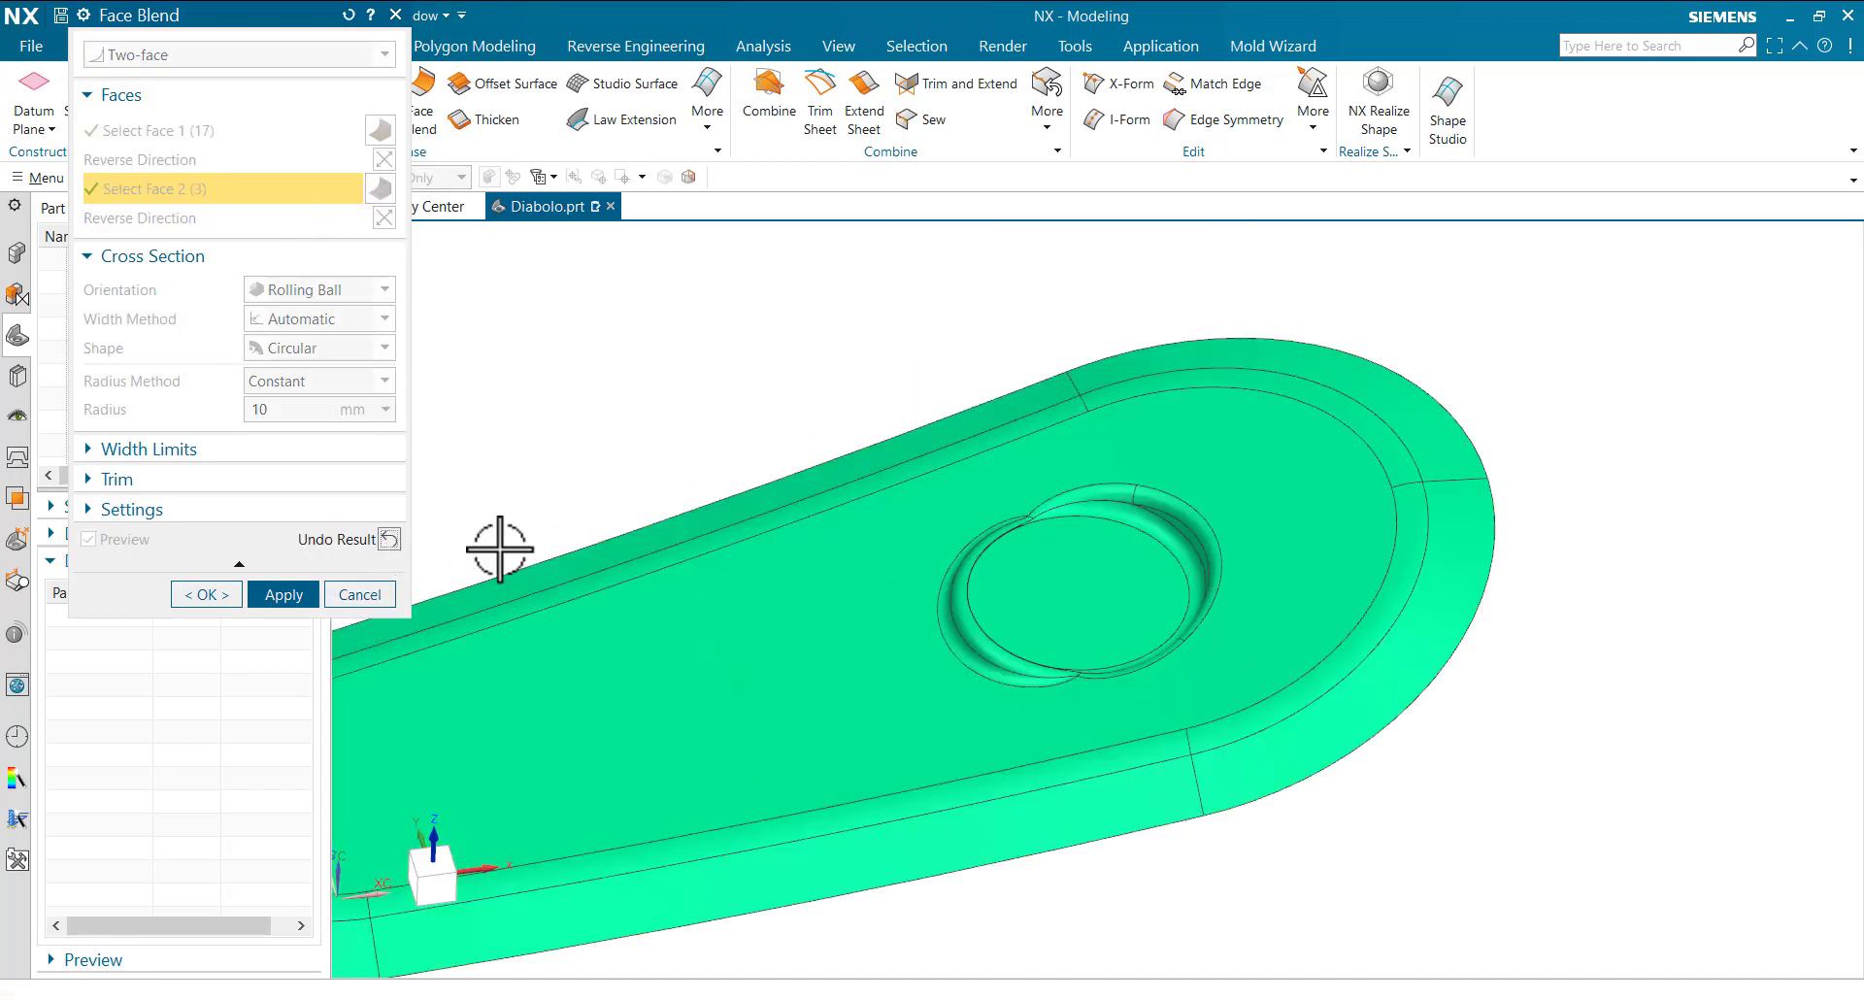
{"action": "scroll", "coordinate": [1308, 470], "scroll_direction": "down", "scroll_amount": 2}
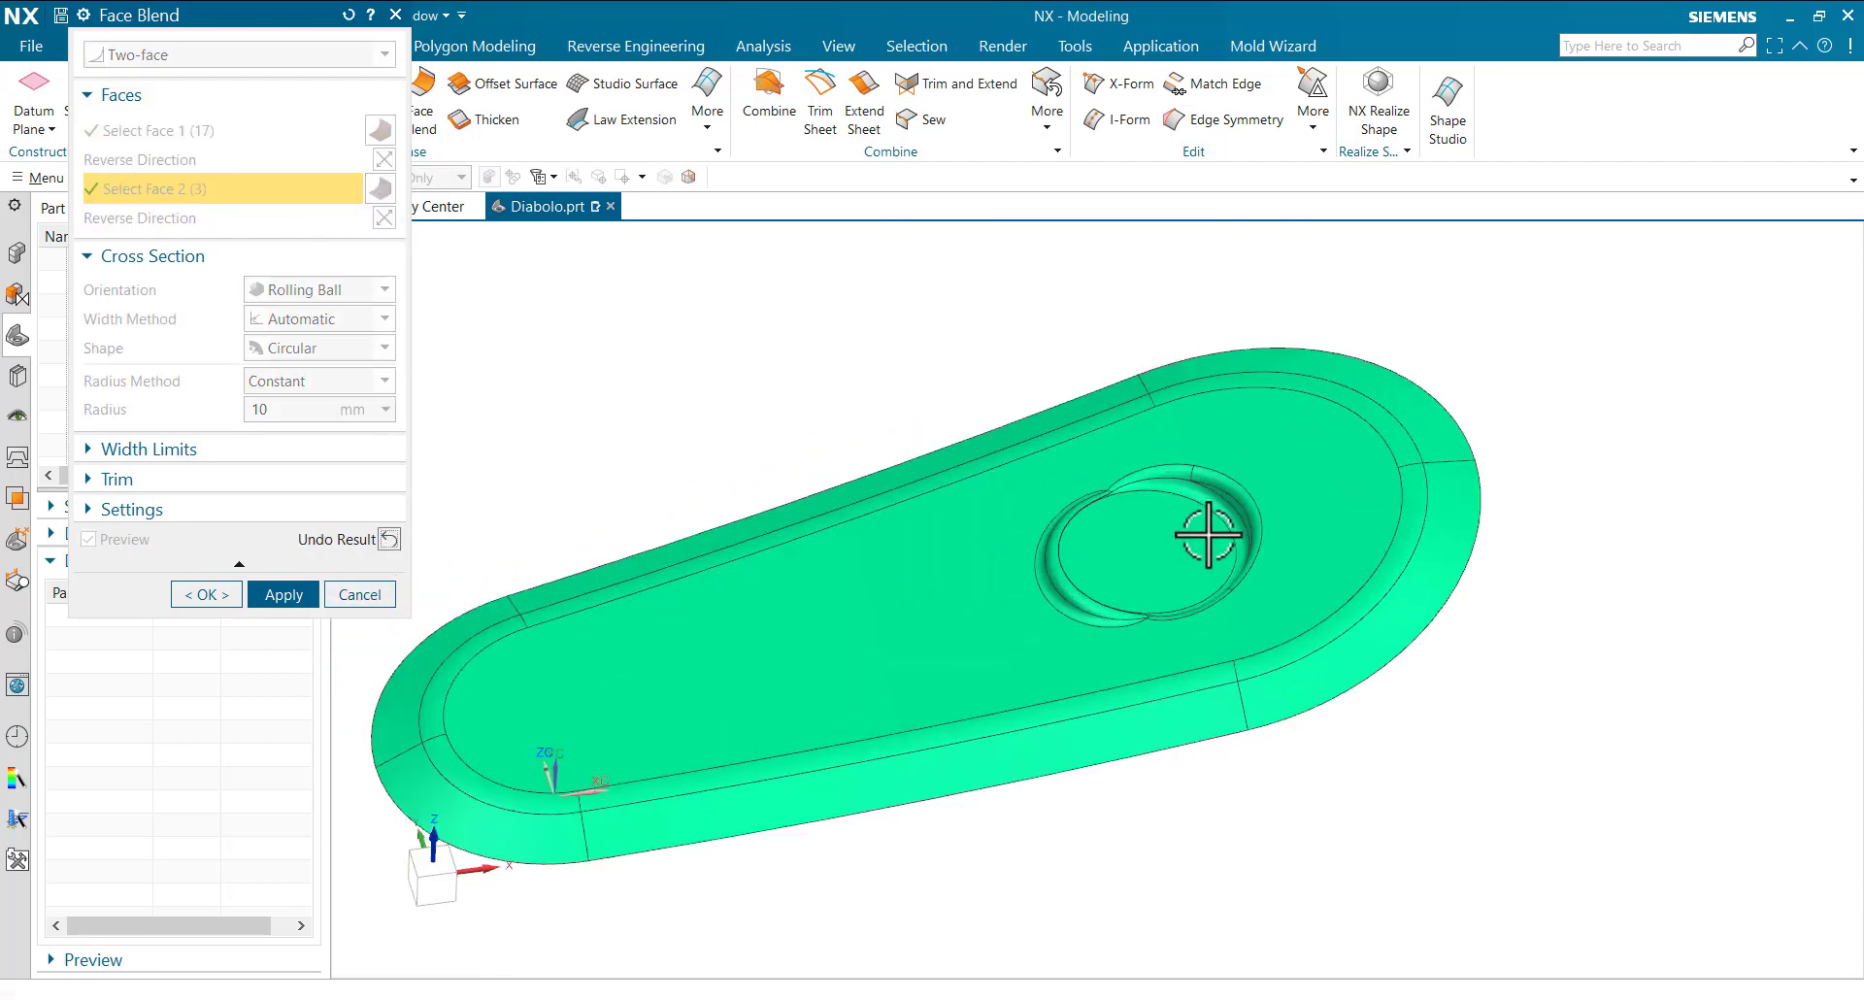
{"action": "middle_click_drag", "start_coordinate": [1206, 537], "coordinate": [1298, 540]}
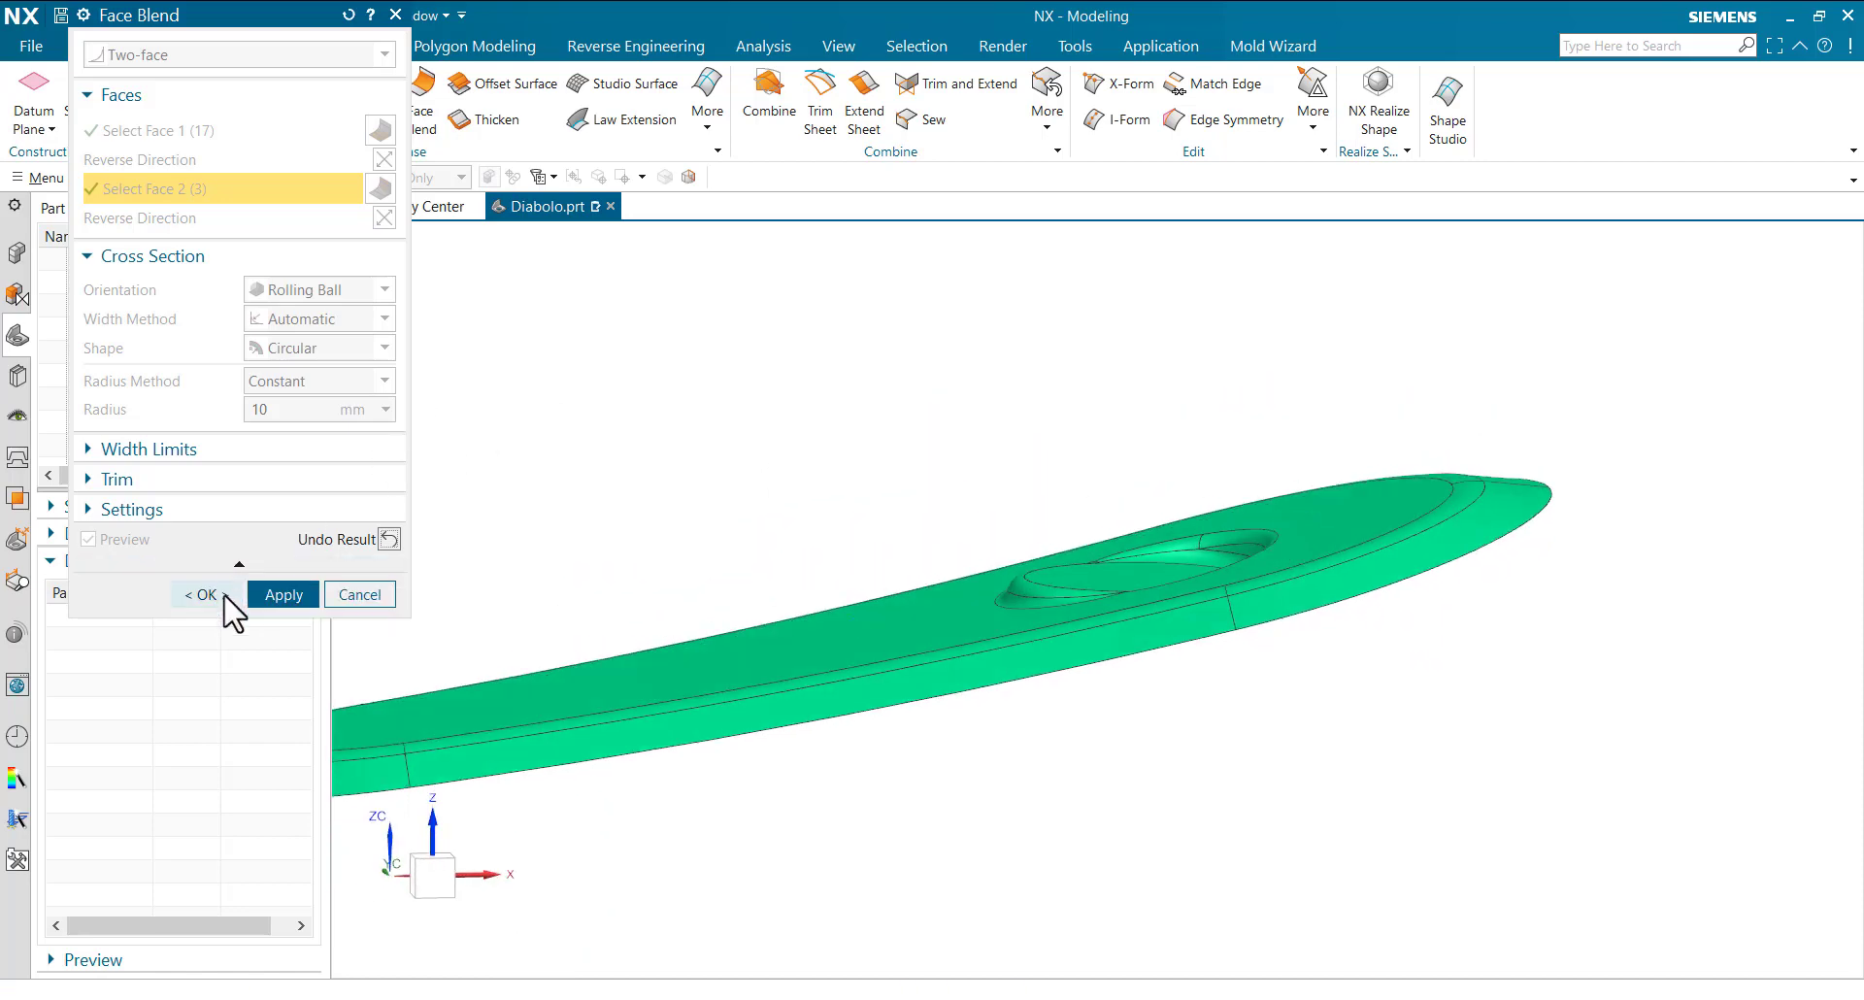
{"action": "left_click", "coordinate": [224, 596]}
{"action": "scroll", "coordinate": [1041, 529], "scroll_direction": "down", "scroll_amount": 2}
{"action": "middle_click_drag", "start_coordinate": [1040, 529], "coordinate": [1256, 699]}
- Start a new sketch placed on the offset surface face
{"action": "scroll", "coordinate": [1015, 616], "scroll_direction": "up", "scroll_amount": 3}
{"action": "scroll", "coordinate": [1032, 619], "scroll_direction": "down", "scroll_amount": 3}
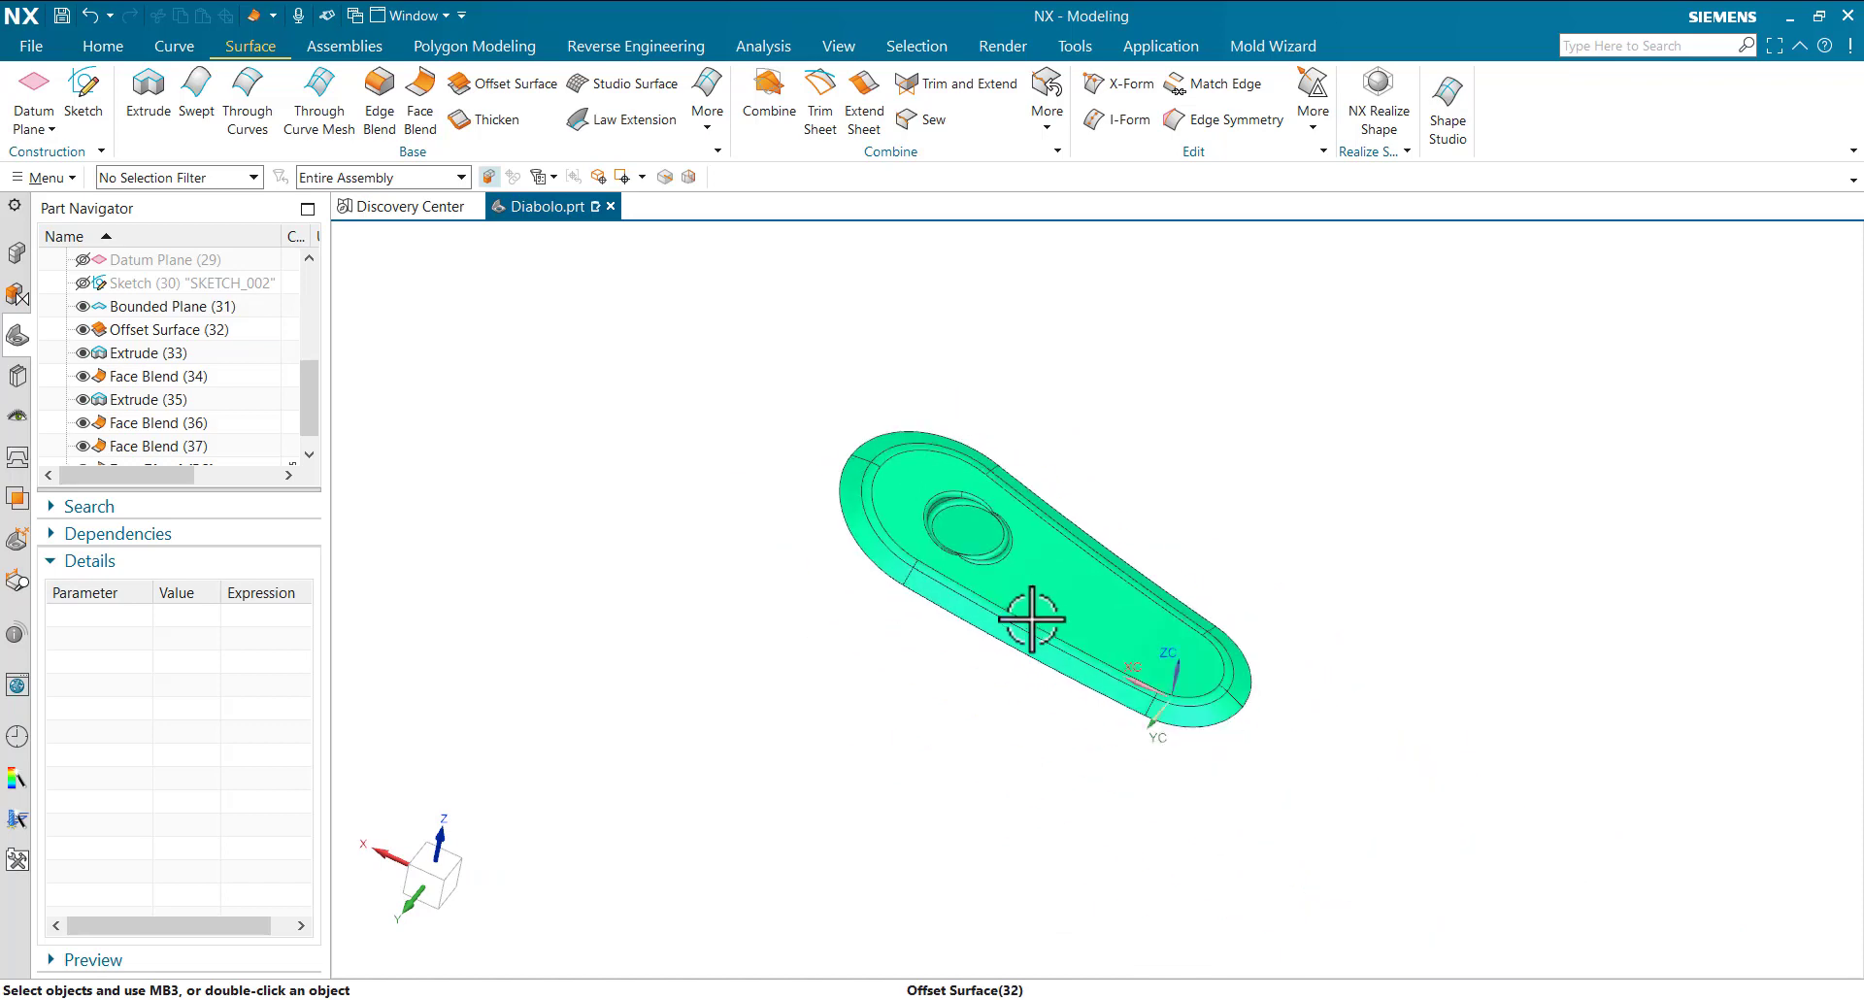
{"action": "middle_click_drag", "start_coordinate": [1032, 618], "coordinate": [1094, 645]}
{"action": "scroll", "coordinate": [966, 563], "scroll_direction": "up", "scroll_amount": 3}
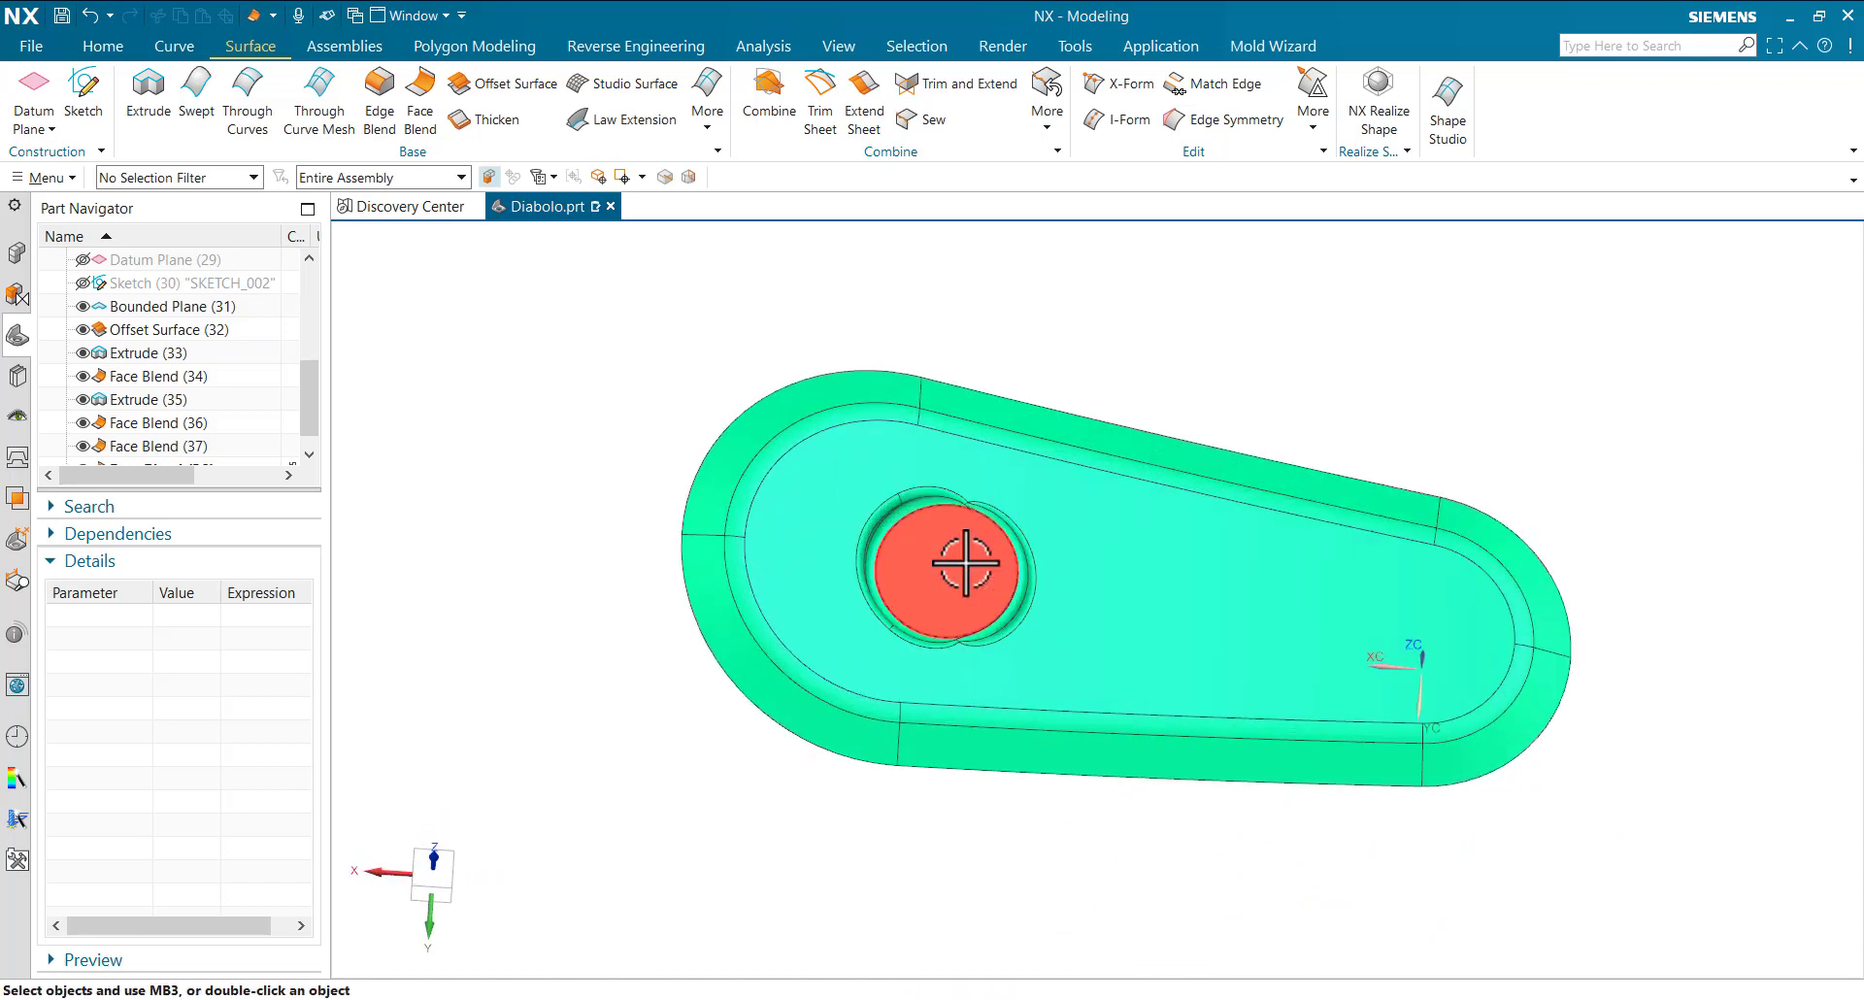
{"action": "scroll", "coordinate": [966, 563], "scroll_direction": "up", "scroll_amount": 3}
{"action": "scroll", "coordinate": [966, 563], "scroll_direction": "down", "scroll_amount": 5}
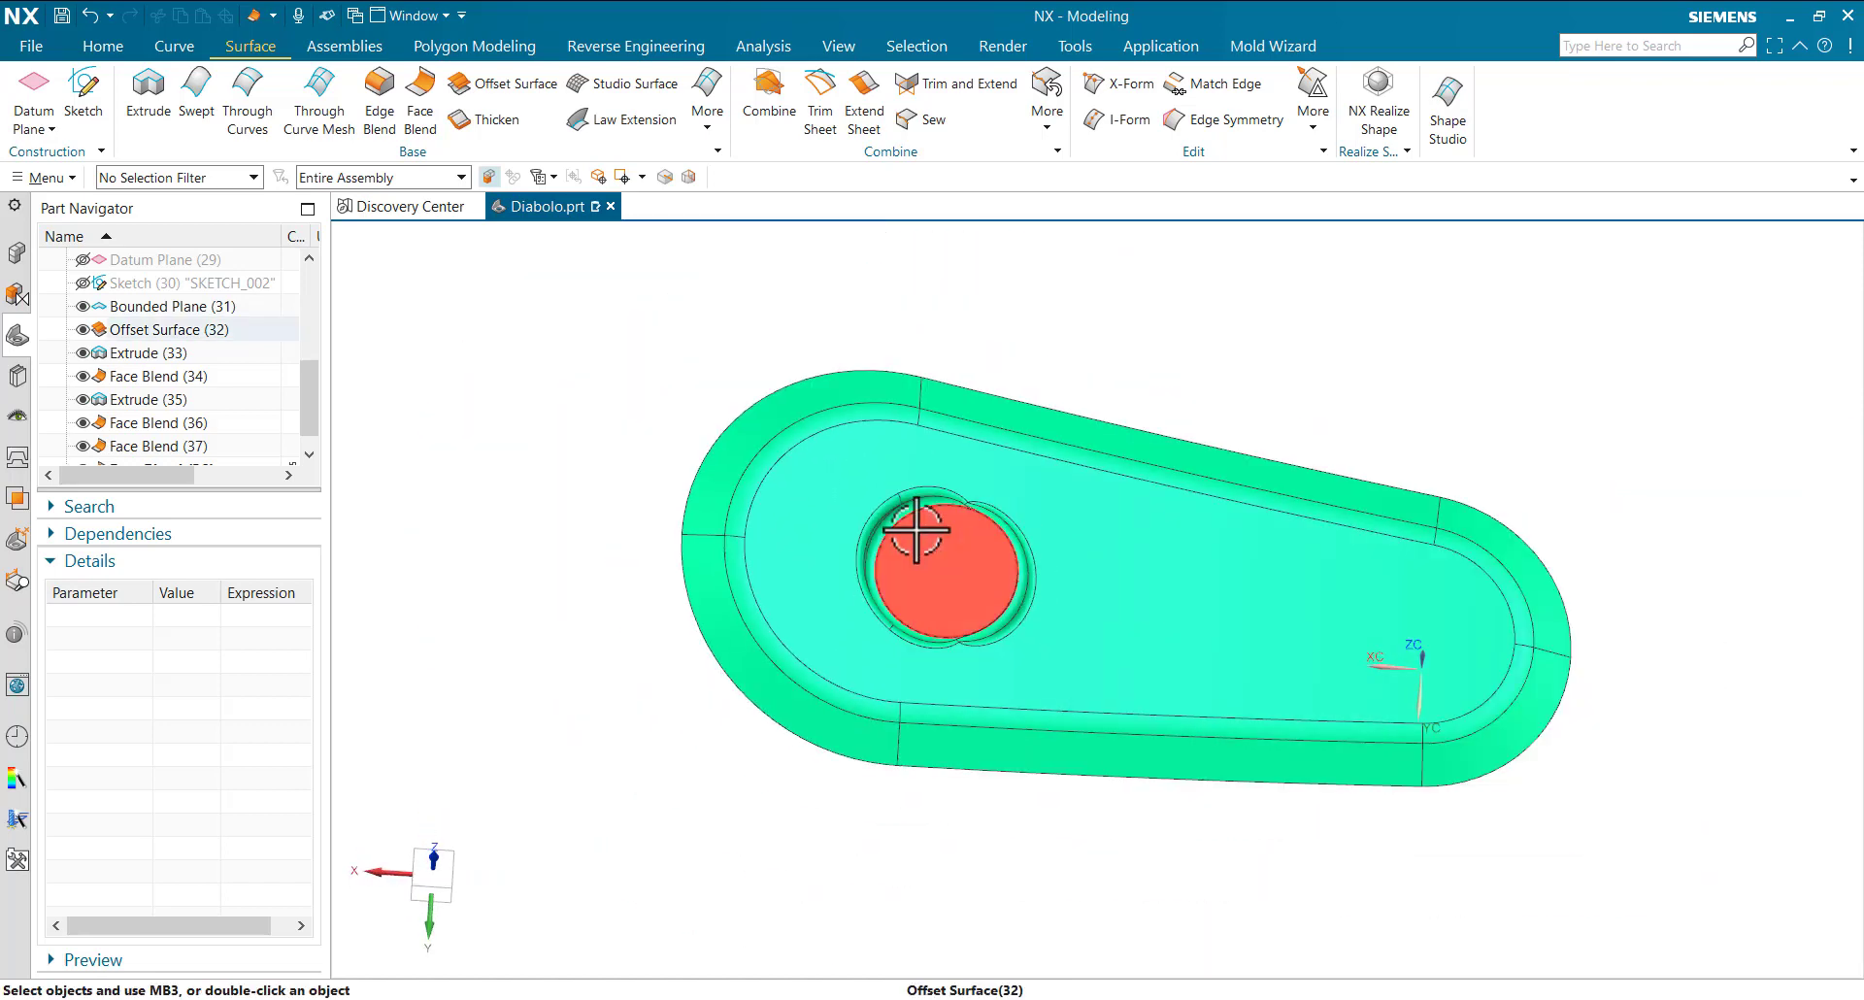
{"action": "left_click", "coordinate": [83, 88]}
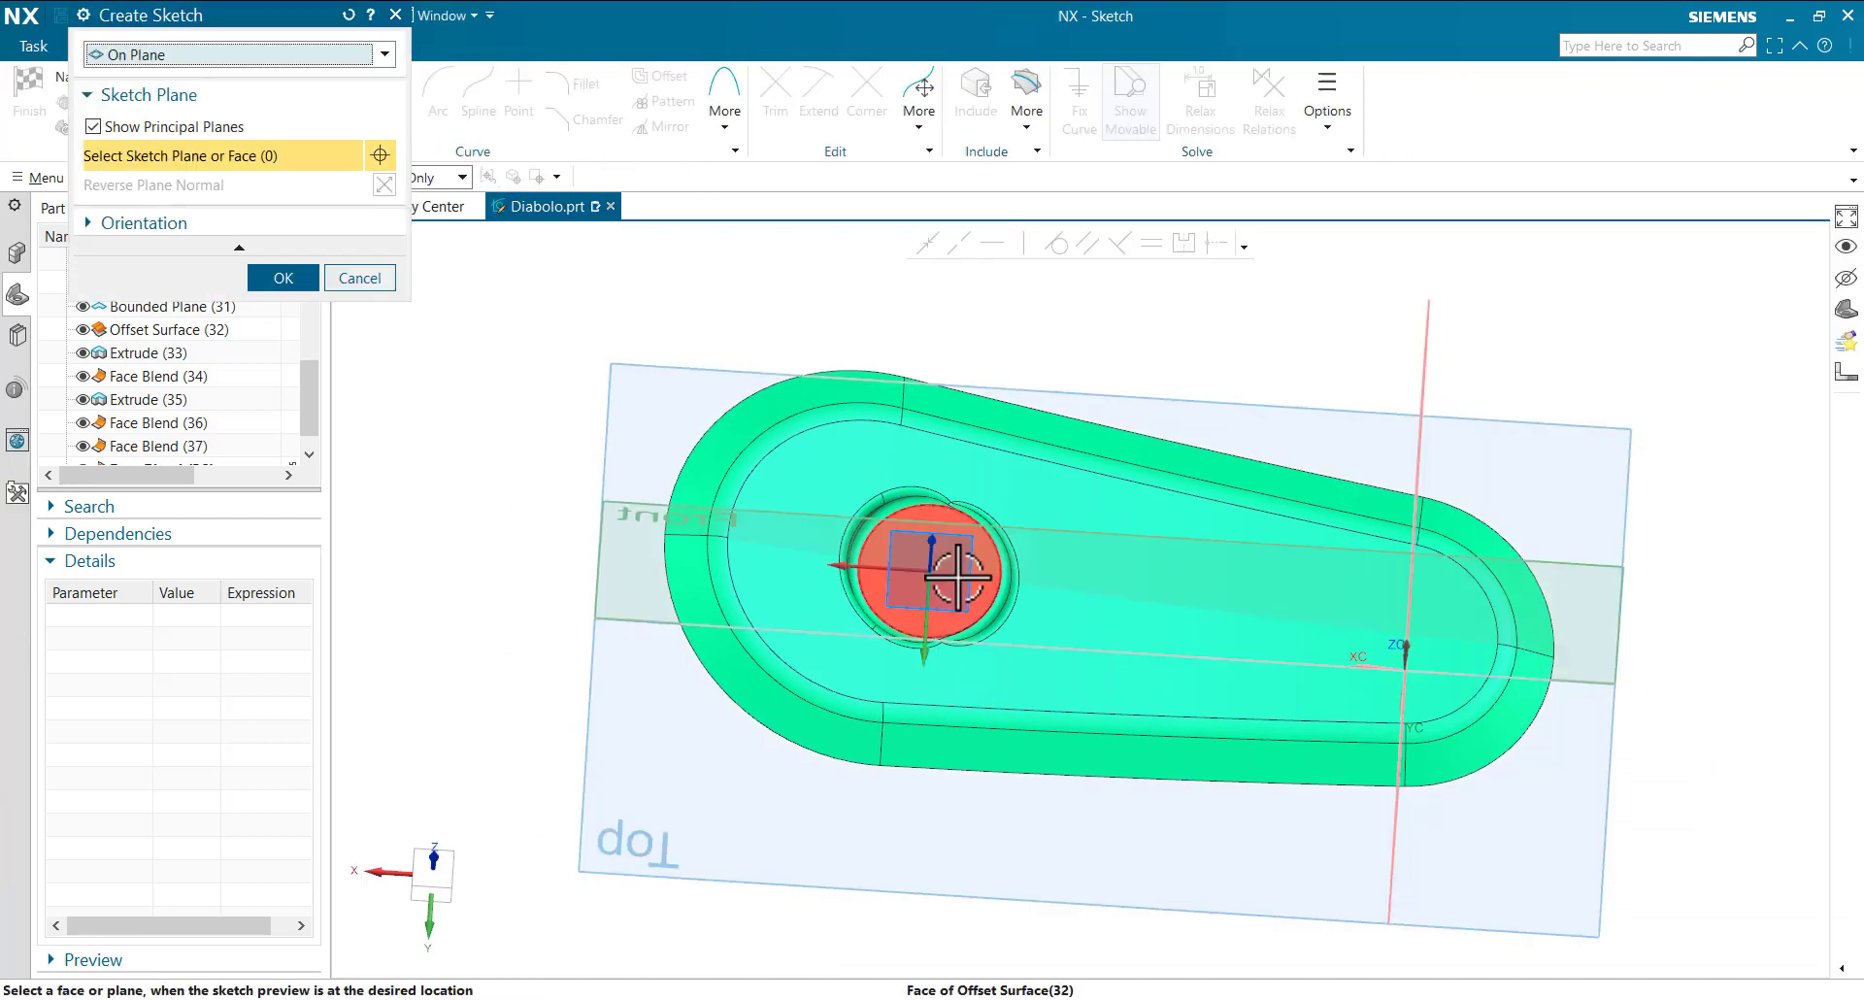
{"action": "left_click", "coordinate": [948, 571]}
{"action": "middle_click", "coordinate": [1156, 655]}
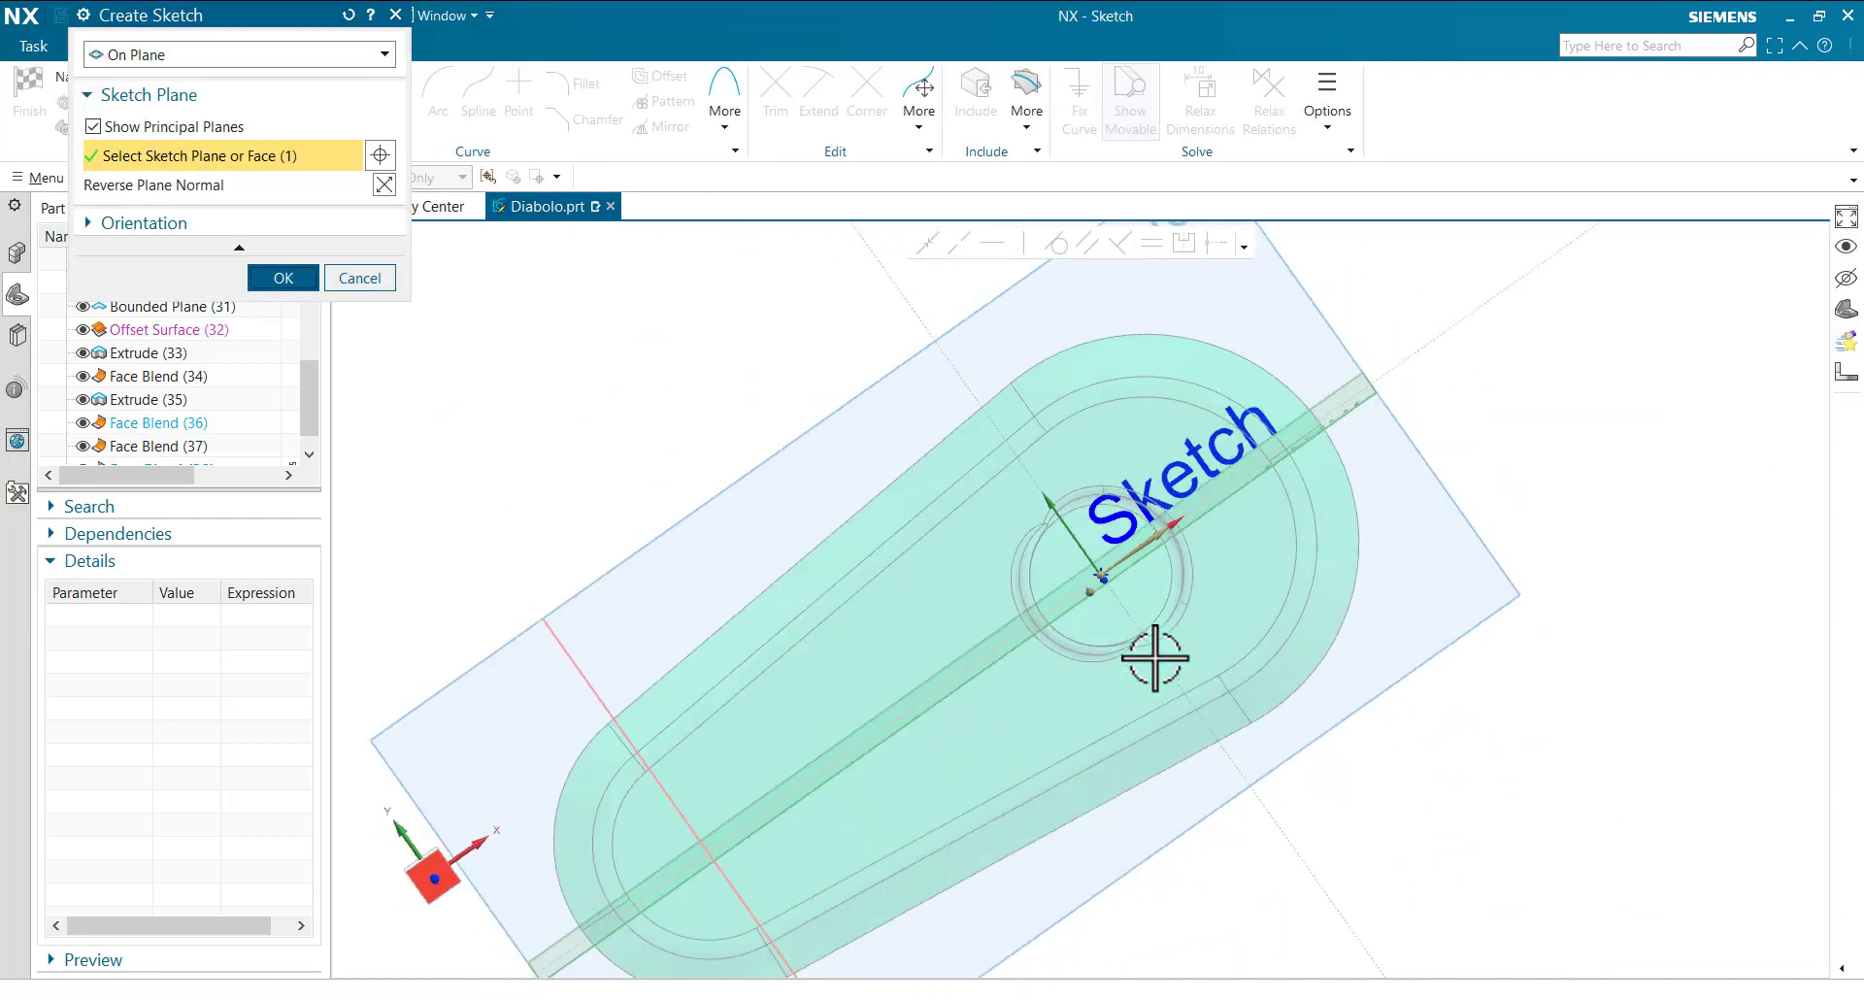
{"action": "scroll", "coordinate": [1156, 658], "scroll_direction": "up", "scroll_amount": 3}
- Draw a circle at the sketch origin, dimension it 30 mm diameter without scaling, and finish
{"action": "left_click", "coordinate": [358, 97]}
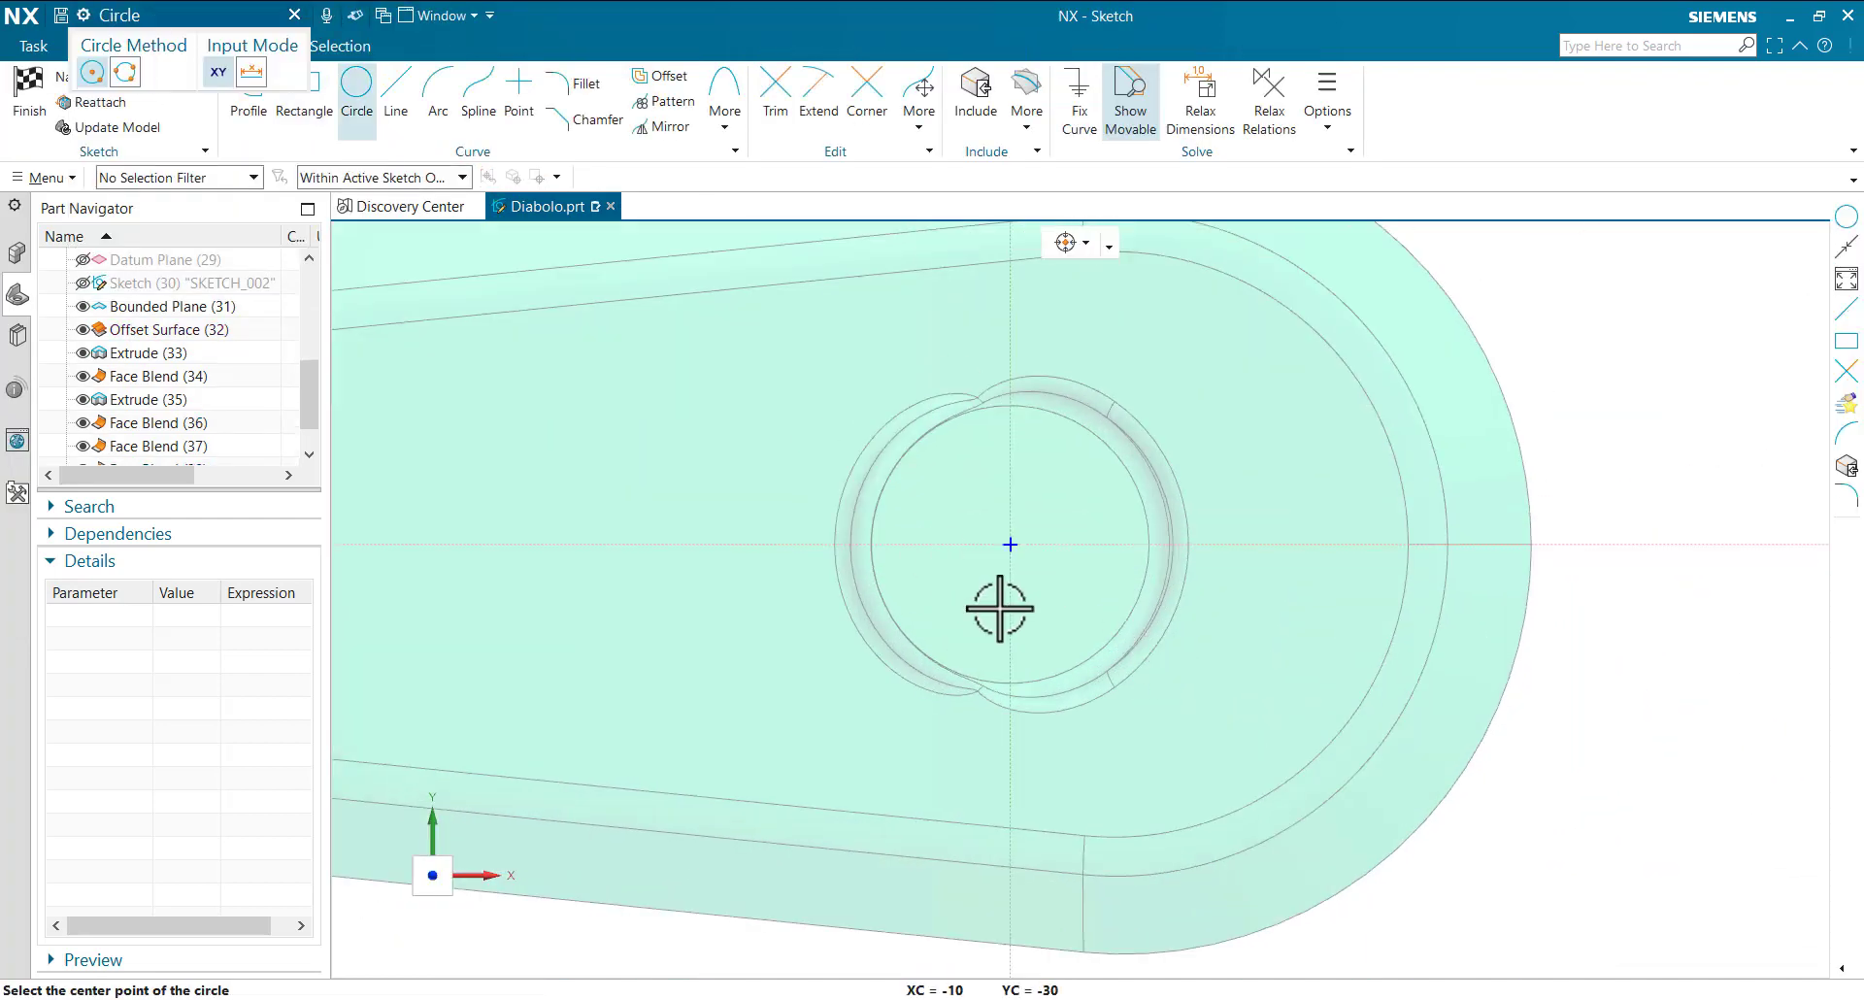
{"action": "left_click", "coordinate": [1008, 542]}
{"action": "left_click", "coordinate": [1041, 498]}
{"action": "key", "text": "Escape"}
{"action": "left_click", "coordinate": [1058, 490]}
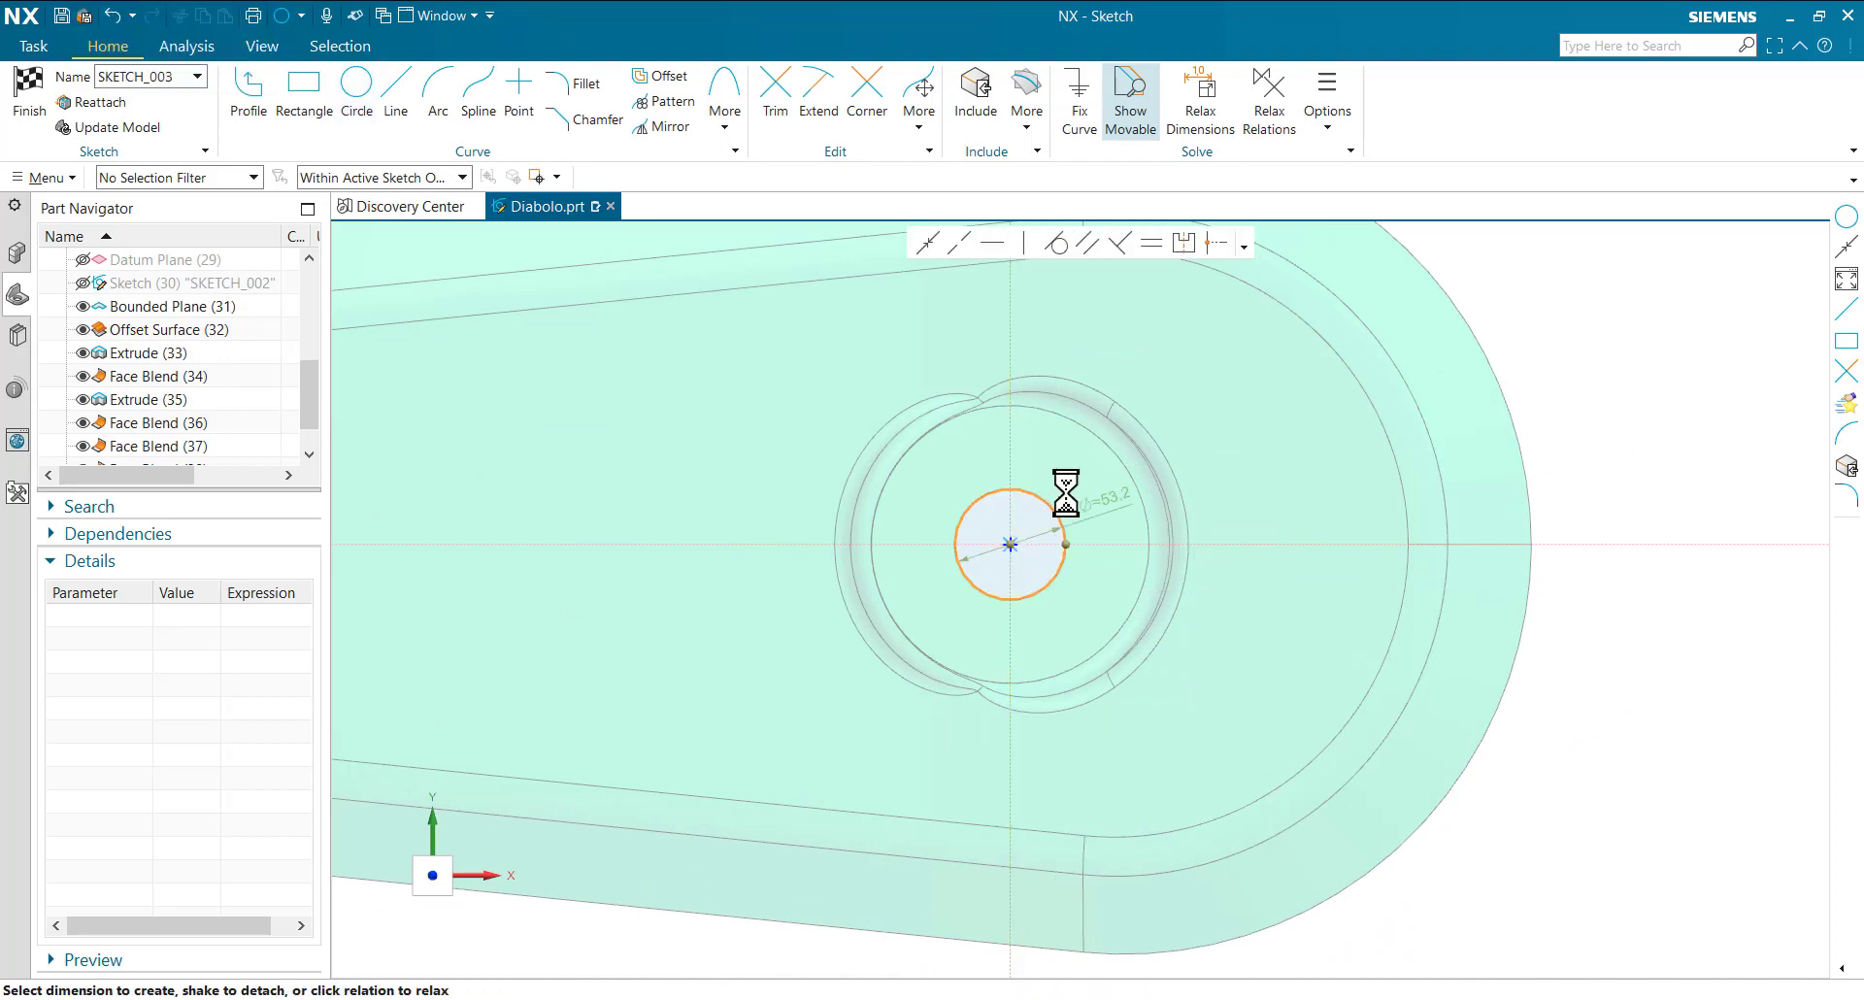
{"action": "left_click", "coordinate": [1089, 499]}
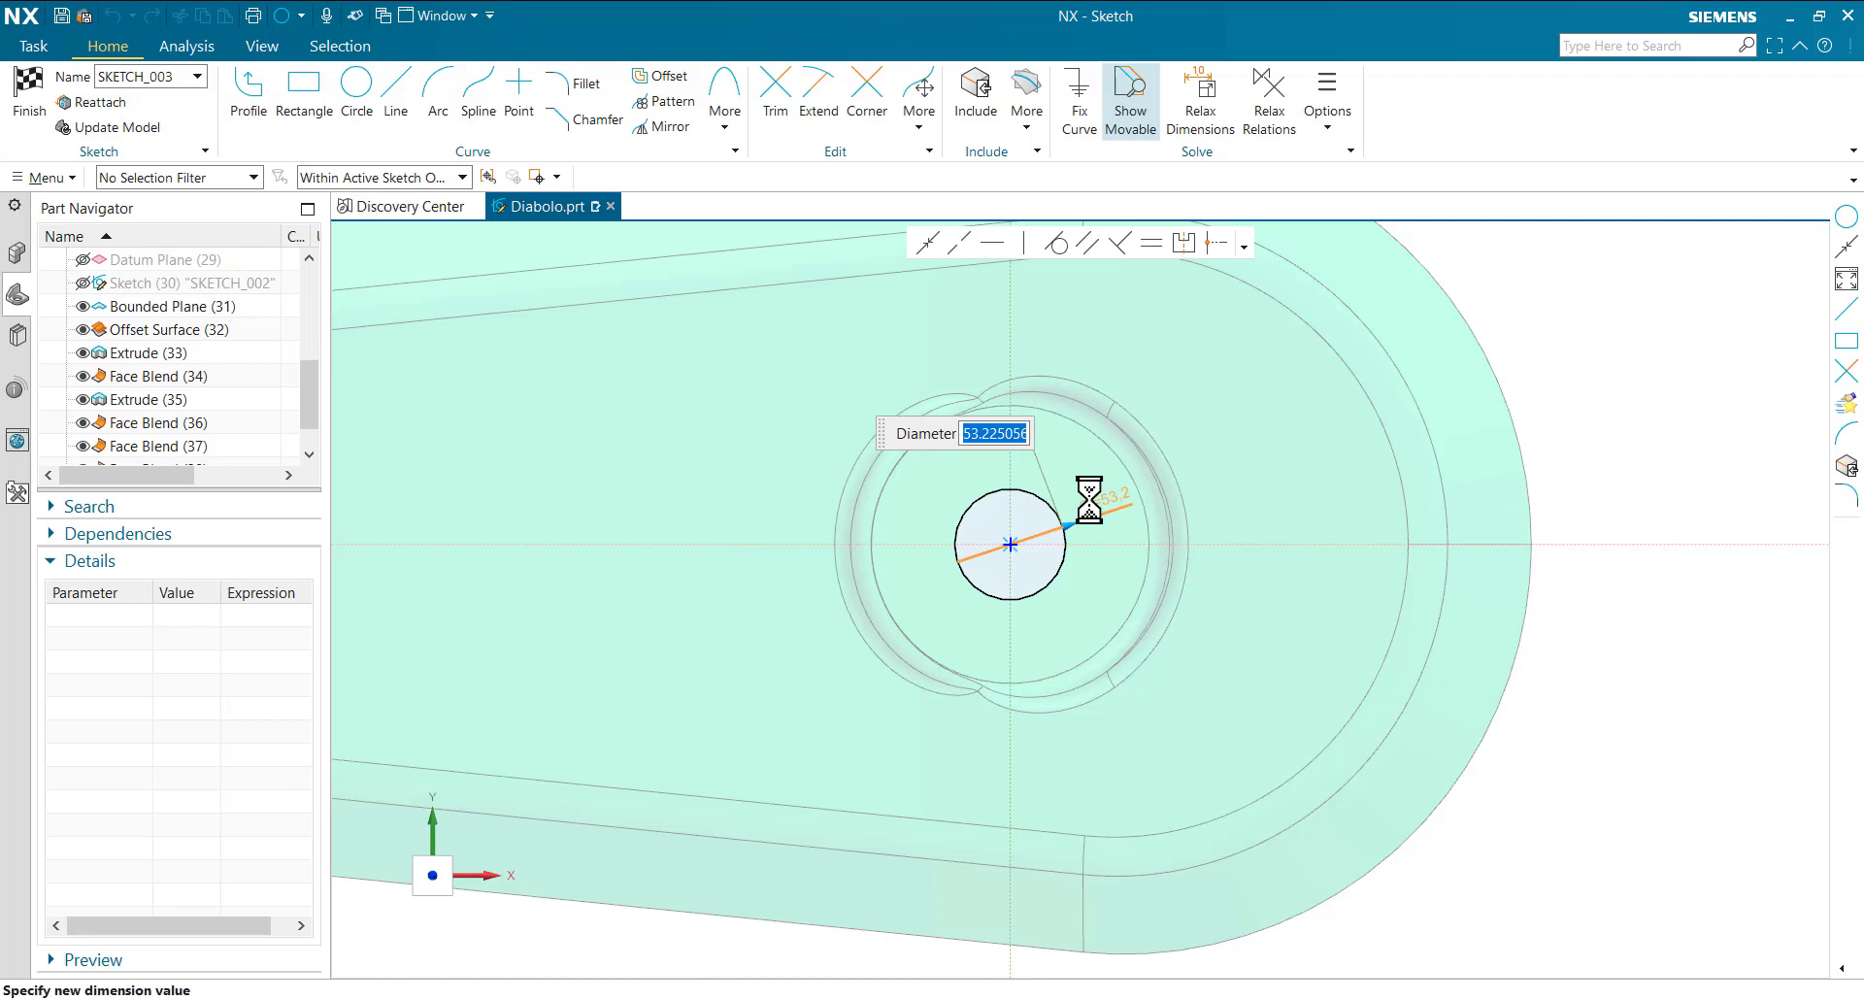
{"action": "type", "text": "30"}
{"action": "key", "text": "Return"}
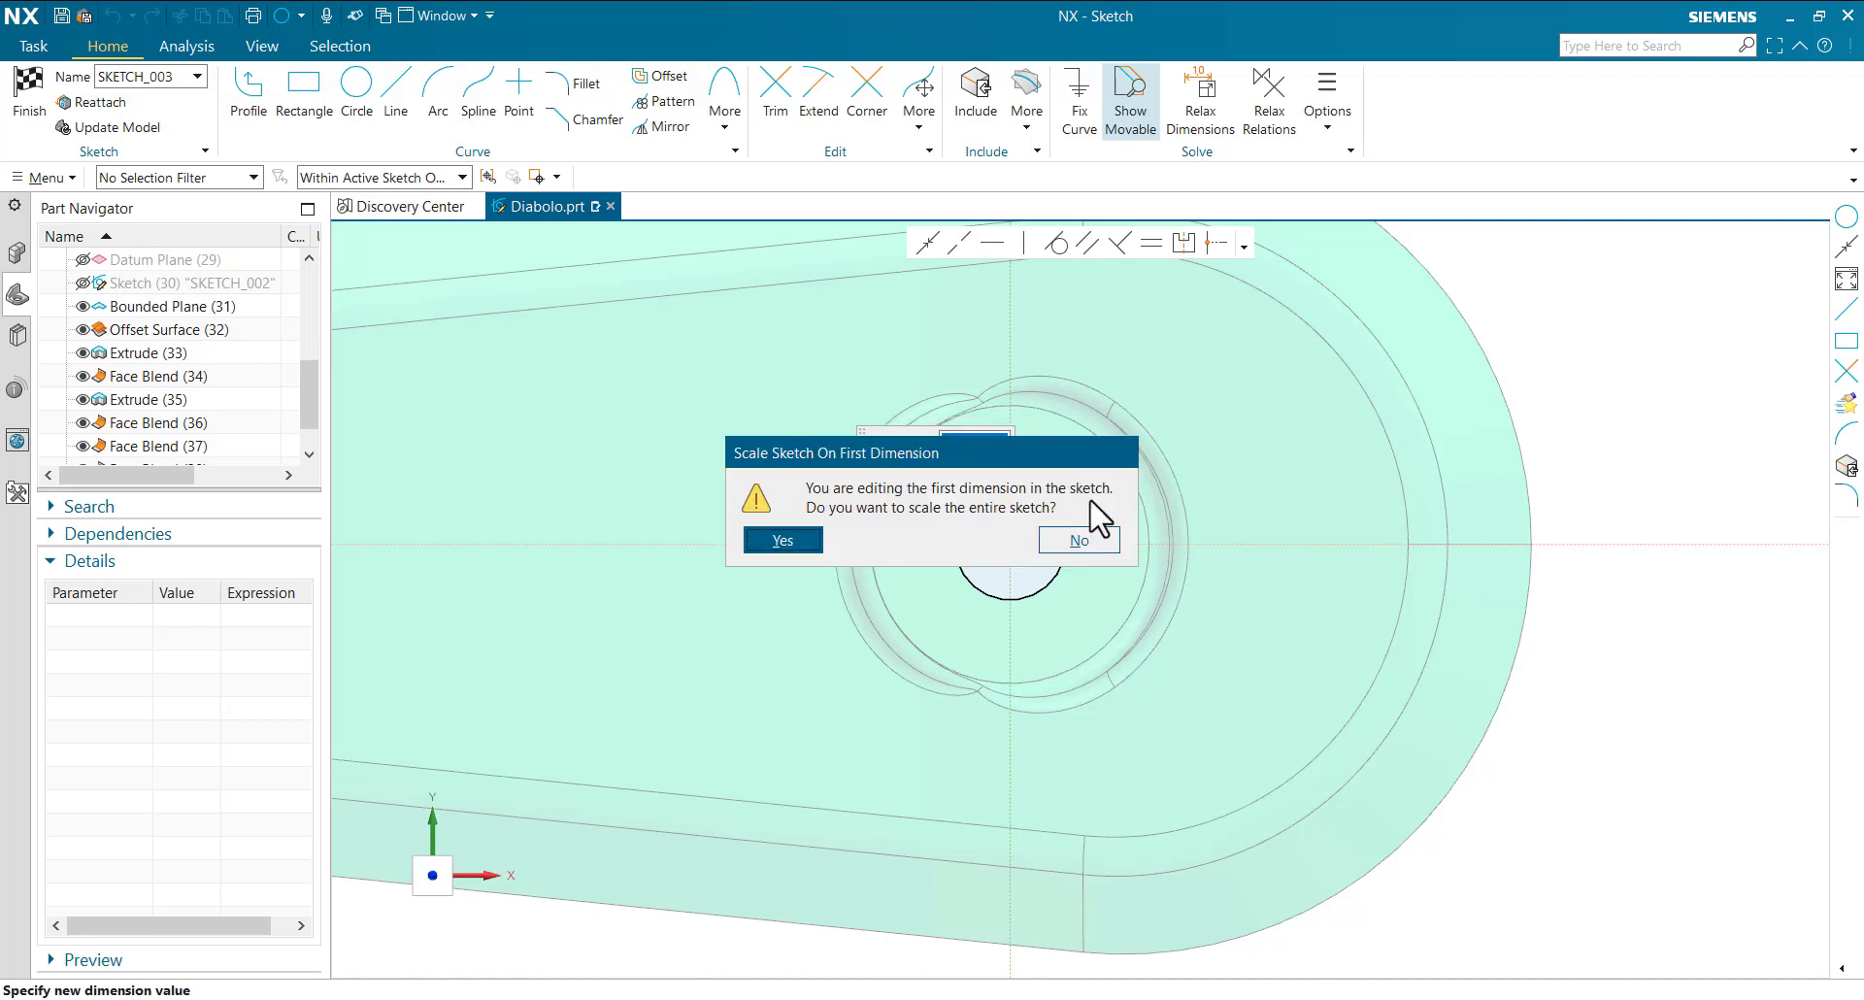
{"action": "key", "text": "Return"}
{"action": "left_click", "coordinate": [29, 92]}
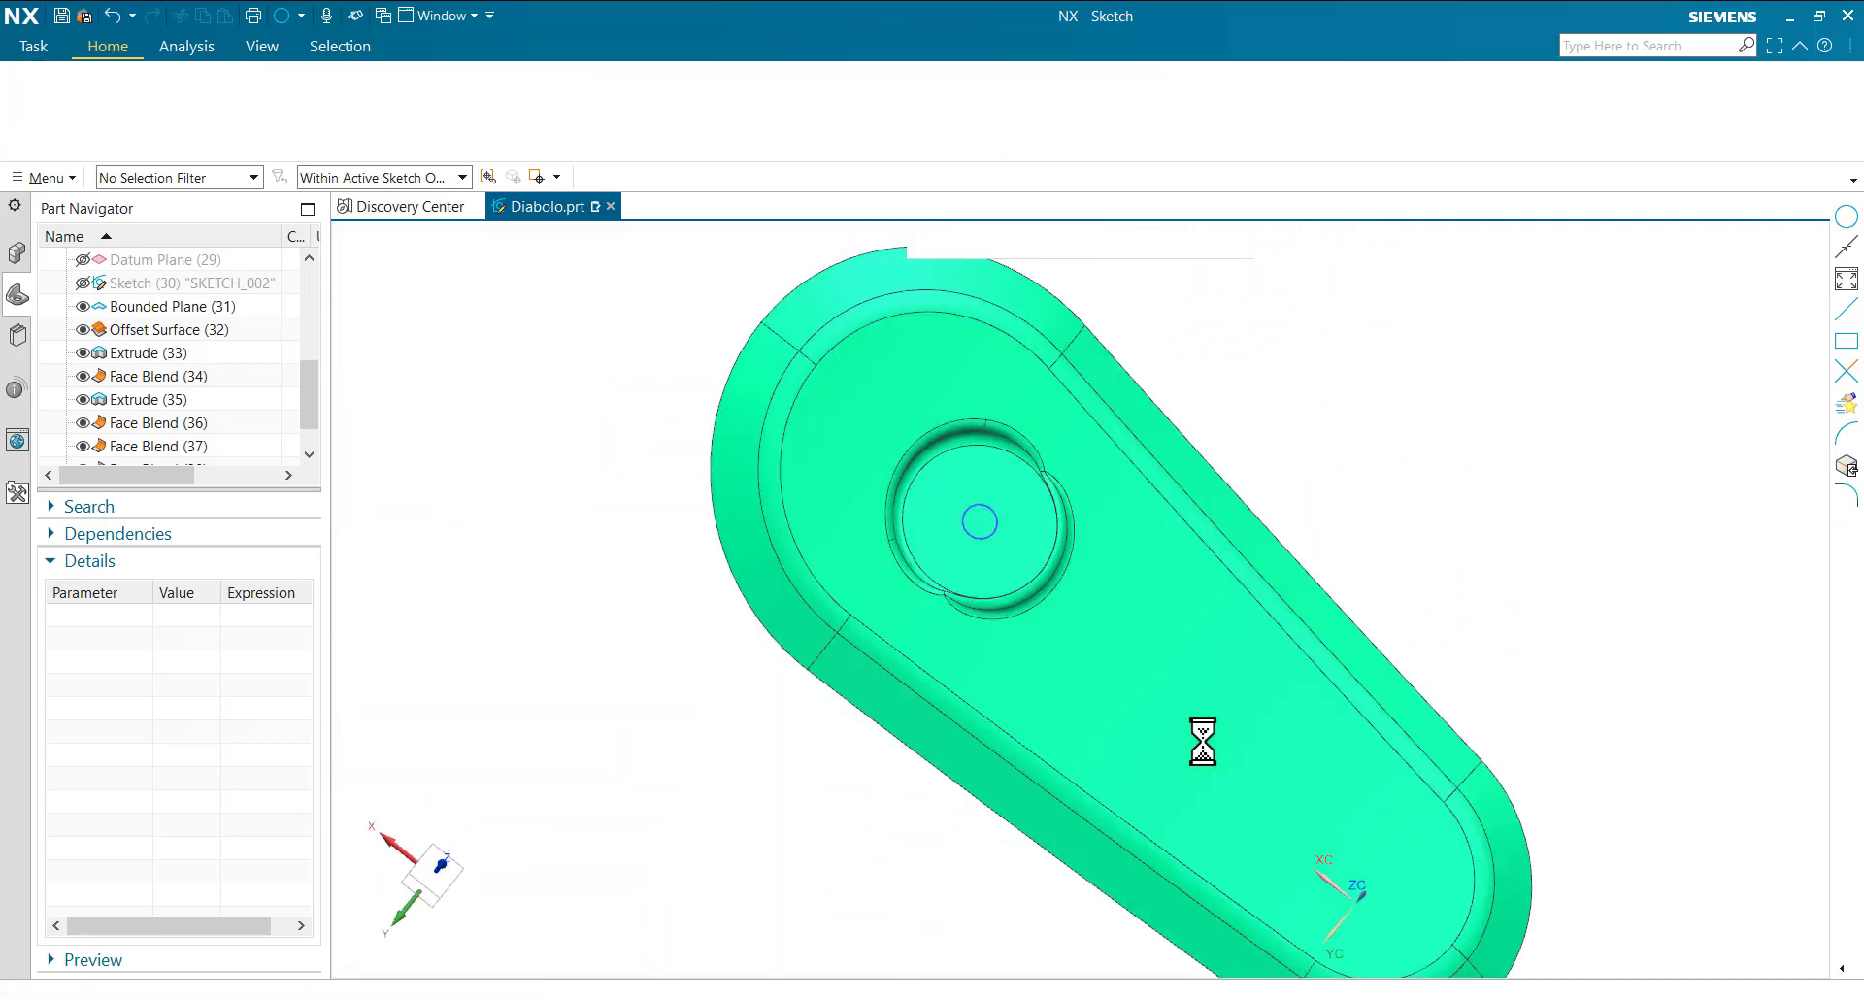
{"action": "middle_click_drag", "start_coordinate": [1197, 750], "coordinate": [1151, 734]}
- Trim the sheet with the 30 mm sketch circle to cut a hole through the recess
{"action": "scroll", "coordinate": [986, 583], "scroll_direction": "up", "scroll_amount": 3}
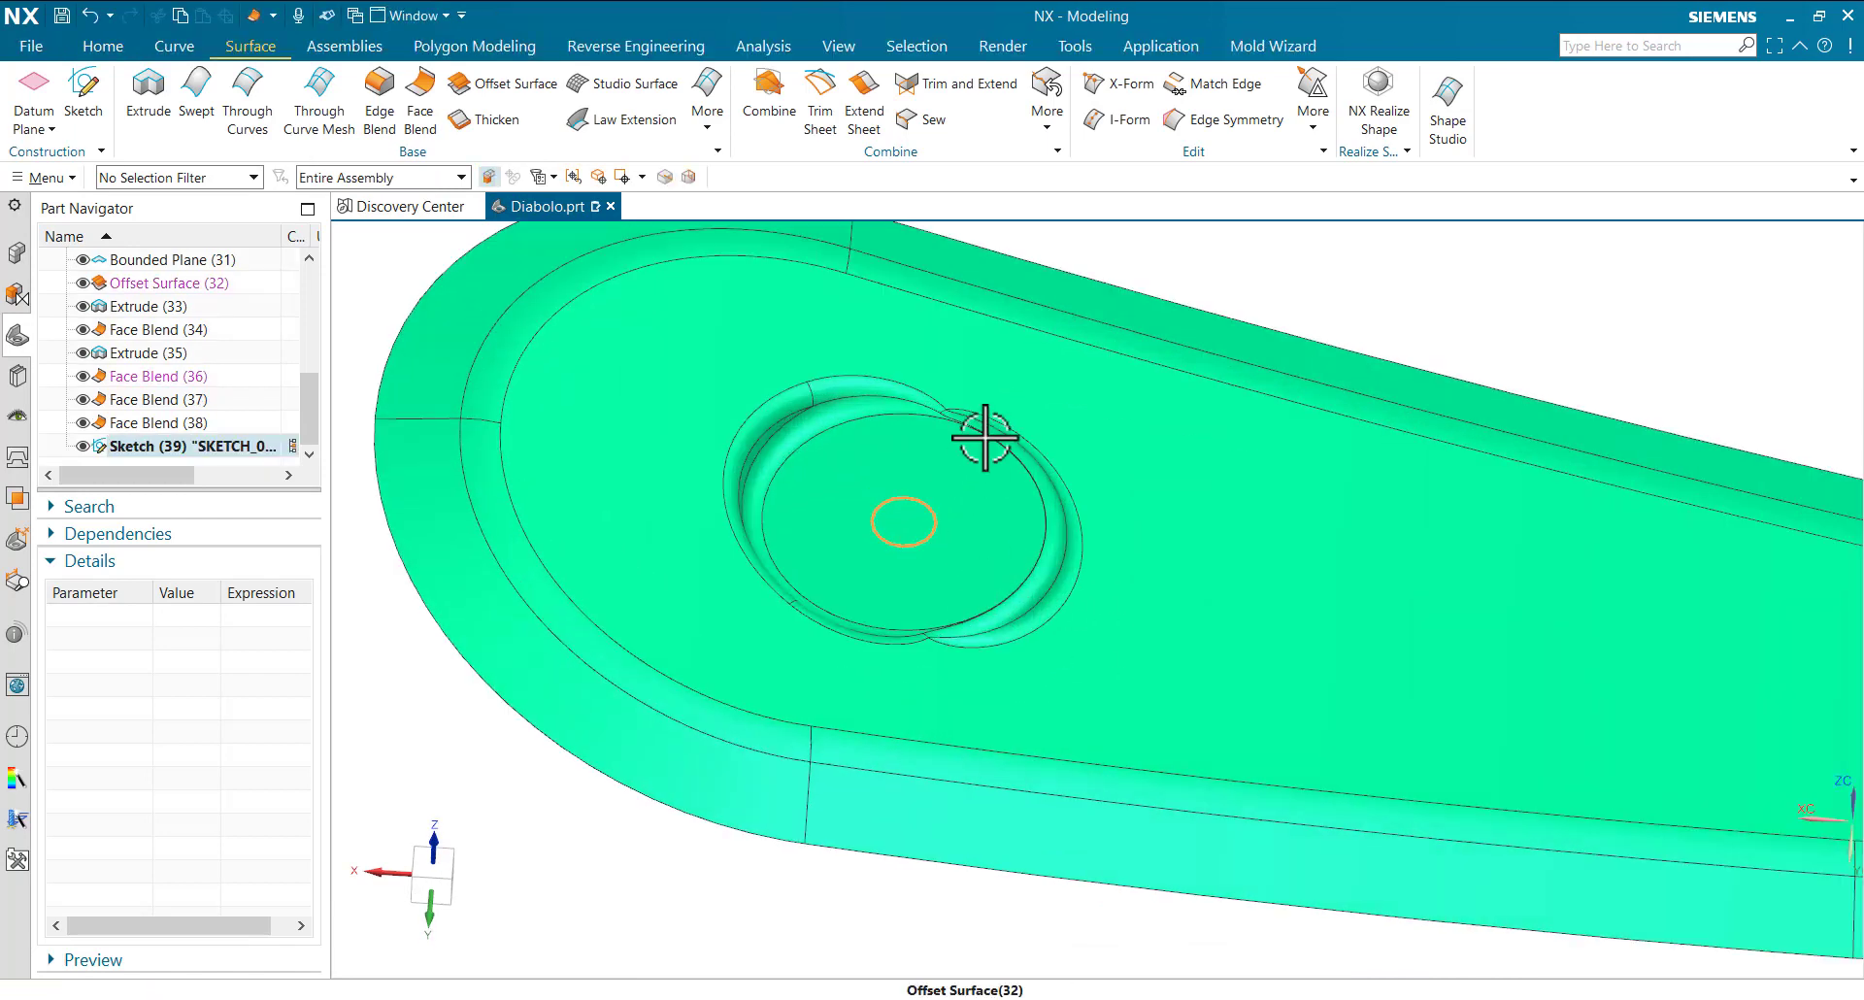
{"action": "left_click", "coordinate": [821, 107]}
{"action": "left_click", "coordinate": [920, 497]}
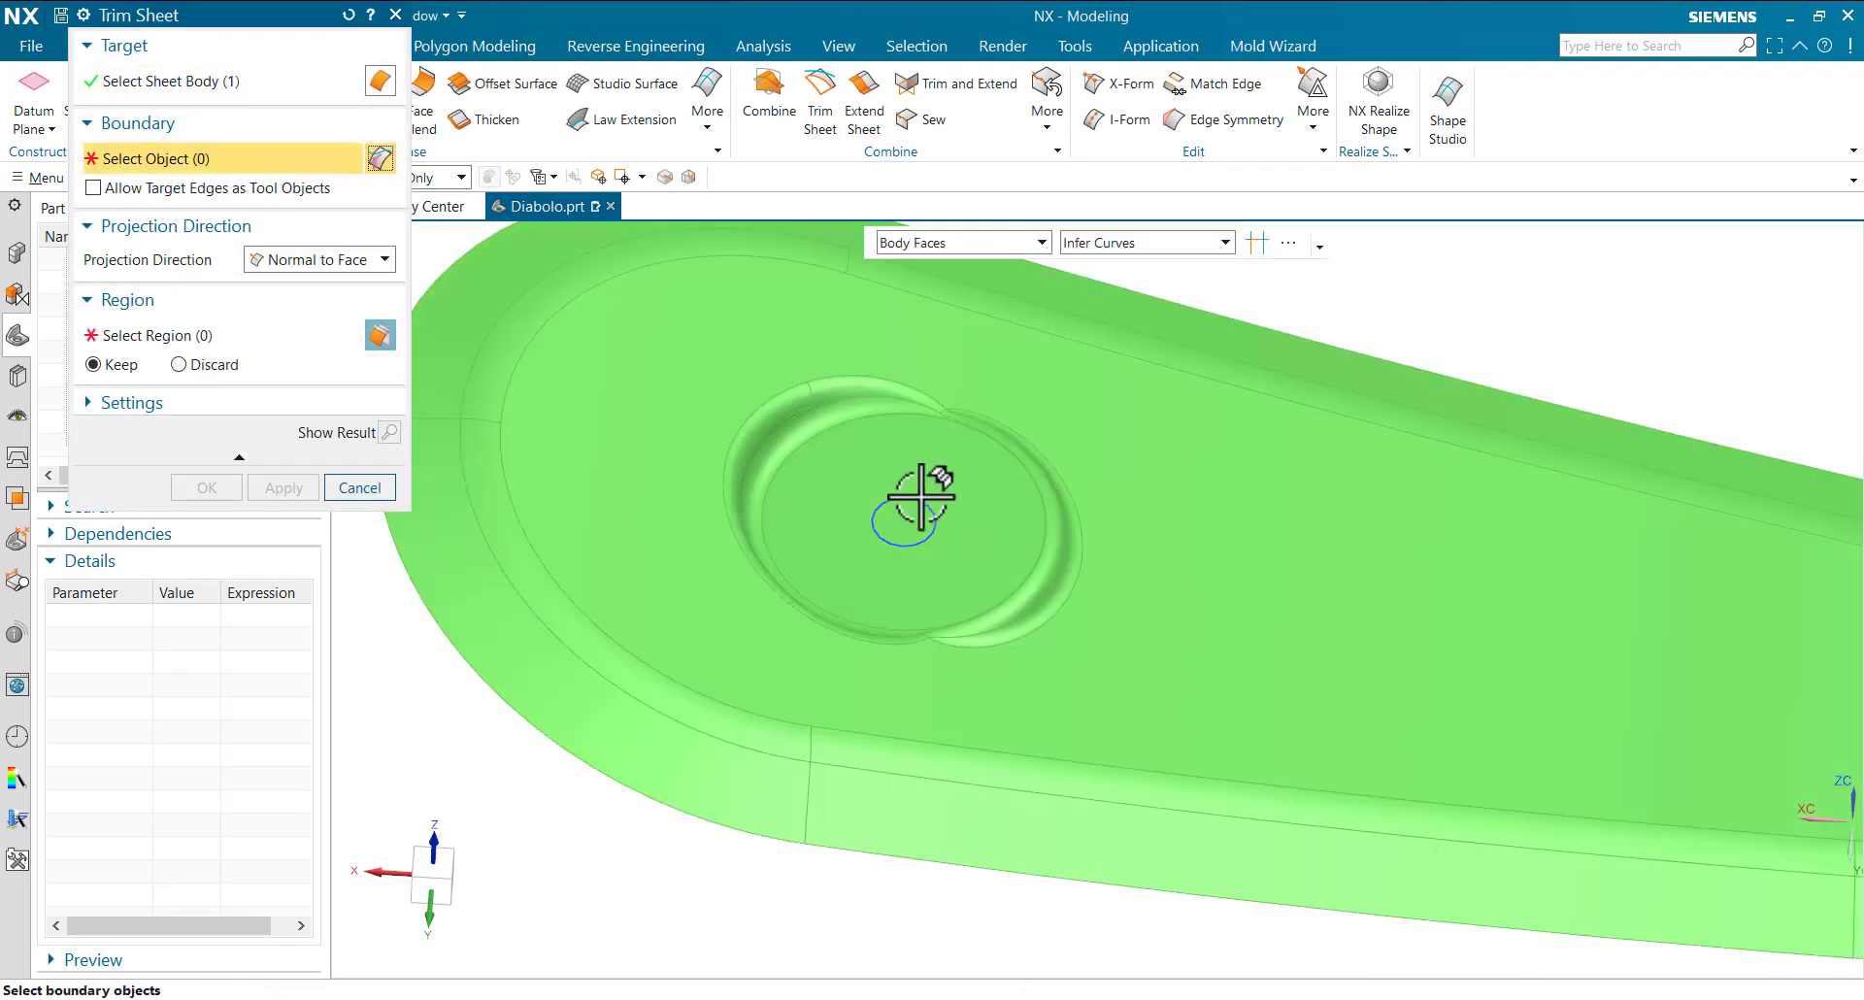
{"action": "left_click", "coordinate": [920, 497]}
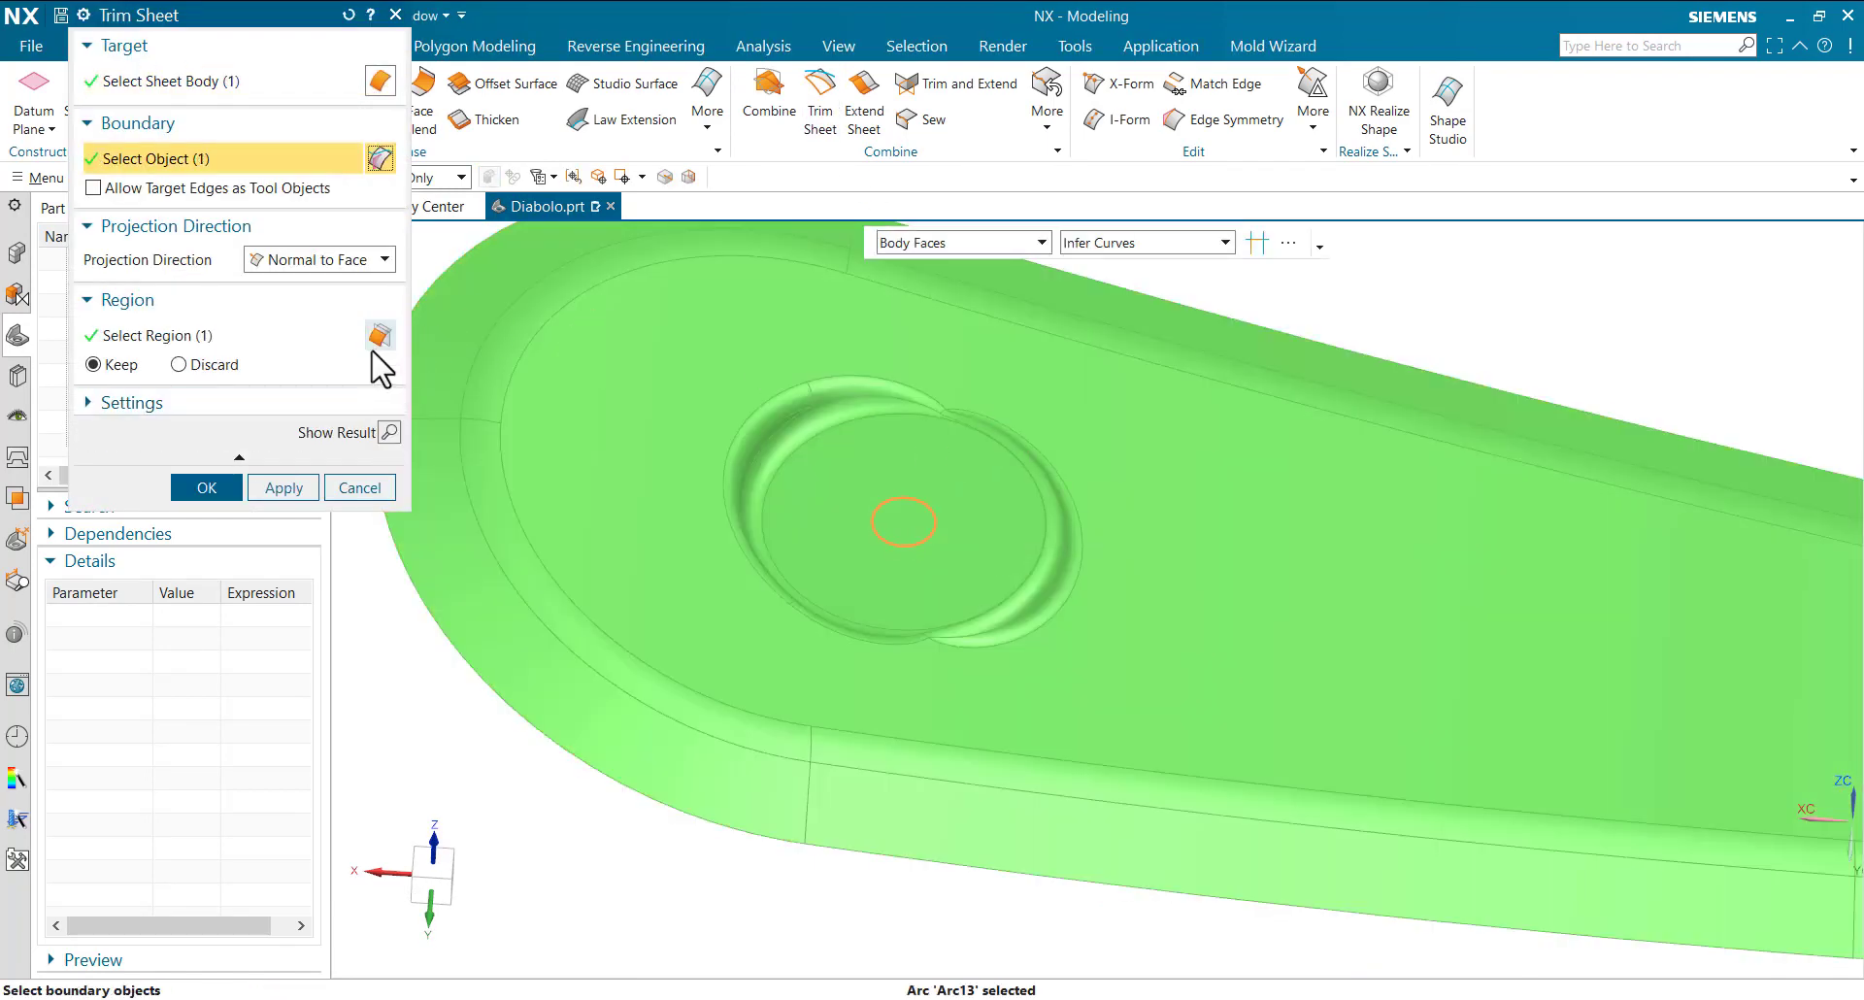
{"action": "left_click", "coordinate": [389, 432]}
{"action": "left_click", "coordinate": [207, 487]}
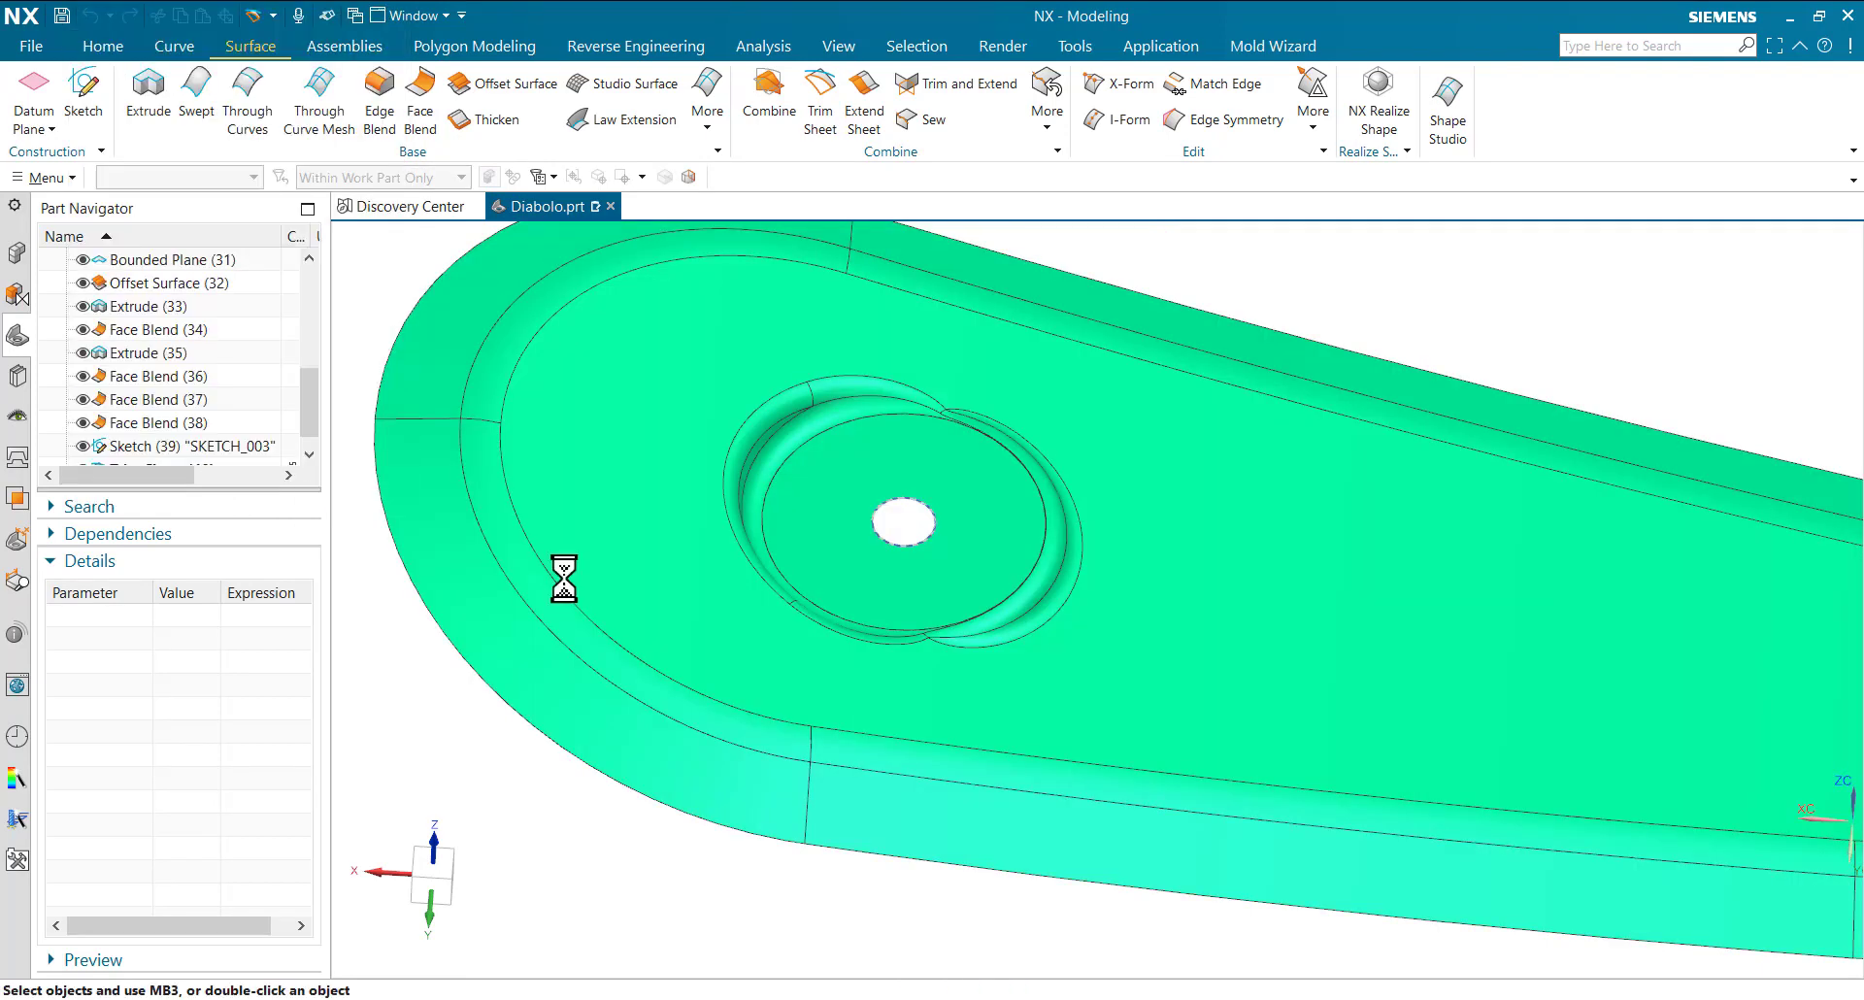
{"action": "scroll", "coordinate": [935, 655], "scroll_direction": "down", "scroll_amount": 3}
{"action": "mouse_move", "coordinate": [934, 655]}
{"action": "middle_mouse_down"}
{"action": "mouse_move", "coordinate": [996, 647]}
{"action": "mouse_move", "coordinate": [953, 634]}
{"action": "middle_mouse_up"}
{"action": "scroll", "coordinate": [83, 382], "scroll_direction": "down", "scroll_amount": 1}
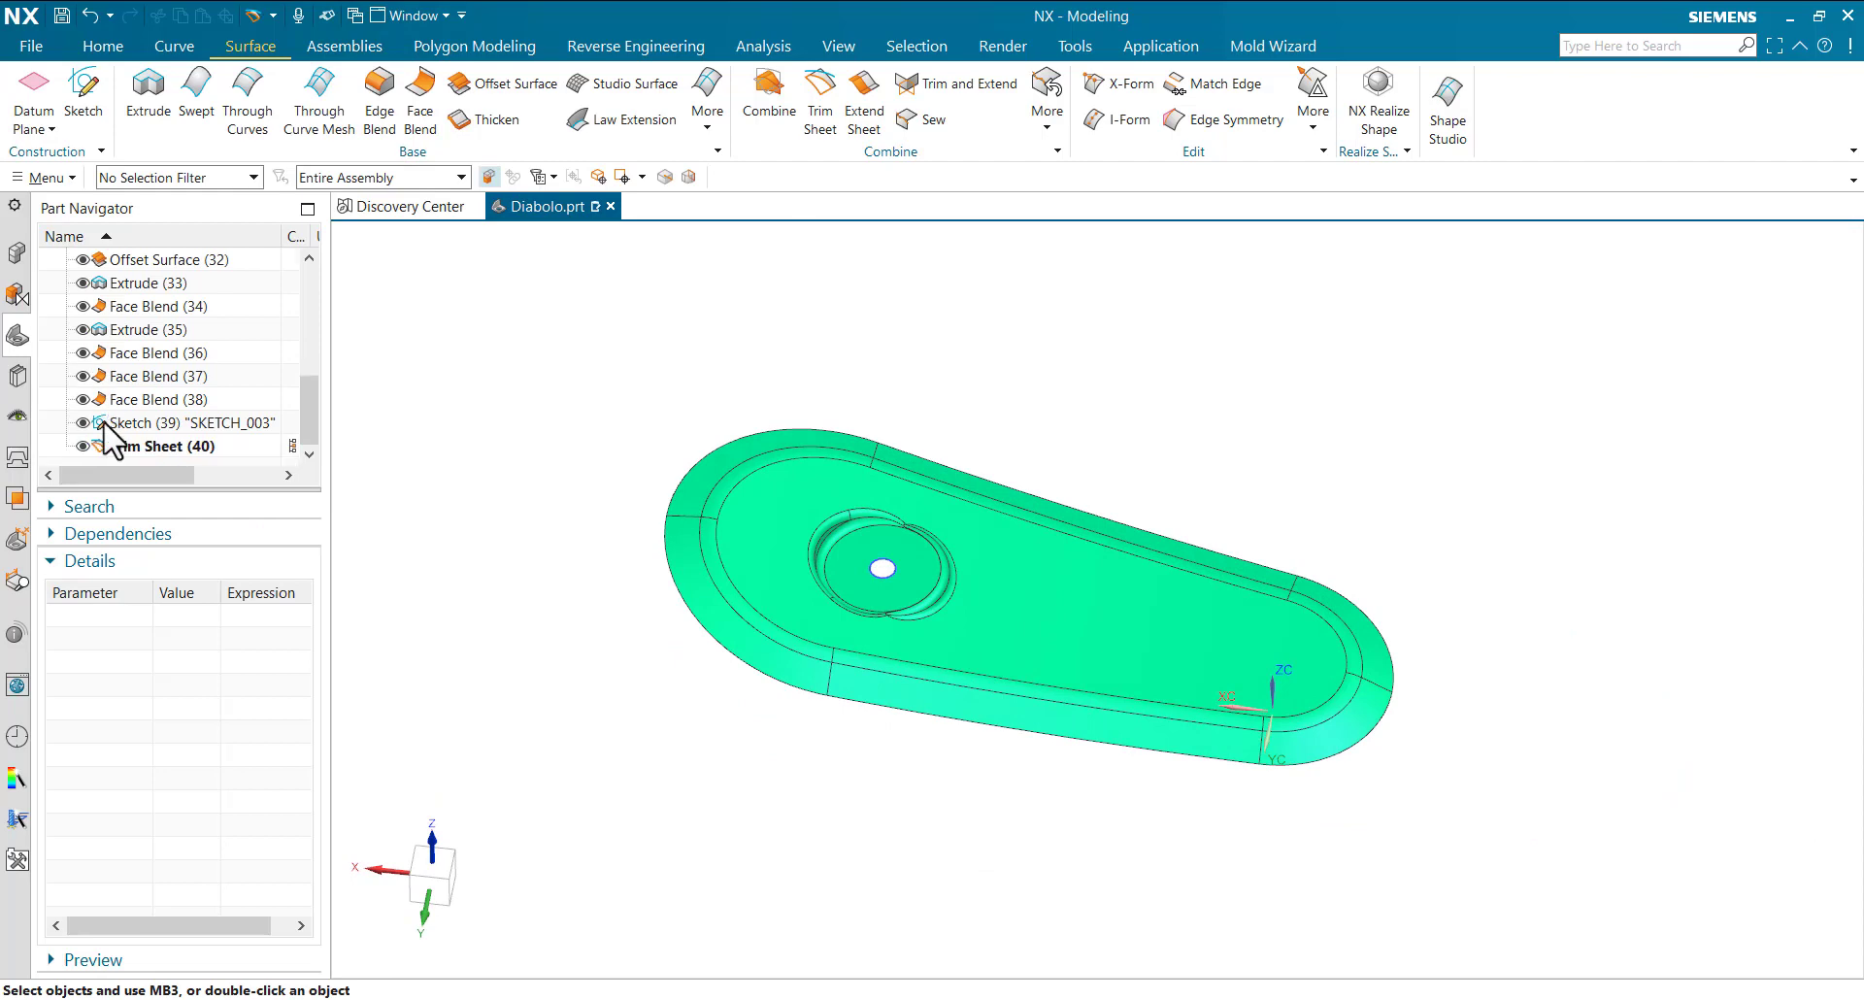
- Hide Sketch (39) in the Part Navigator, leaving the trimmed part shown
{"action": "left_click", "coordinate": [81, 446]}
{"action": "left_click", "coordinate": [82, 445]}
{"action": "scroll", "coordinate": [1060, 740], "scroll_direction": "up", "scroll_amount": 1}
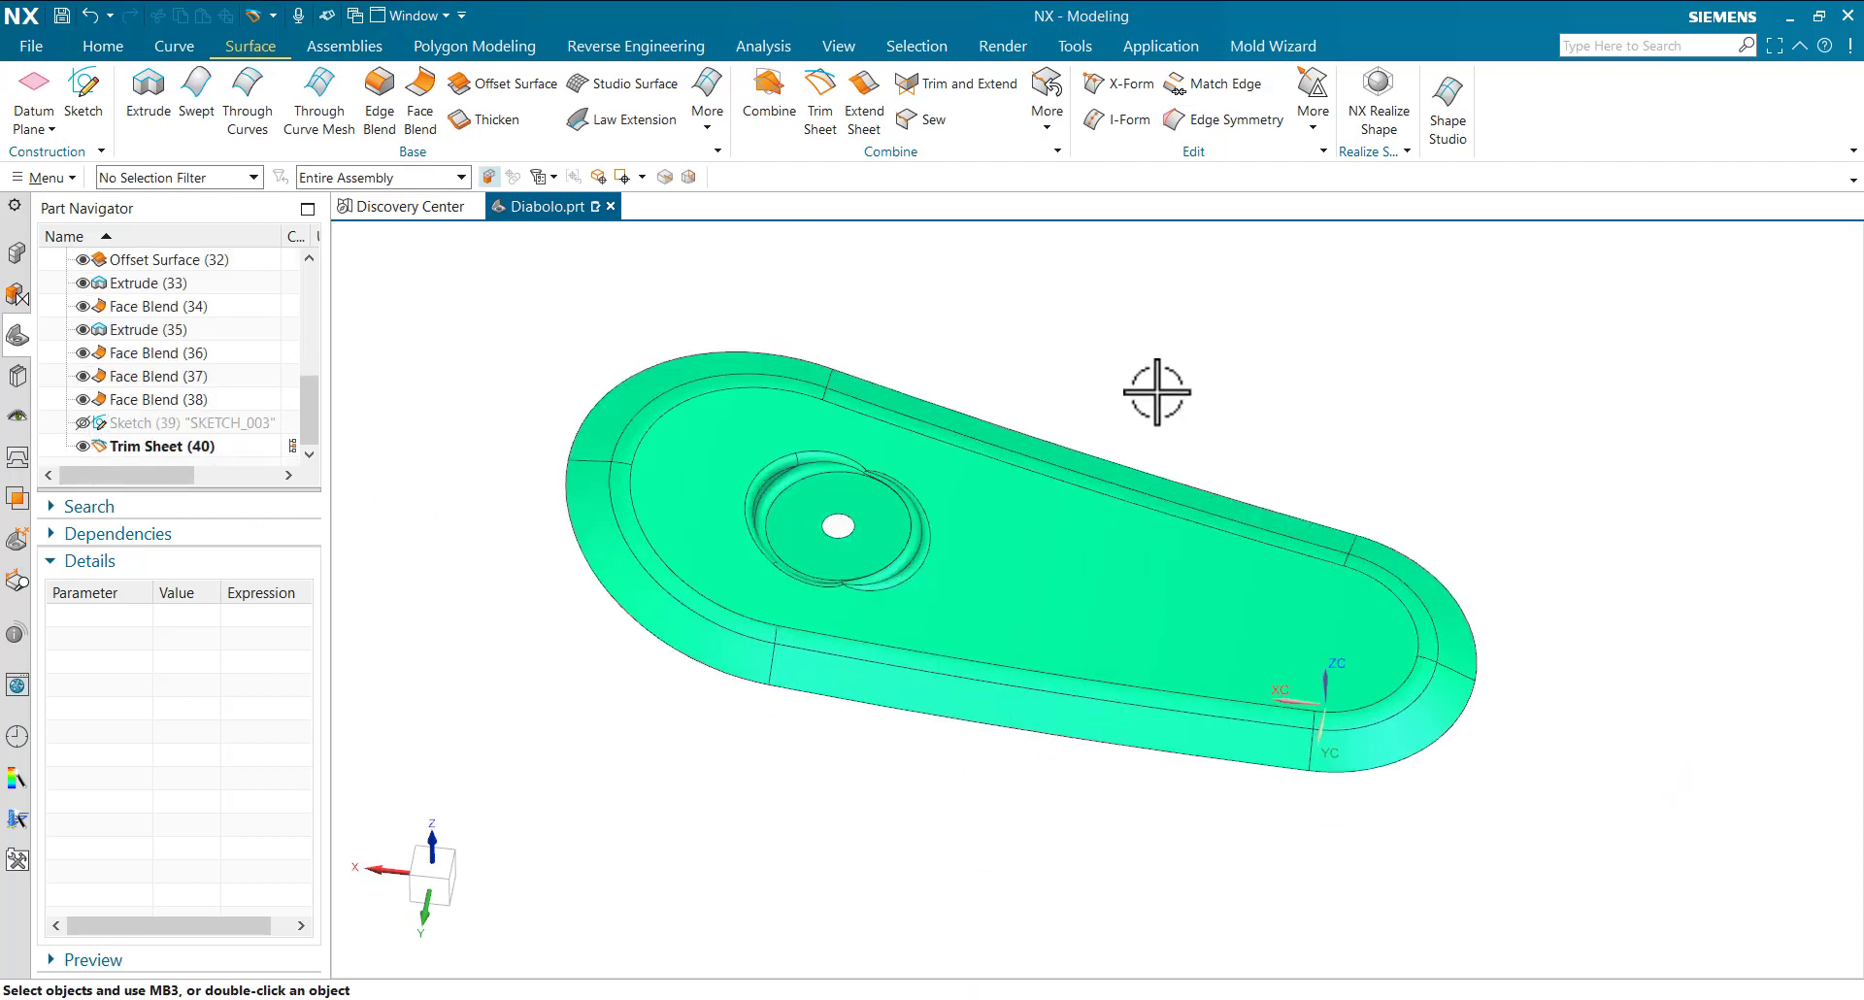
{"action": "middle_click_drag", "start_coordinate": [1156, 393], "coordinate": [1103, 263]}
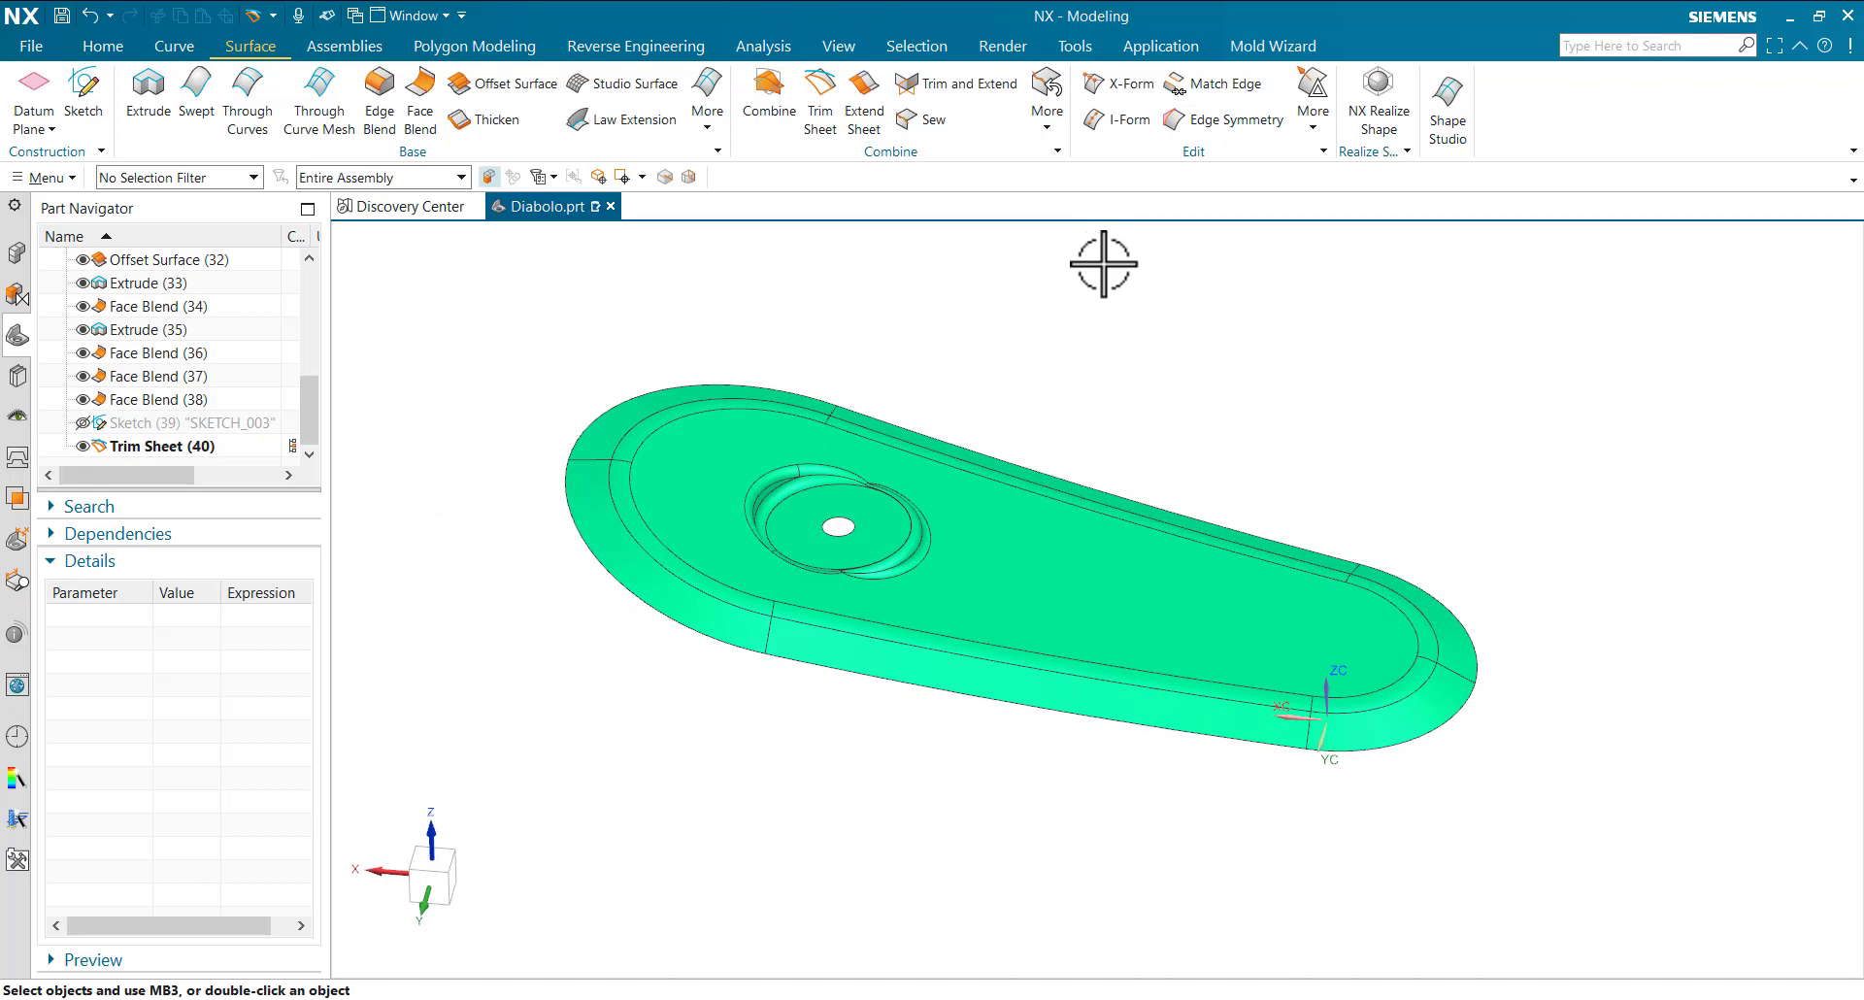
- Thicken all 21 board faces by 5 mm into a solid body
{"action": "left_click", "coordinate": [483, 121]}
{"action": "left_click", "coordinate": [1095, 415]}
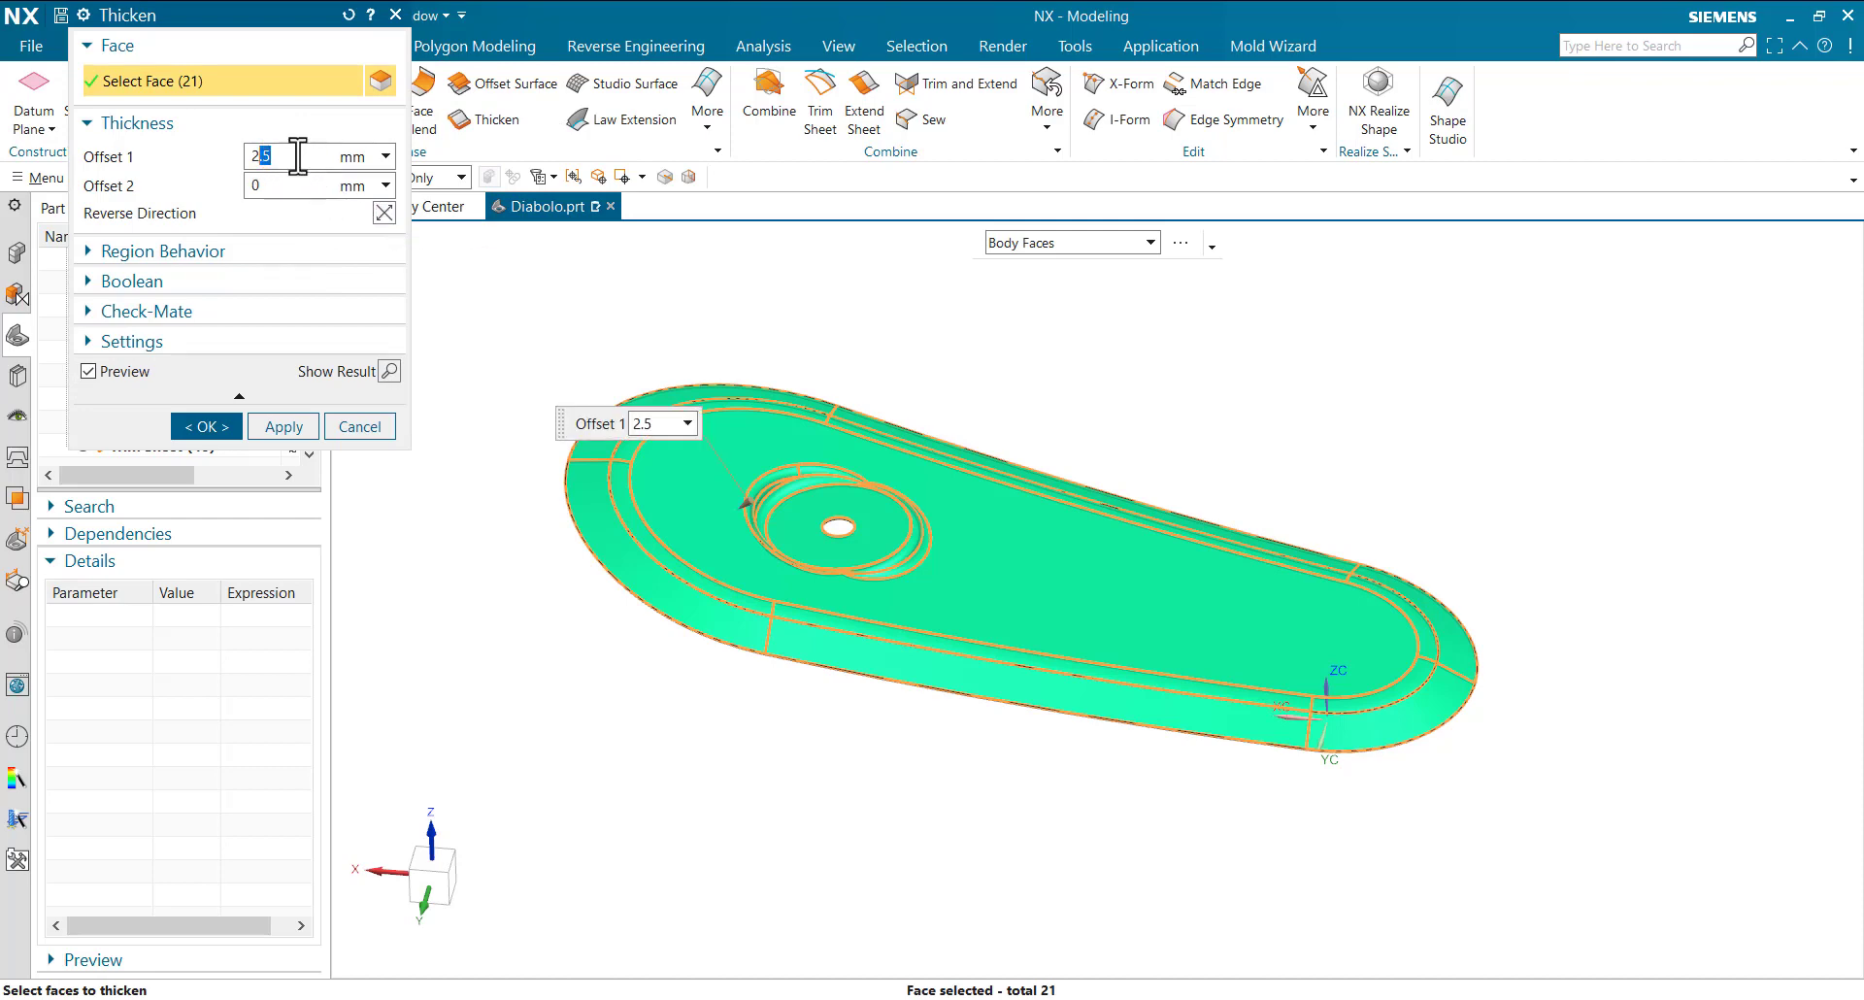
{"action": "type", "text": "5"}
{"action": "key", "text": "Return"}
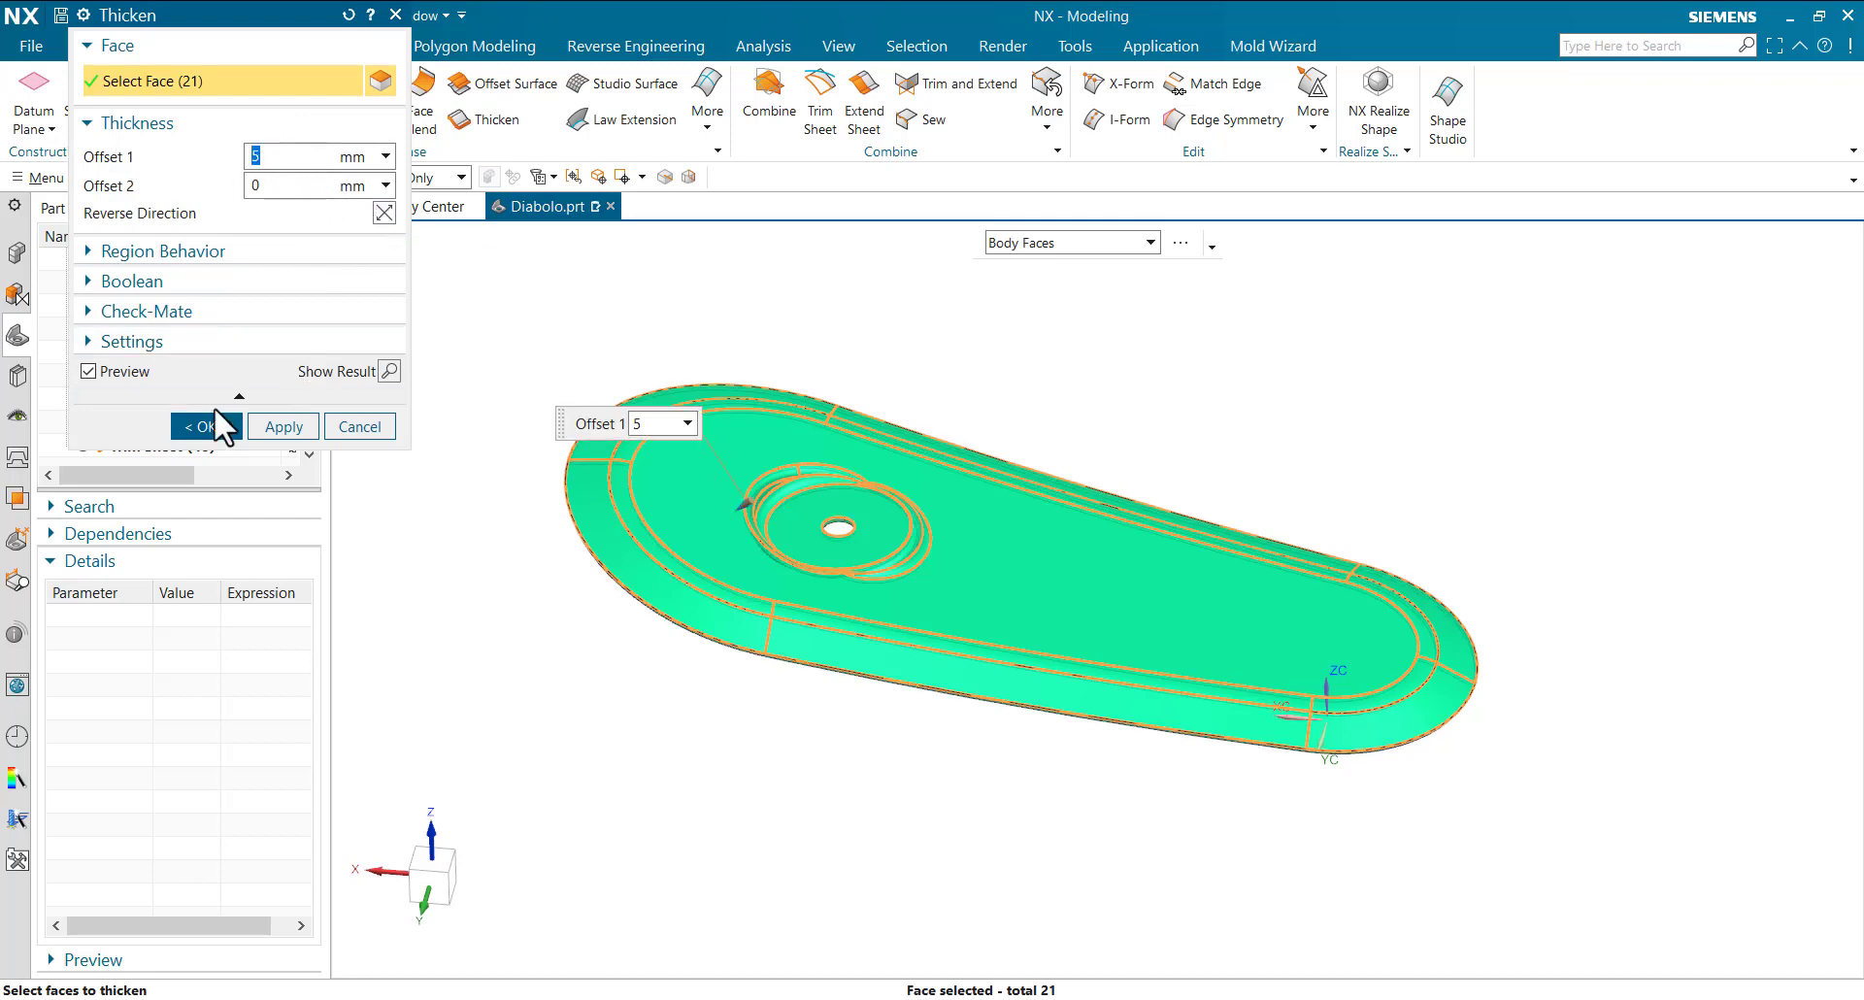
{"action": "left_click", "coordinate": [217, 433]}
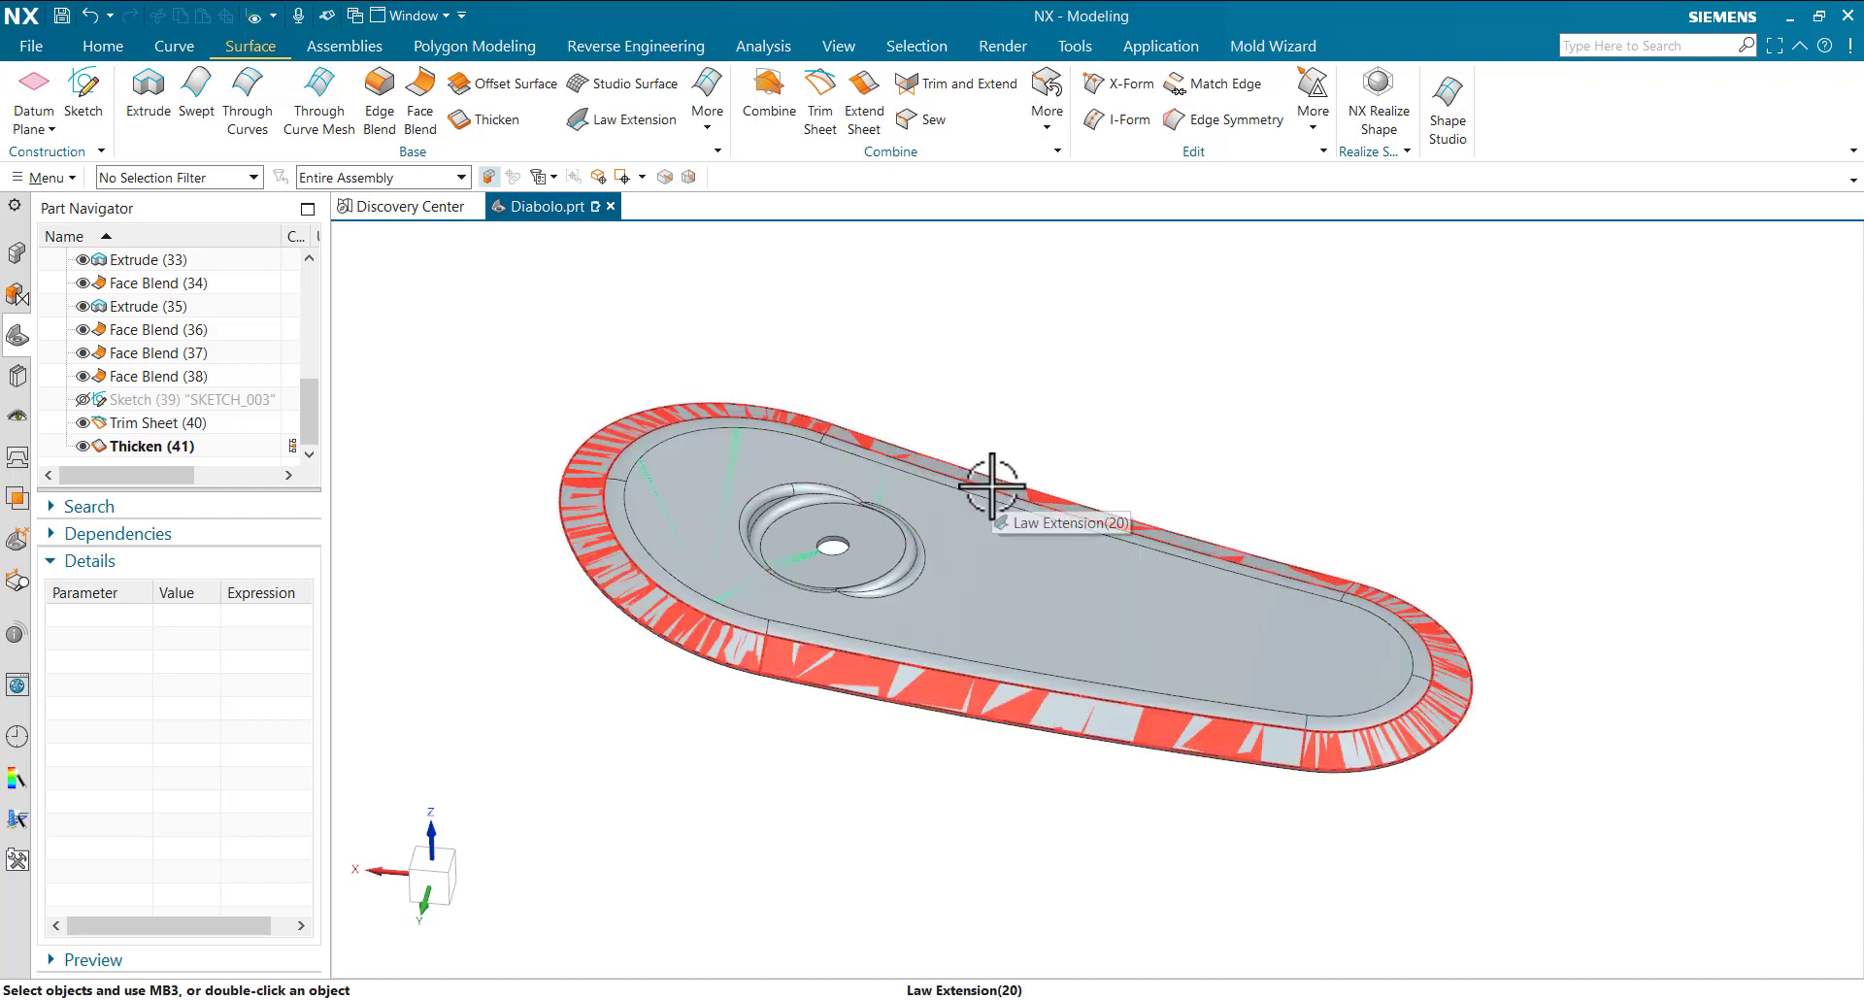
{"action": "key", "text": "ctrl+w"}
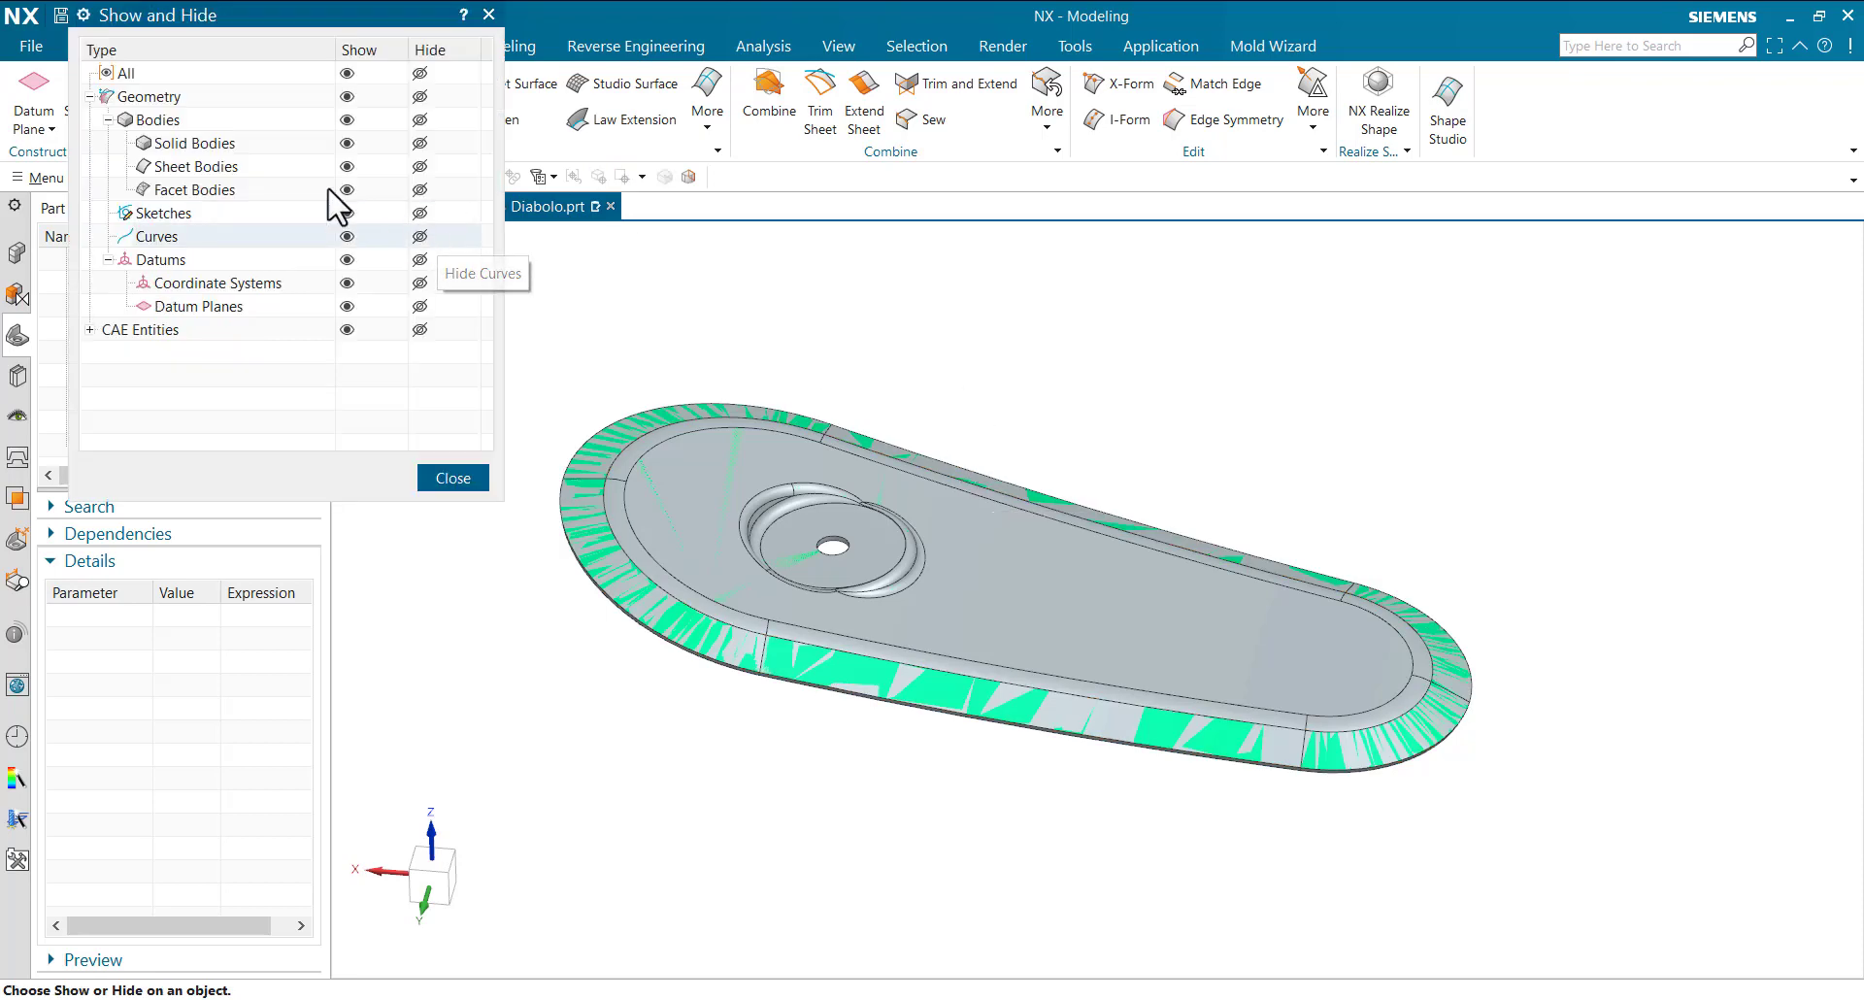
- Hide all sheet bodies so only the grey thickened solid with its central hole remains
{"action": "left_click", "coordinate": [419, 166]}
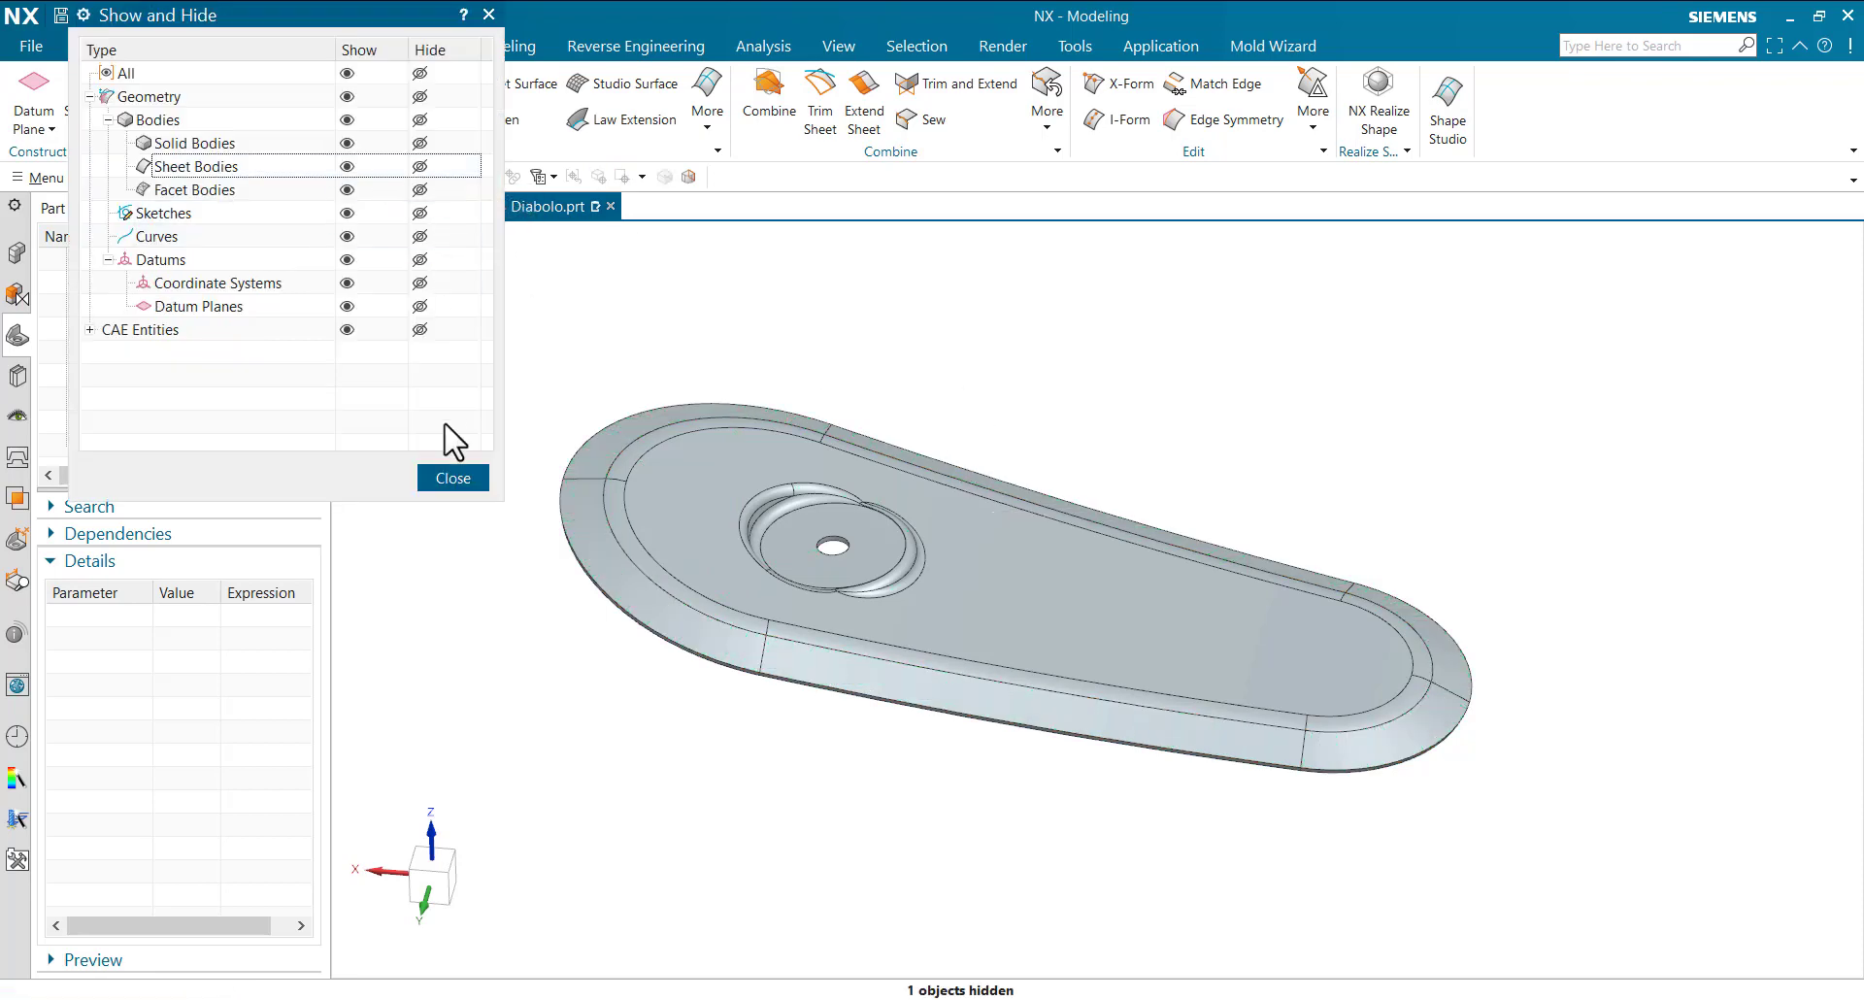
{"action": "left_click", "coordinate": [450, 478]}
{"action": "mouse_move", "coordinate": [1036, 466]}
{"action": "middle_mouse_down"}
{"action": "mouse_move", "coordinate": [1083, 450]}
{"action": "mouse_move", "coordinate": [1132, 304]}
{"action": "mouse_move", "coordinate": [1064, 420]}
{"action": "mouse_move", "coordinate": [993, 464]}
{"action": "mouse_move", "coordinate": [1003, 416]}
{"action": "mouse_move", "coordinate": [1011, 466]}
{"action": "mouse_move", "coordinate": [990, 483]}
{"action": "middle_mouse_up"}
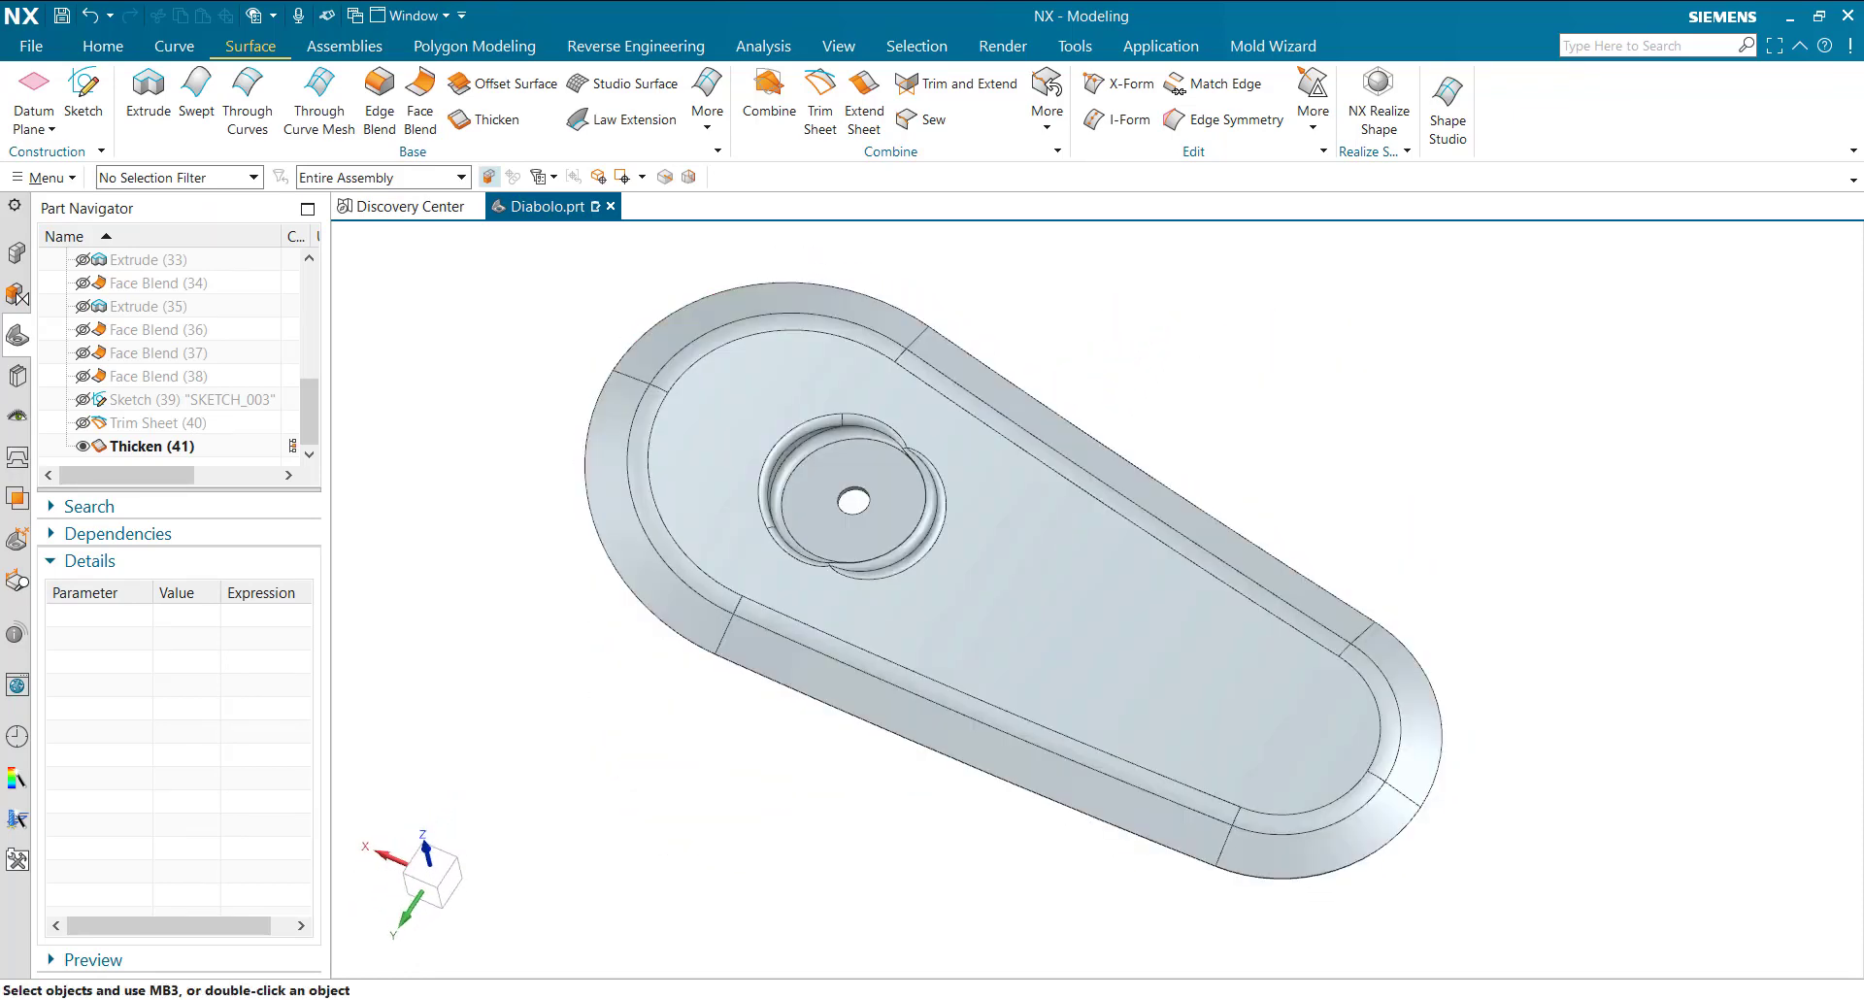